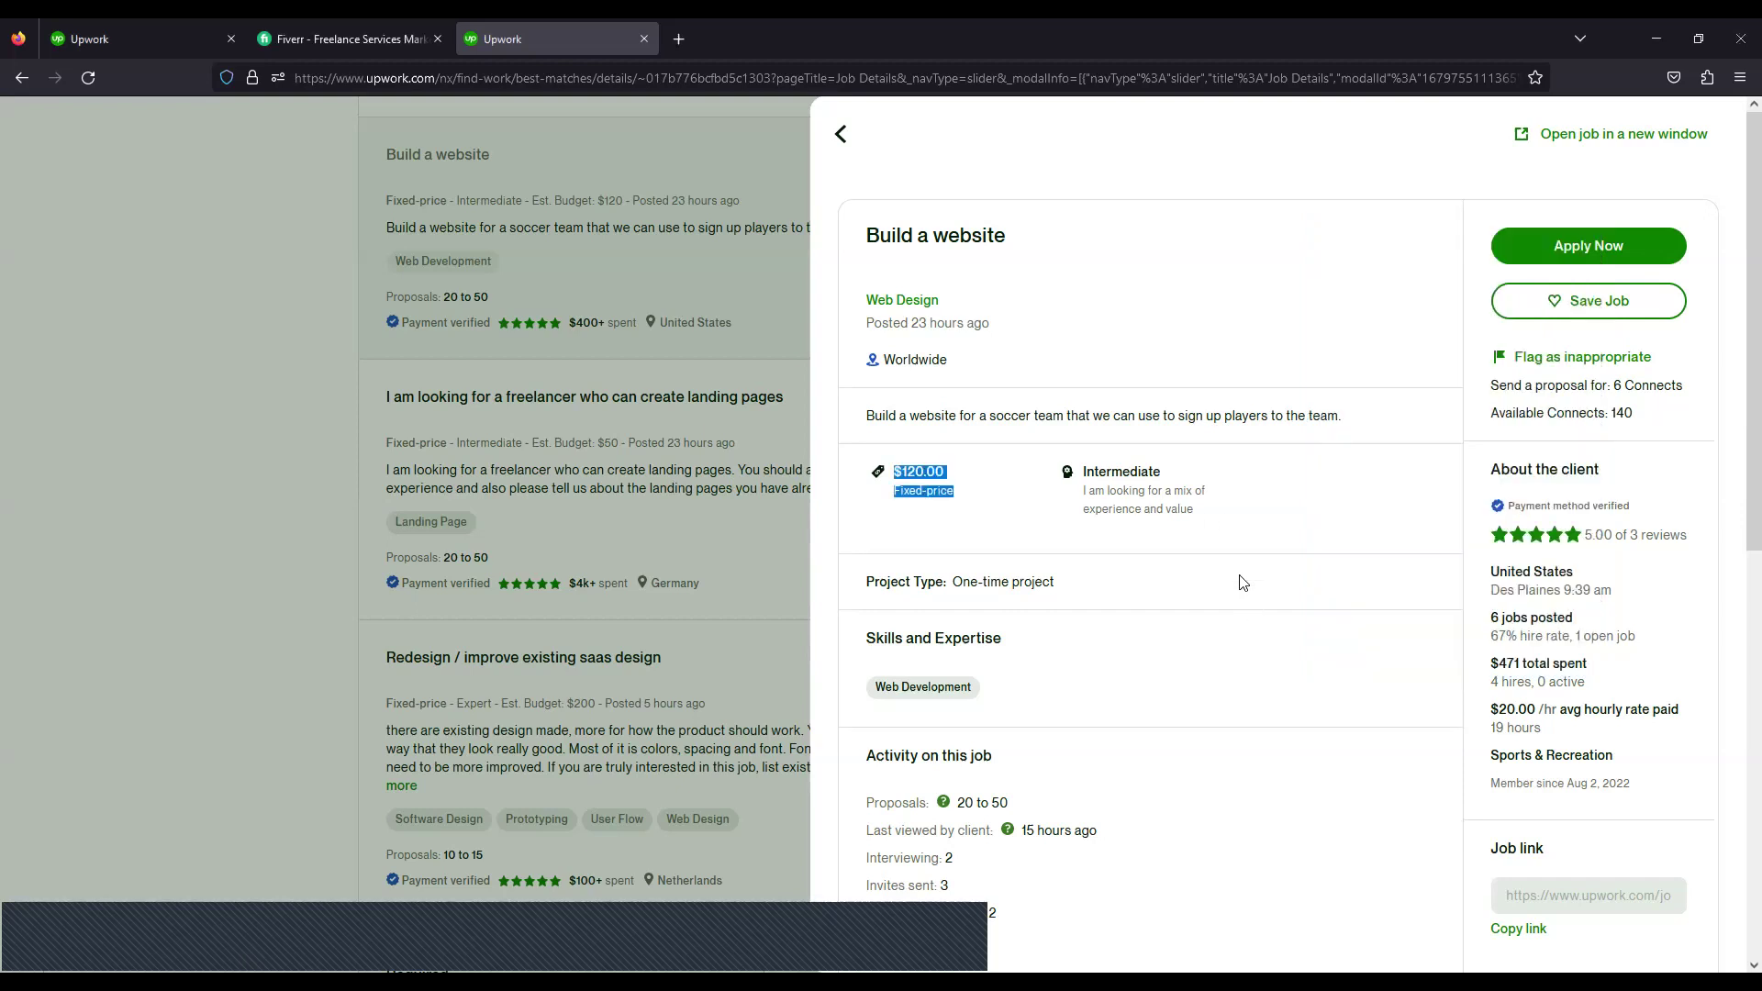
- Start an application for the Build a website job to open its proposal form
click(1170, 310)
click(1303, 589)
scroll(1050, 581, down, 1)
scroll(838, 504, up, 1)
click(1560, 247)
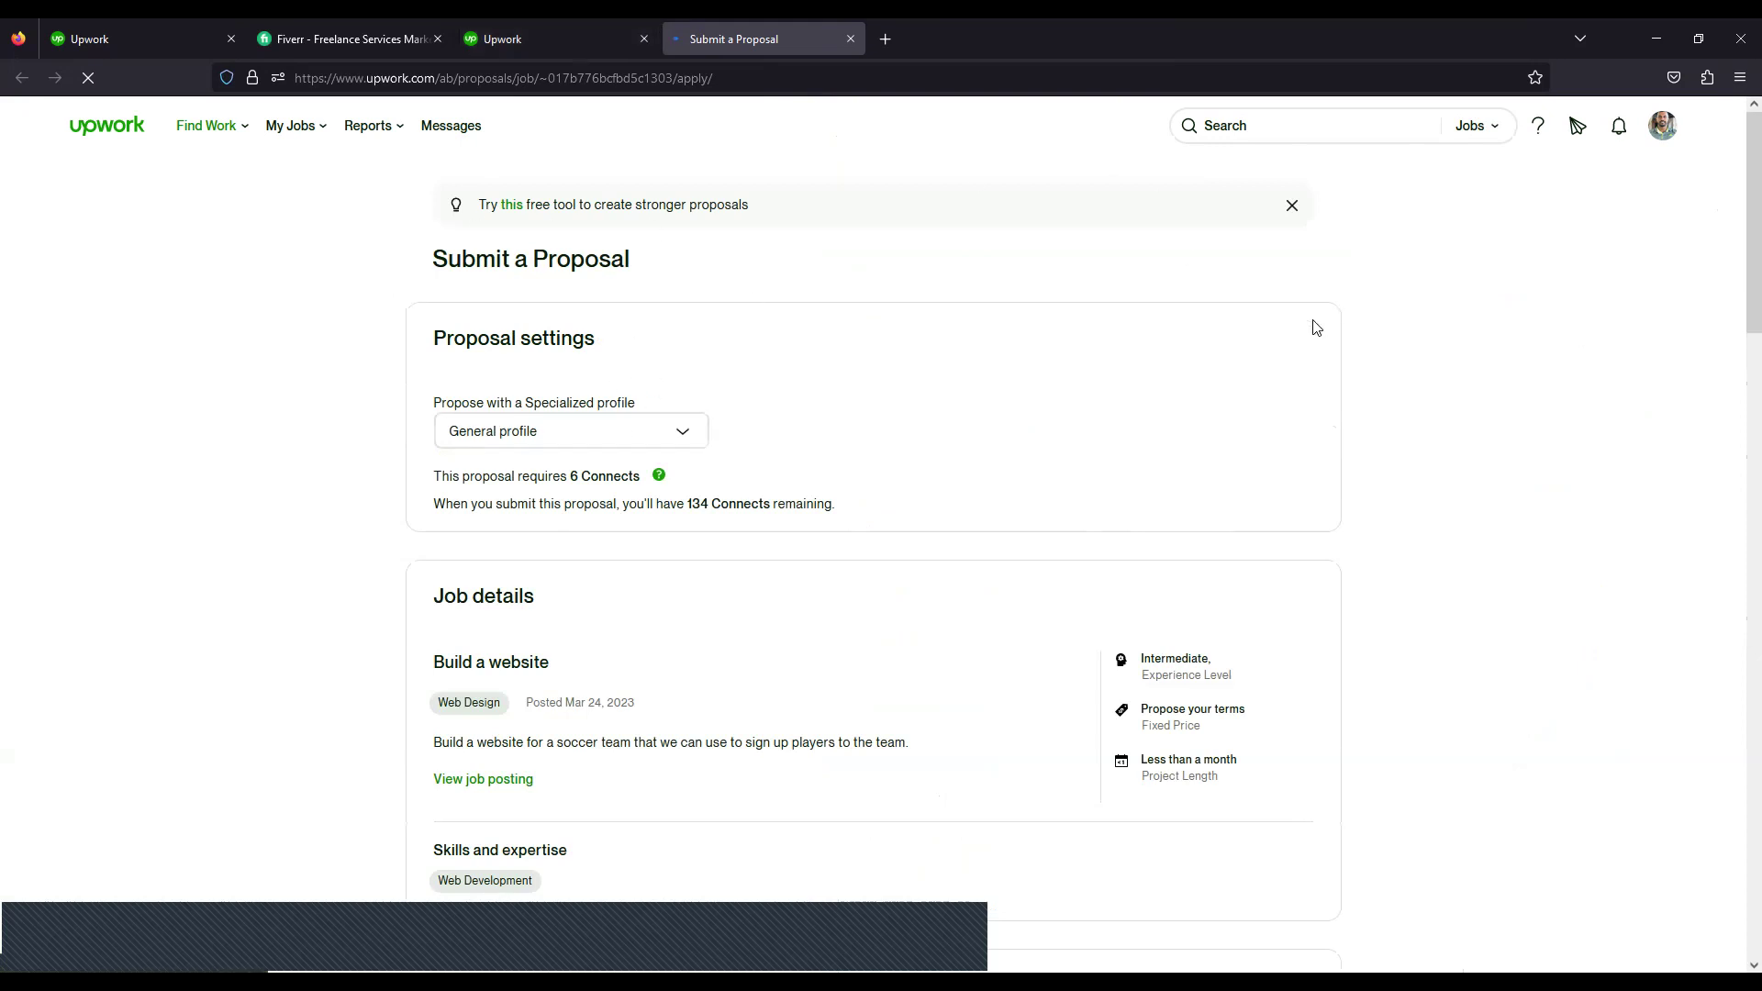
- Examine the specialized profile choices available in the proposal settings, leaving General profile selected
scroll(1316, 328, down, 1)
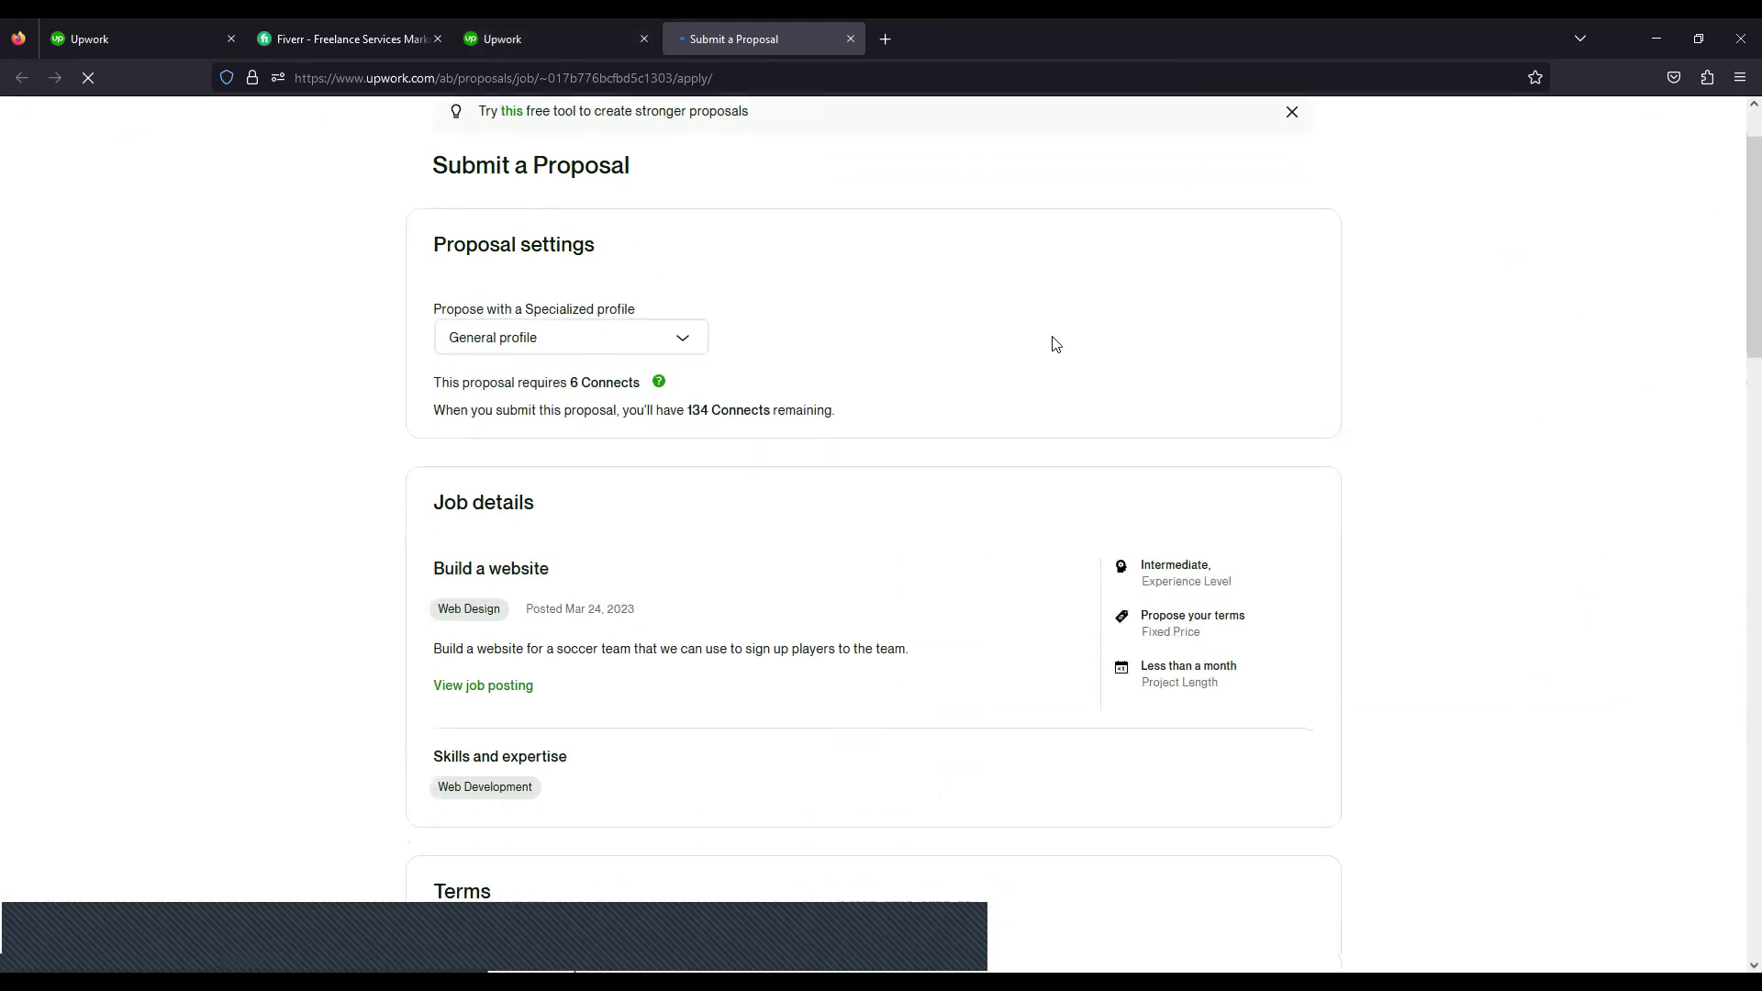
click(671, 347)
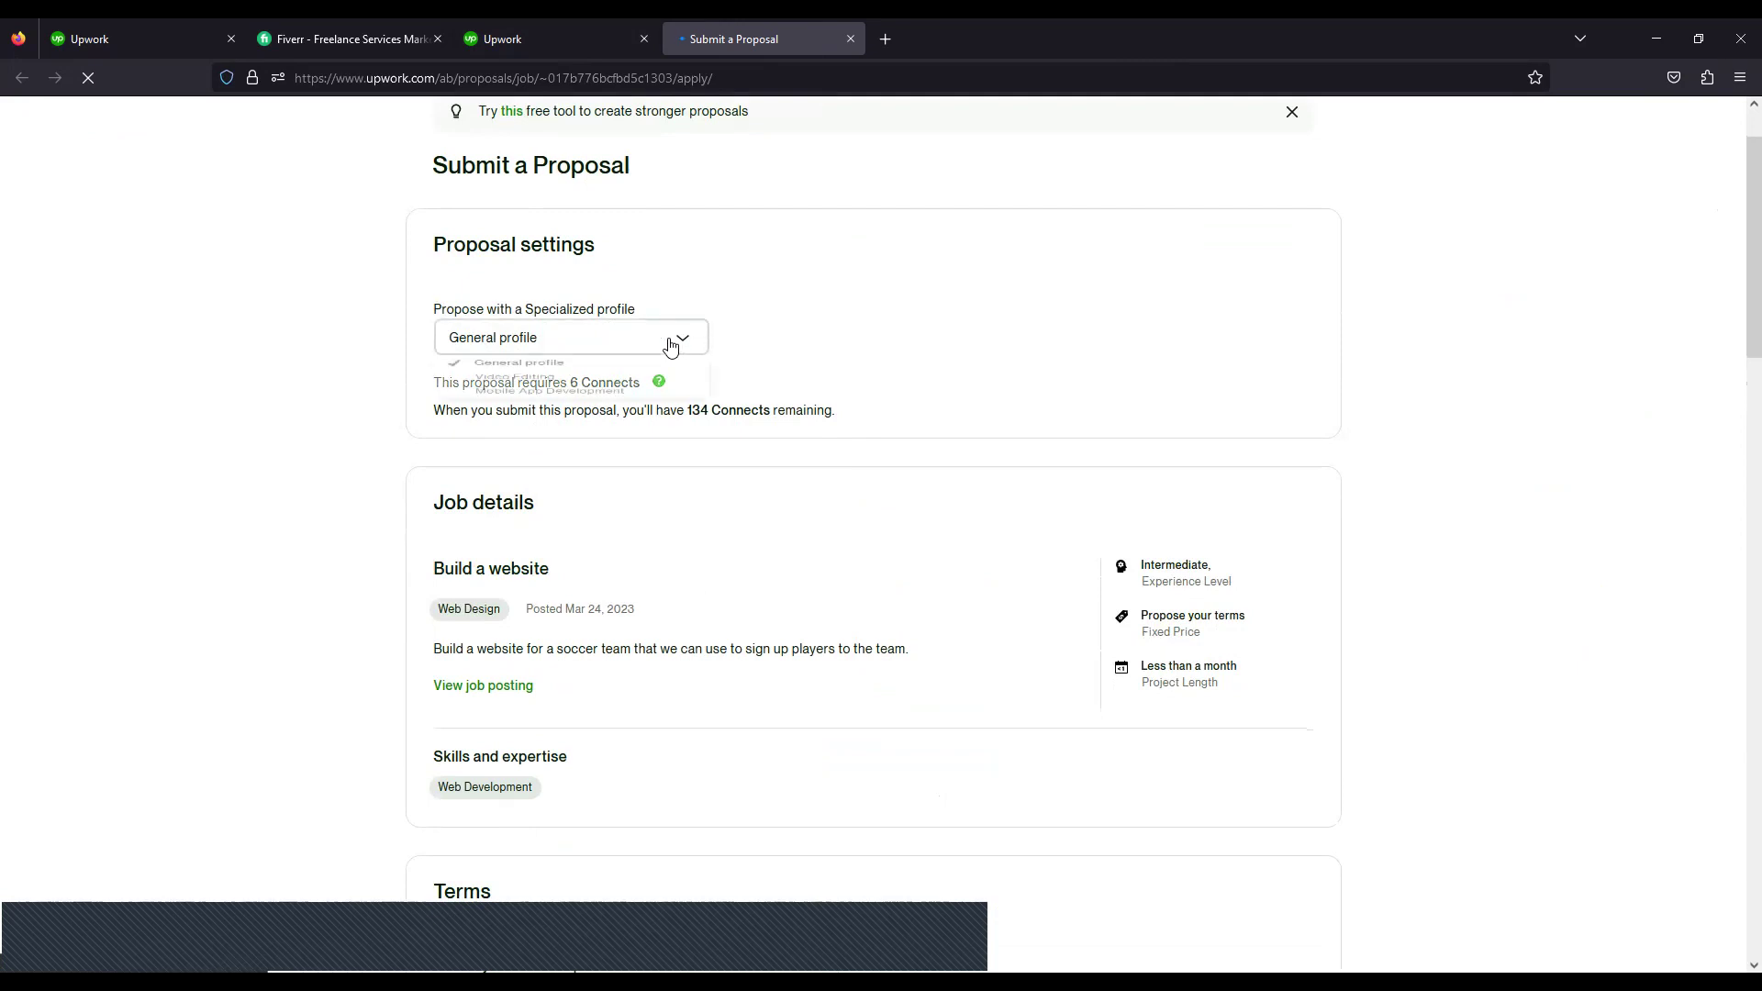
click(671, 347)
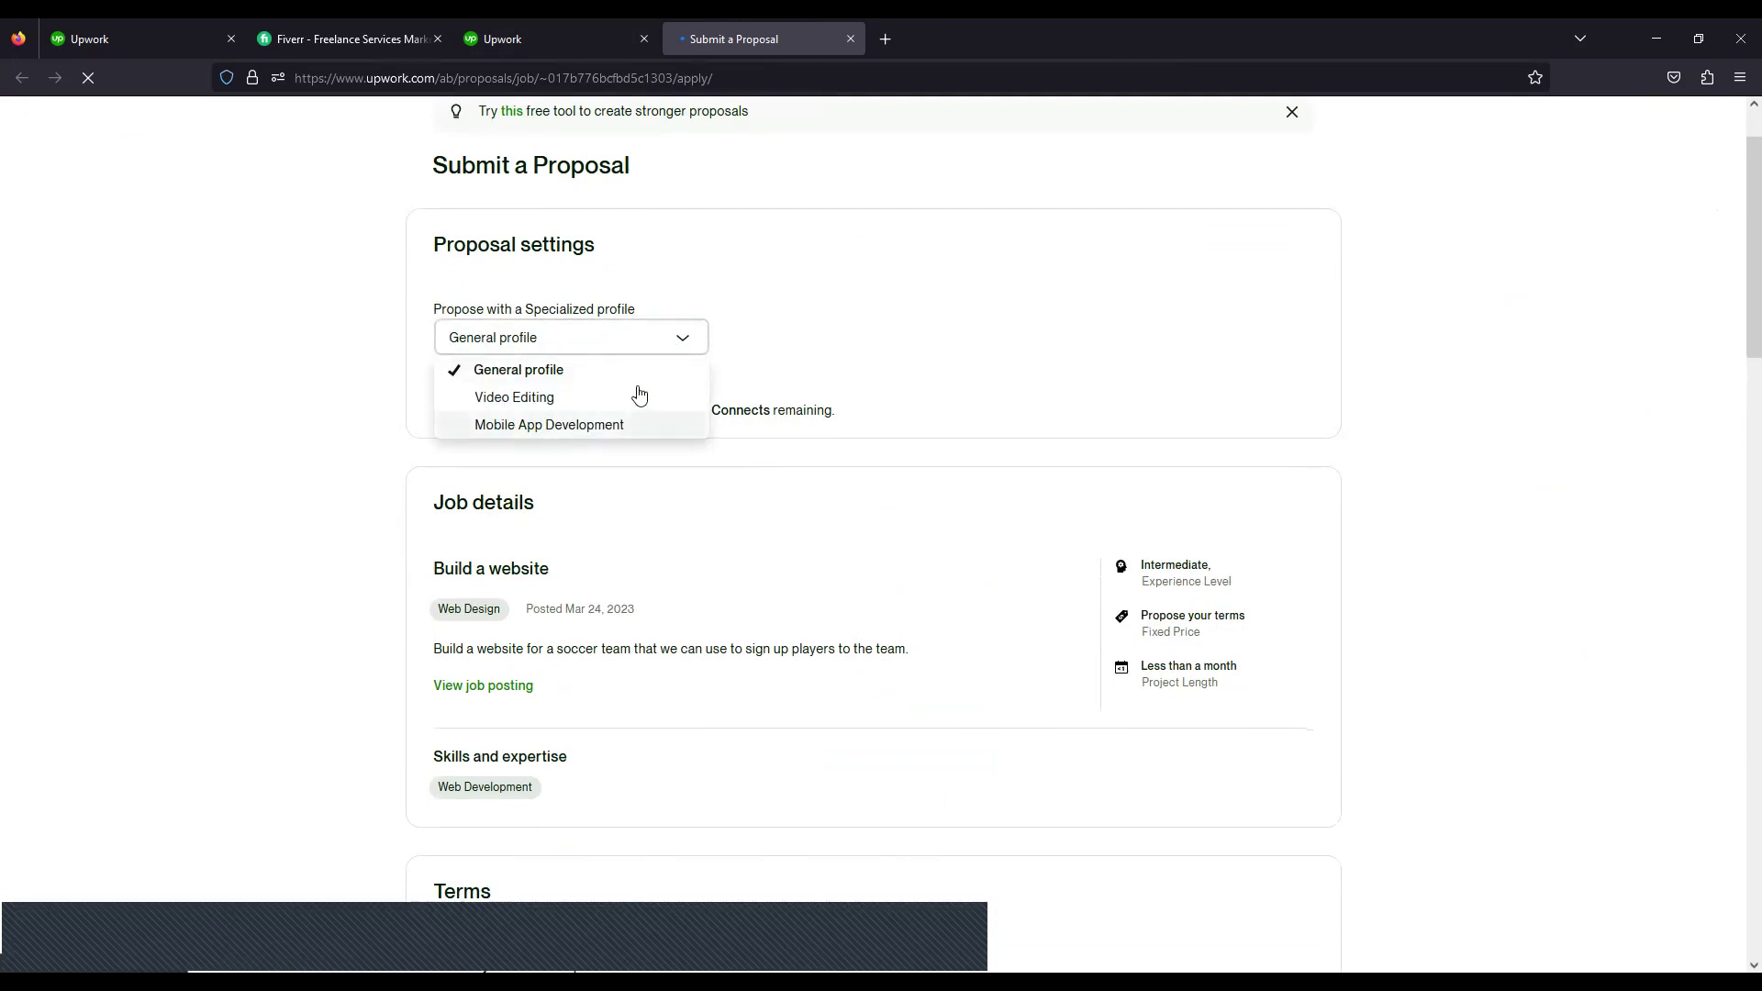
click(931, 341)
click(686, 335)
click(645, 356)
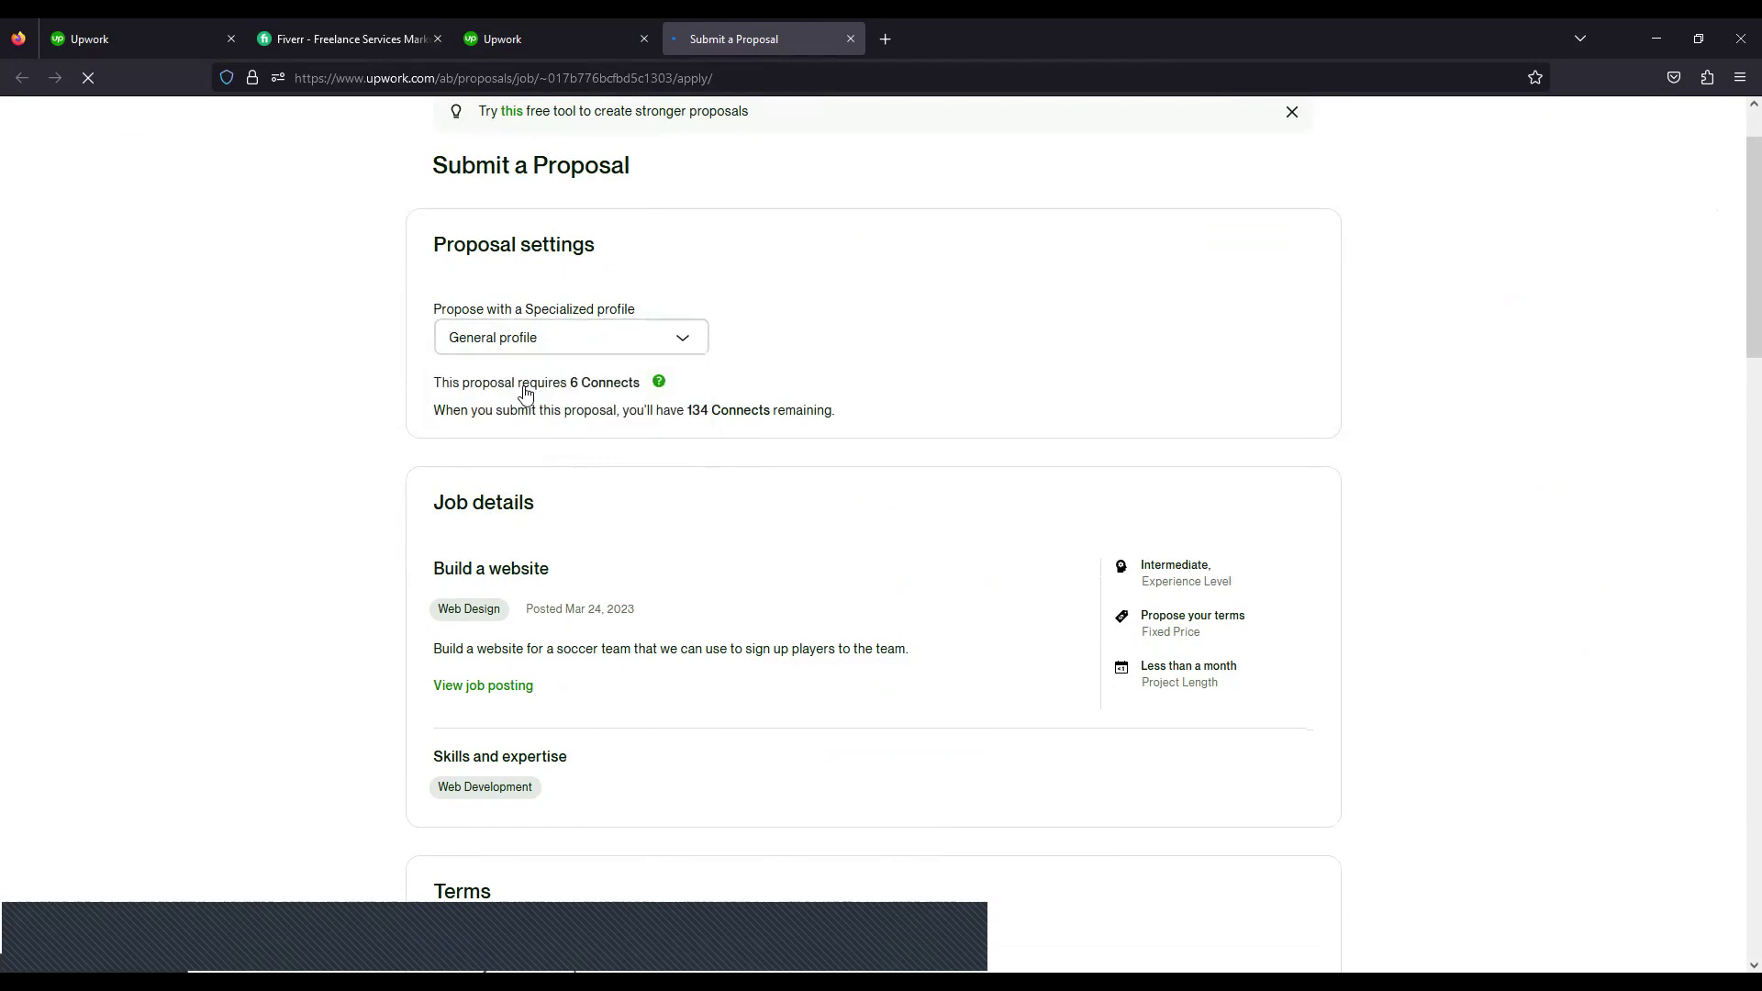
click(551, 347)
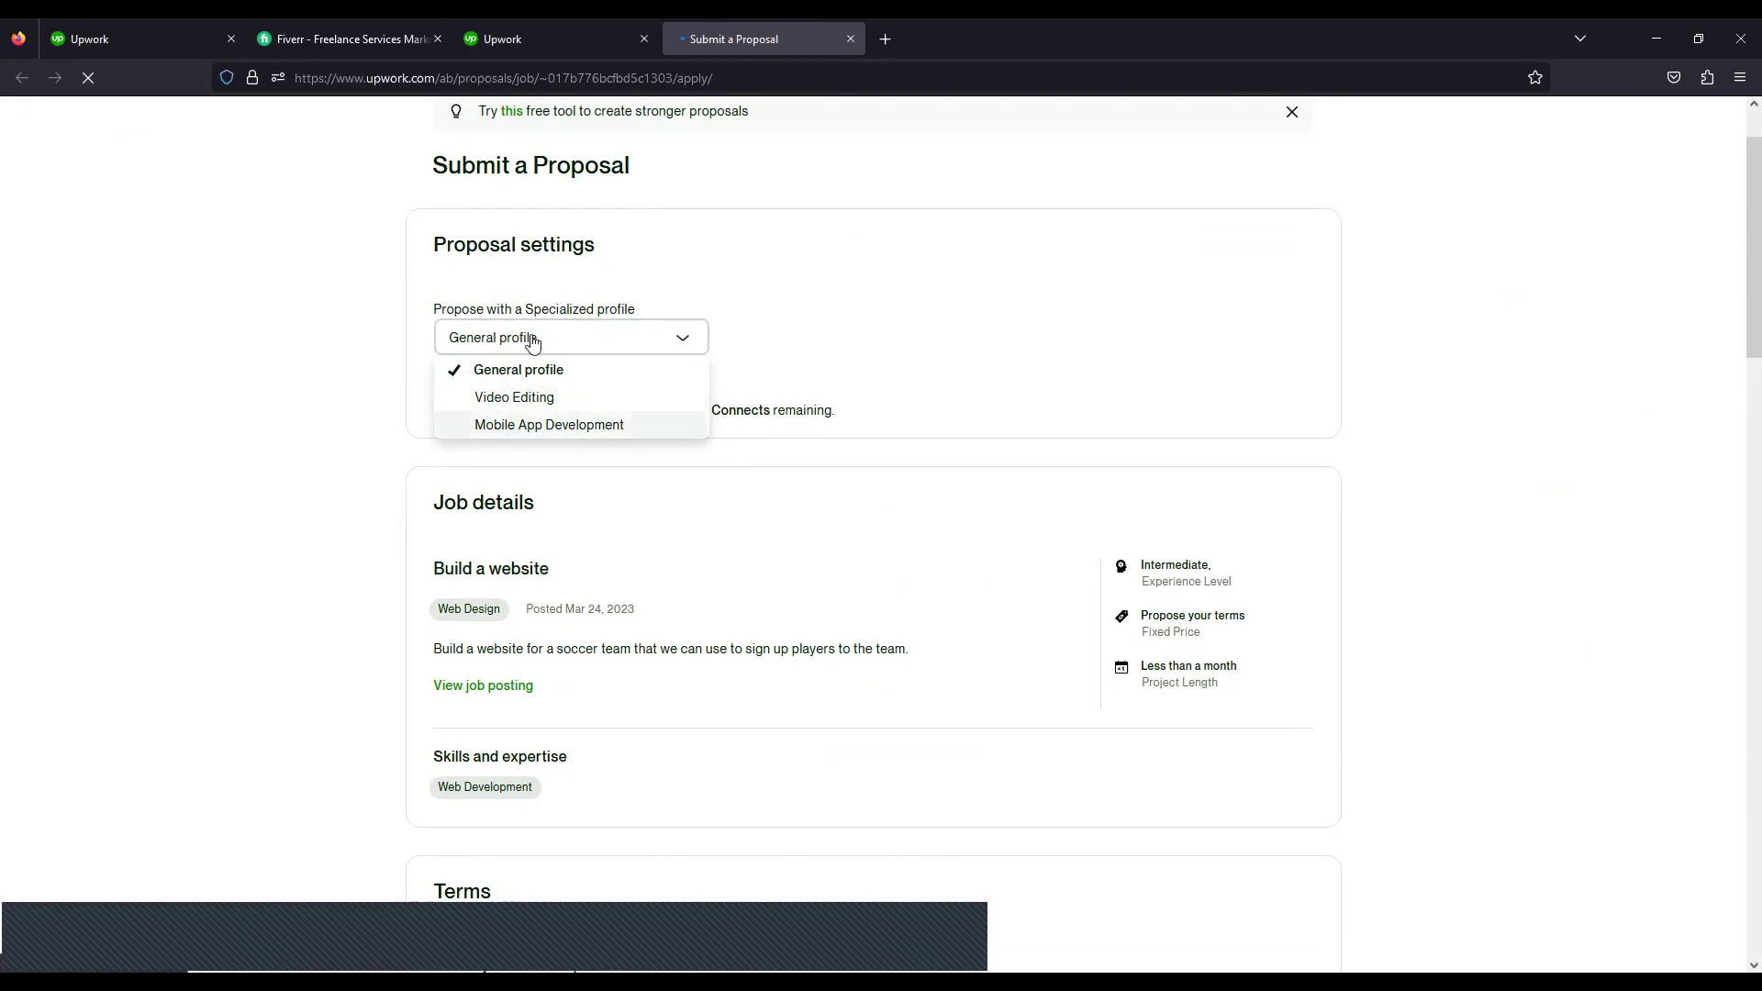
click(1071, 347)
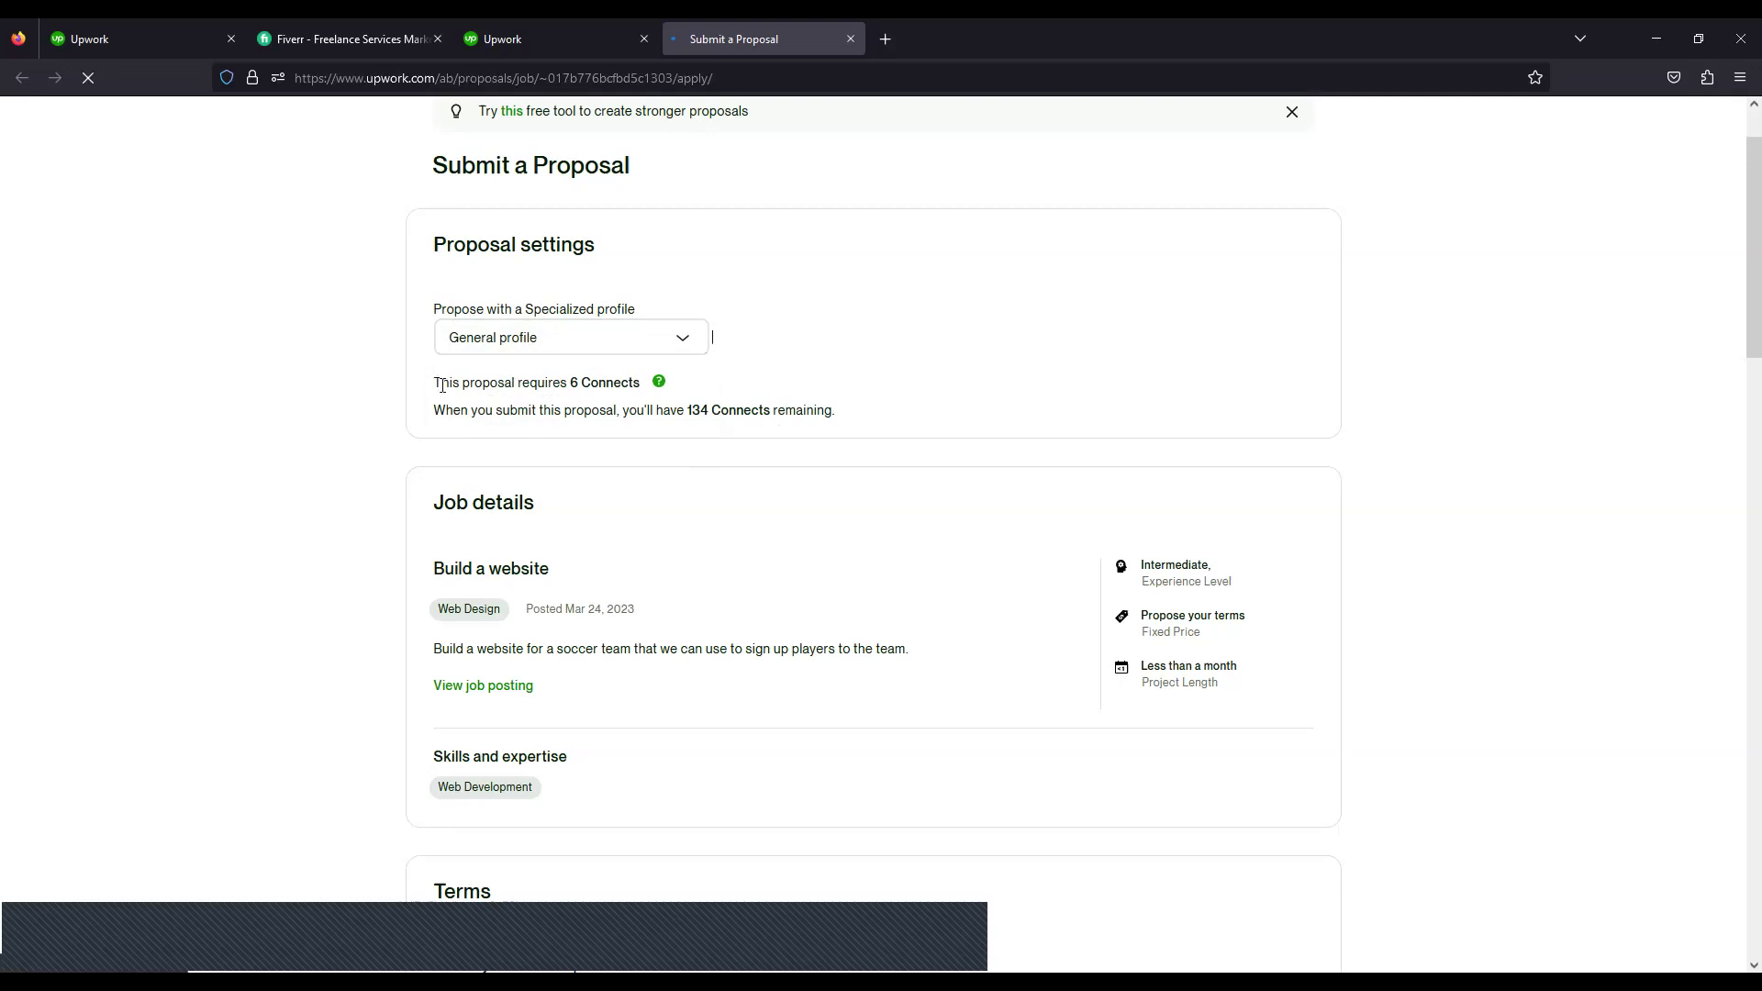
- Check the Connects required by the proposal against the available Connects on the job feed, closing the job details
drag(435, 384, 1239, 405)
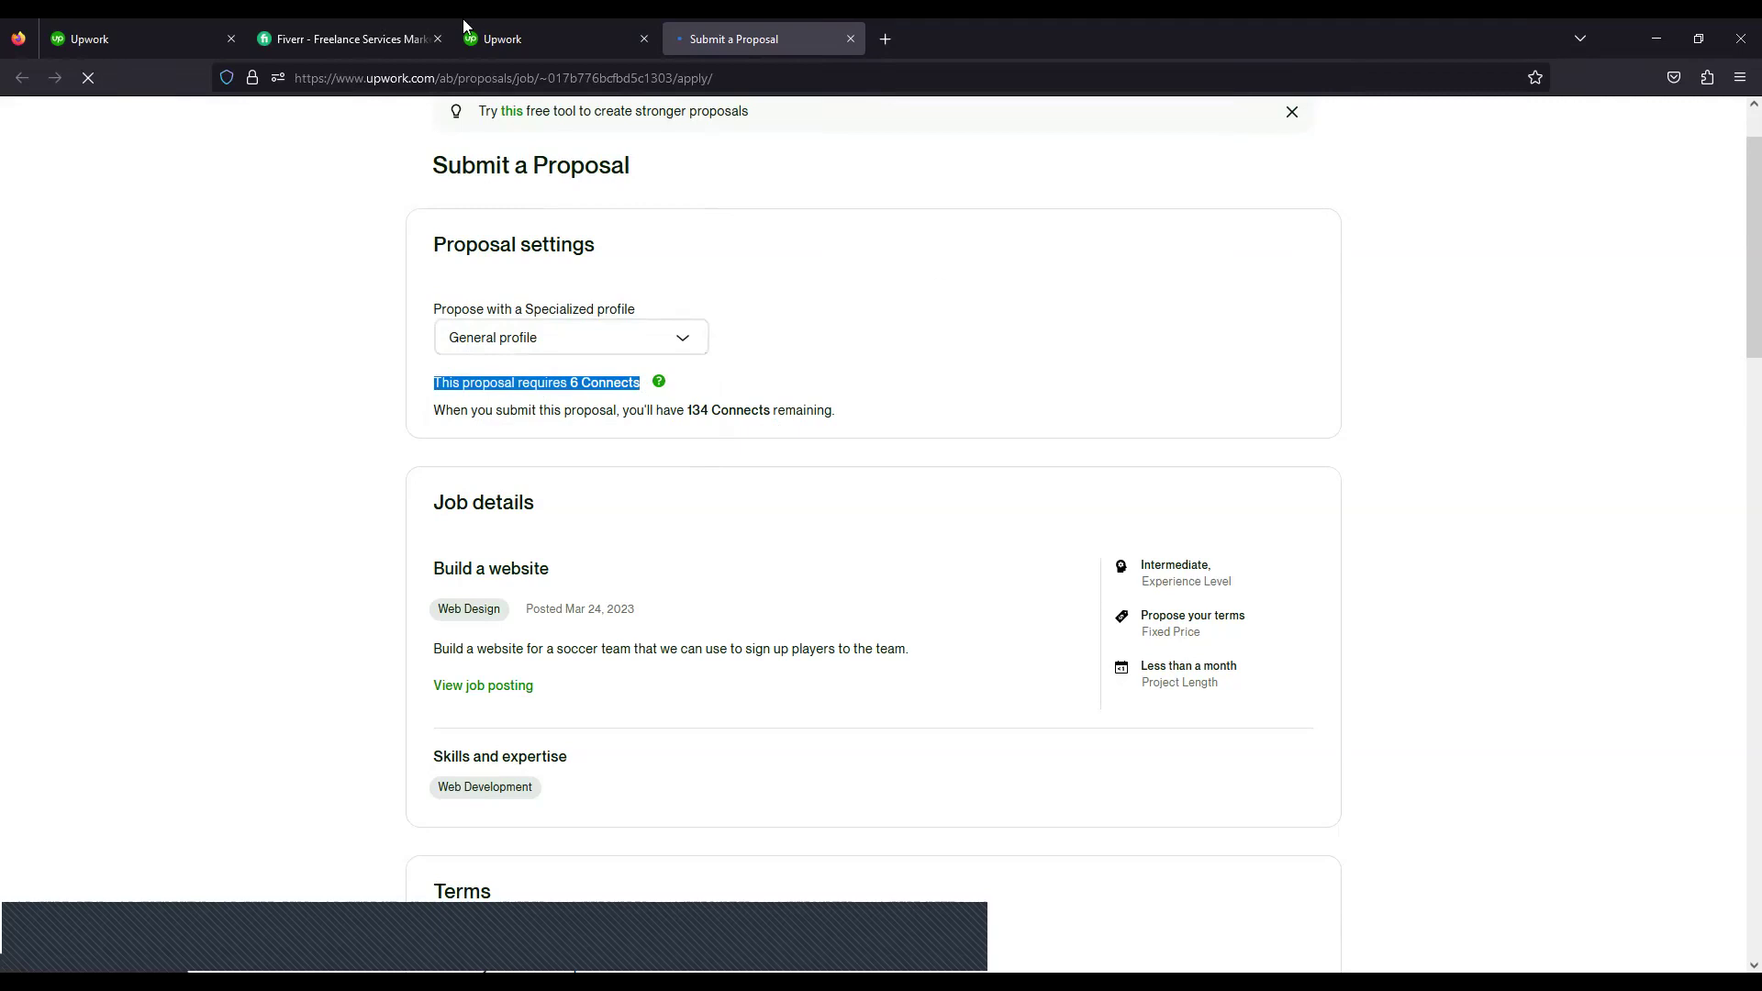
key(ctrl+shift+Tab)
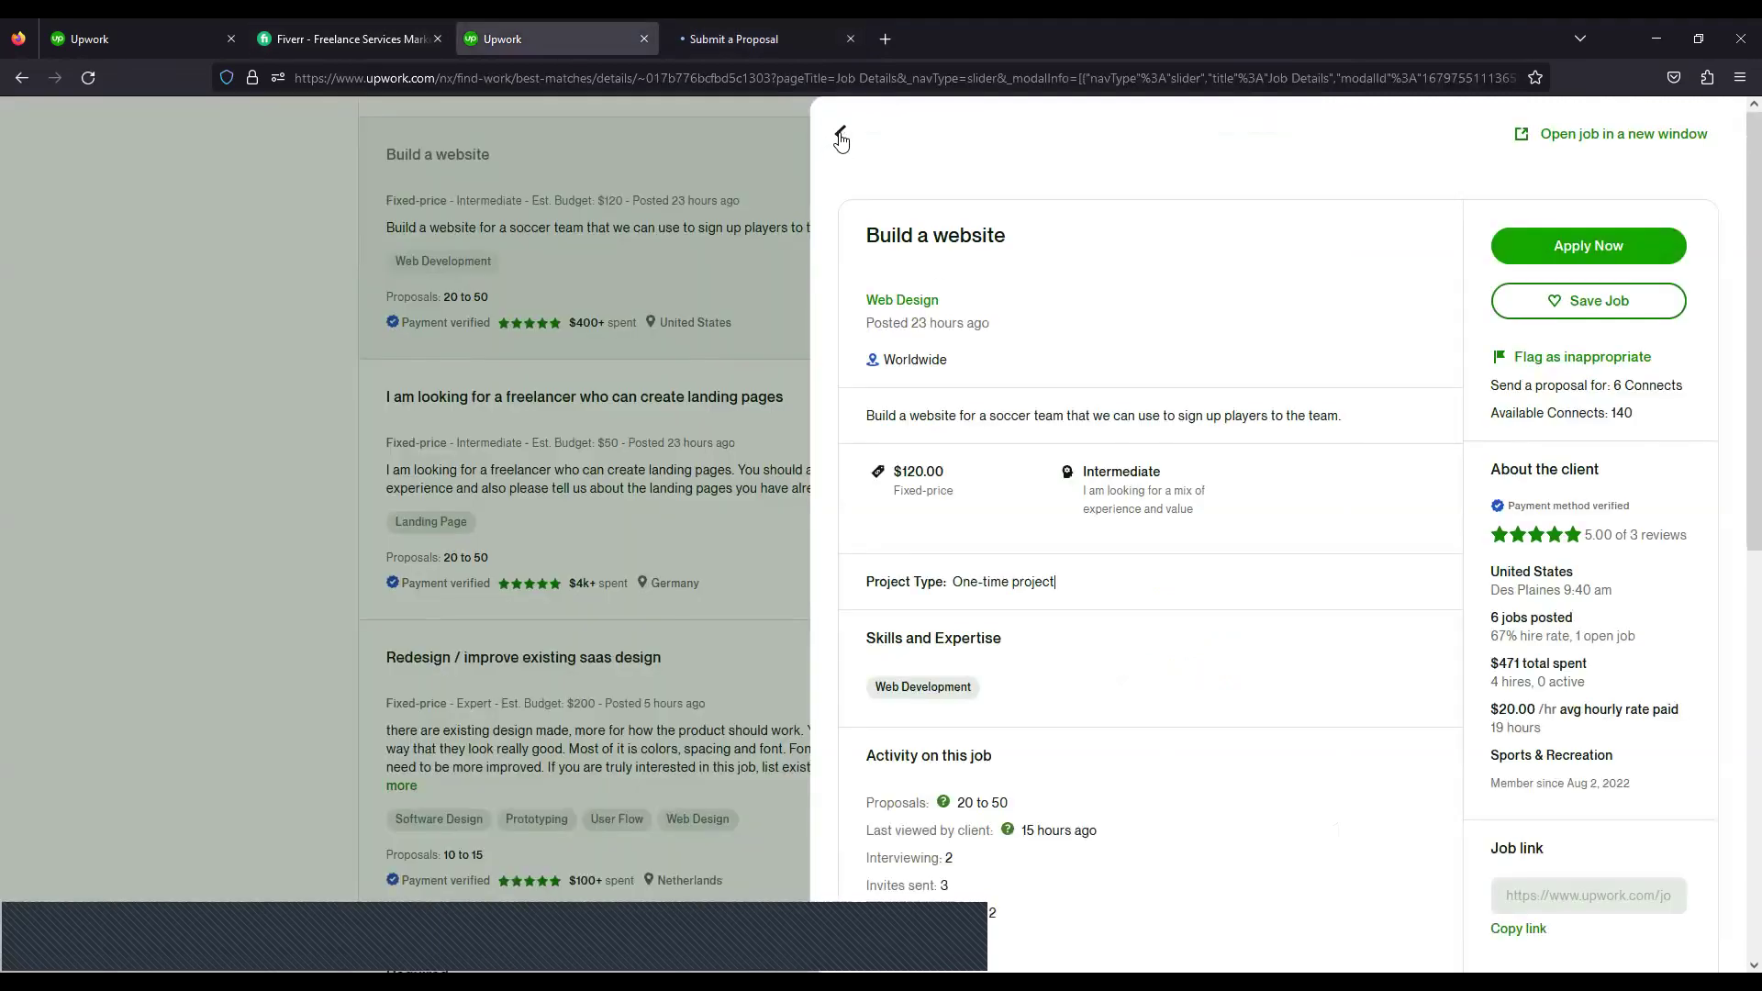
key(Escape)
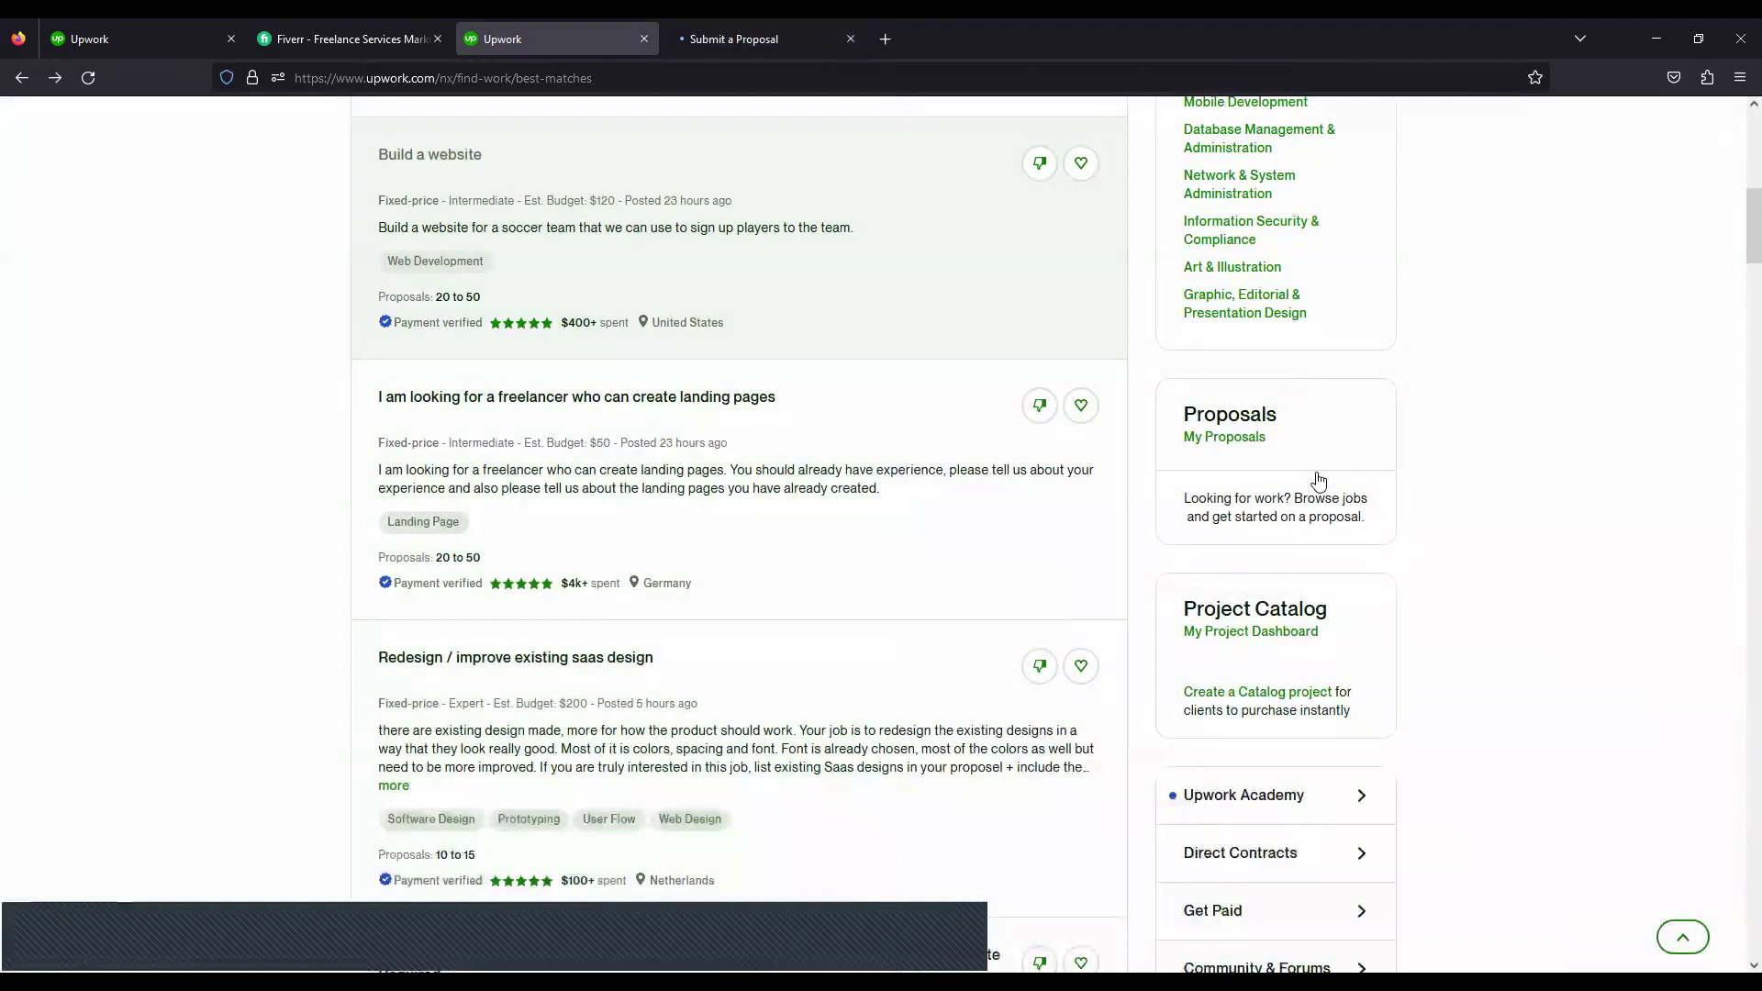
scroll(1319, 480, up, 2)
scroll(1319, 480, up, 3)
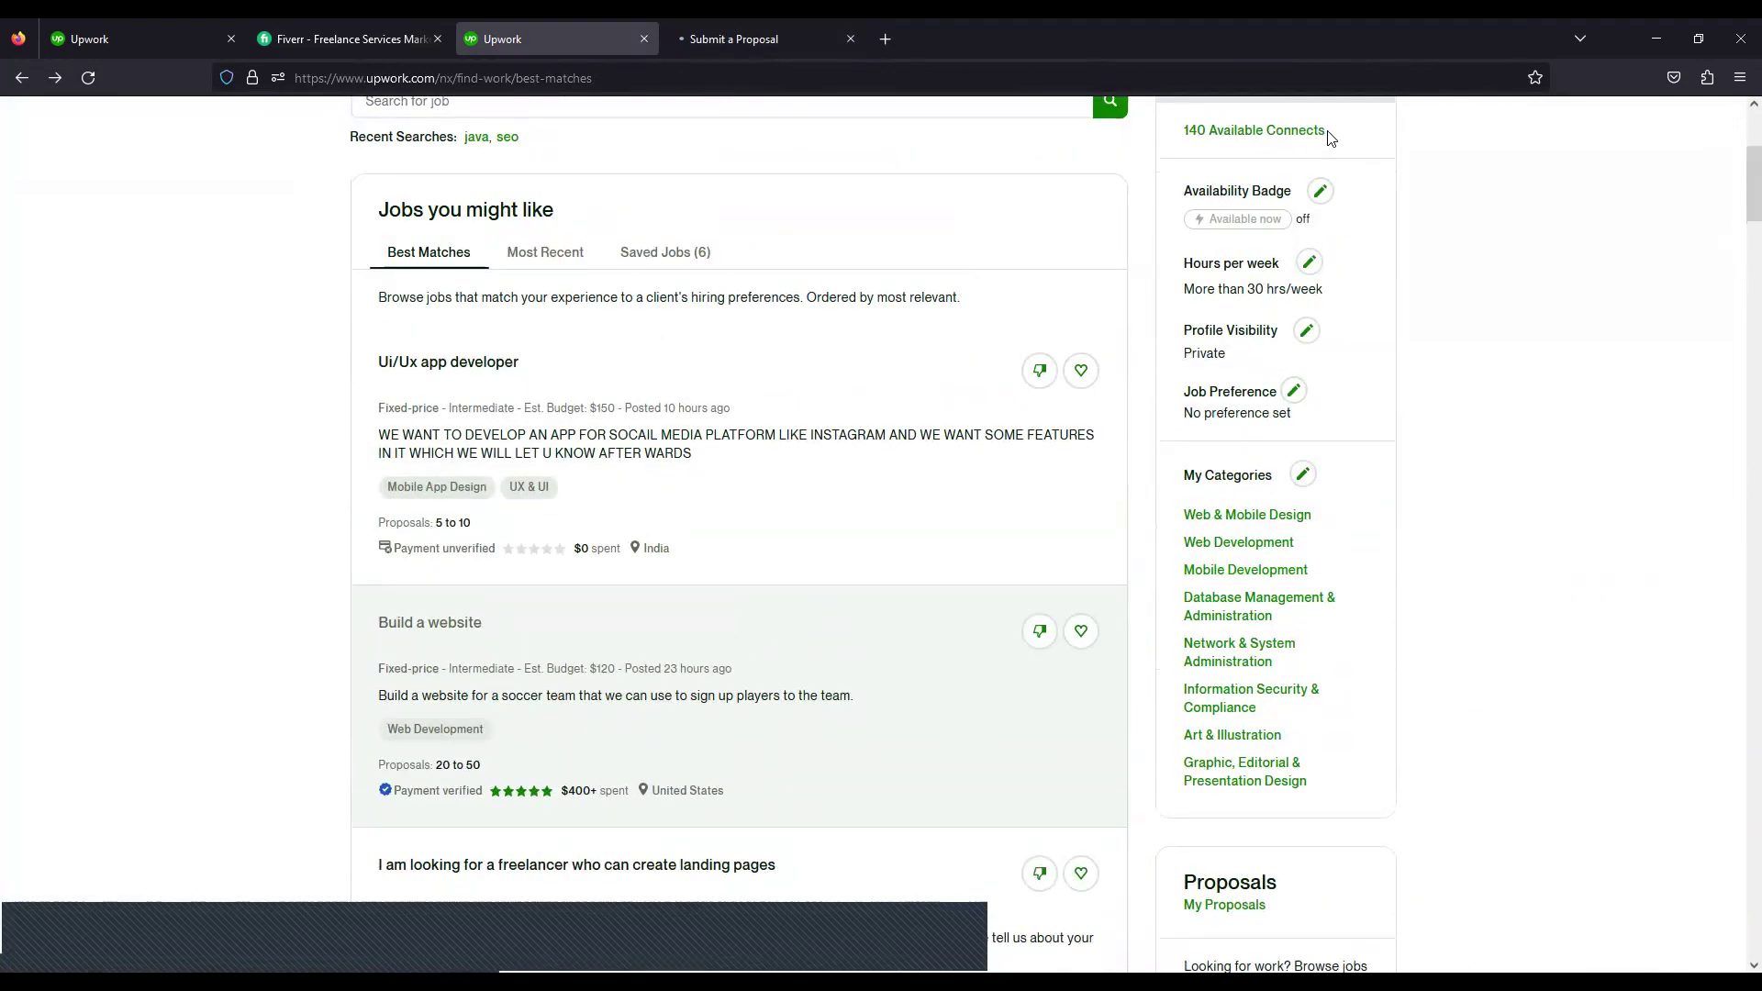
triple_click(1190, 131)
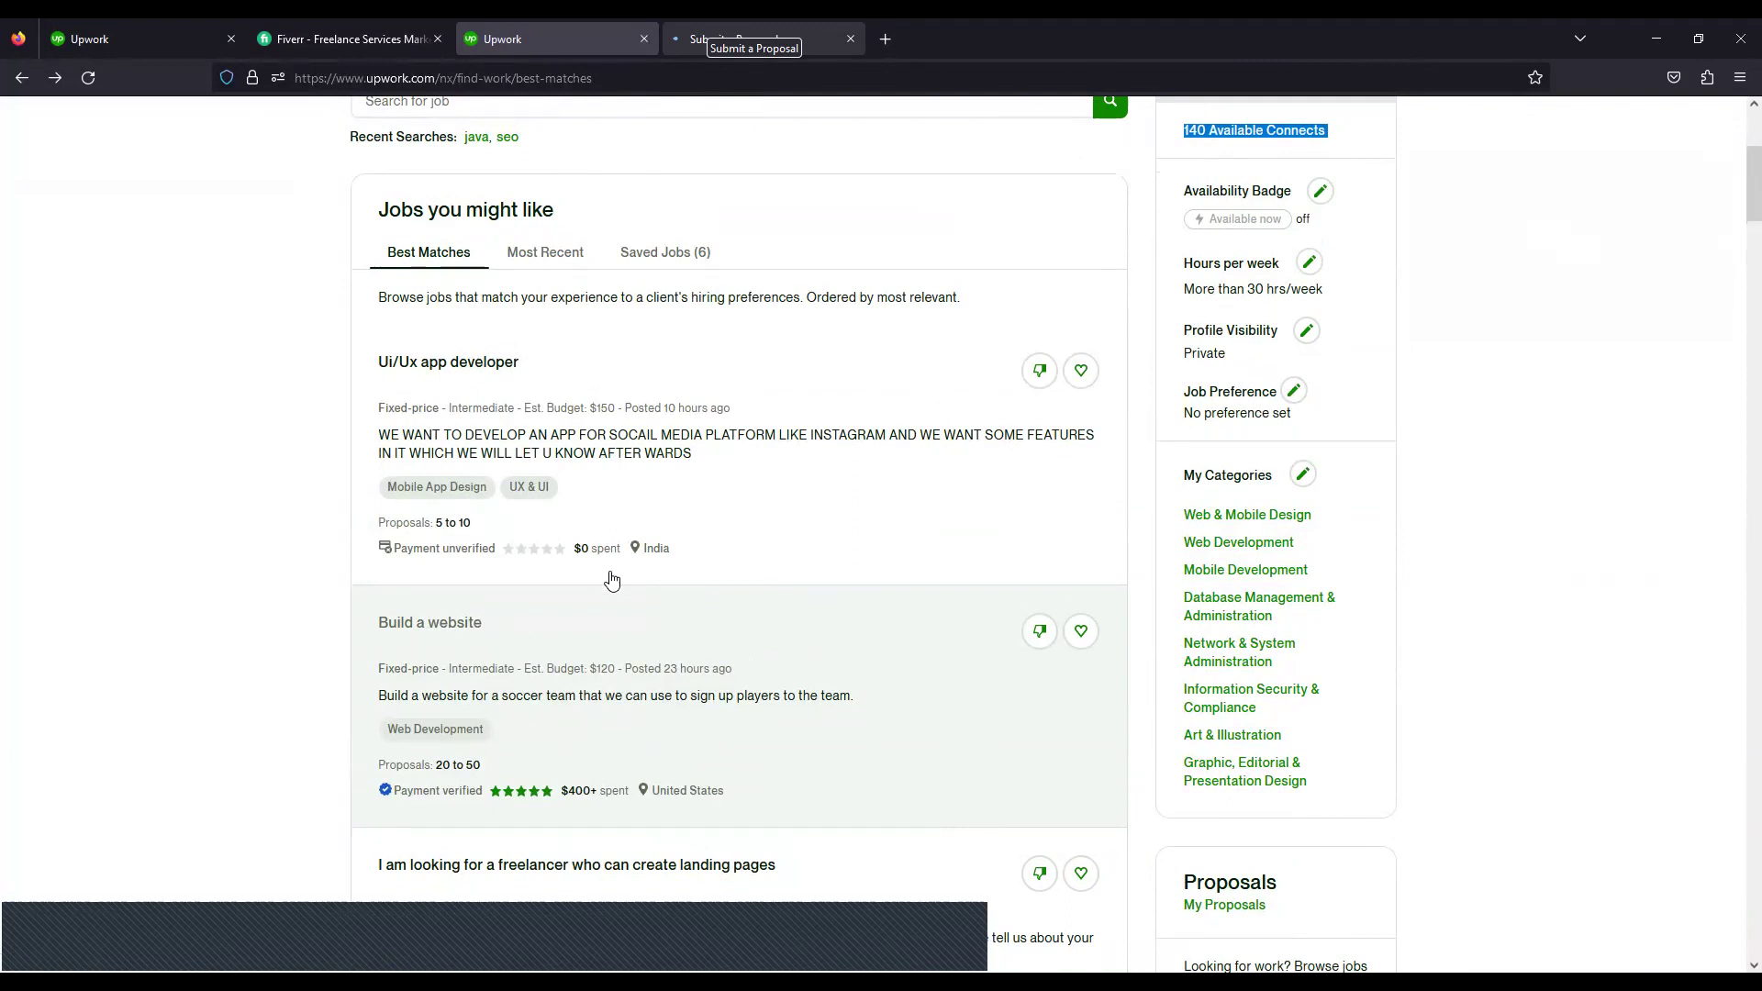
- Look through the Best Matches job listings and examine the available Connects balance beside them
scroll(614, 597, down, 5)
scroll(622, 624, down, 5)
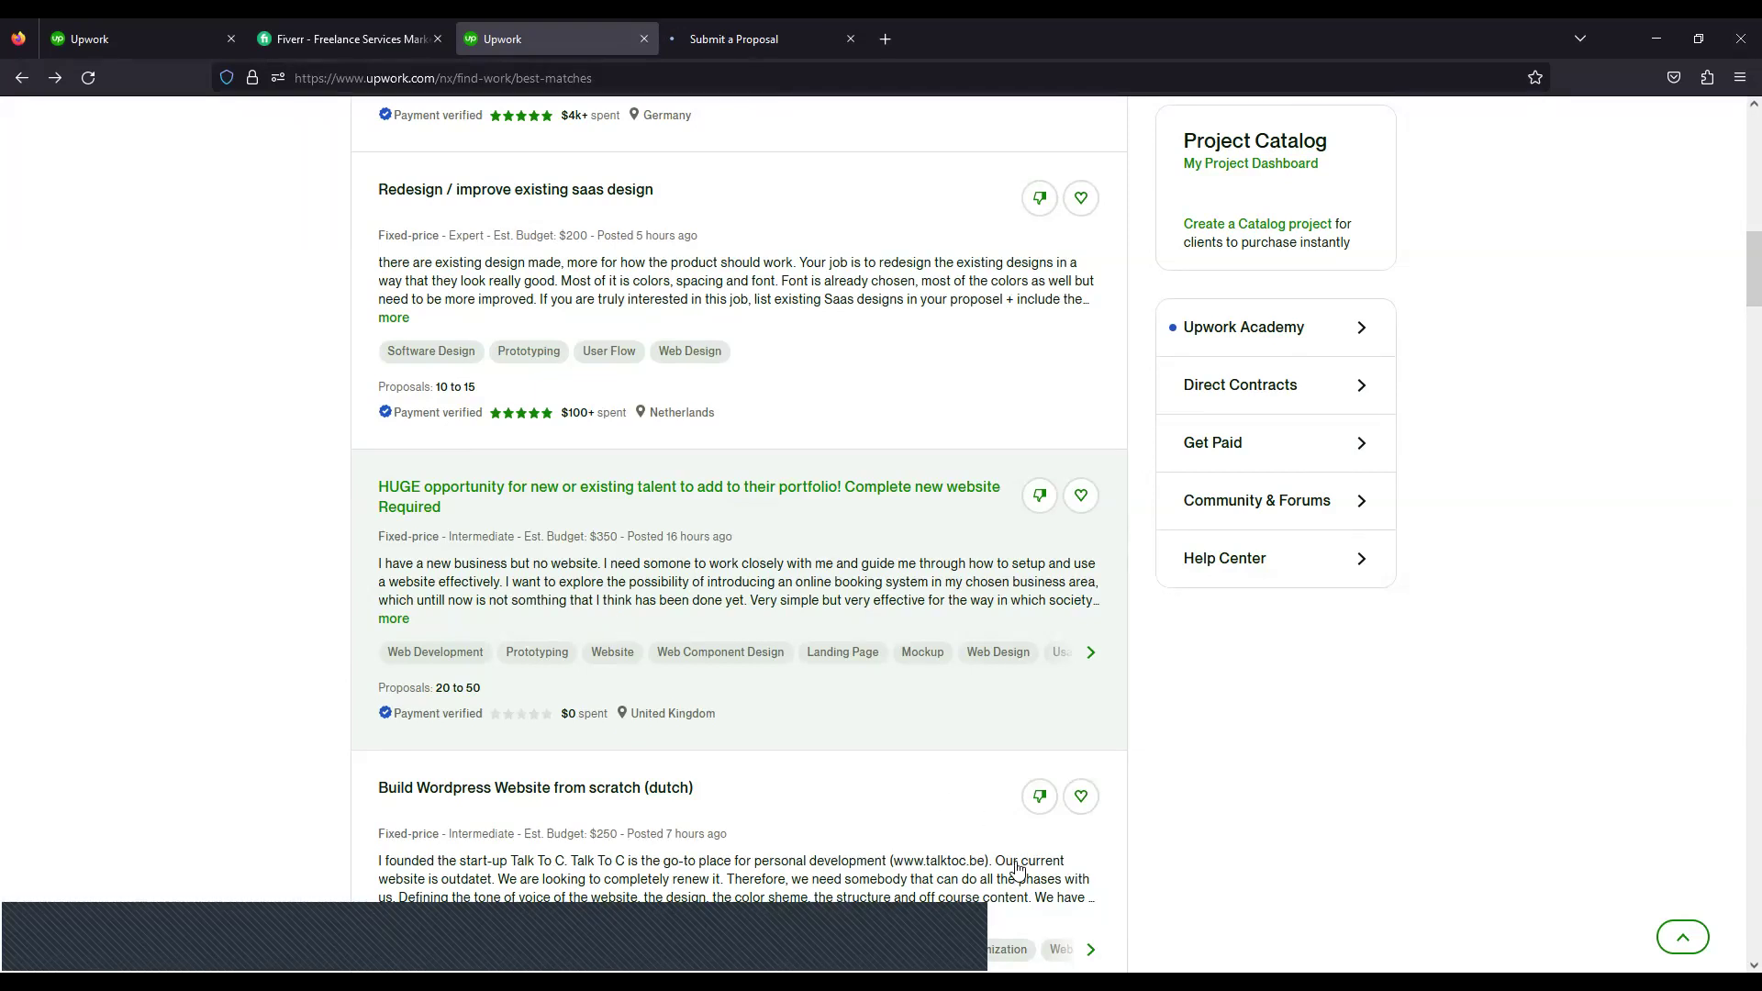
scroll(1021, 863, up, 3)
scroll(1021, 862, up, 6)
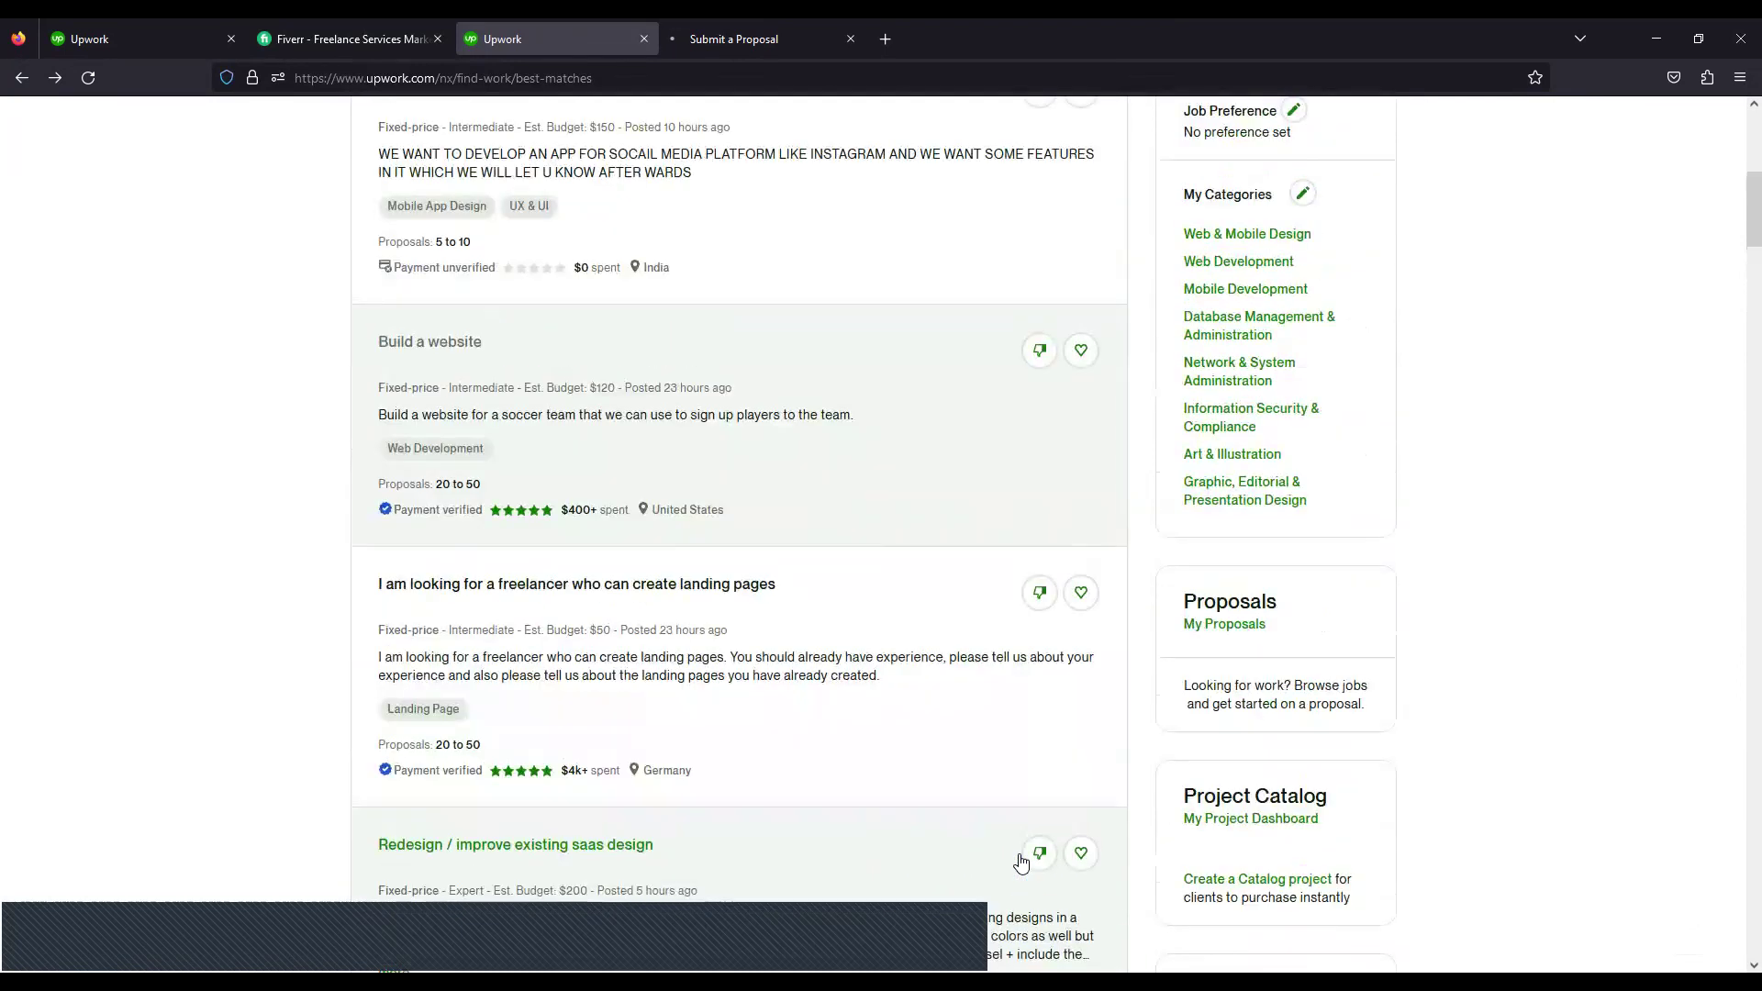
scroll(1021, 863, up, 2)
drag(1184, 224, 1327, 226)
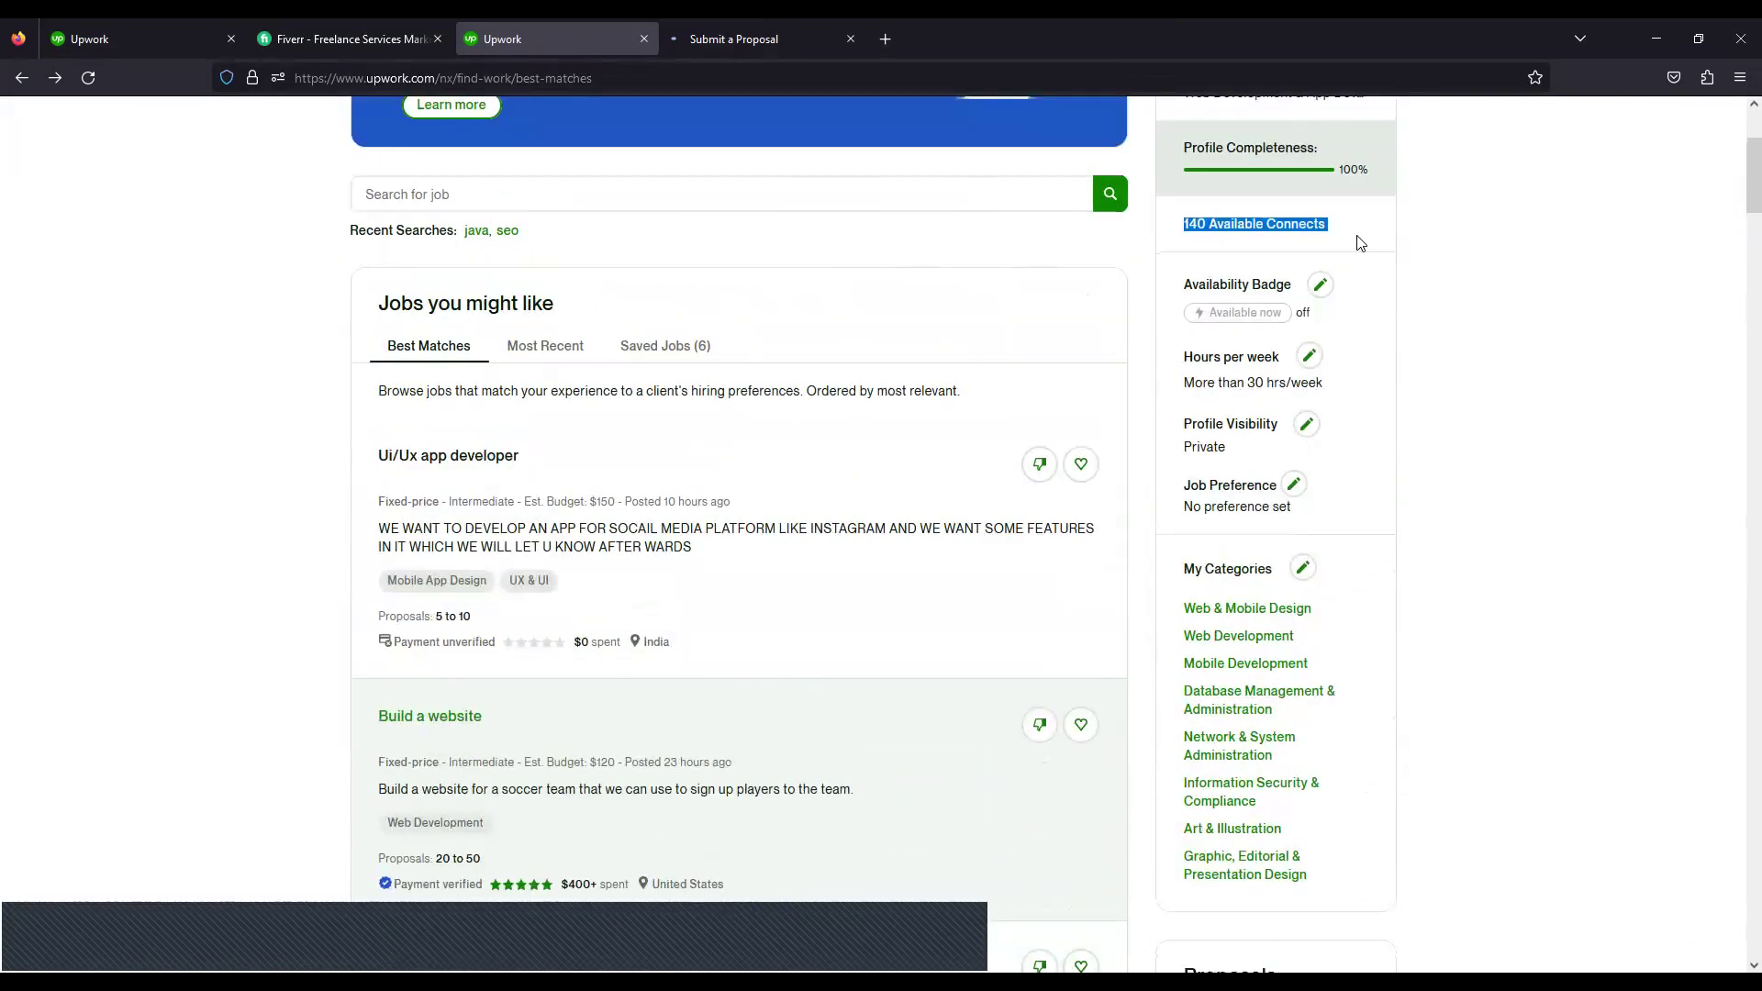
click(1391, 242)
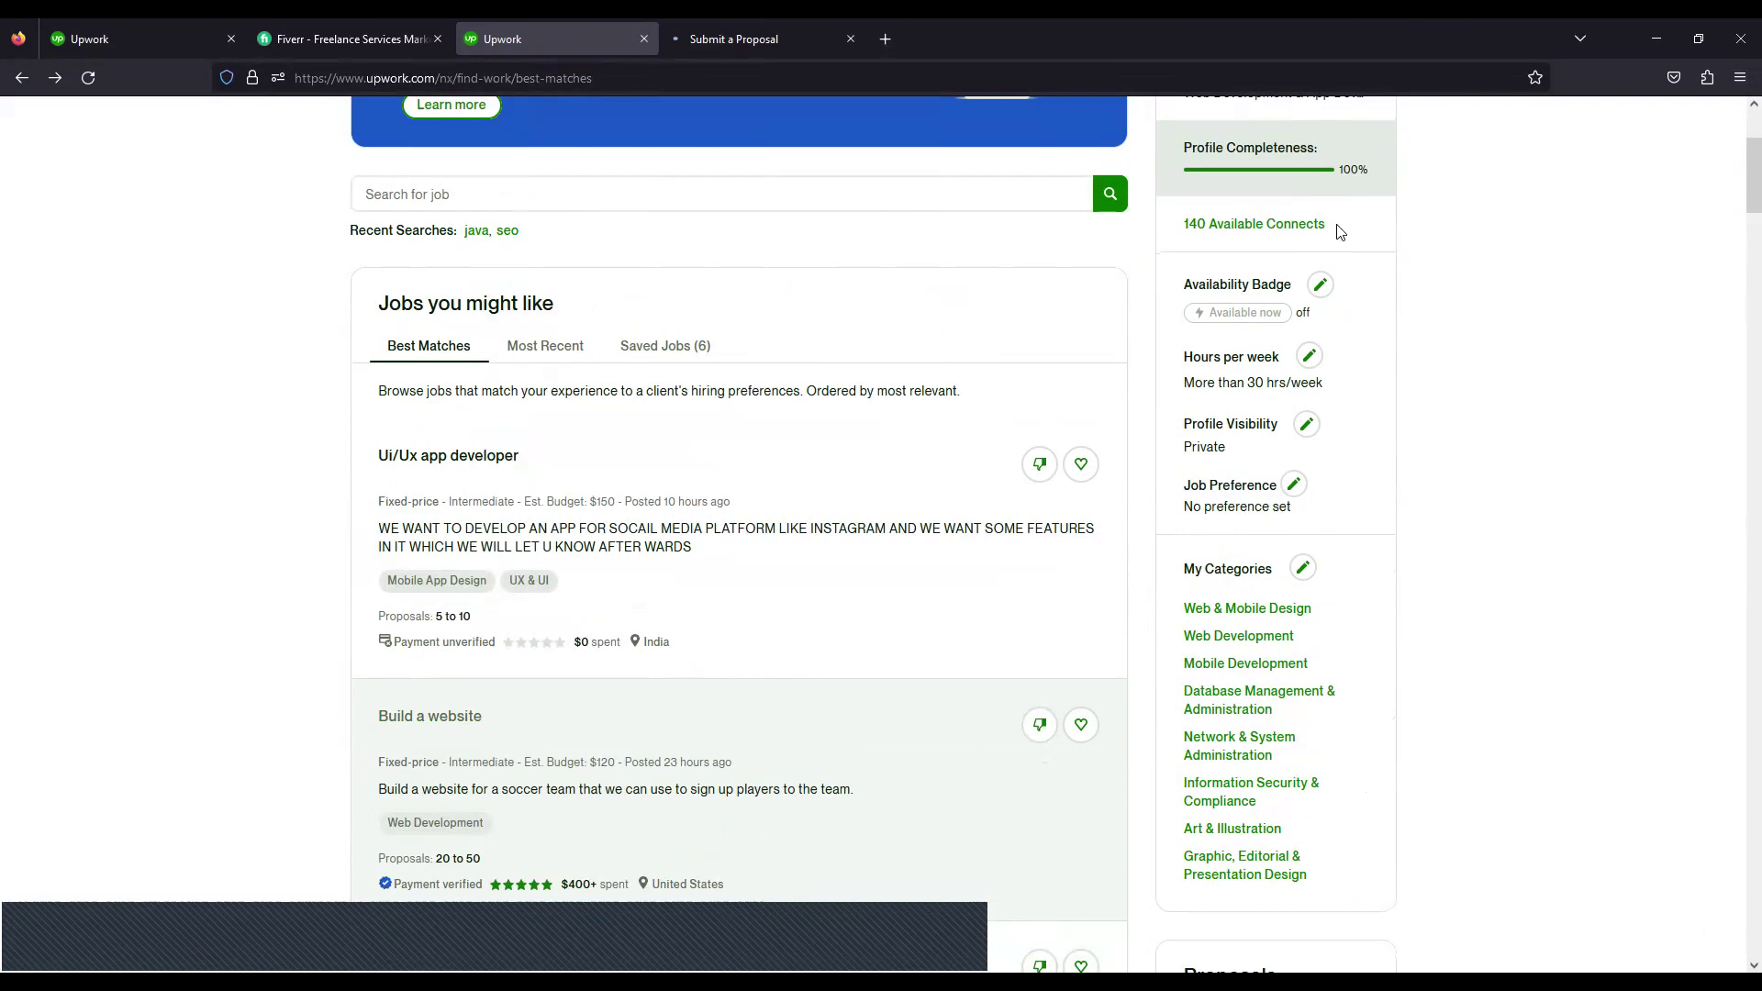
scroll(1352, 150, down, 1)
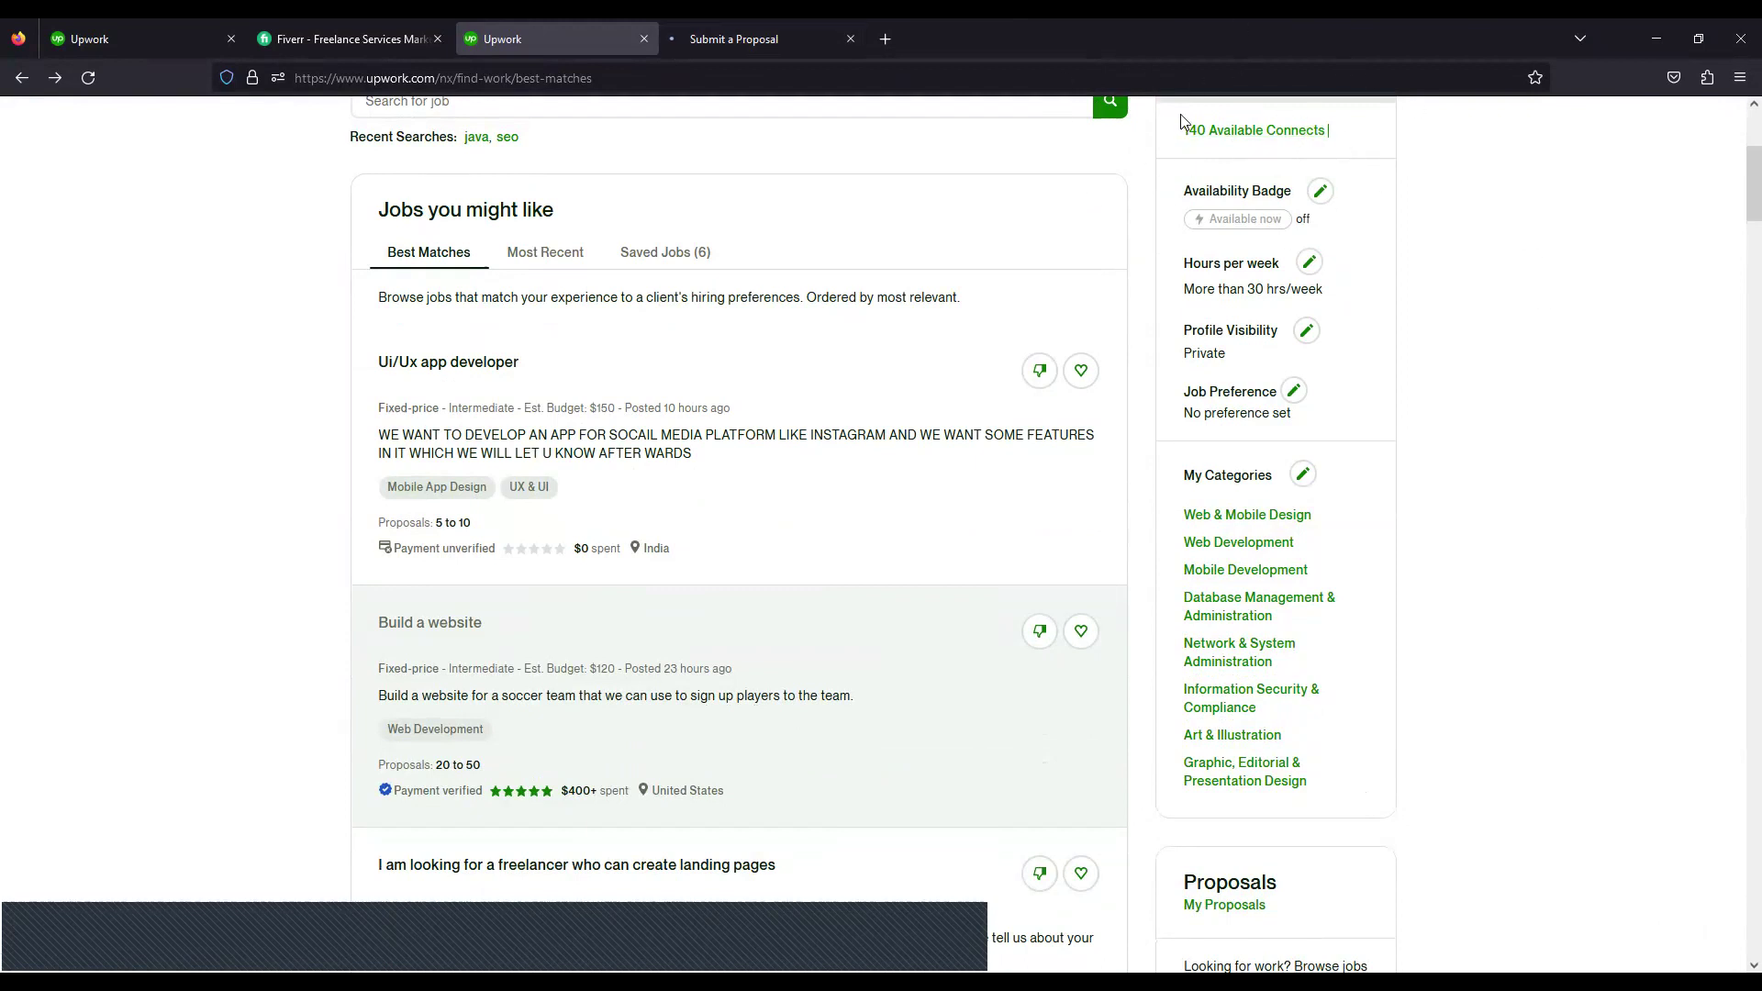
- Return to the proposal form and examine its required Connects and the Connects remaining after submission
click(734, 36)
click(550, 378)
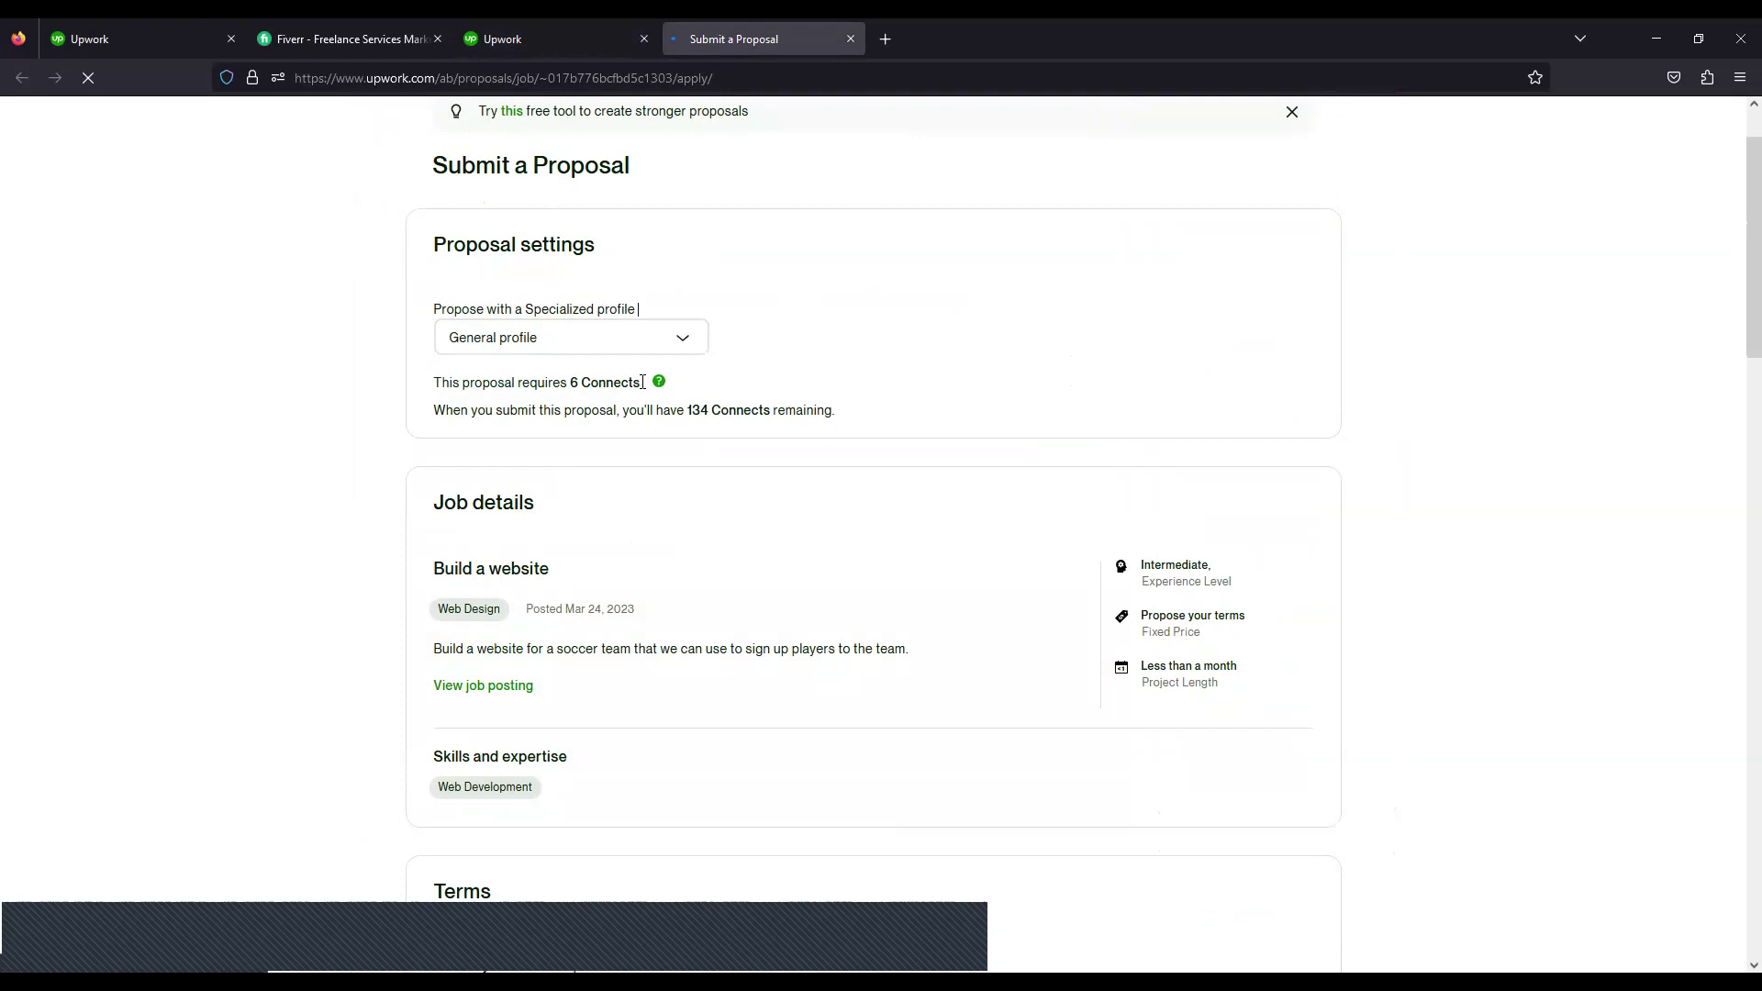
drag(425, 382, 1014, 393)
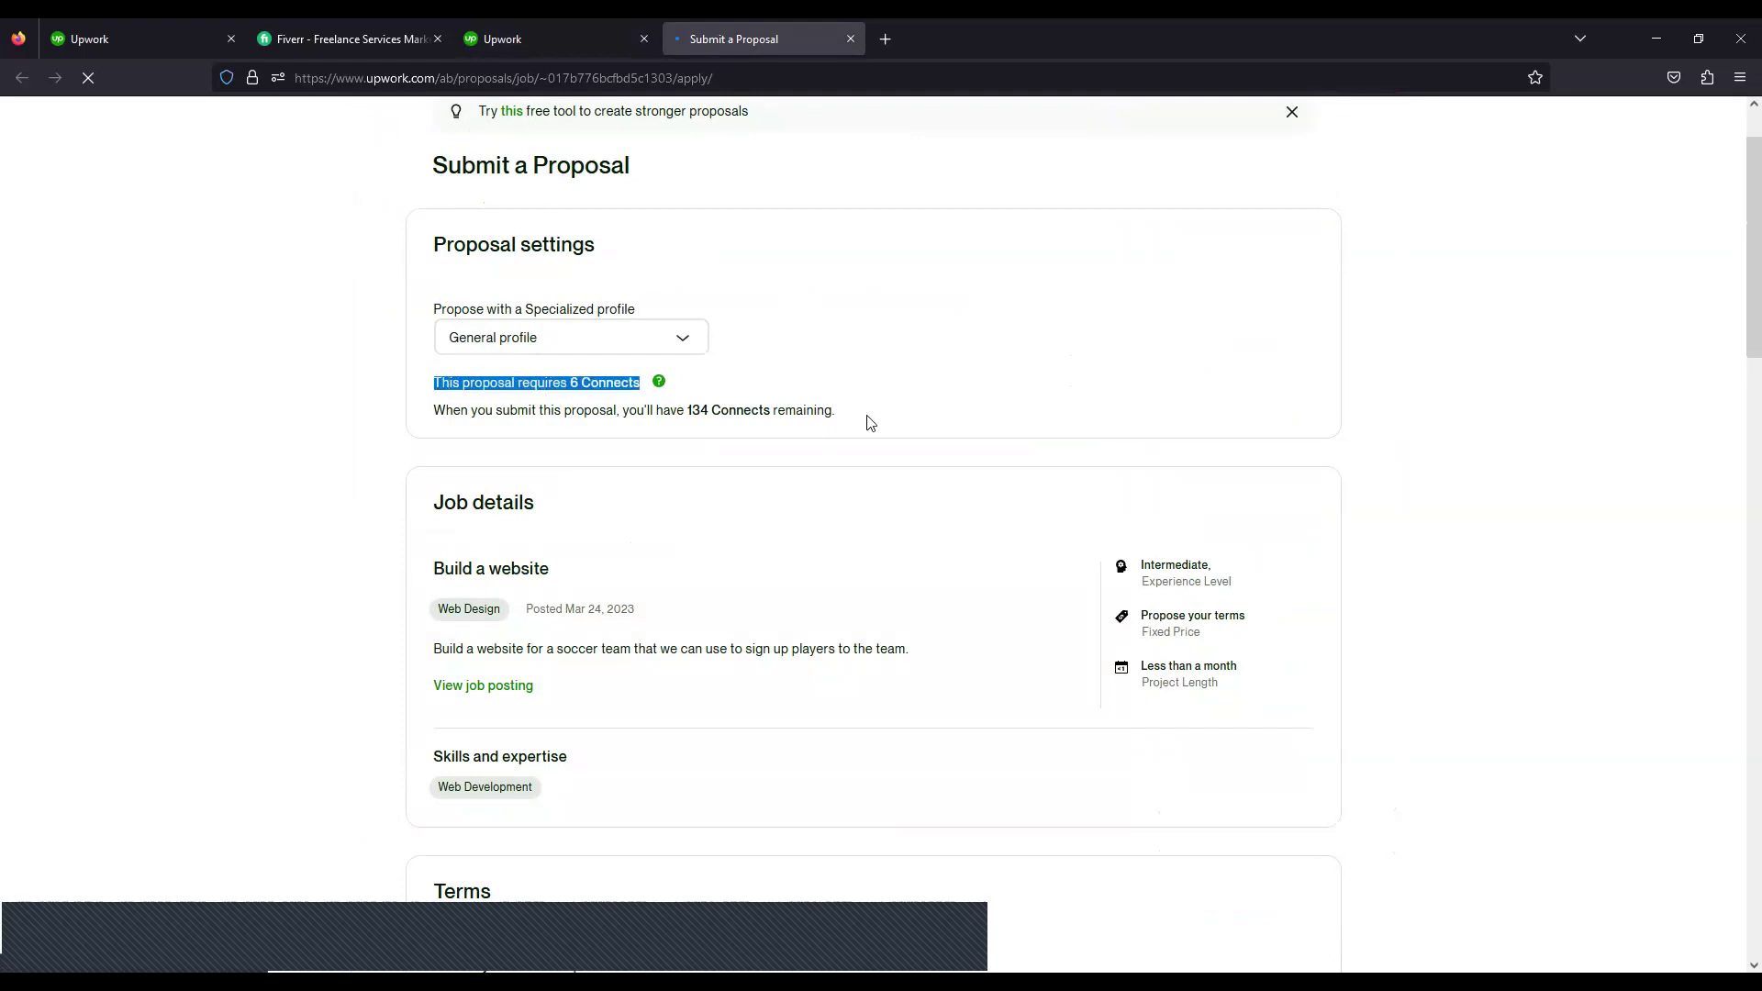
click(417, 413)
drag(425, 411, 573, 410)
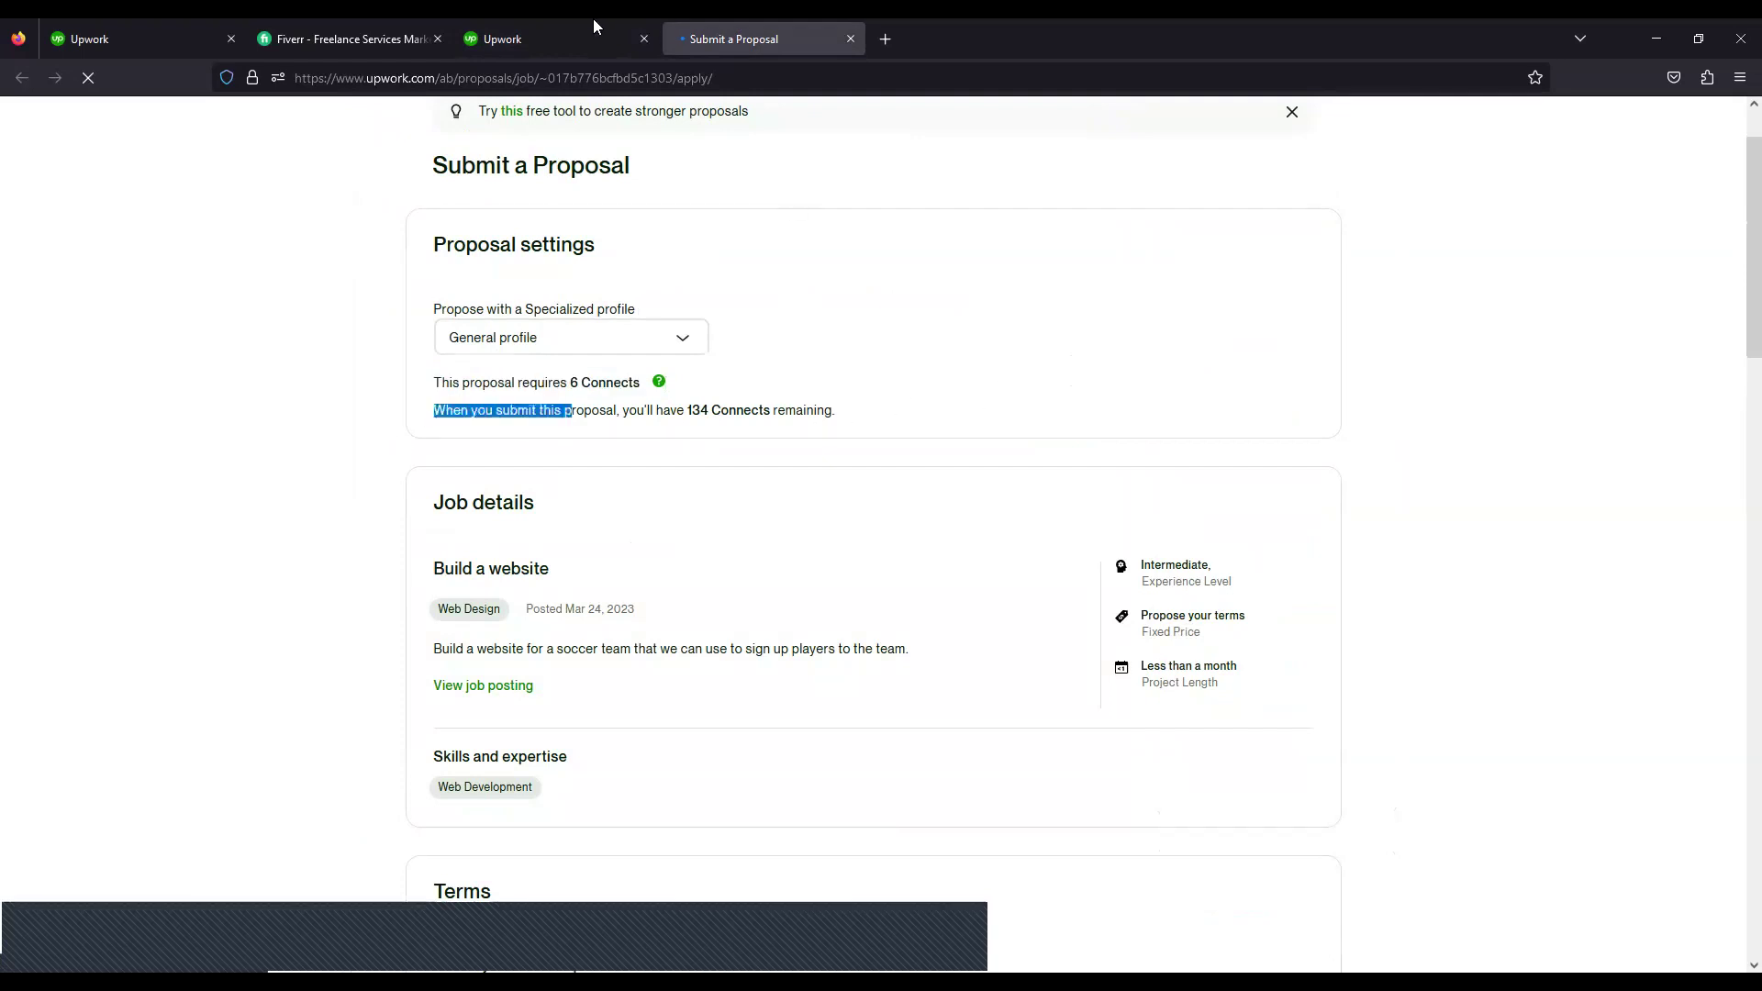
drag(593, 26, 1356, 235)
click(600, 26)
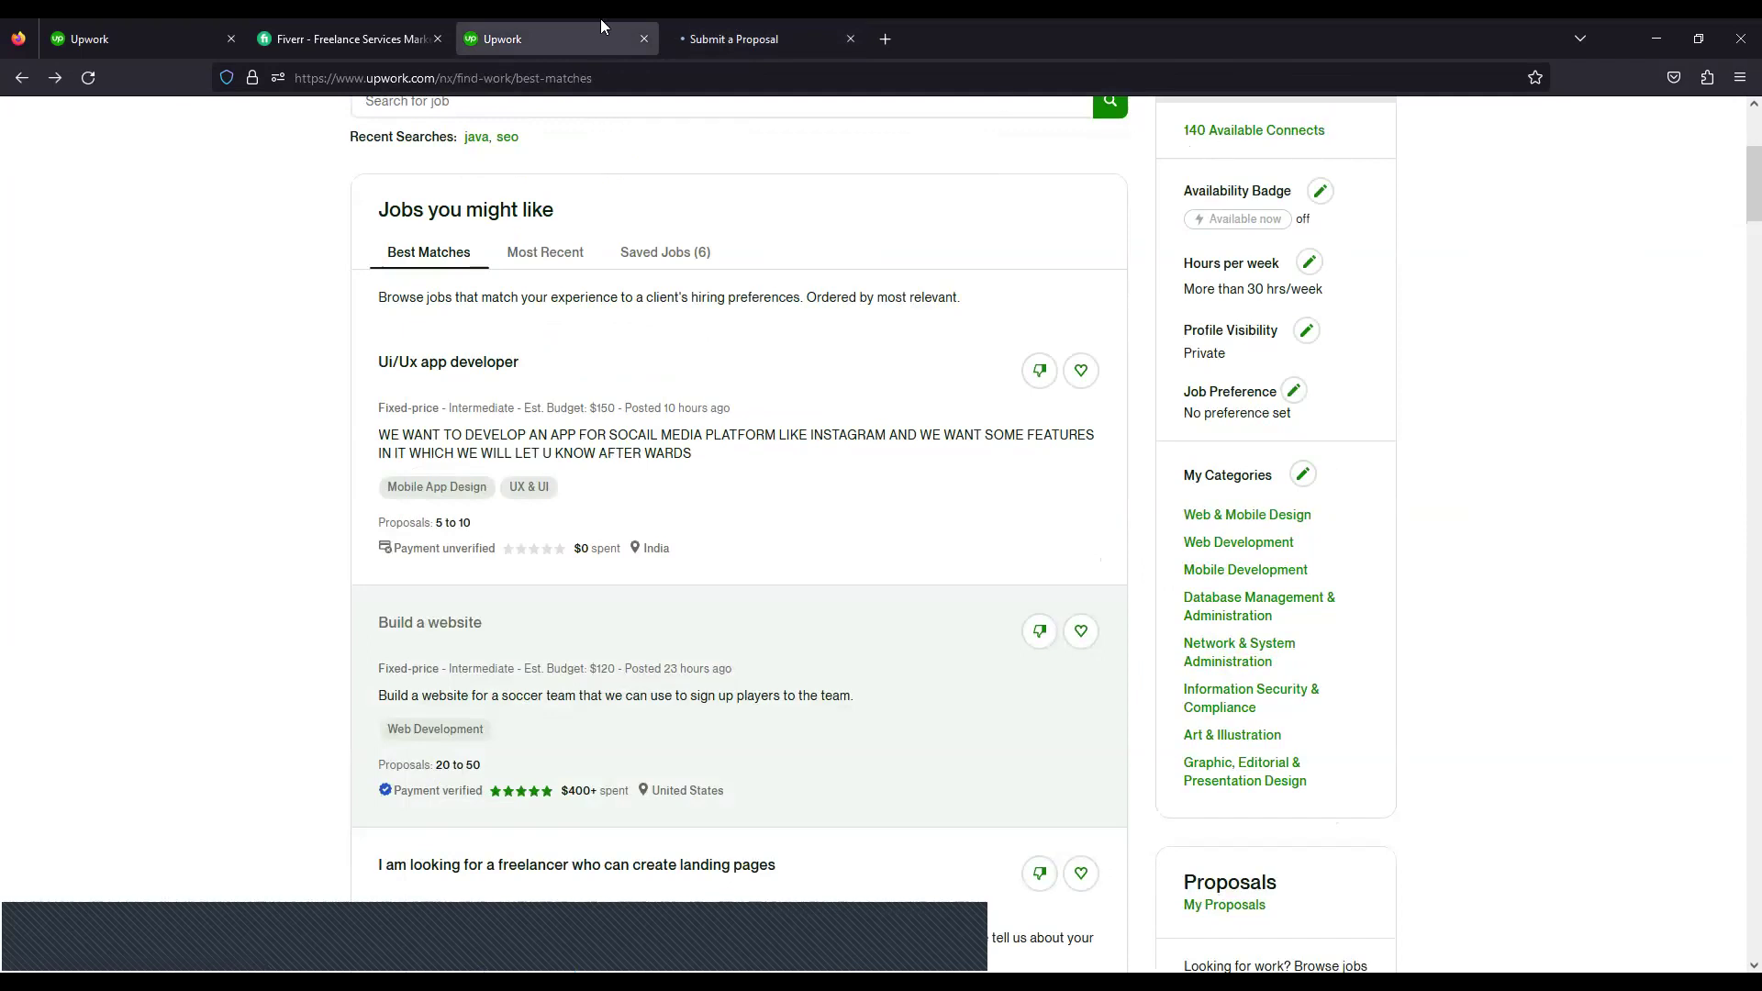
key(ctrl+Tab)
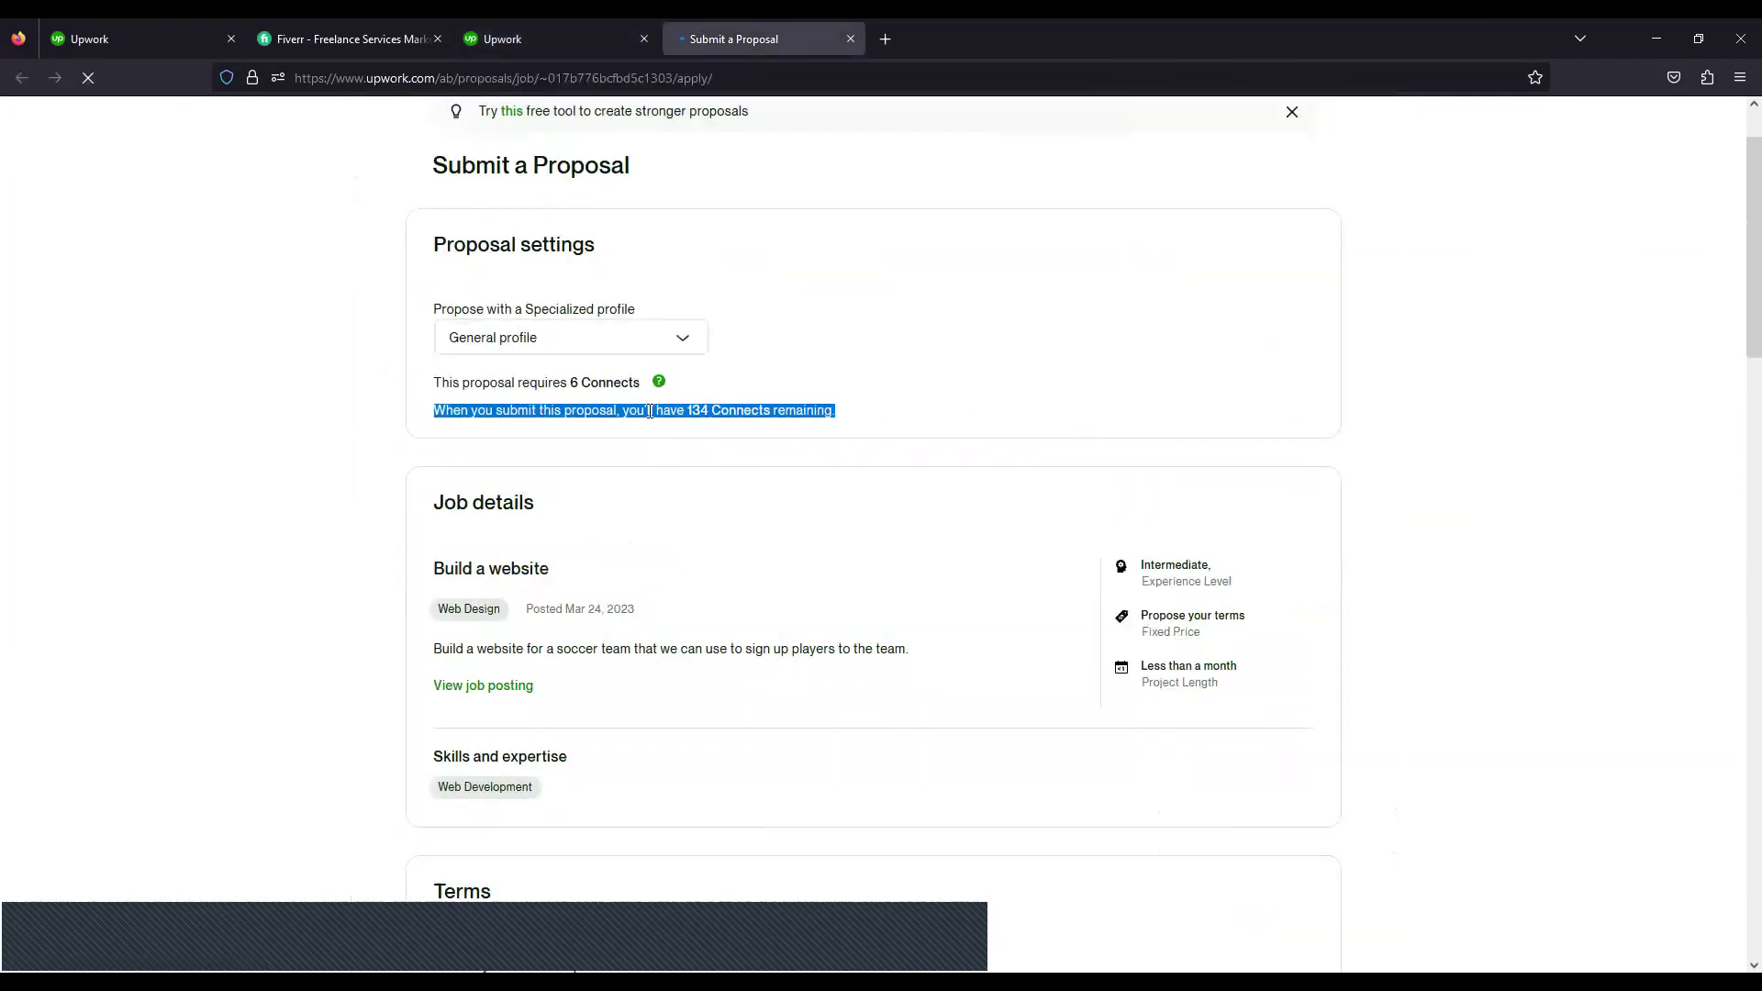
click(909, 410)
drag(929, 472, 927, 449)
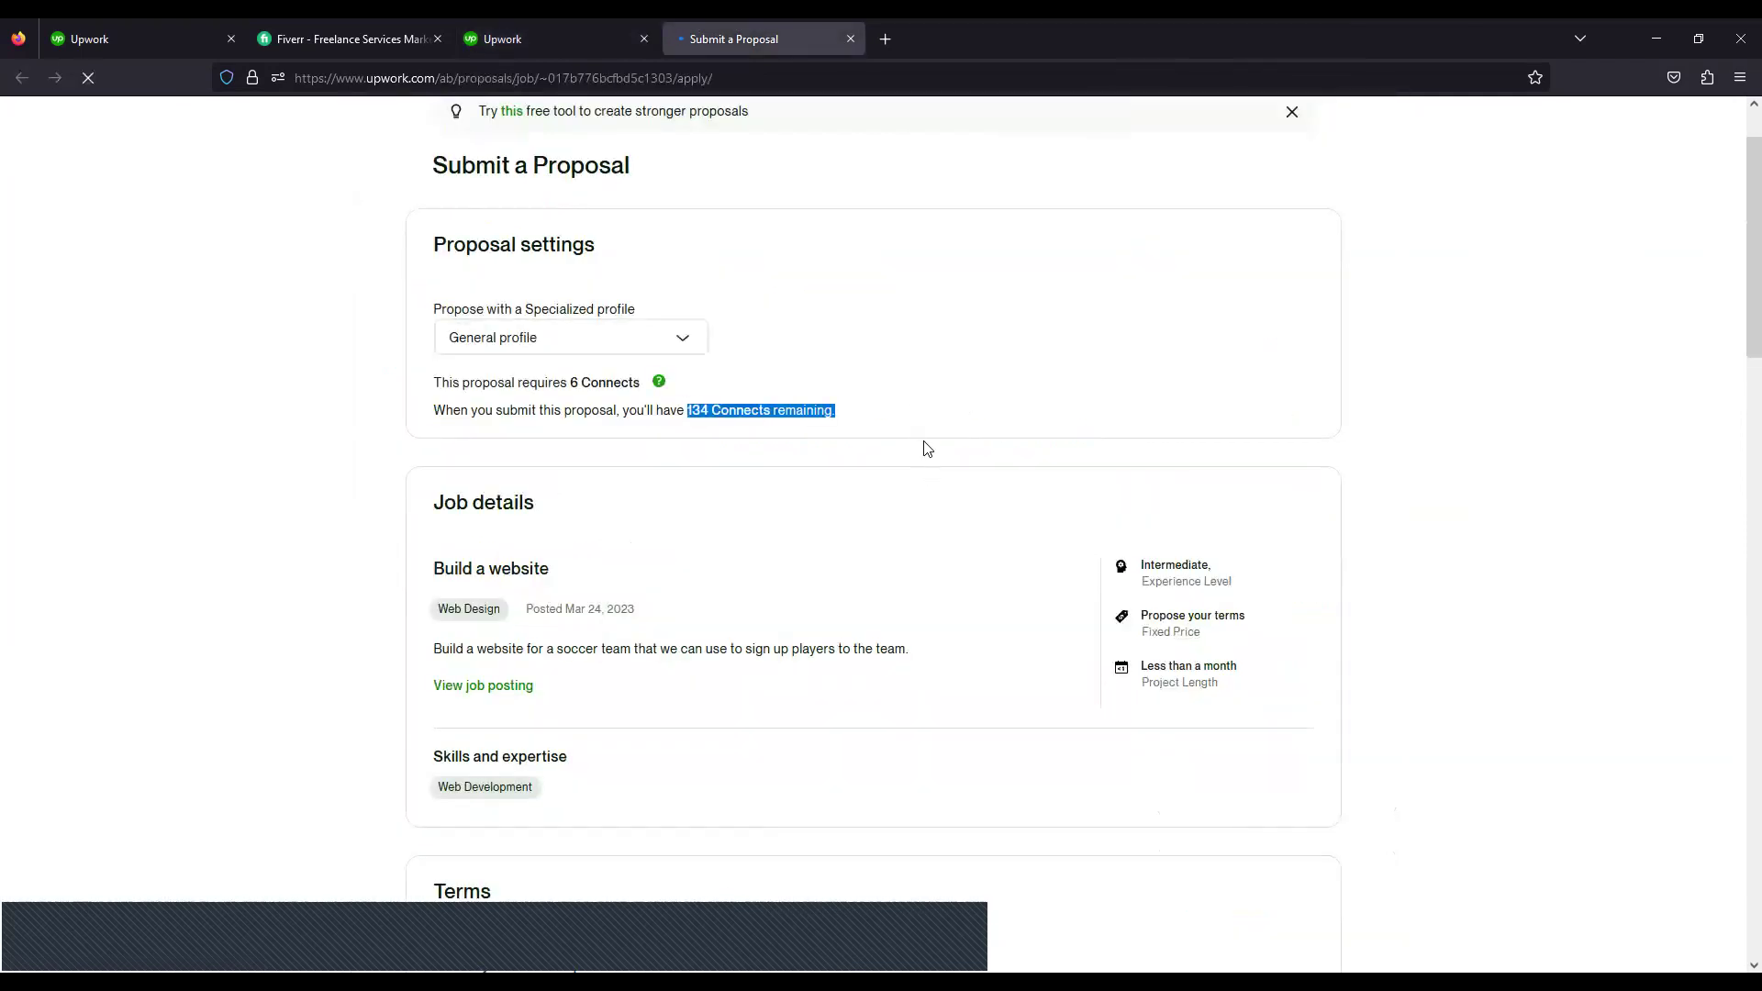
click(507, 335)
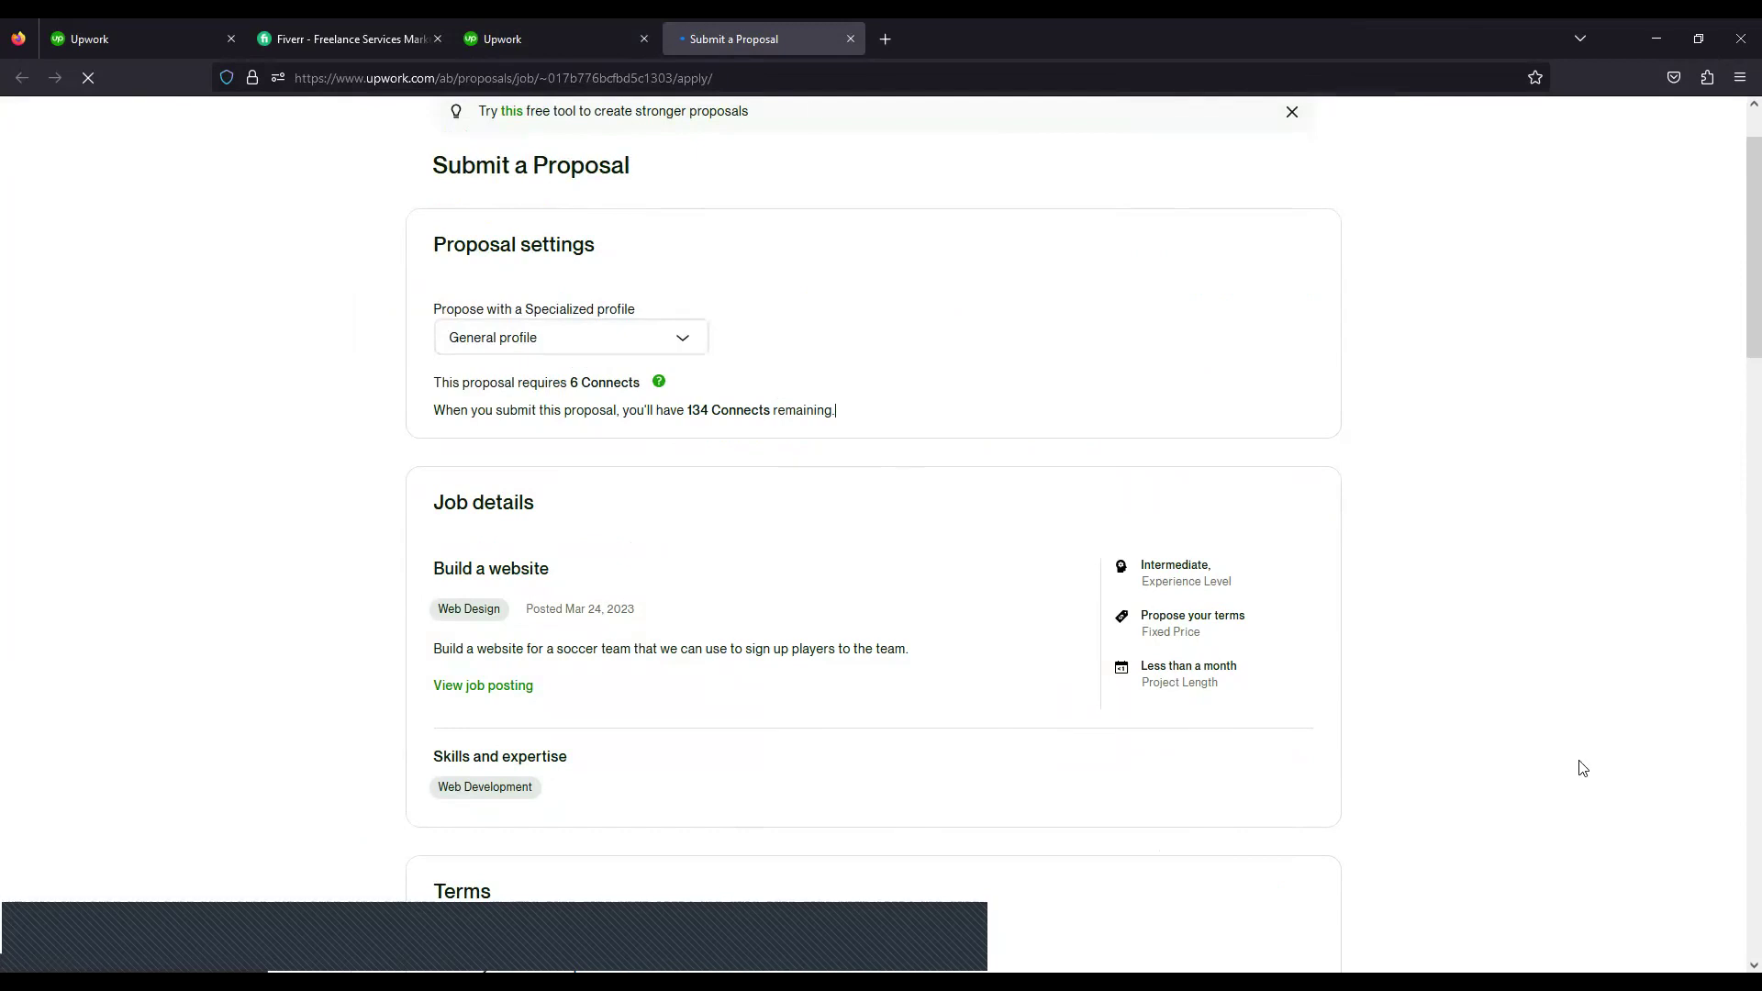
- Compare the Connects balance on the job feed with the Connects information in the proposal settings
key(ctrl+Page_Up)
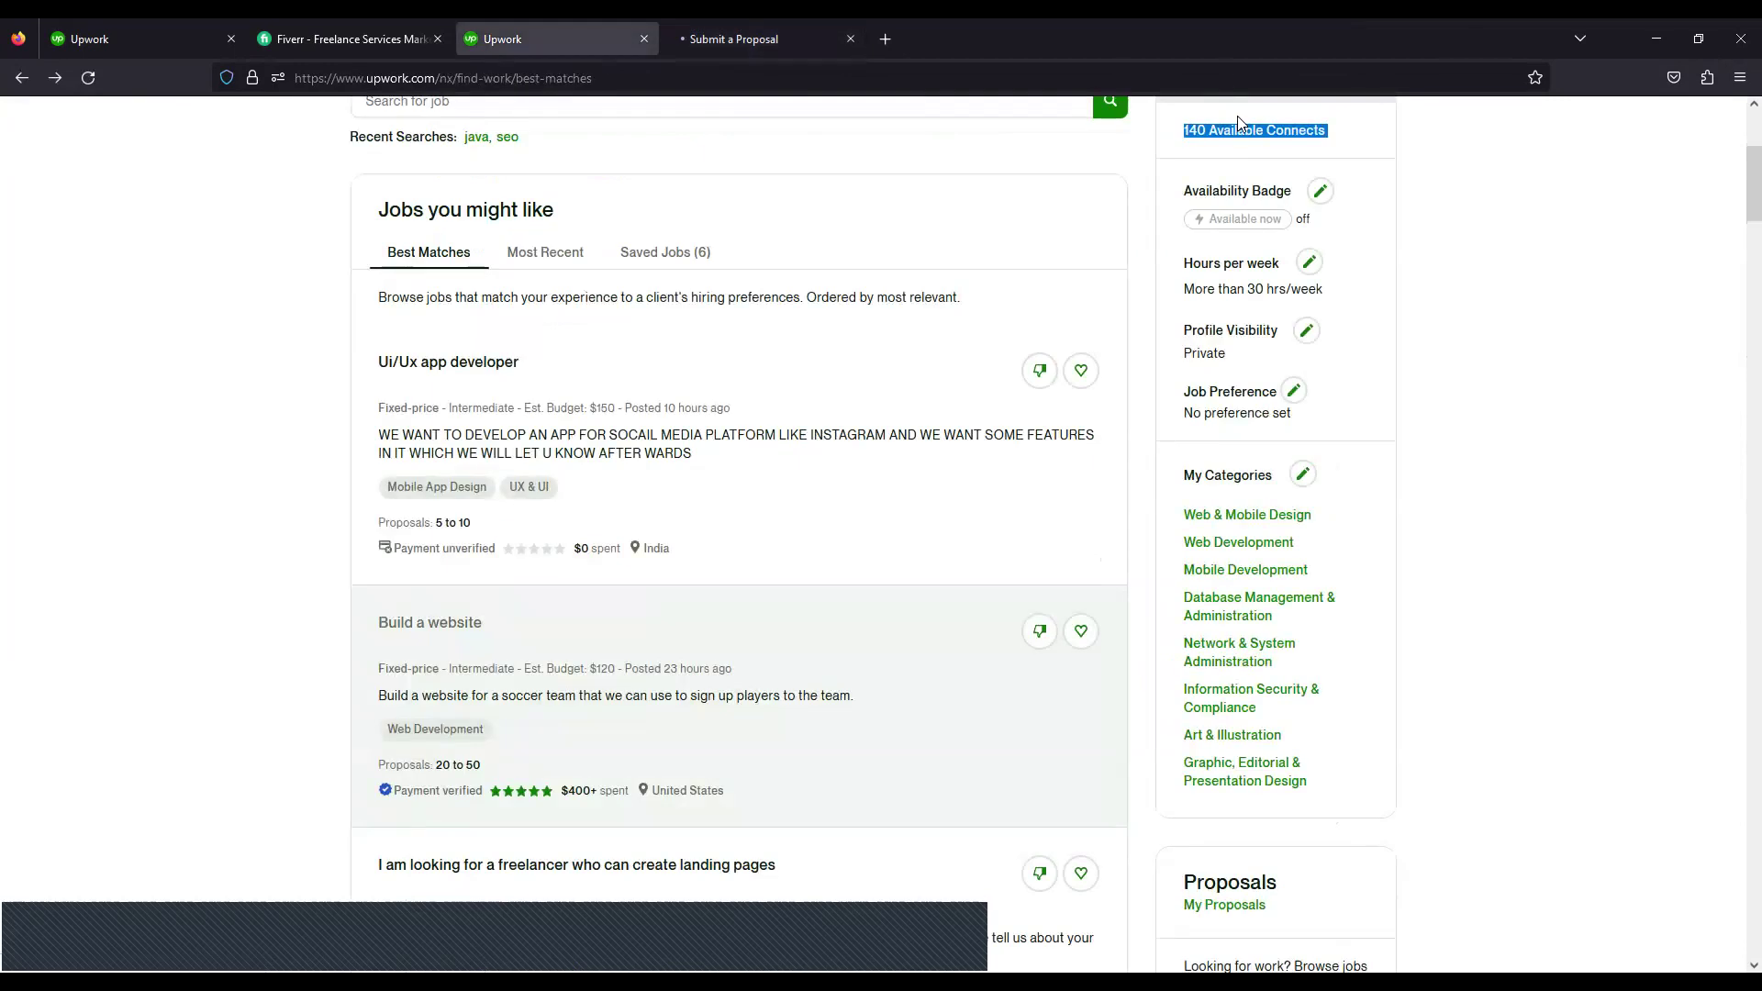
key(ctrl+Page_Down)
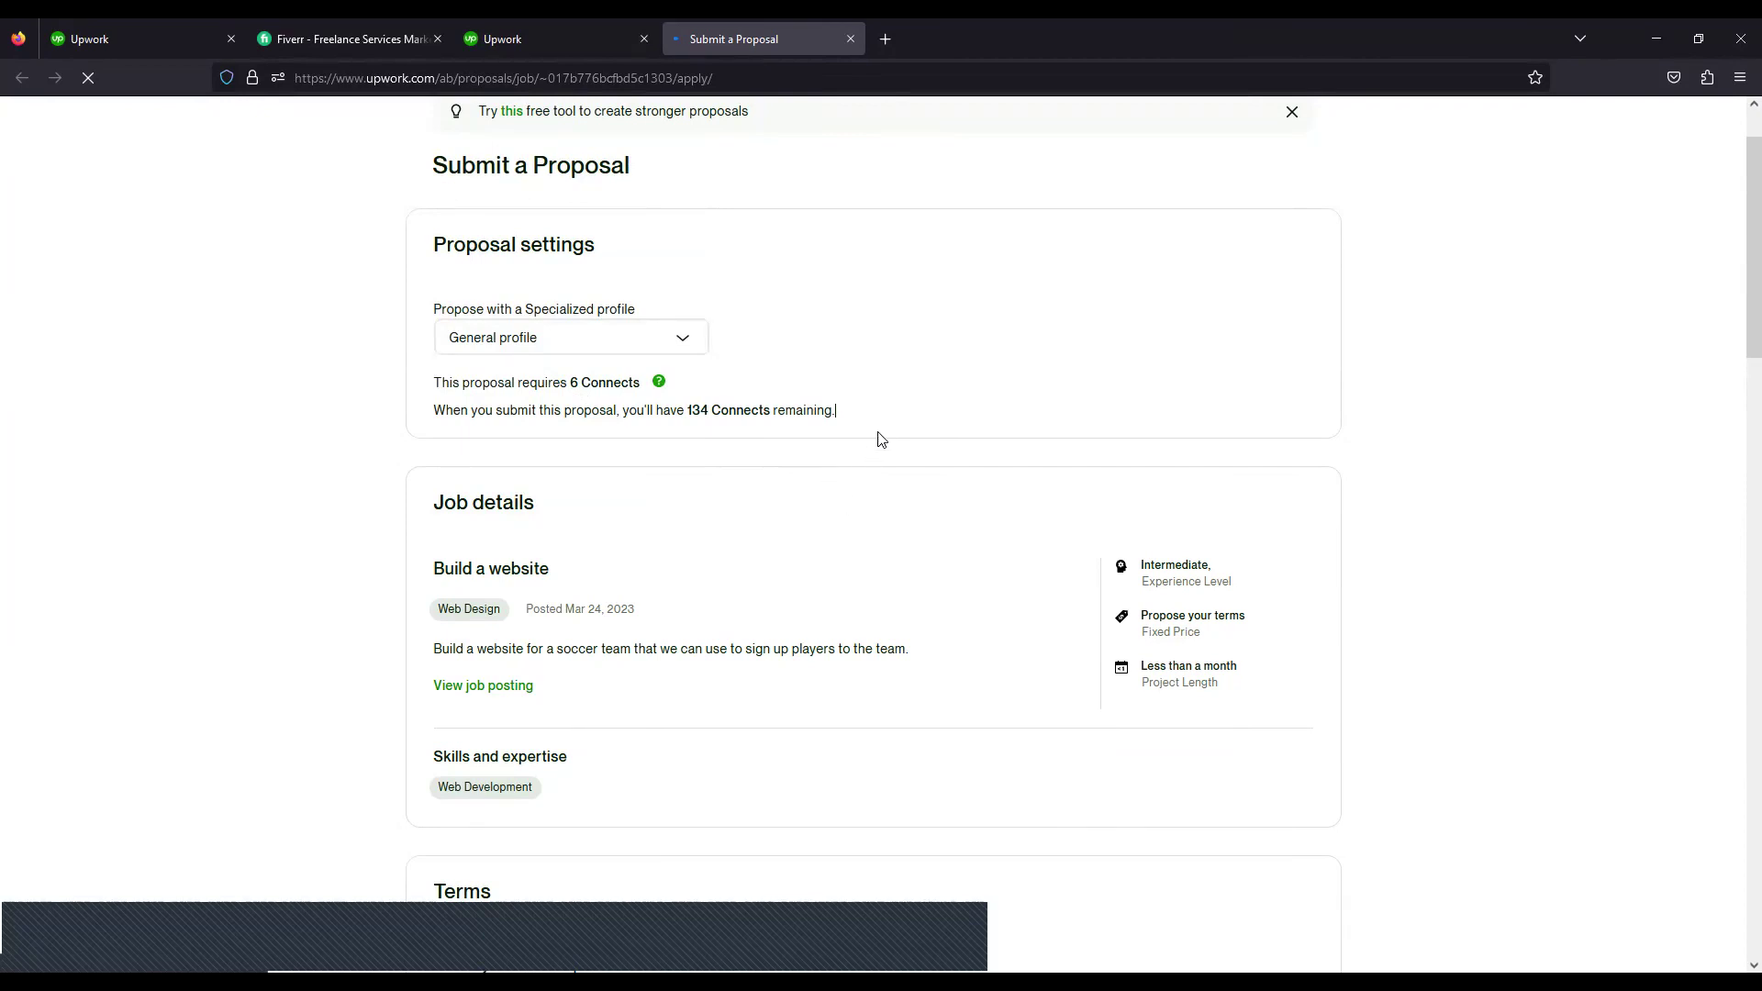
scroll(680, 370, down, 1)
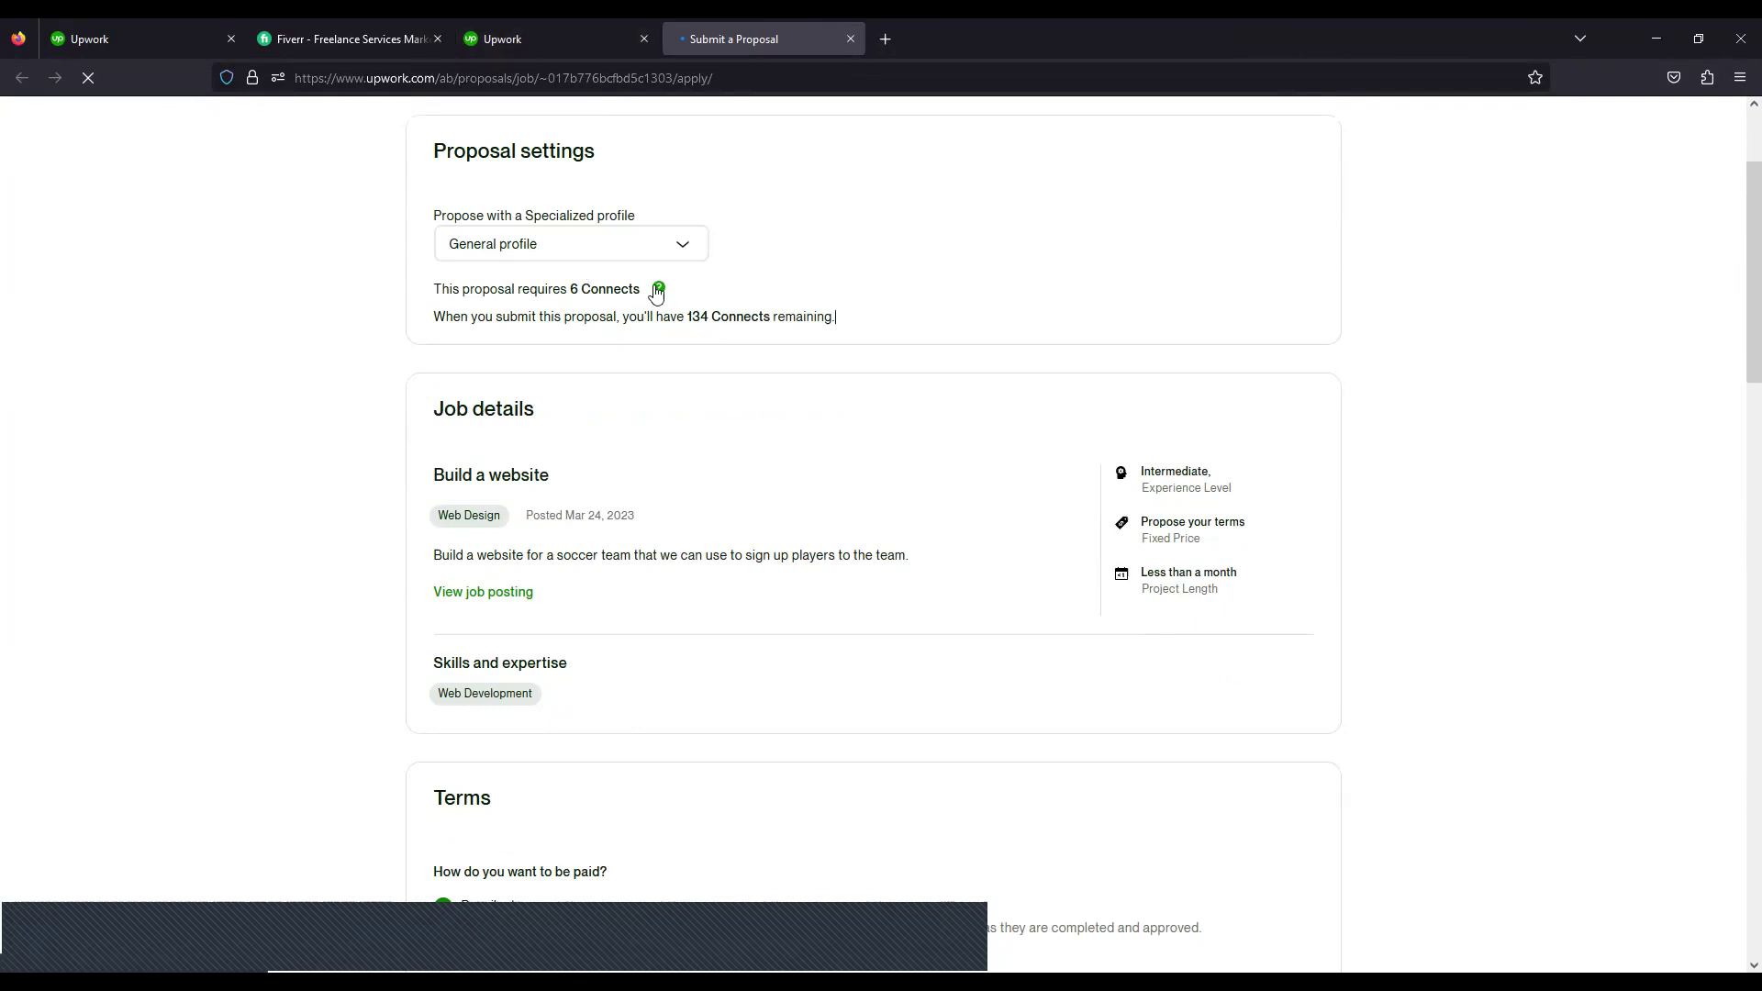
click(590, 29)
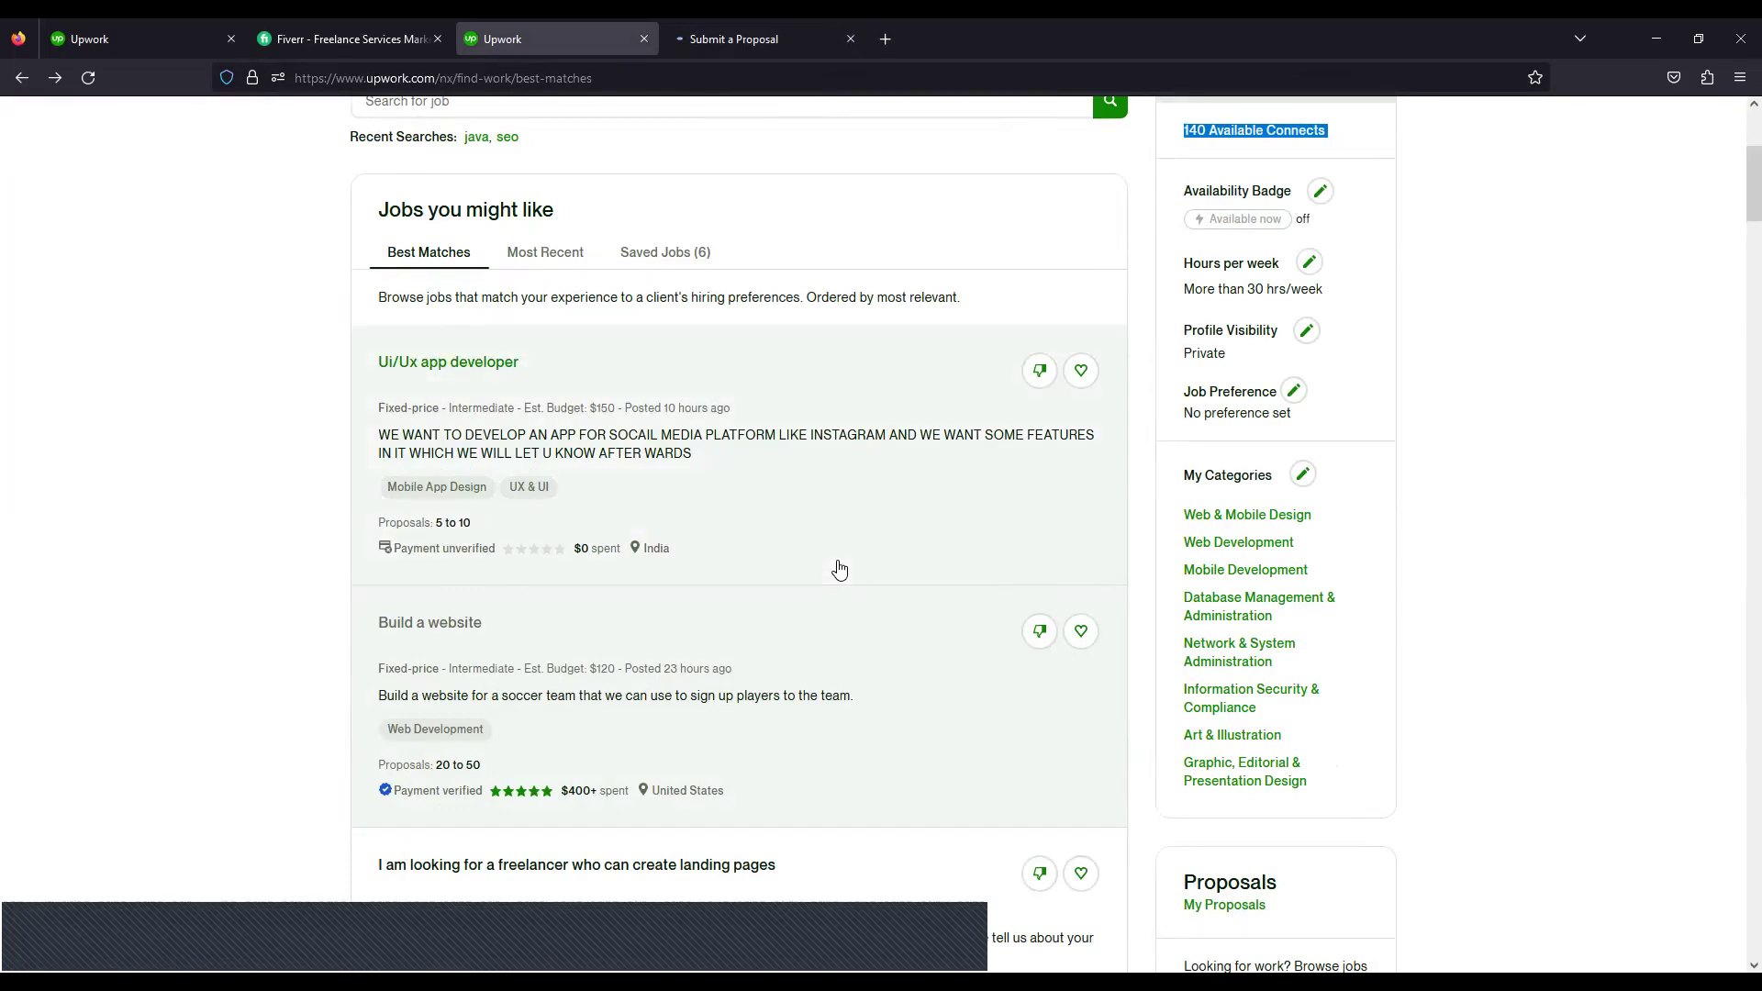
click(1370, 140)
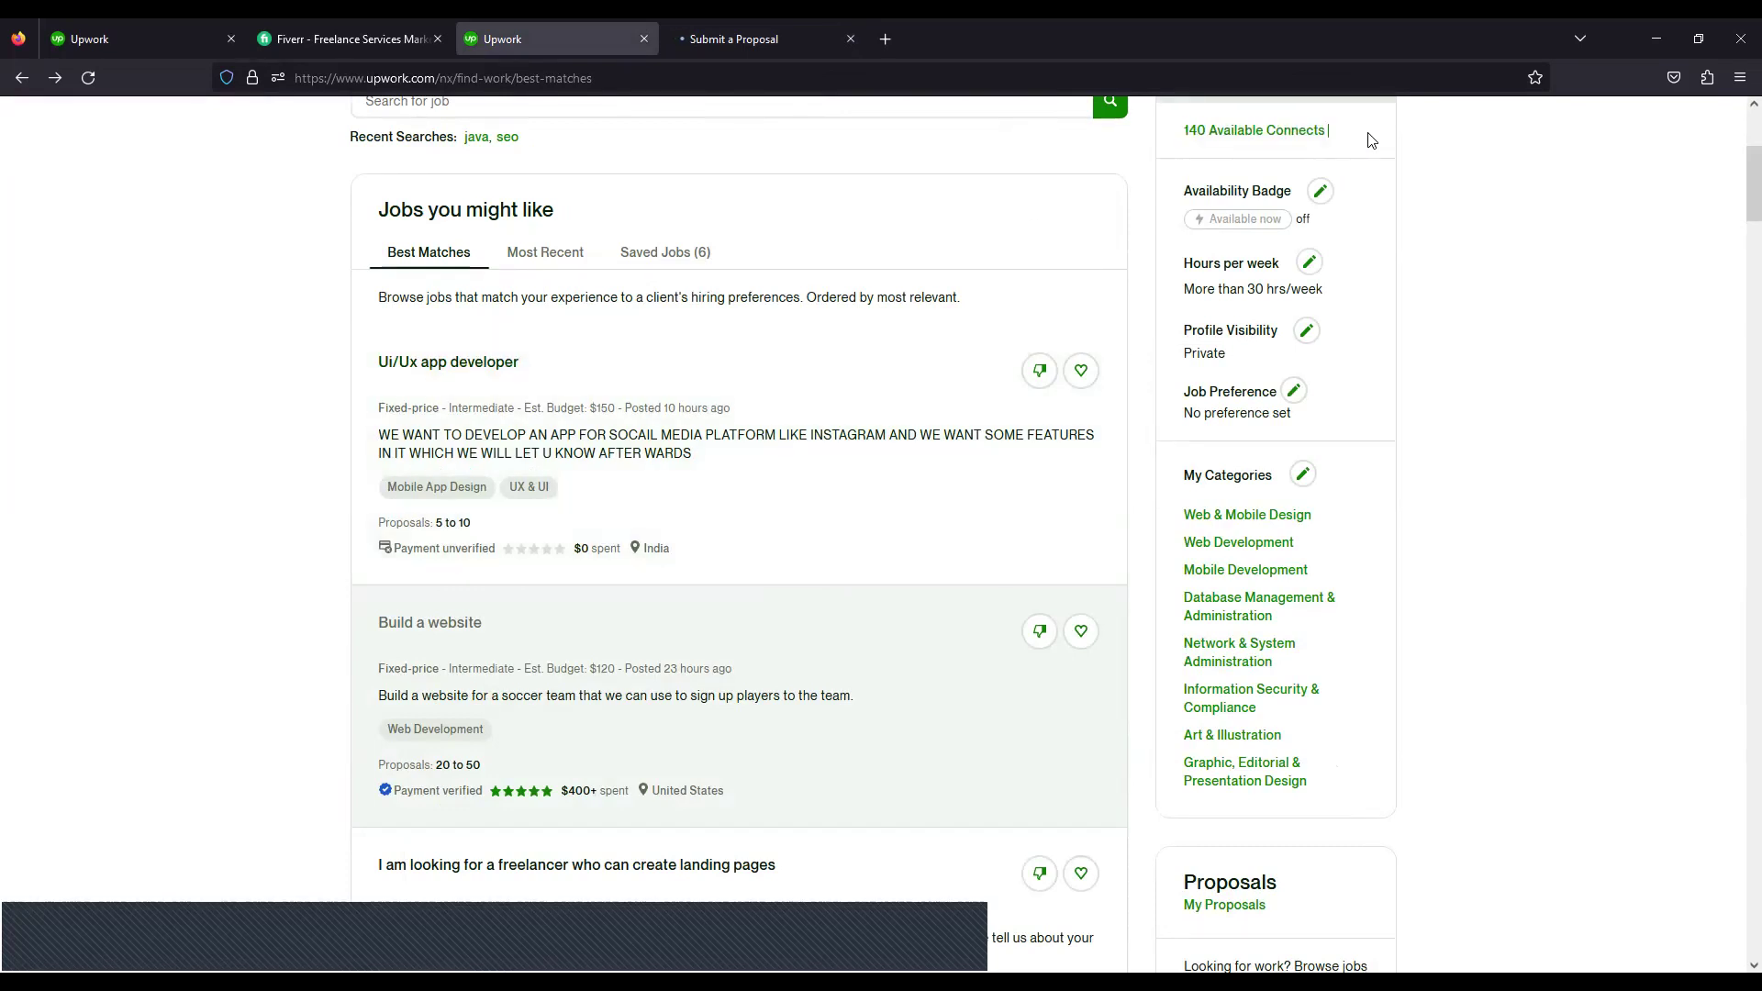
triple_click(1178, 136)
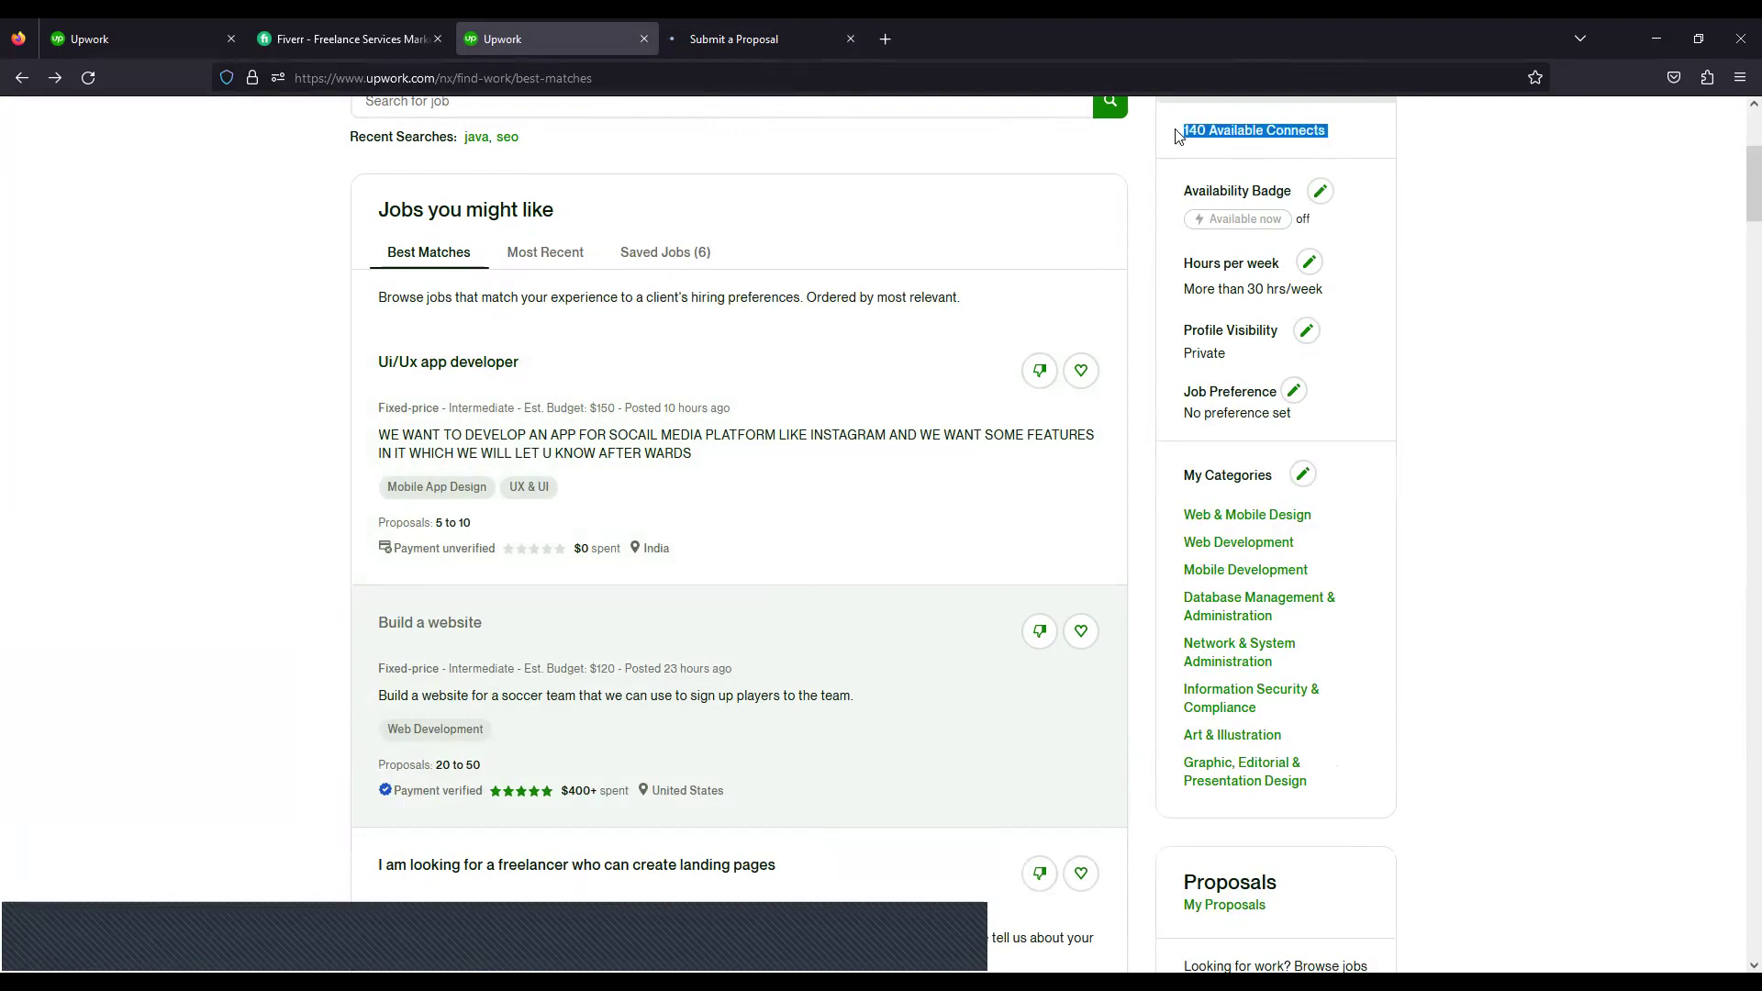
click(676, 31)
click(528, 41)
scroll(782, 794, down, 1)
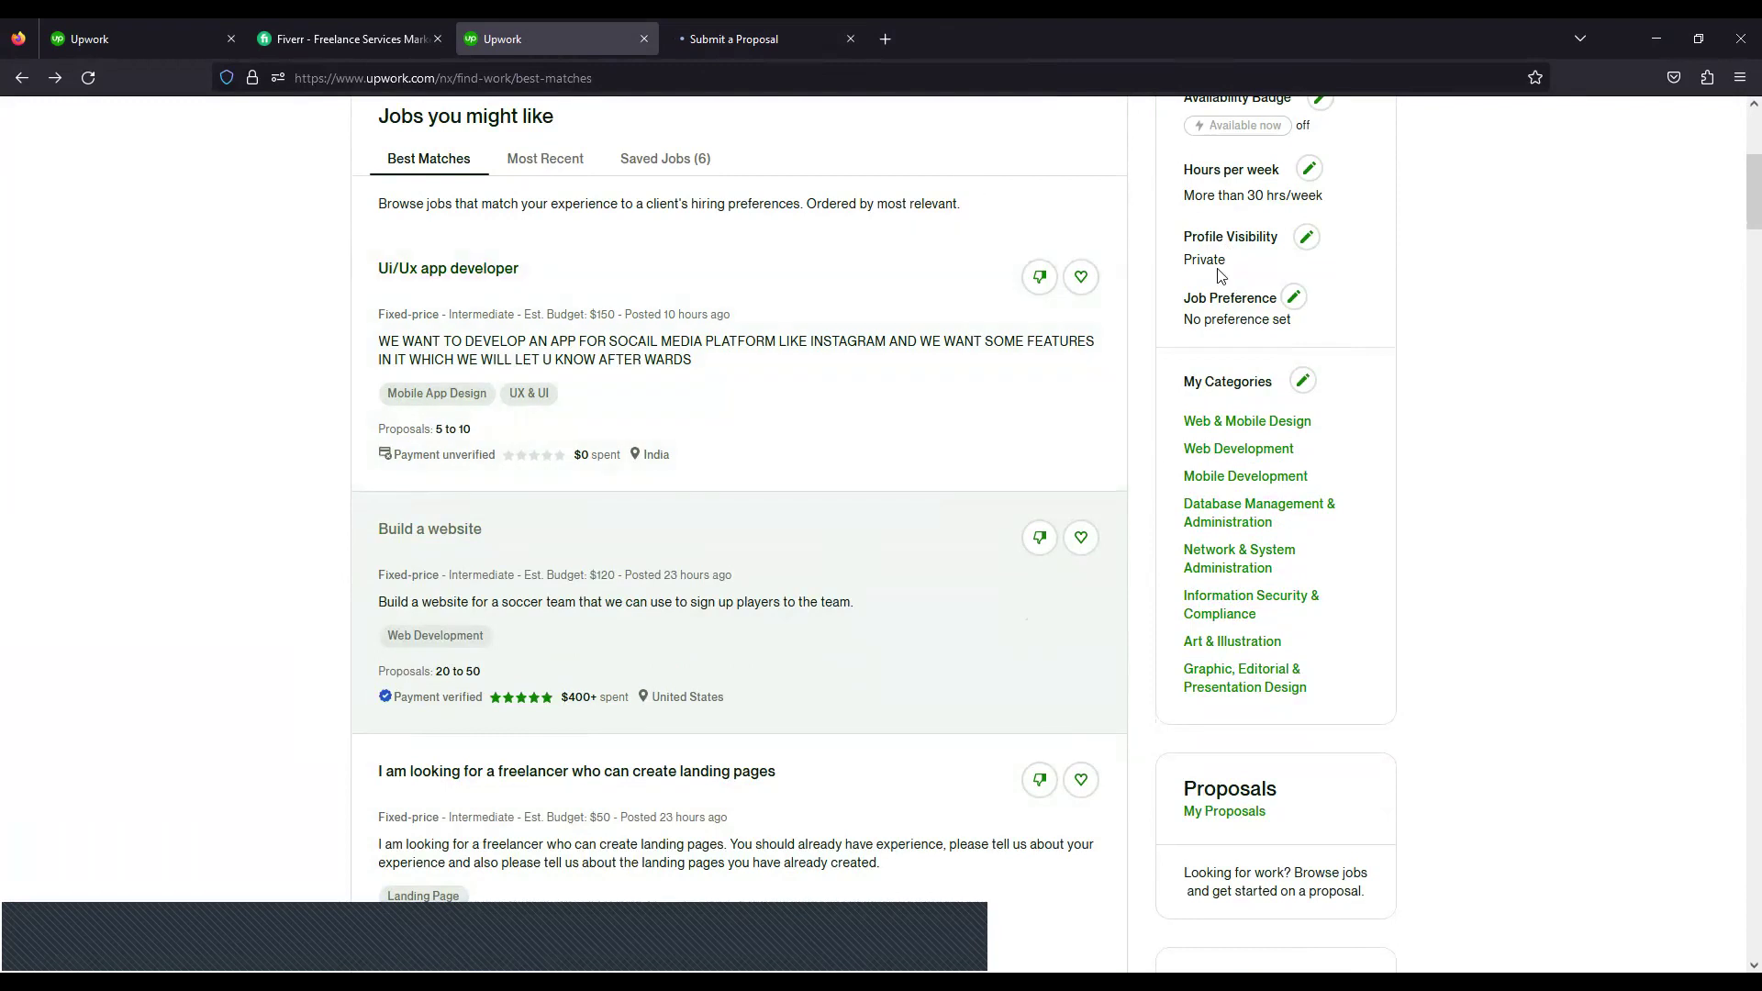
scroll(1328, 259, up, 2)
triple_click(1345, 221)
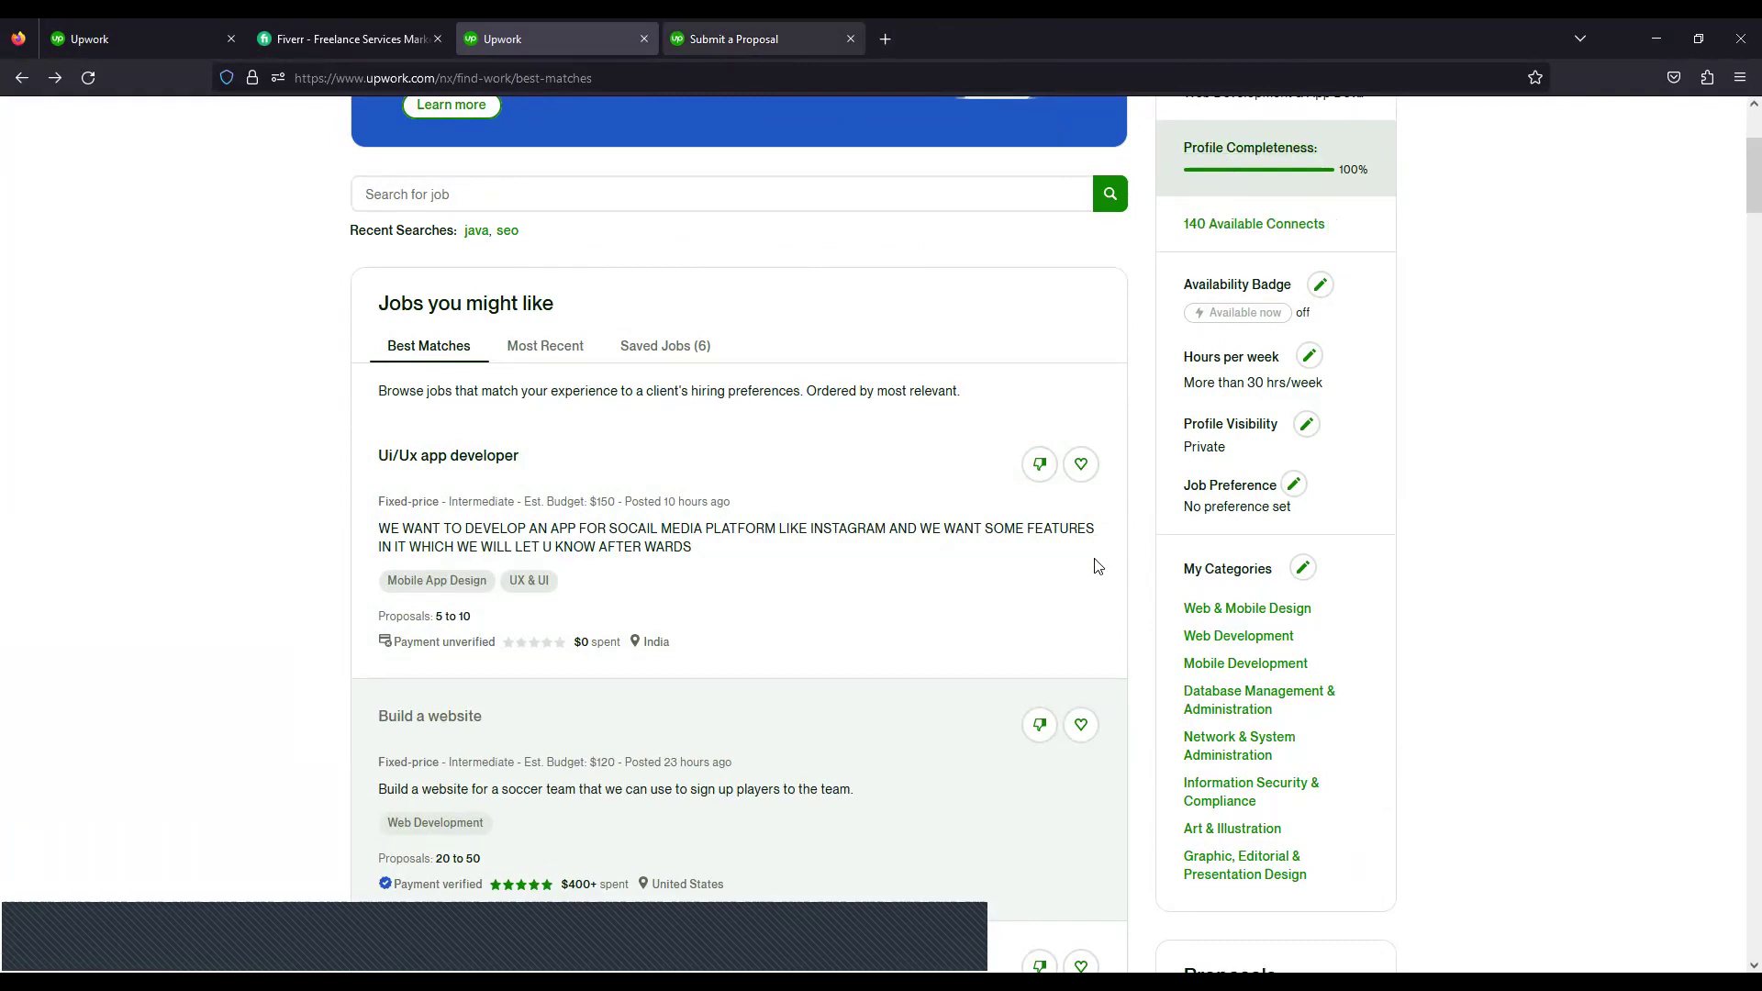
- Reopen the details of the Build a website job from the Best Matches feed
key(ctrl+Tab)
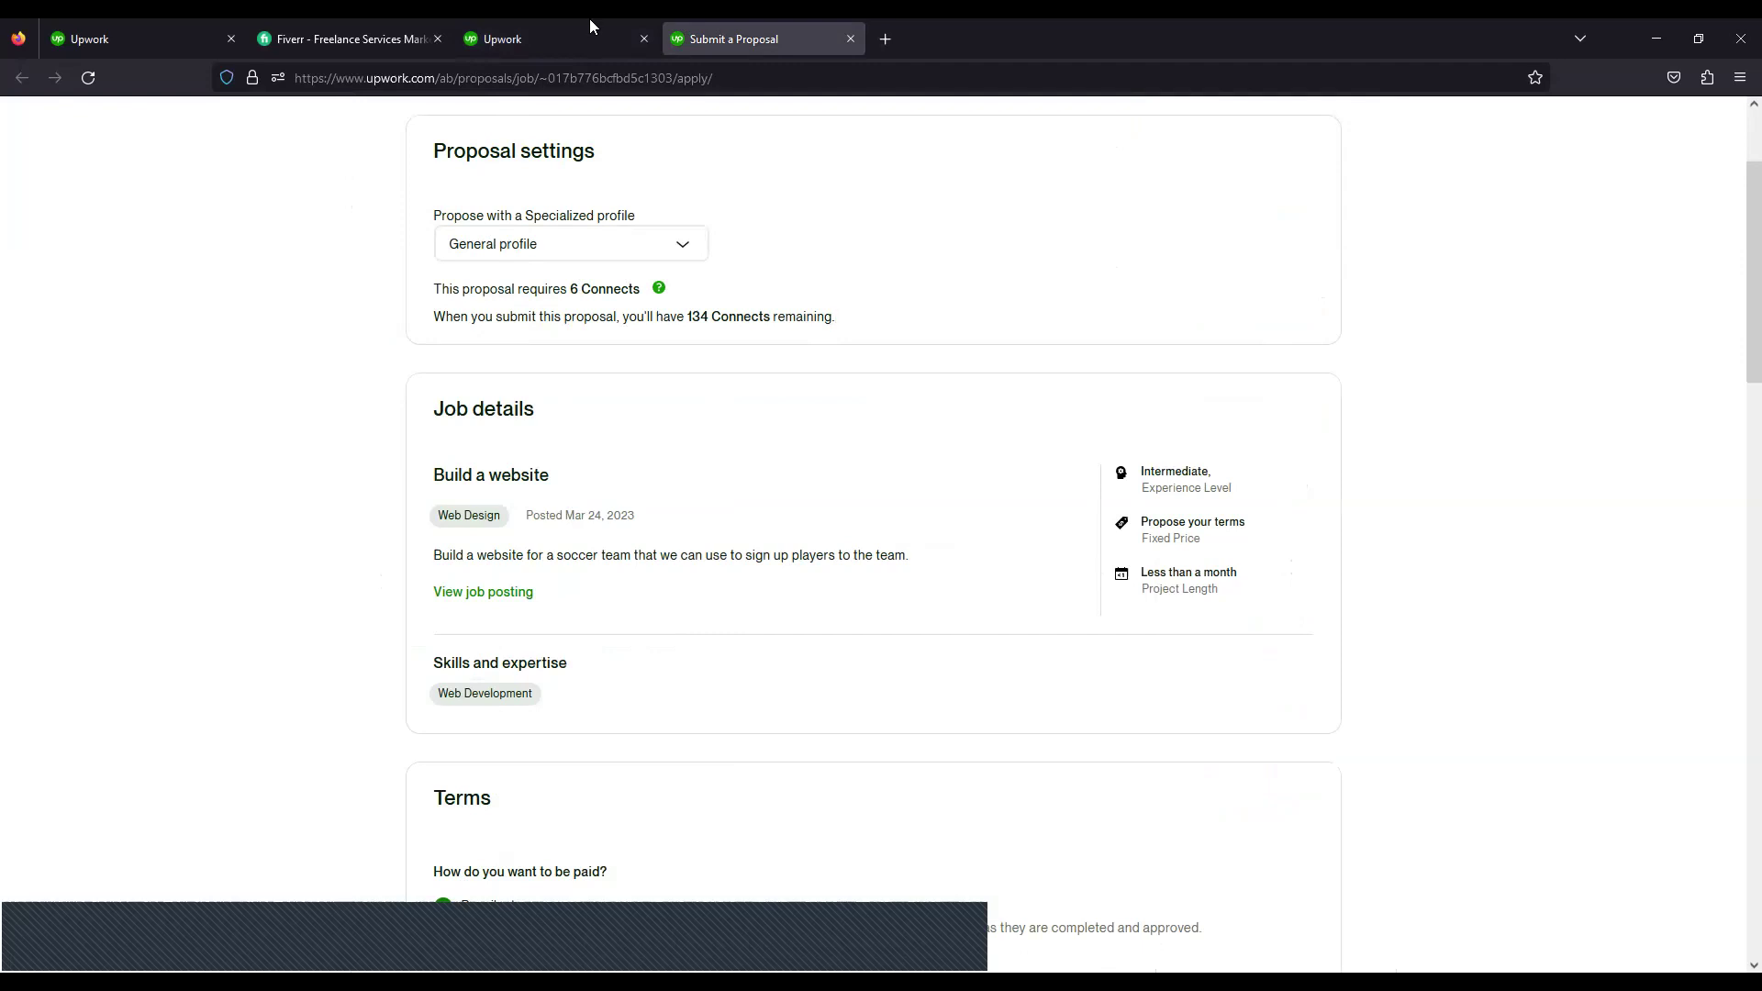
key(ctrl+shift+Tab)
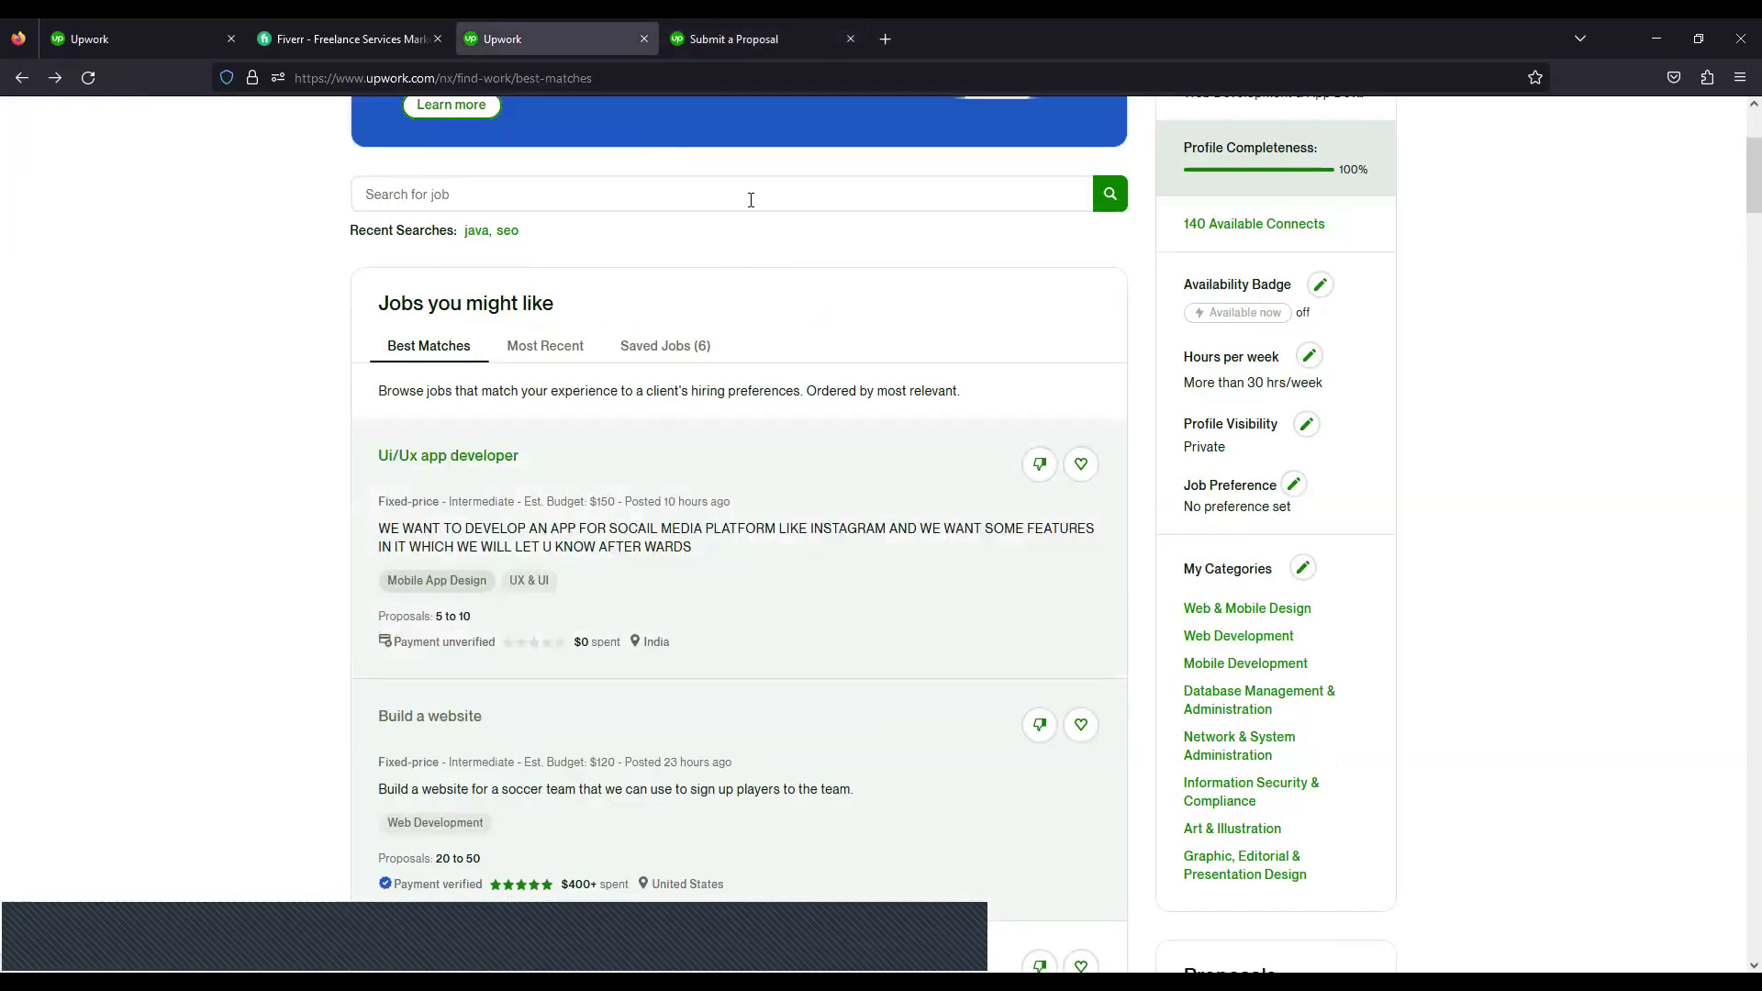
click(429, 717)
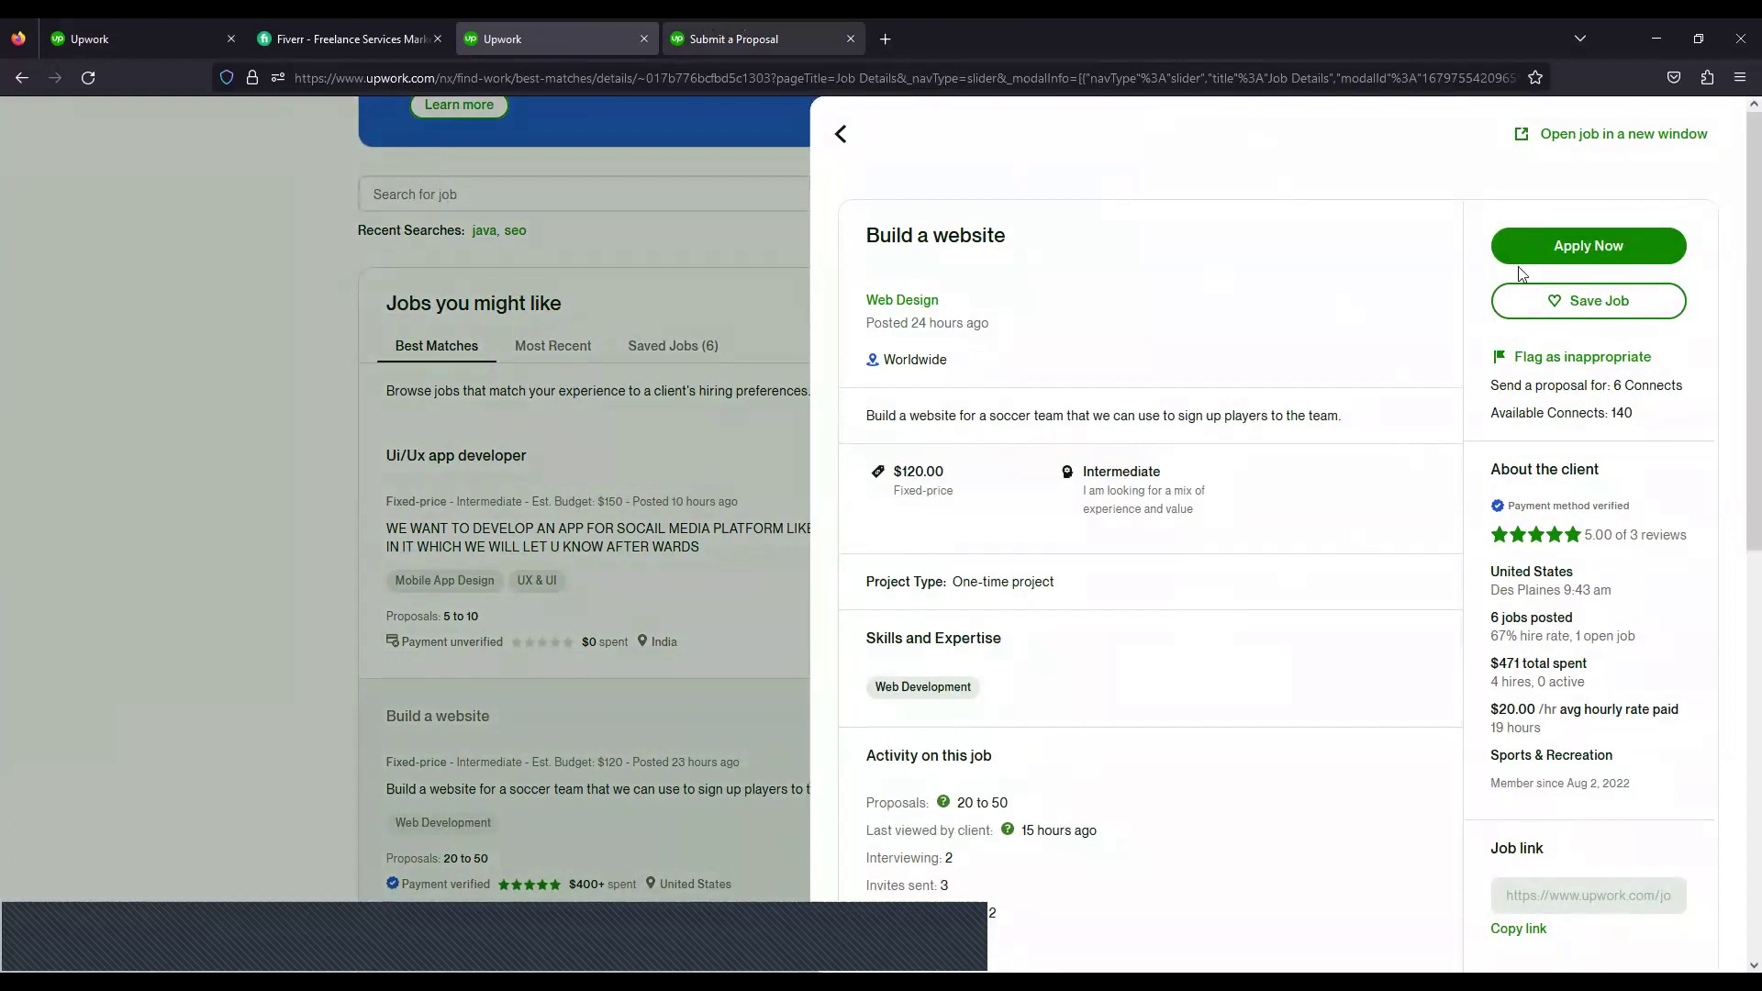
- Return to the proposal form for the Build a website job and read the job description in its details section
click(816, 35)
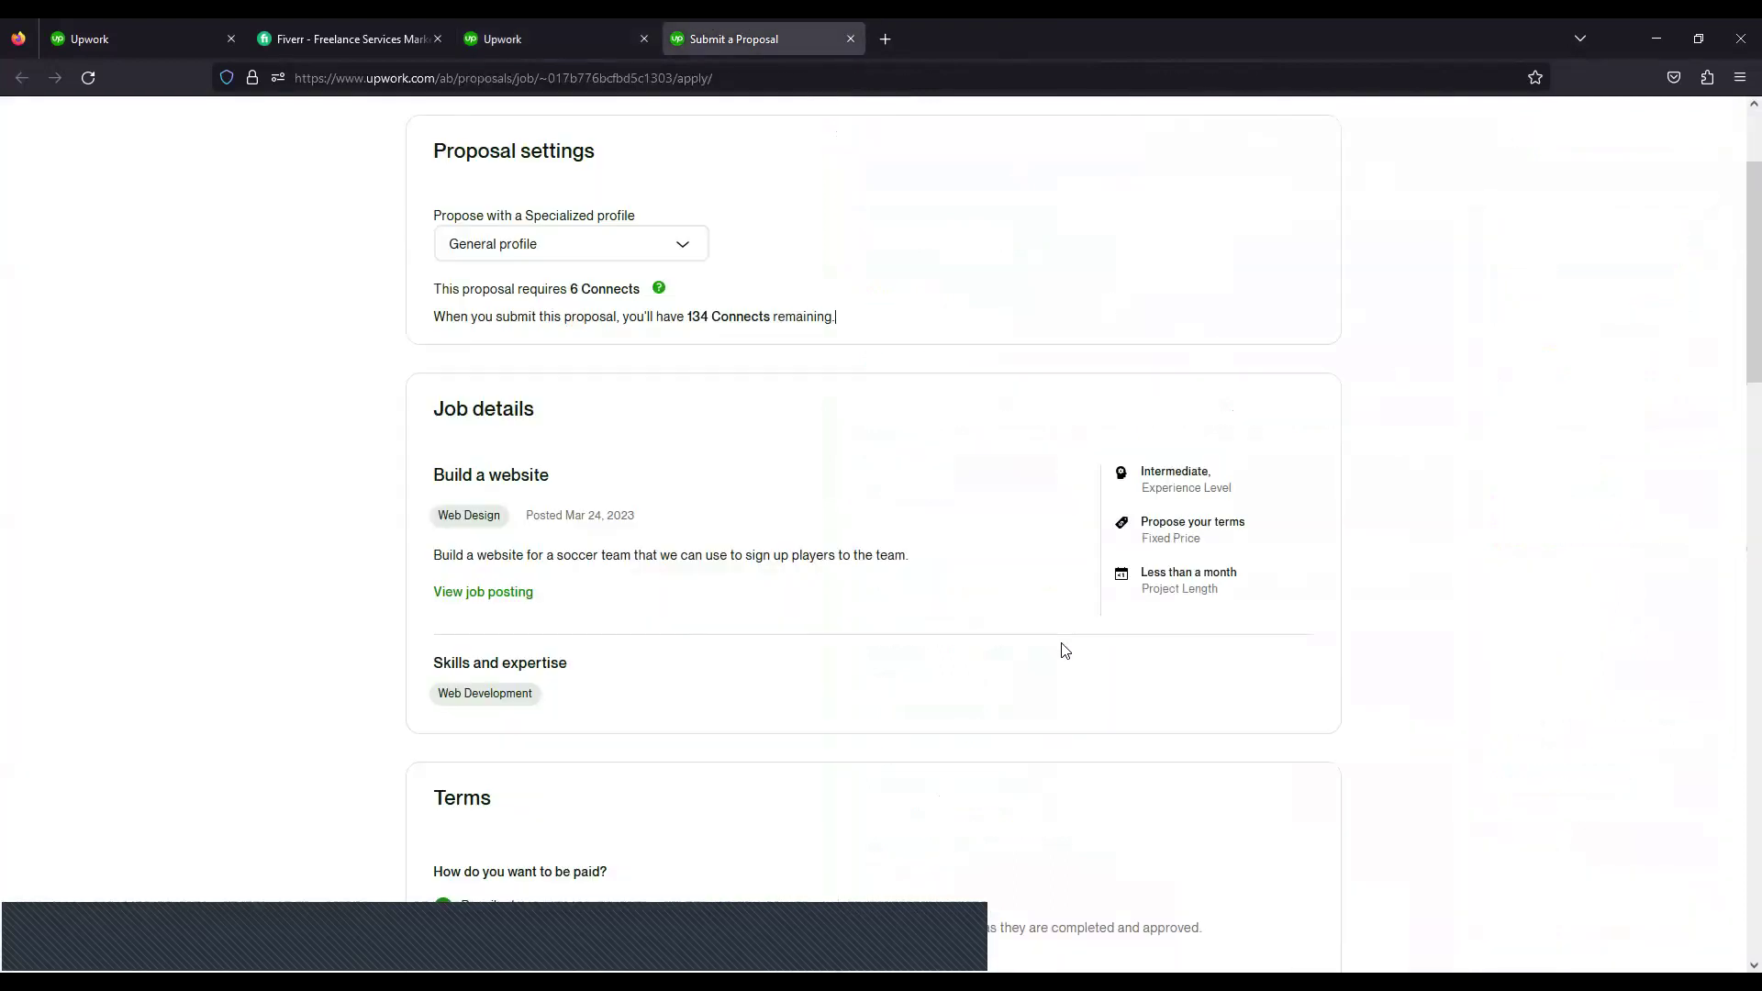
scroll(1099, 718, down, 2)
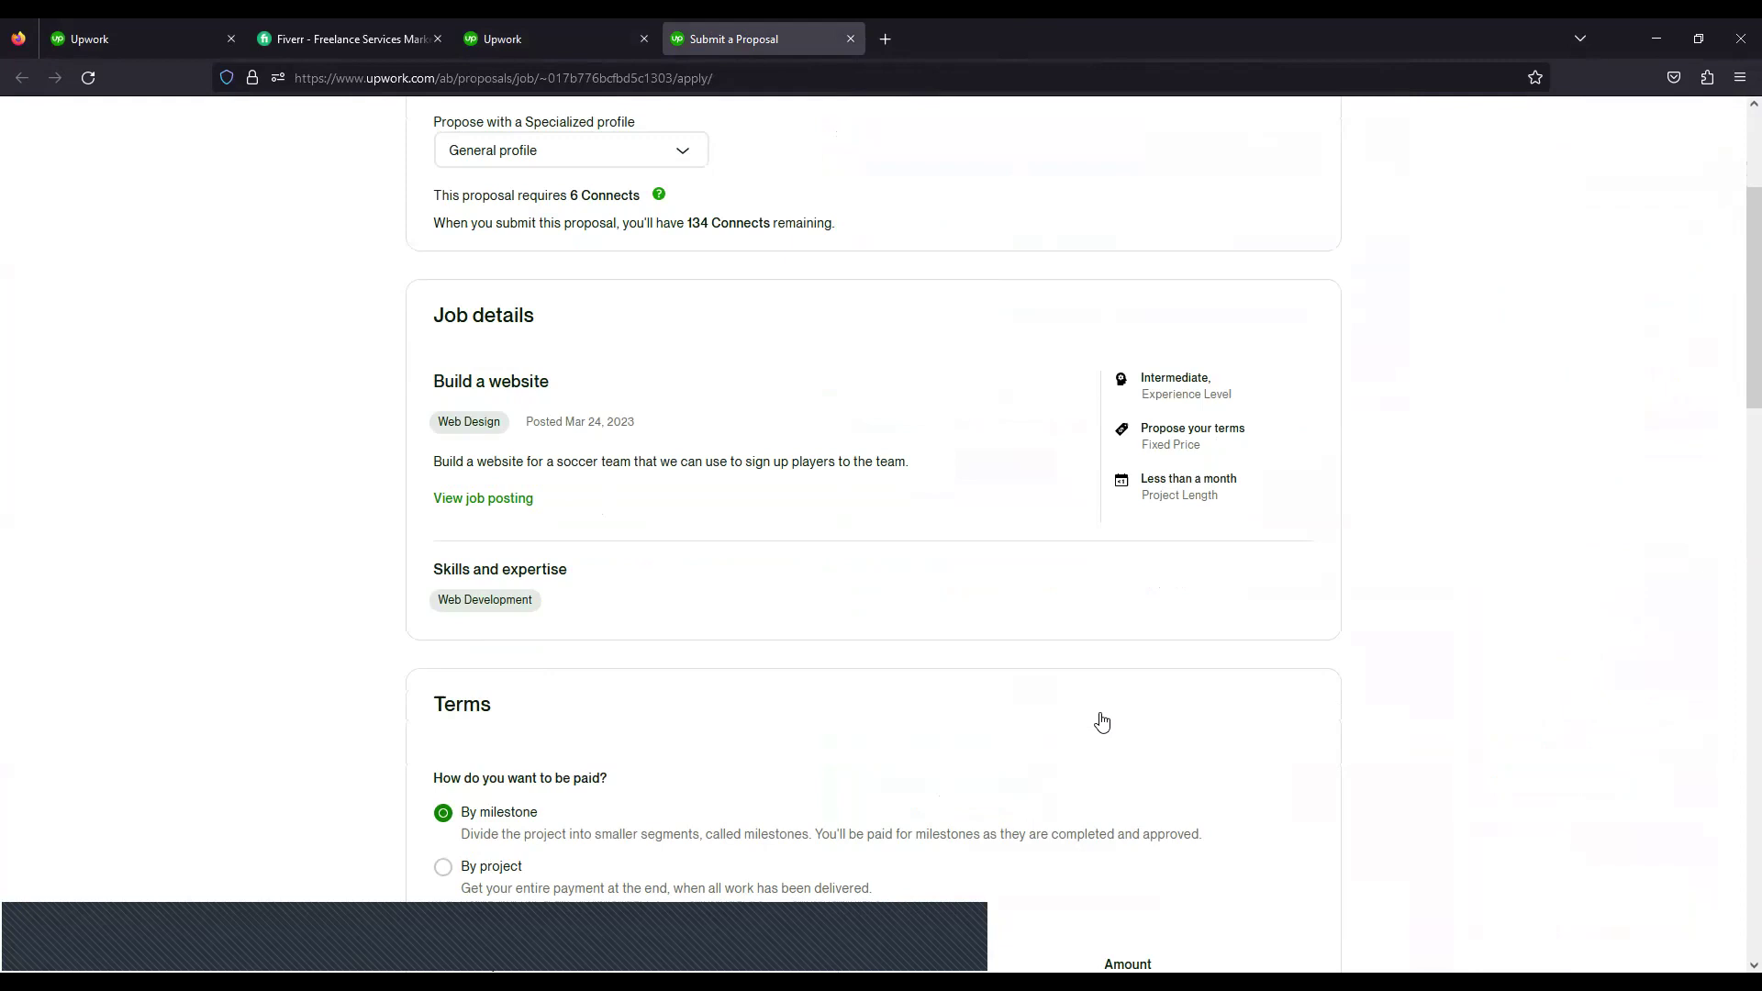
scroll(1101, 720, down, 1)
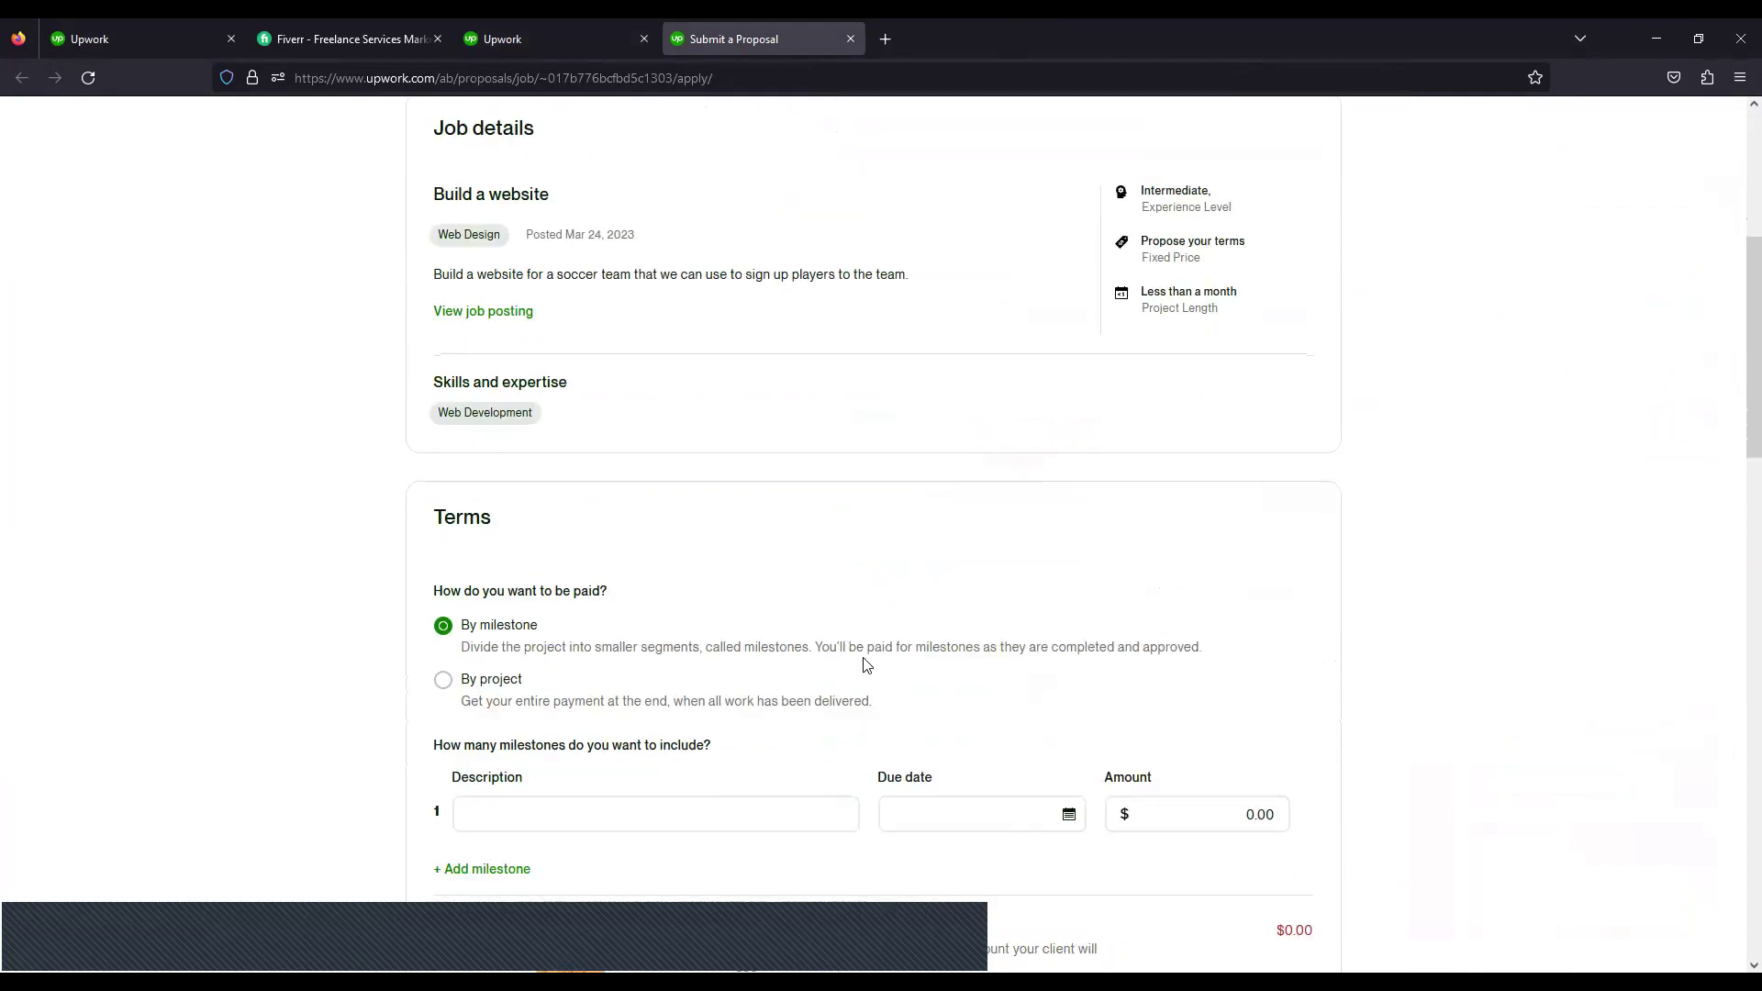
scroll(881, 670, down, 1)
scroll(908, 689, down, 1)
scroll(908, 692, up, 3)
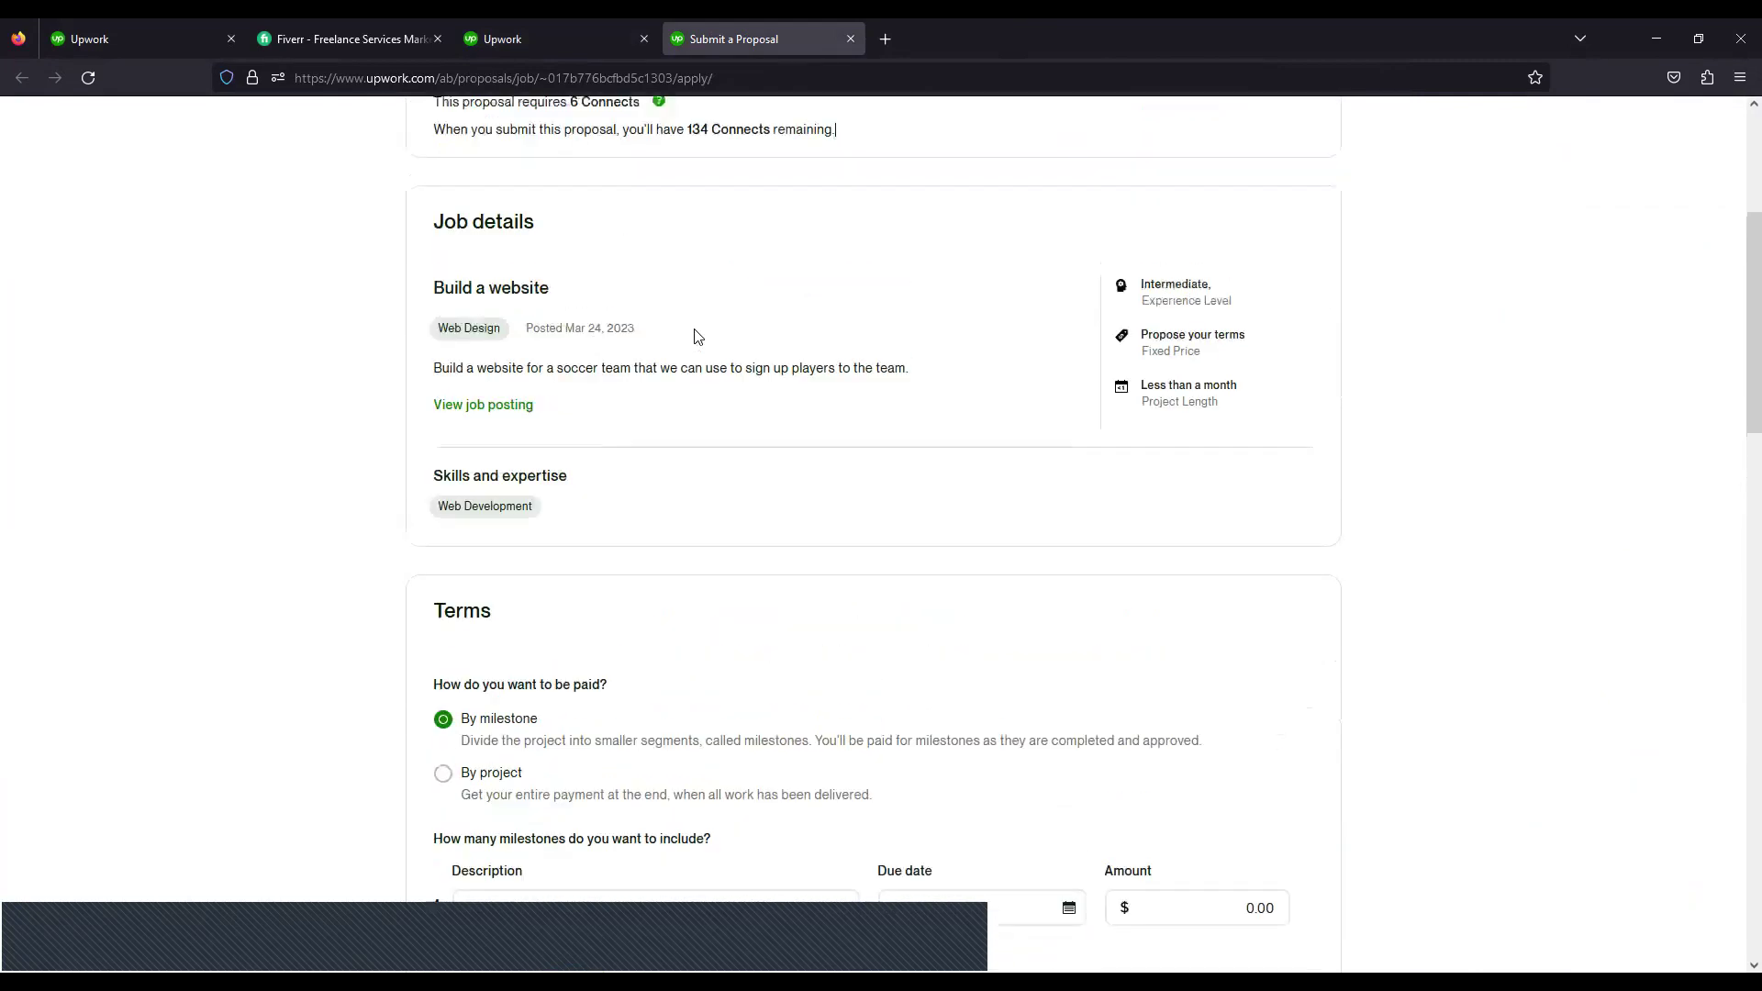
triple_click(450, 390)
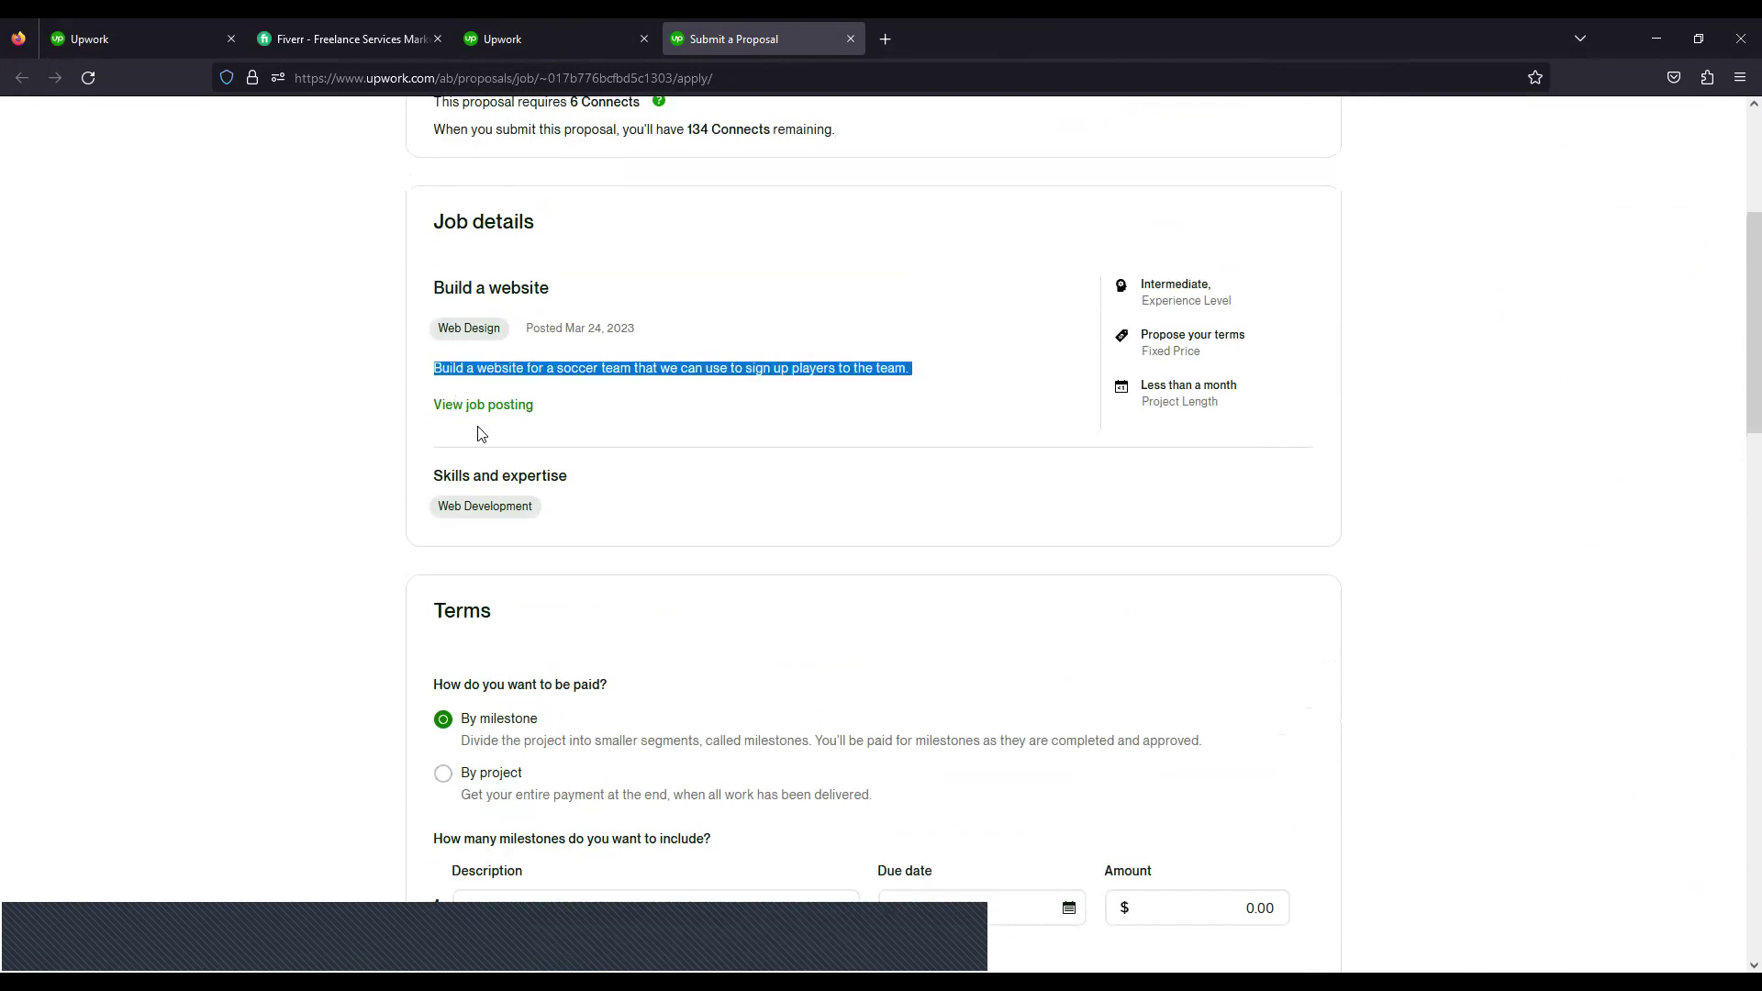
click(342, 371)
triple_click(698, 446)
click(356, 517)
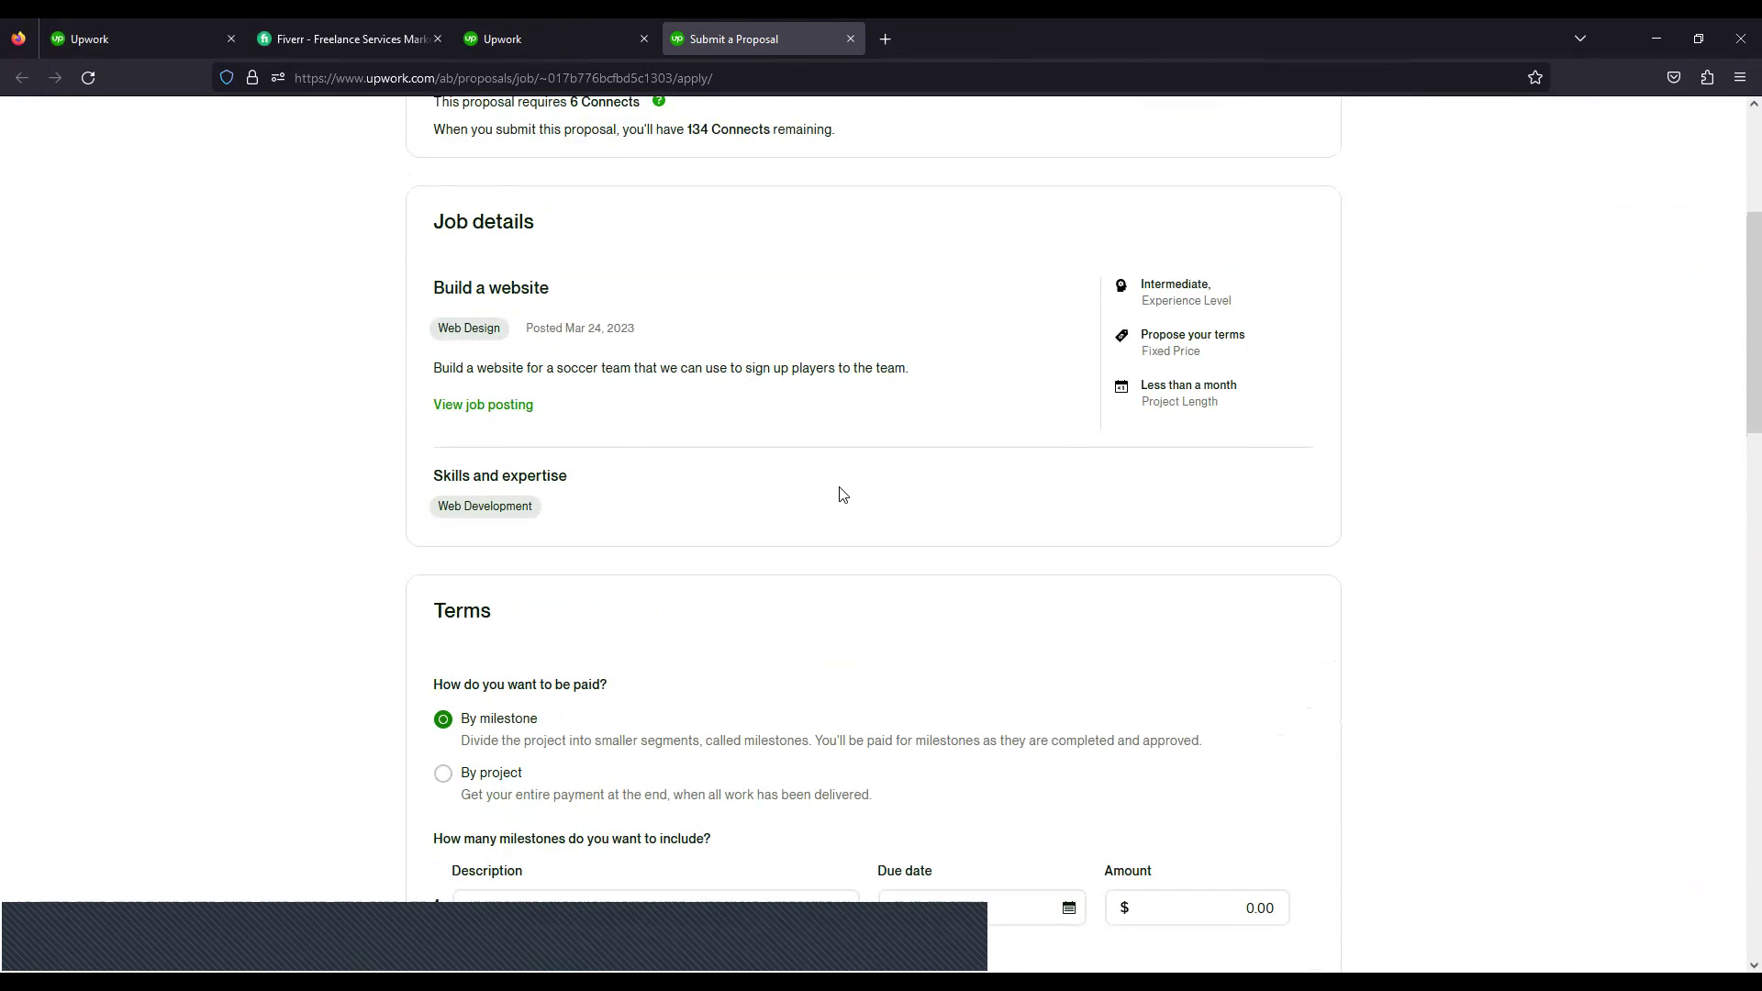
- Examine the milestone and whole-project payment options in the Terms section of the proposal
scroll(570, 465, down, 3)
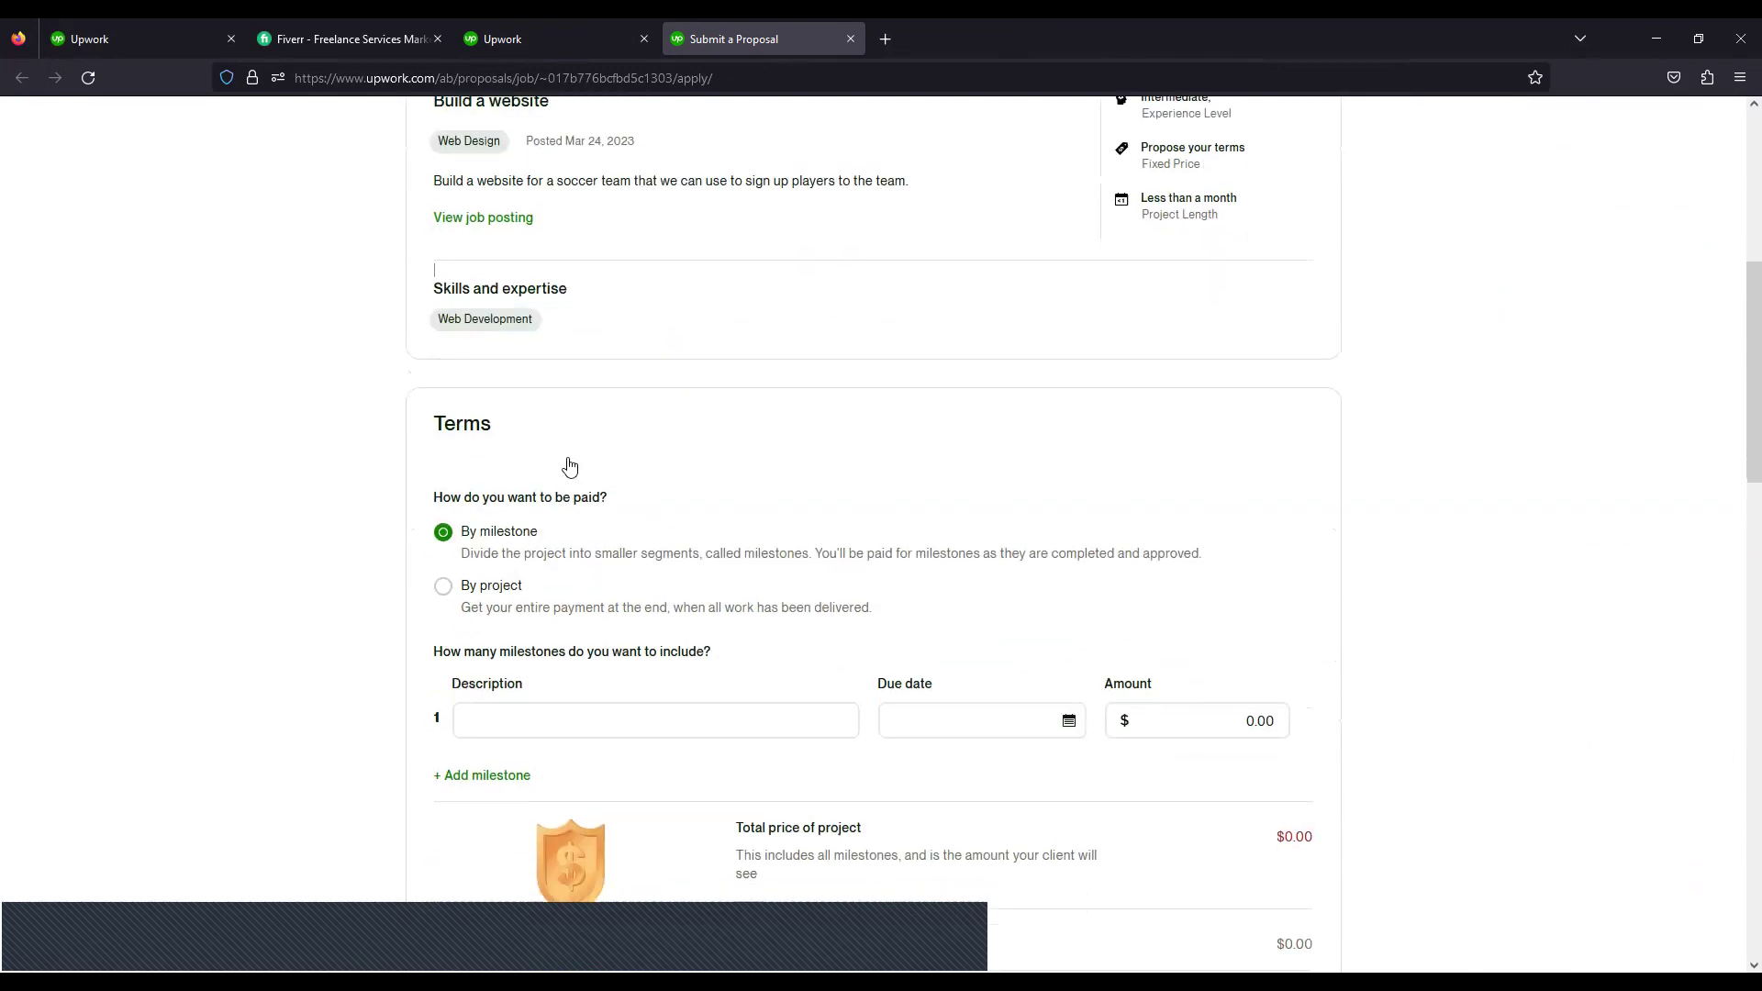
scroll(507, 425, down, 2)
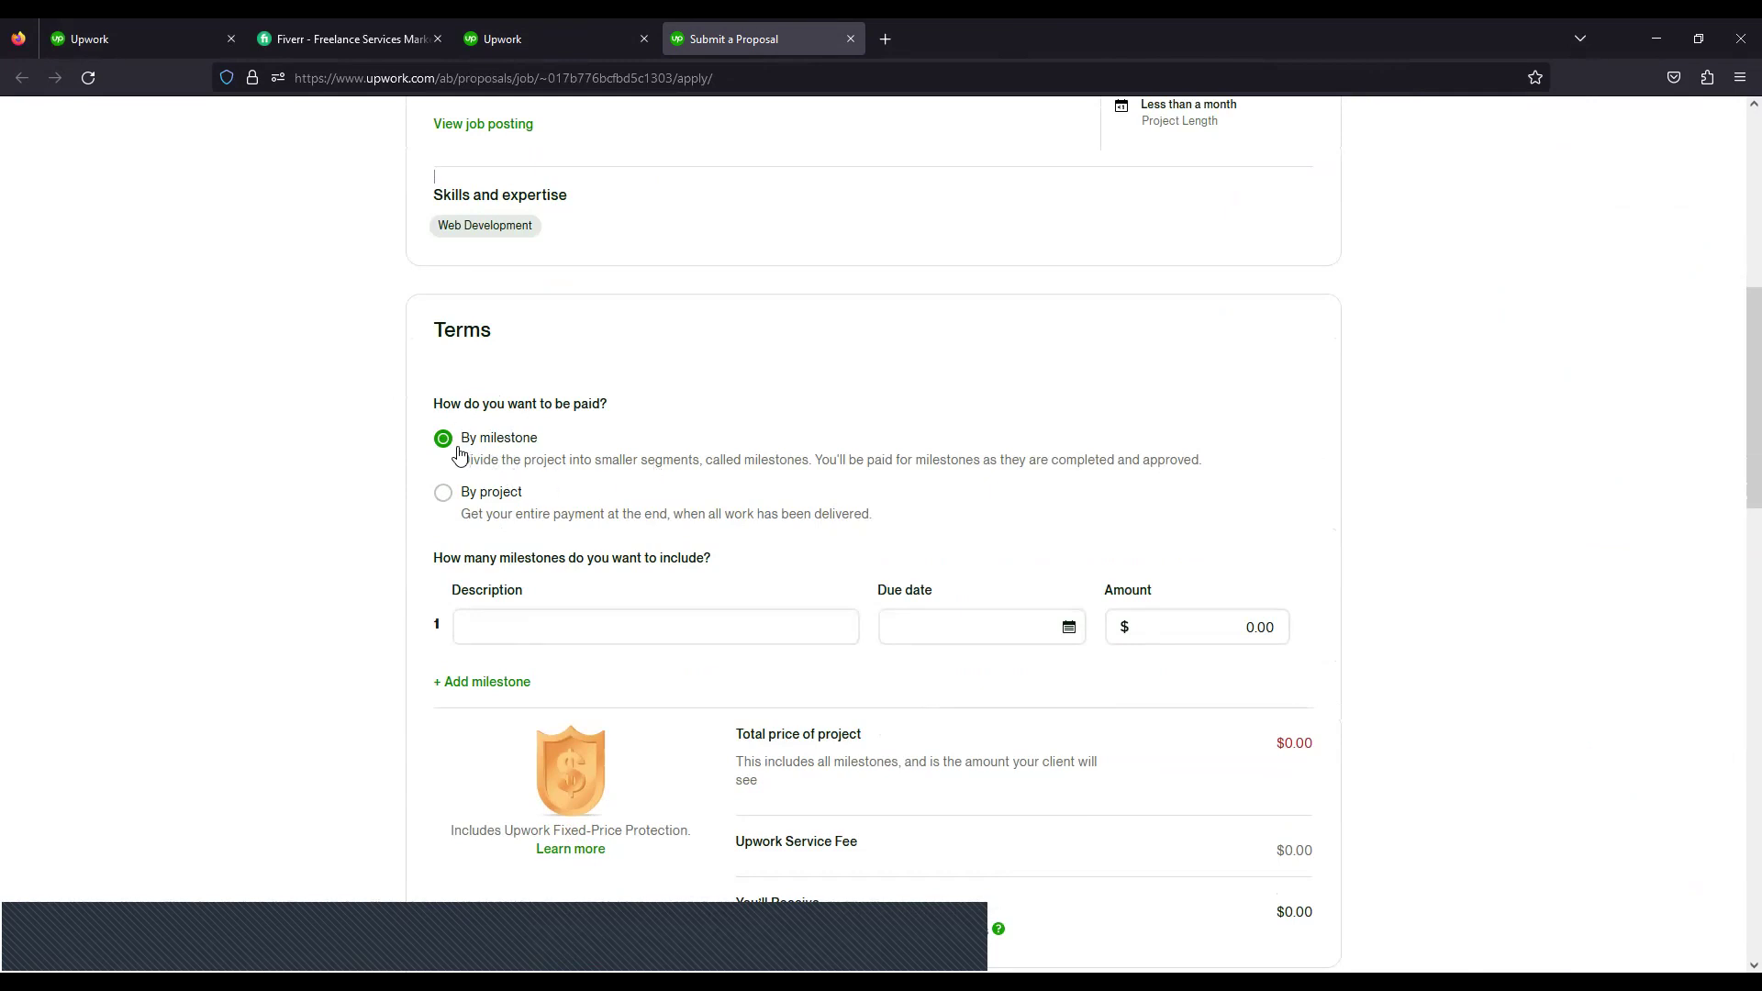
scroll(712, 520, up, 2)
scroll(711, 529, down, 1)
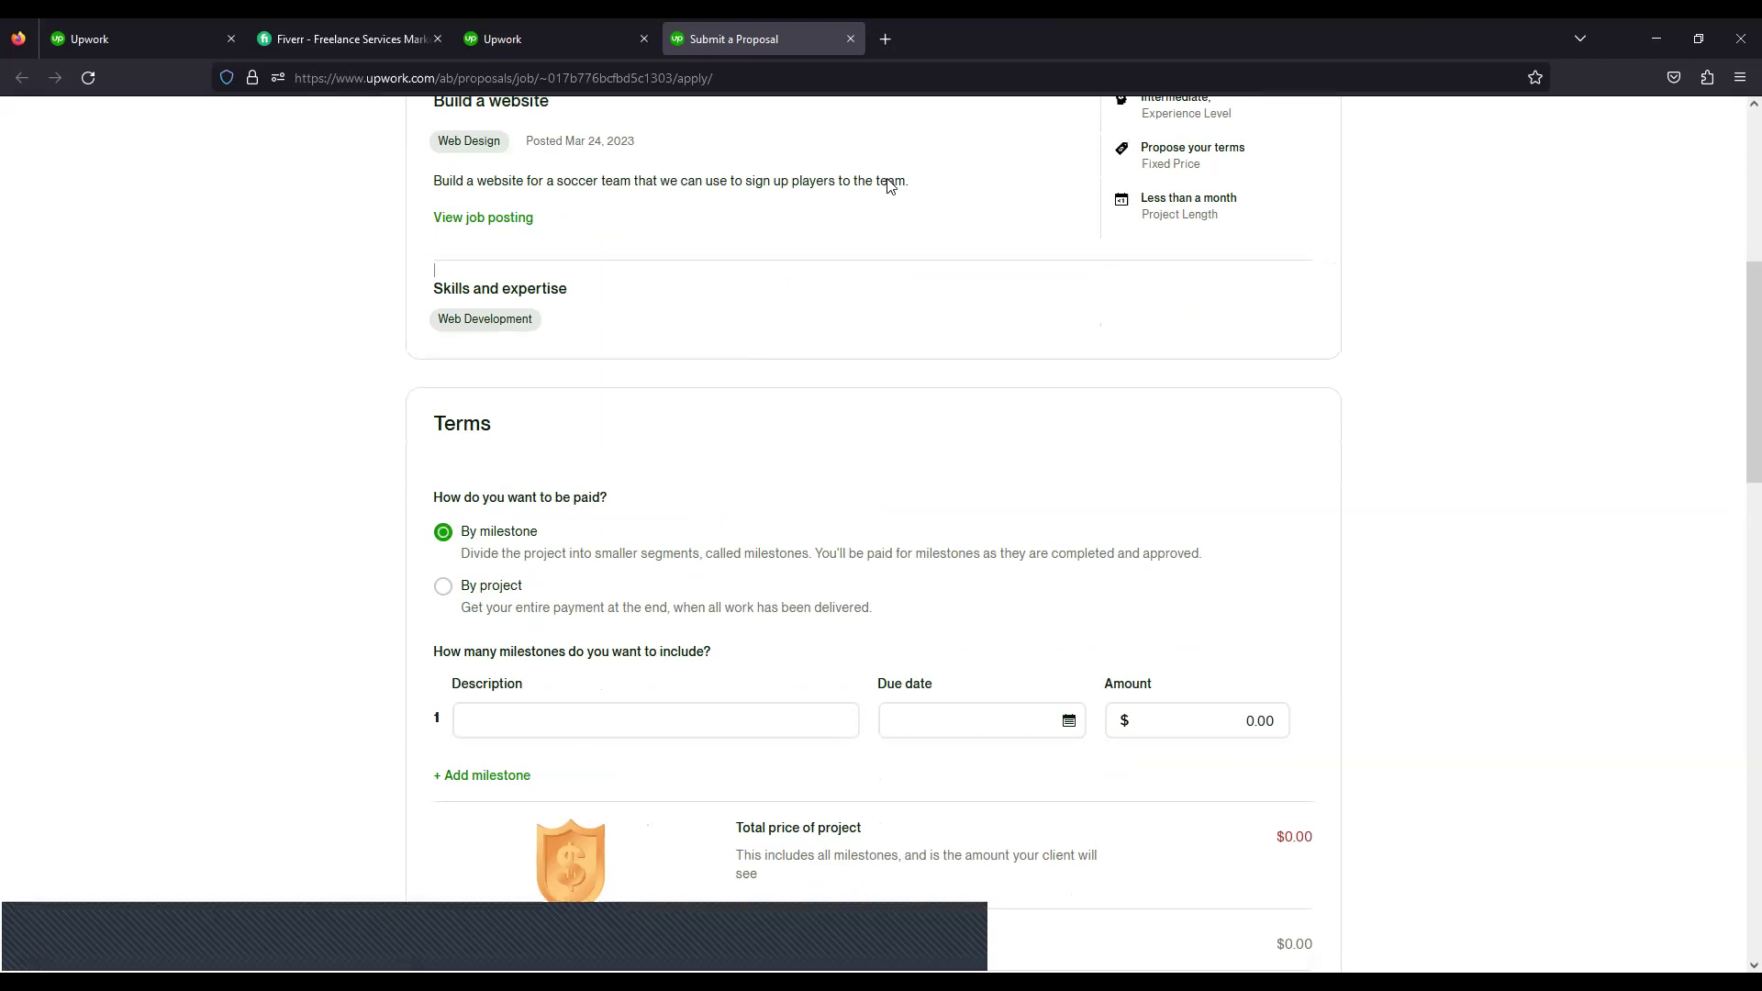
scroll(876, 321, up, 1)
scroll(946, 505, up, 3)
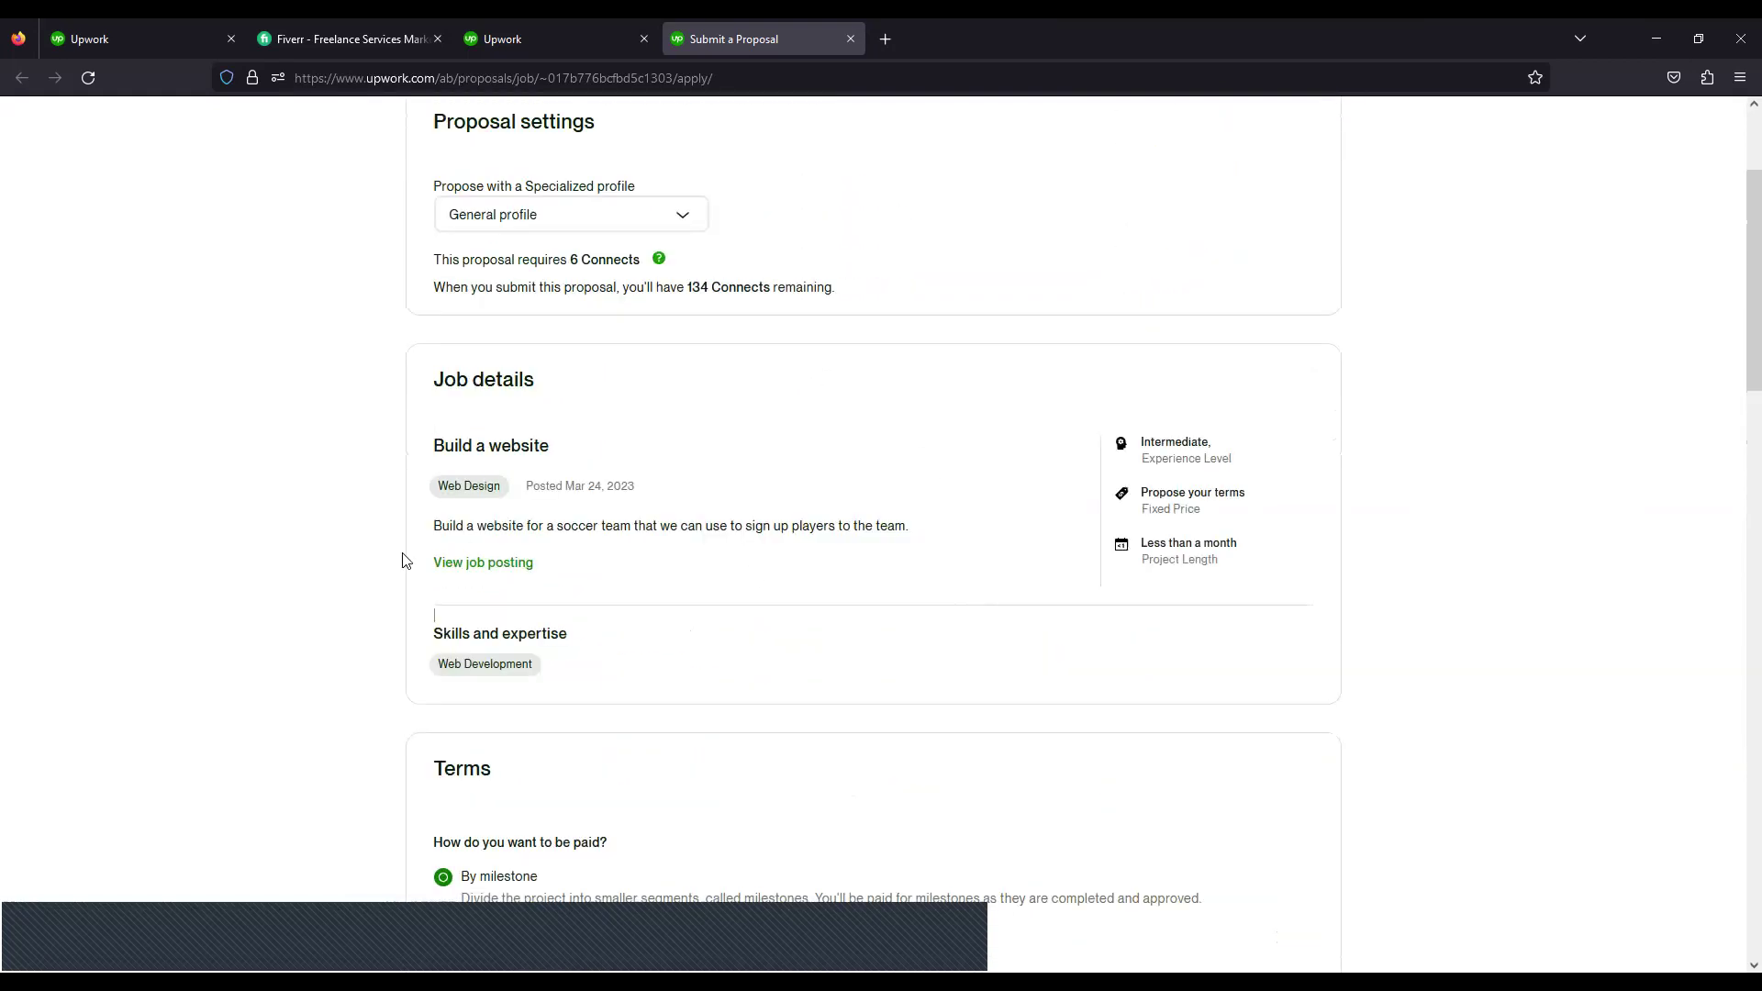
- Reread the soccer team website description and compare it with the payment terms to plan possible milestones
scroll(402, 560, up, 1)
triple_click(697, 555)
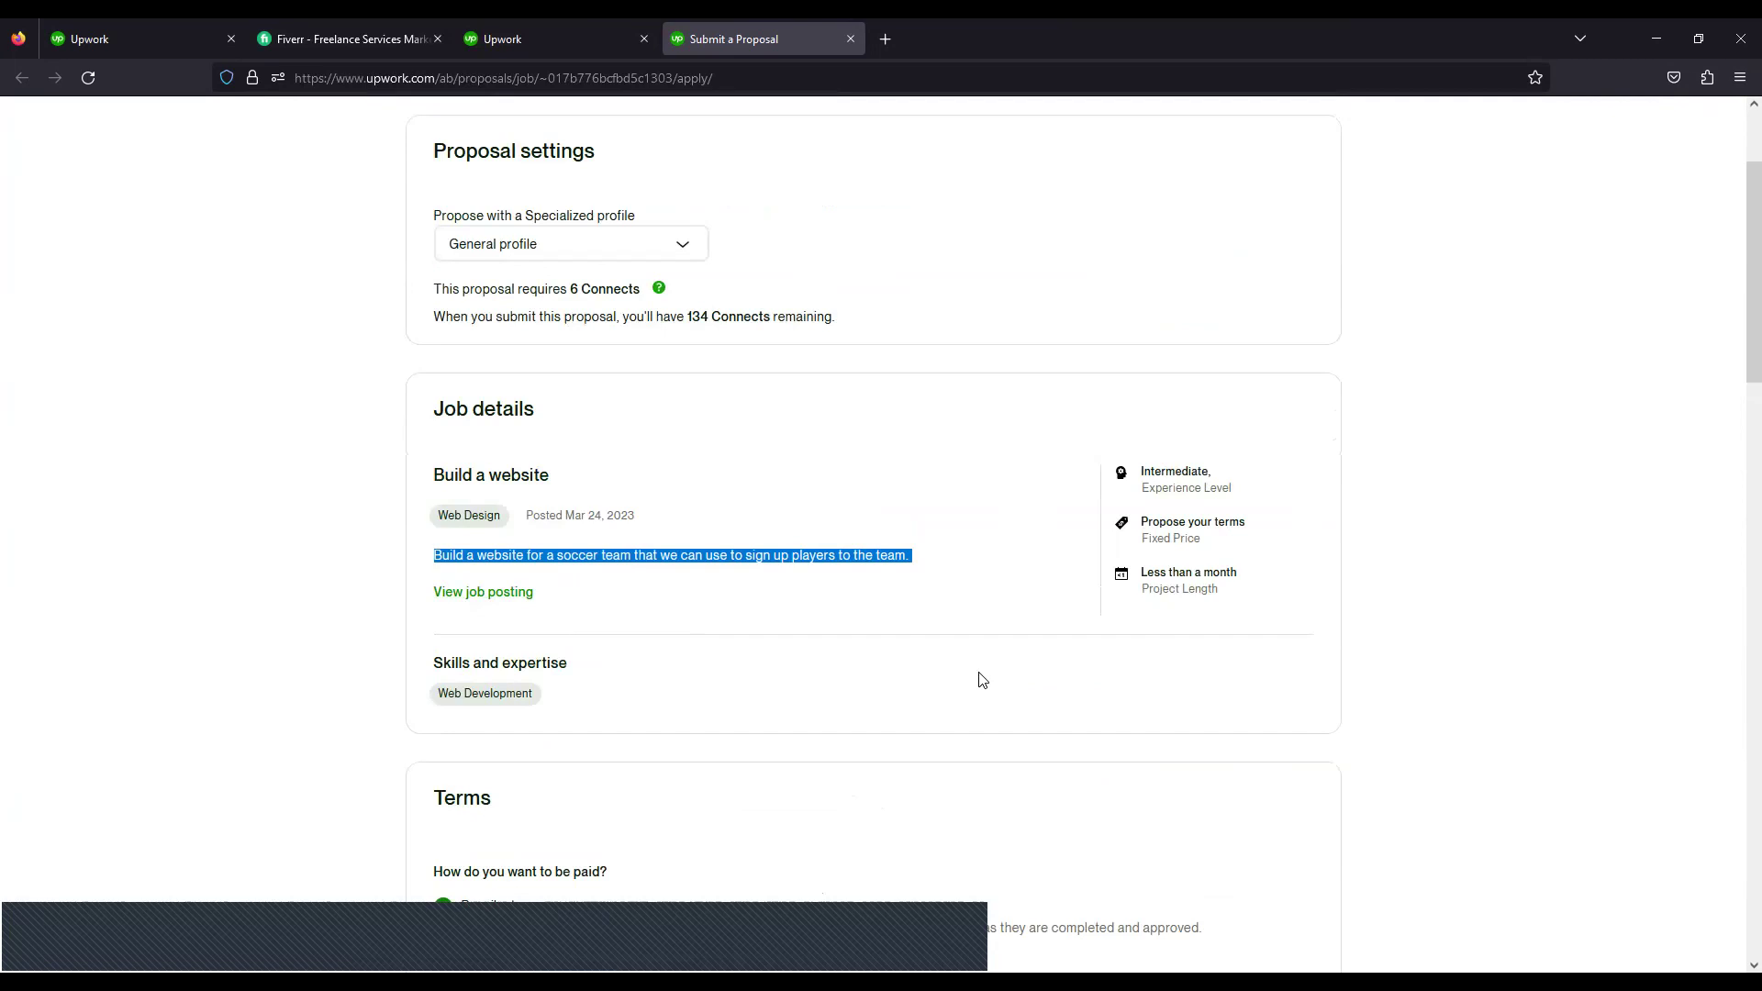
scroll(981, 679, down, 1)
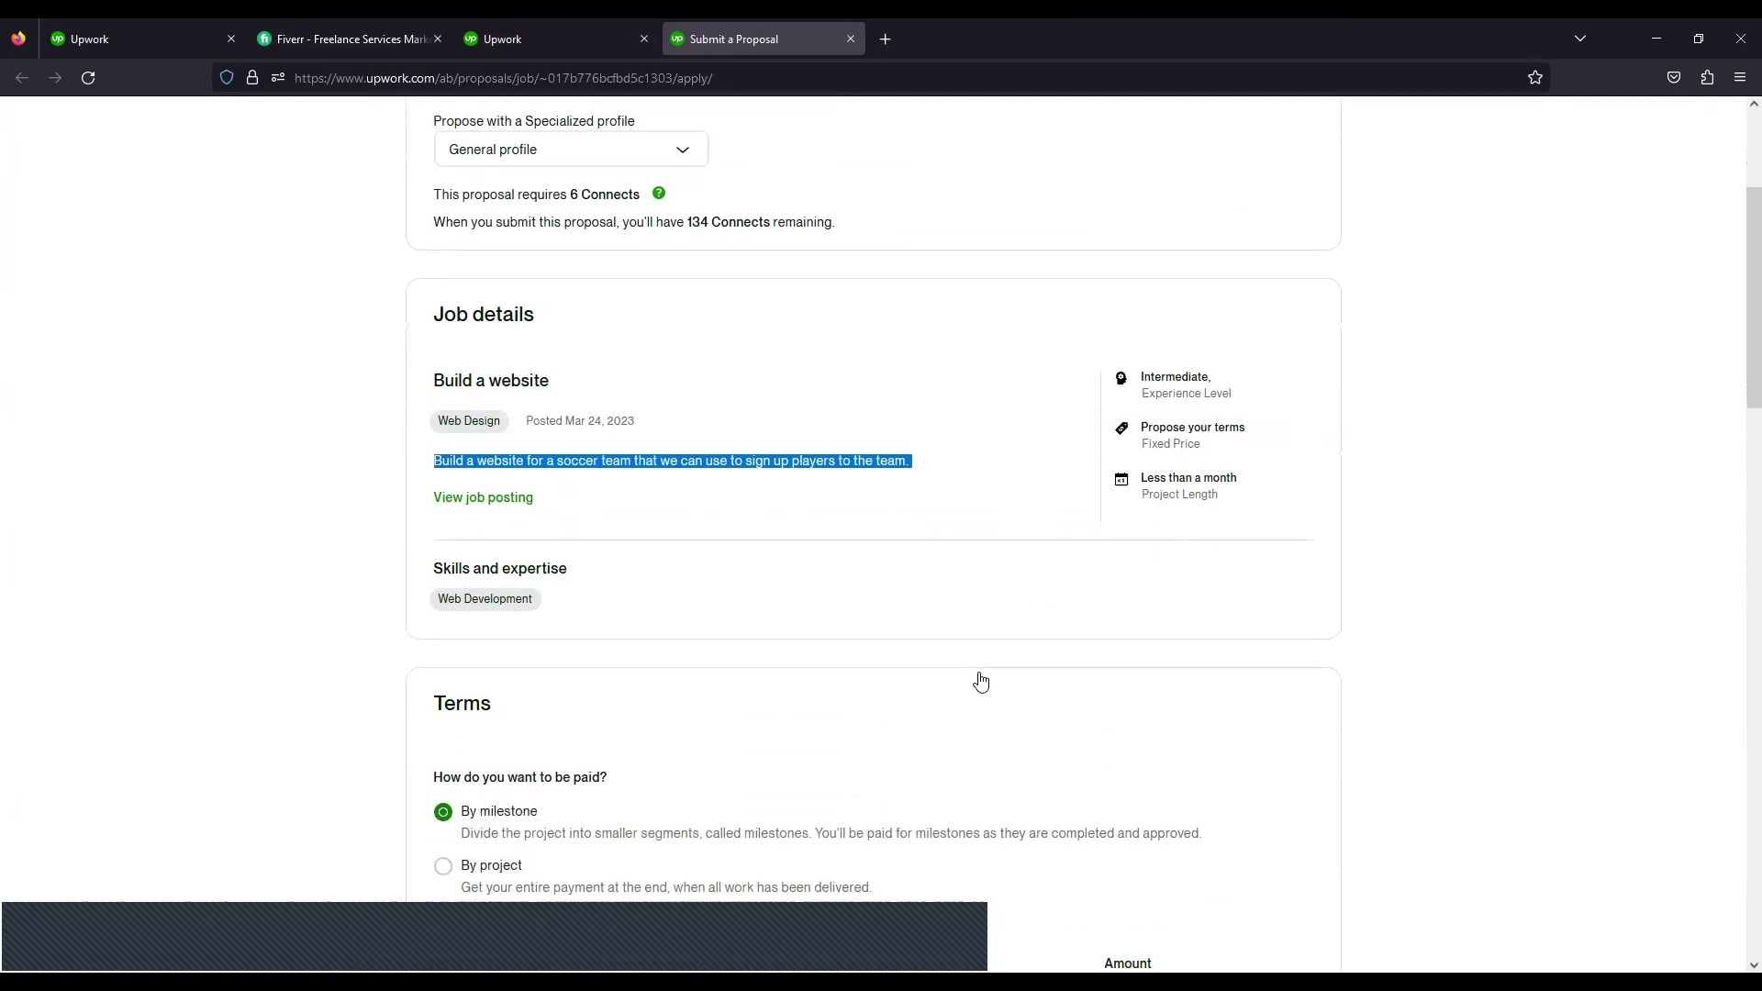
scroll(982, 679, down, 2)
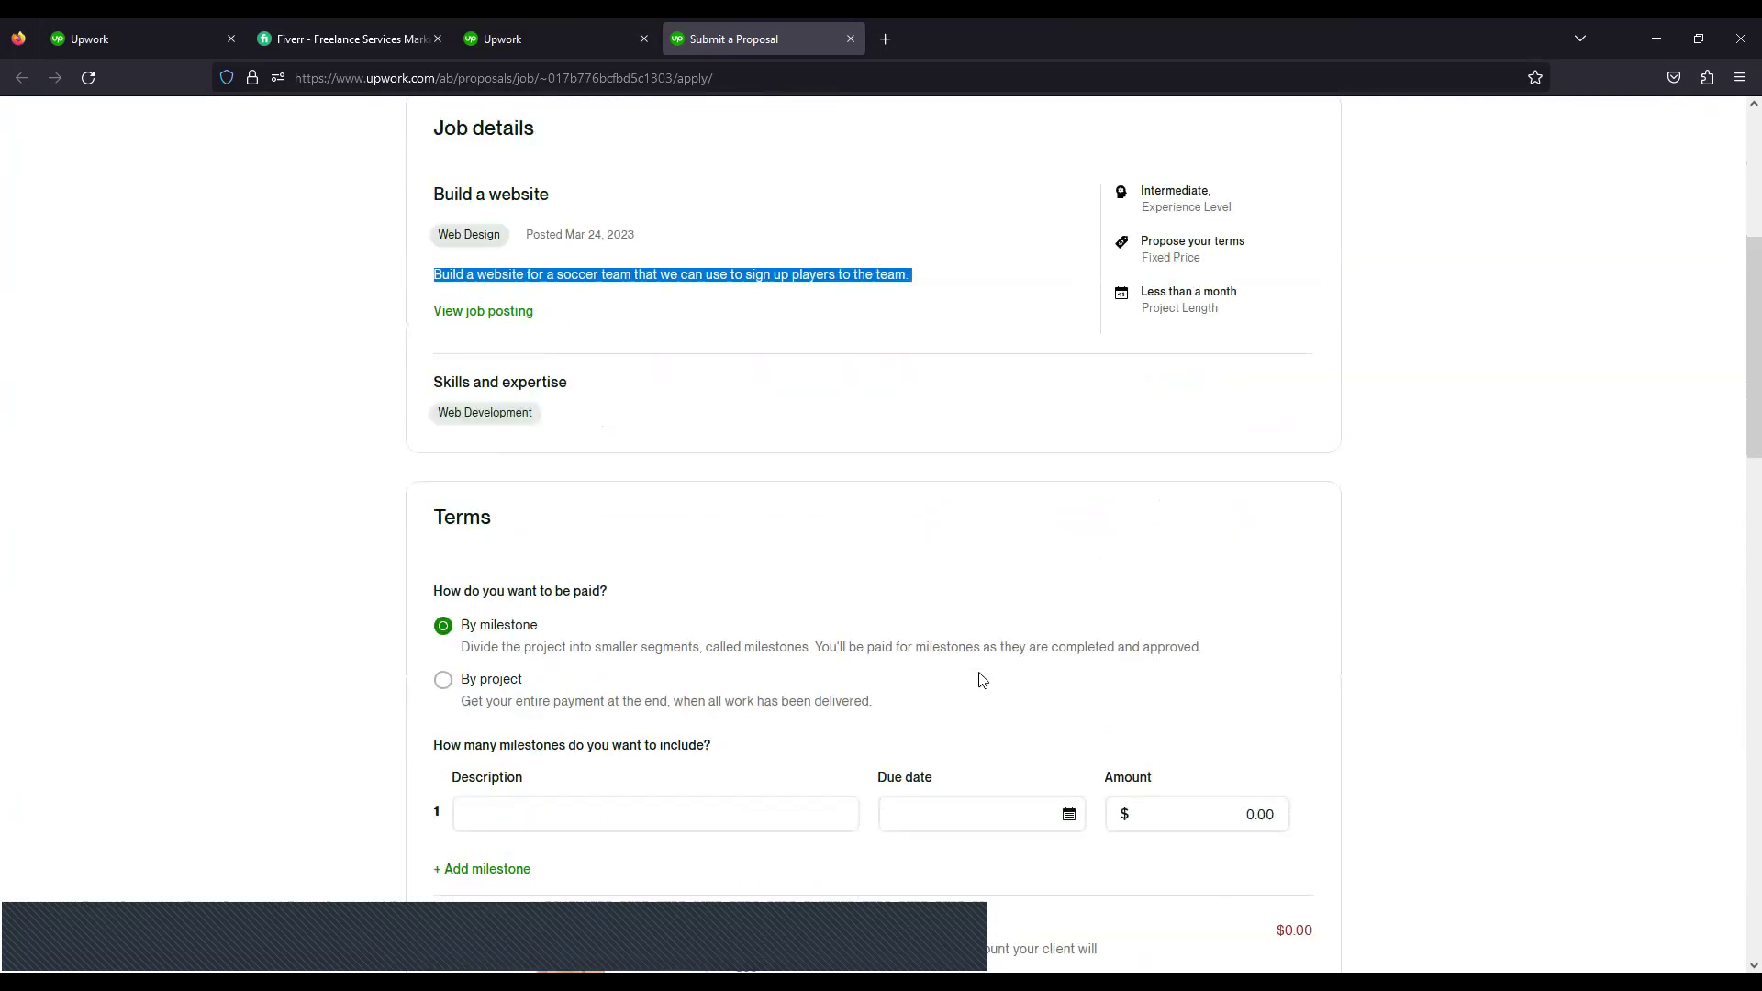
scroll(981, 680, down, 1)
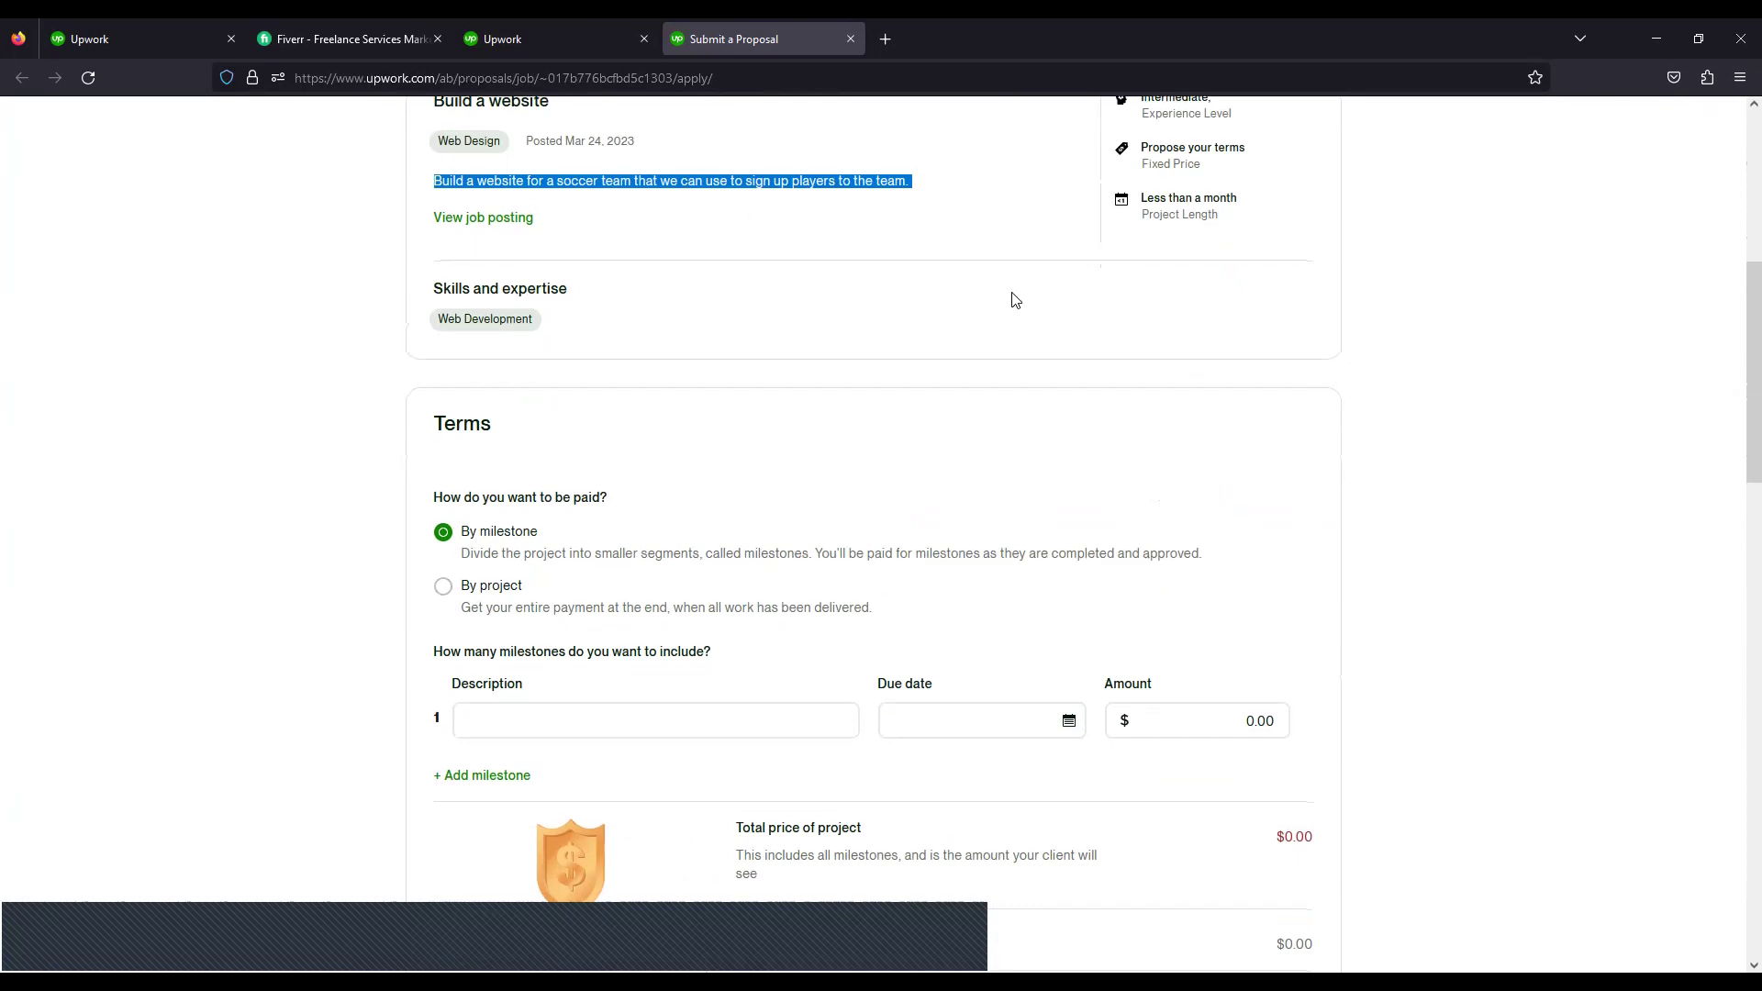
click(1015, 300)
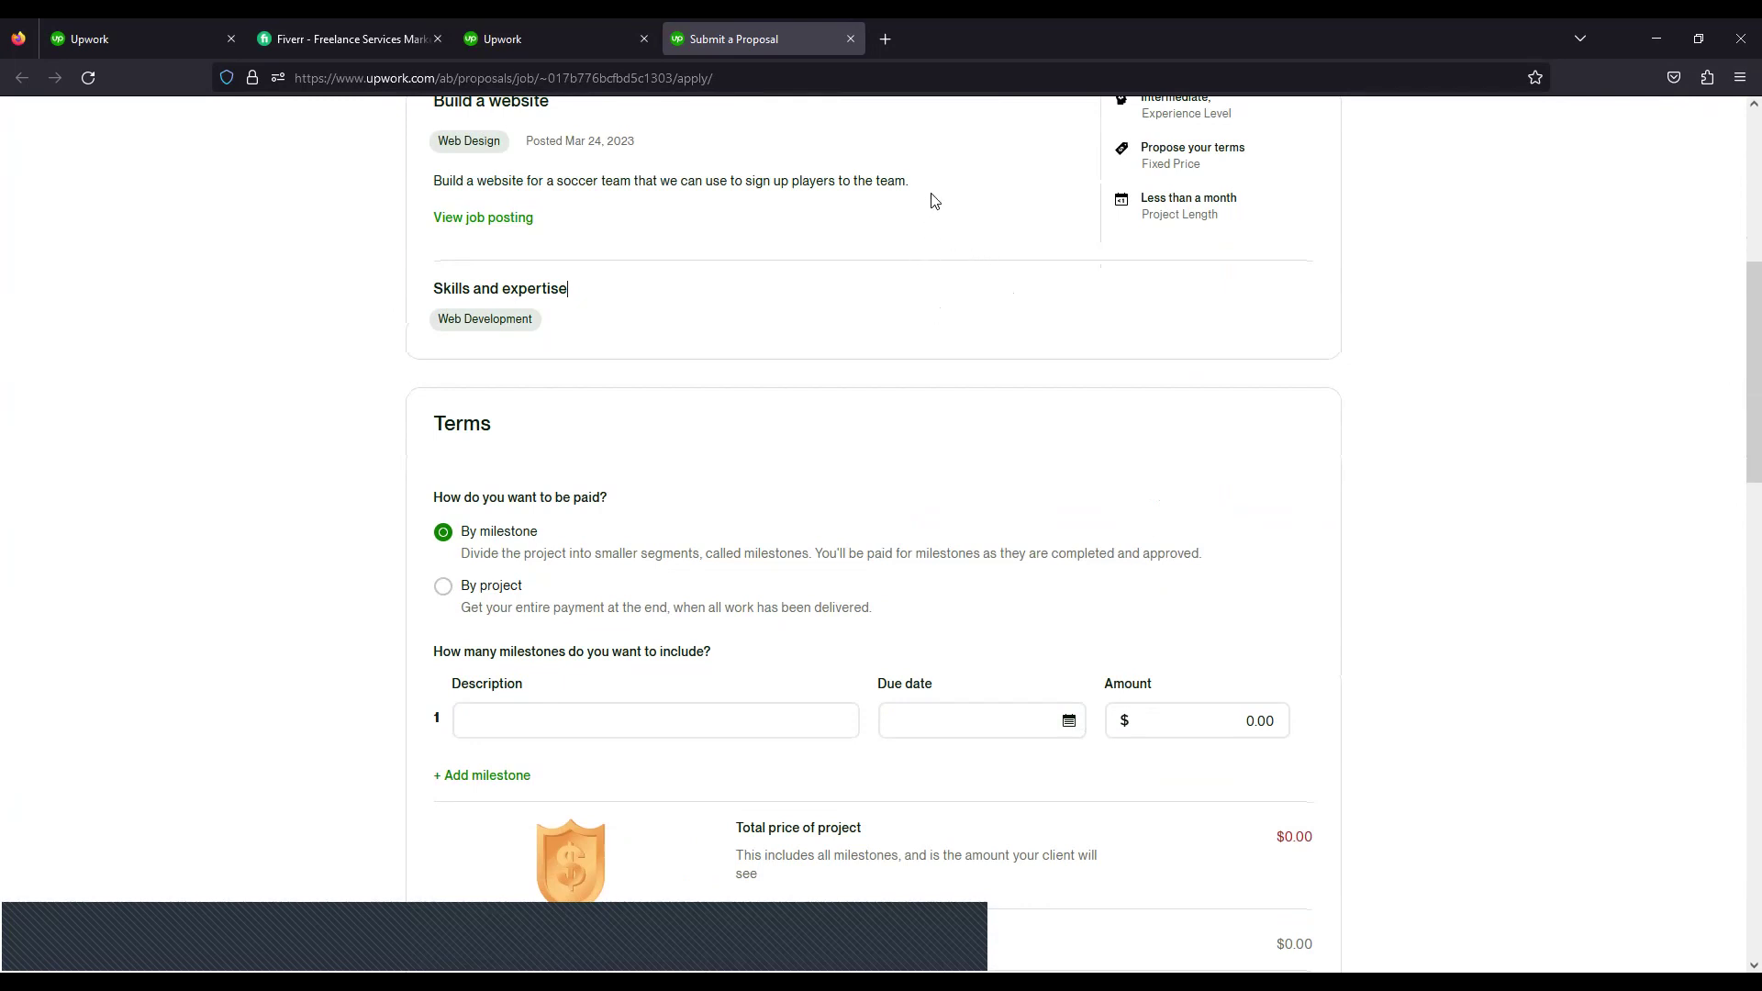
scroll(1049, 514, up, 3)
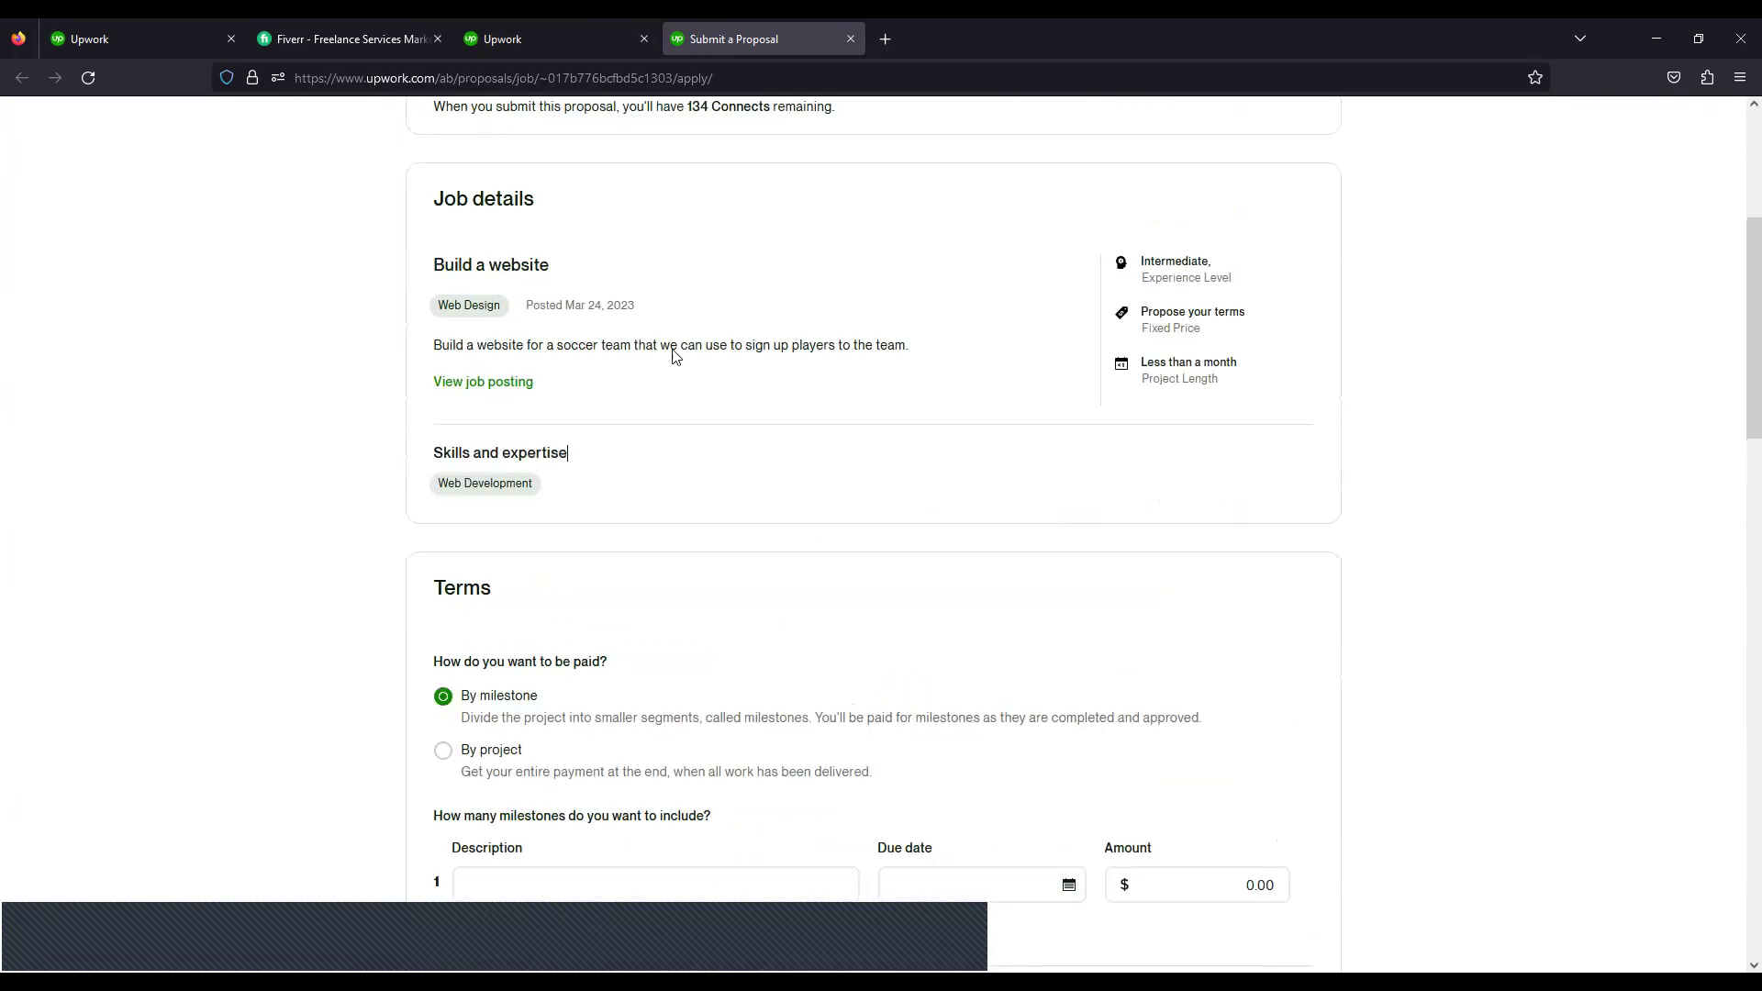
scroll(766, 651, up, 2)
scroll(940, 476, down, 3)
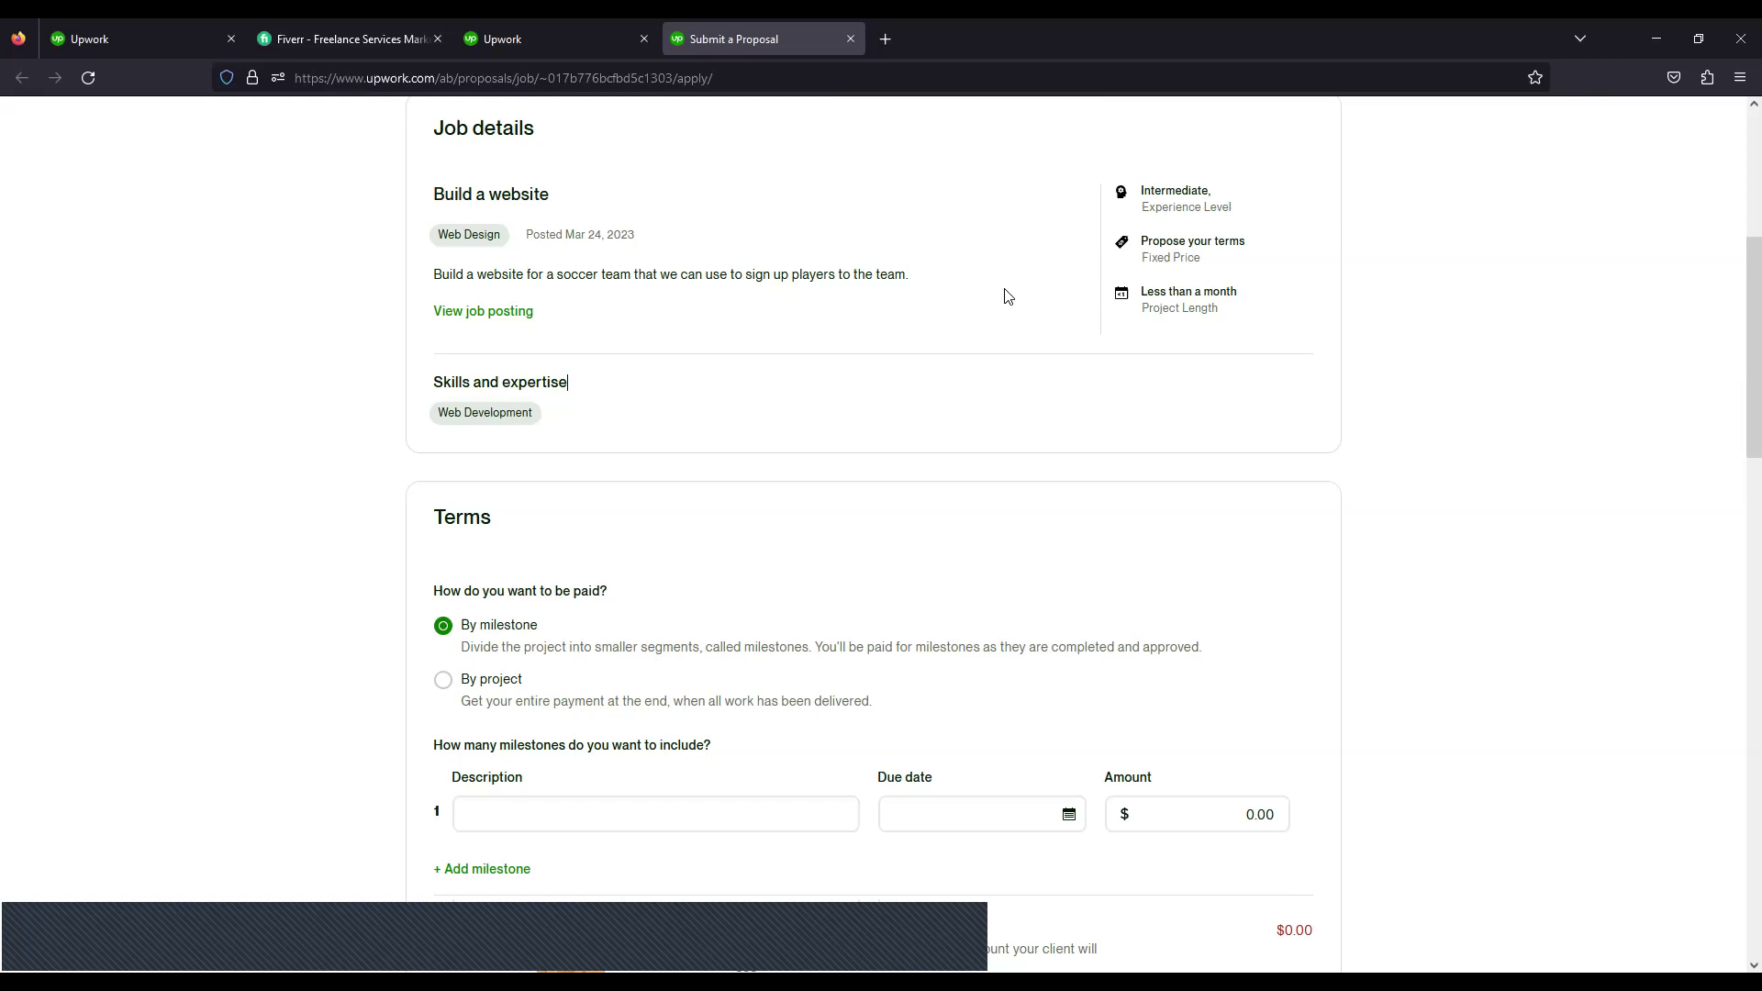
scroll(492, 677, down, 2)
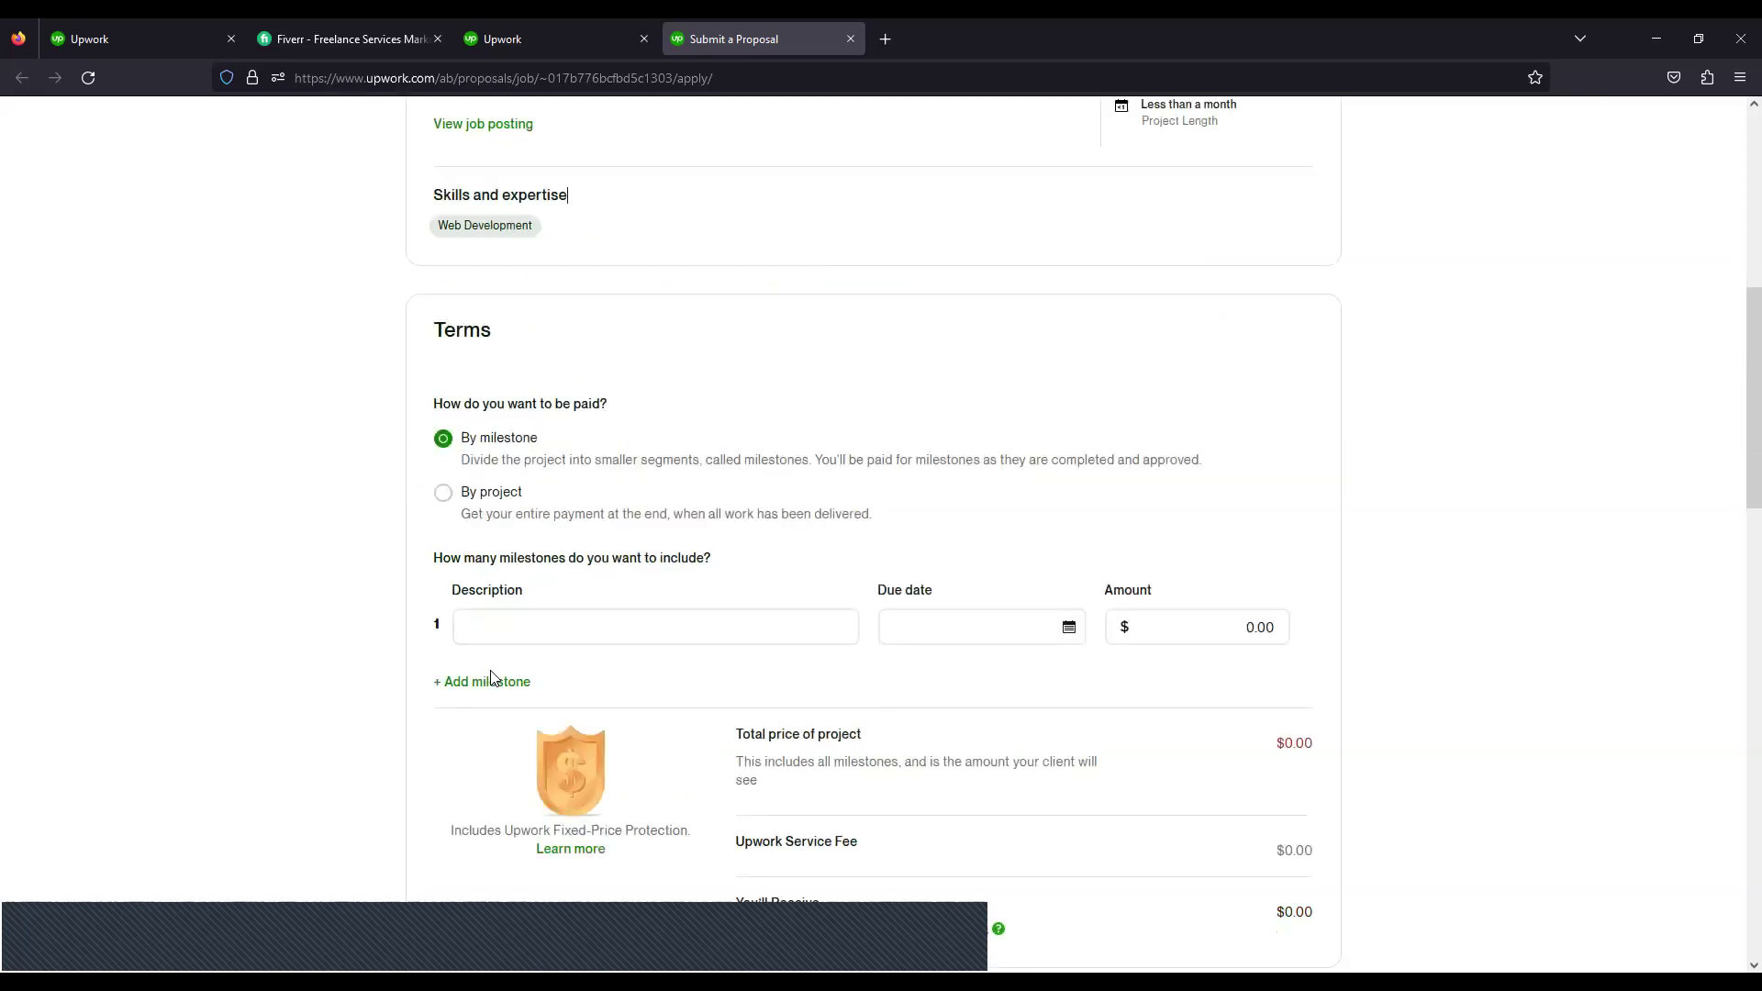
- Fill in the first milestone with the description "loging" and an amount of $500, leaving its due date empty
click(497, 631)
text(h=)
text(loging)
key(Tab)
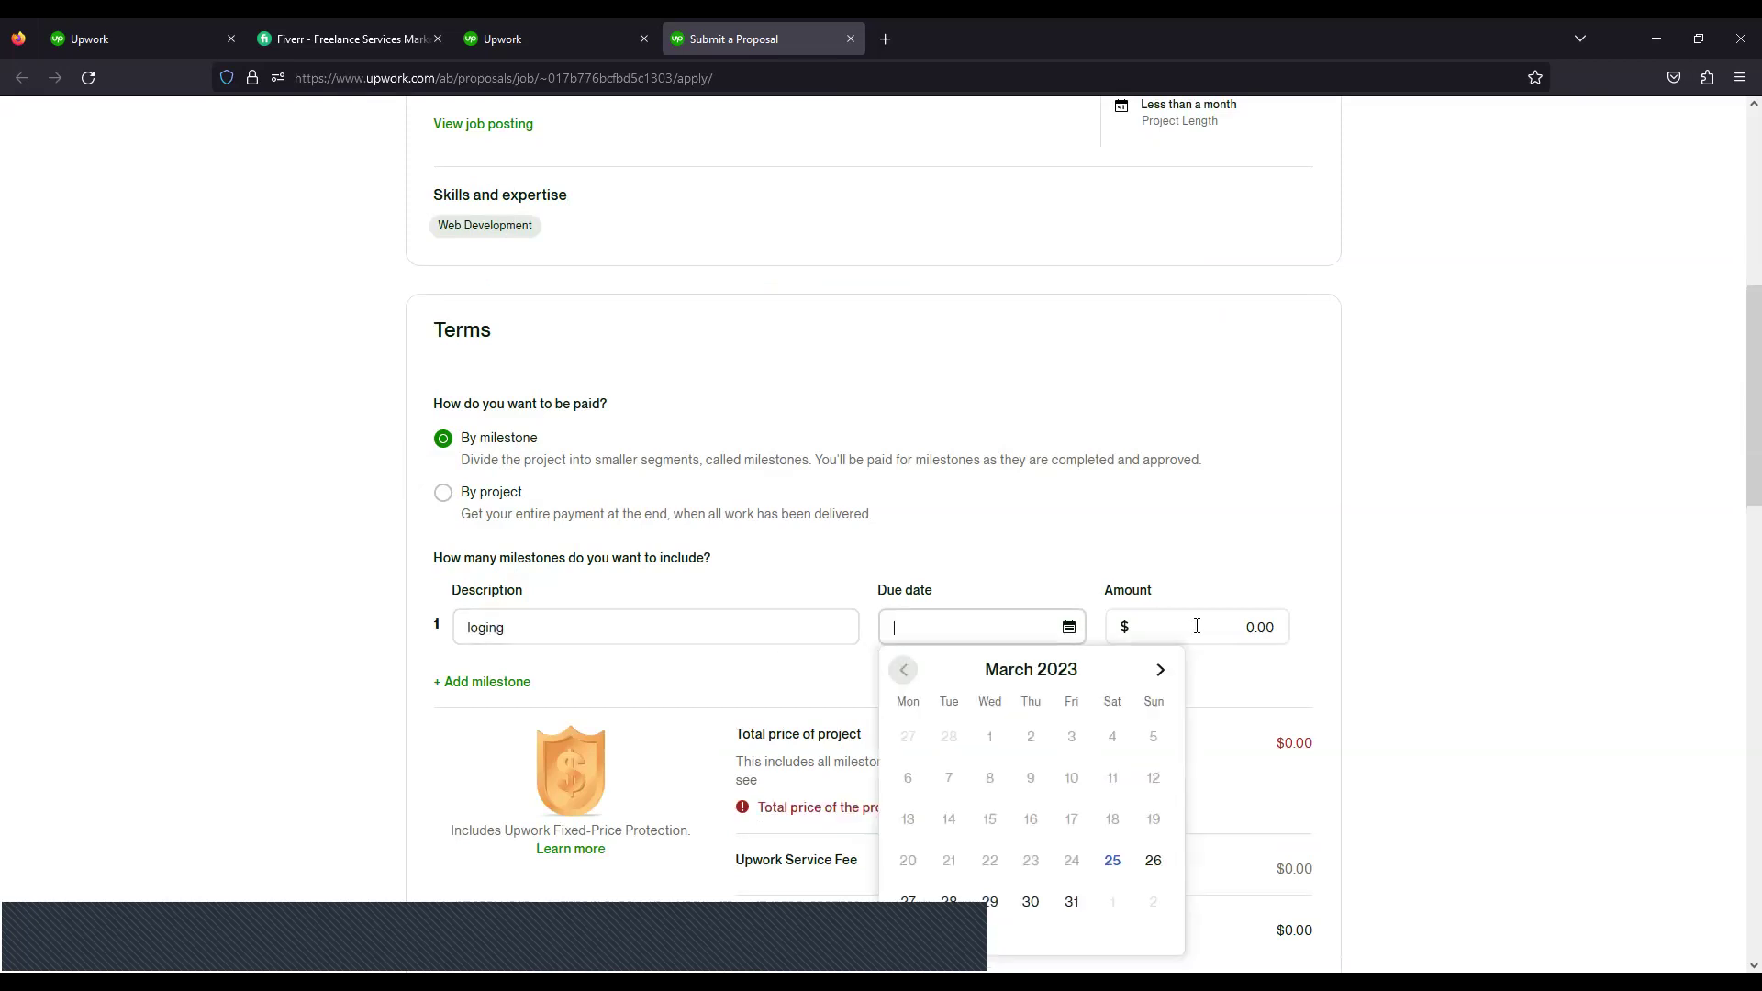
click(1283, 632)
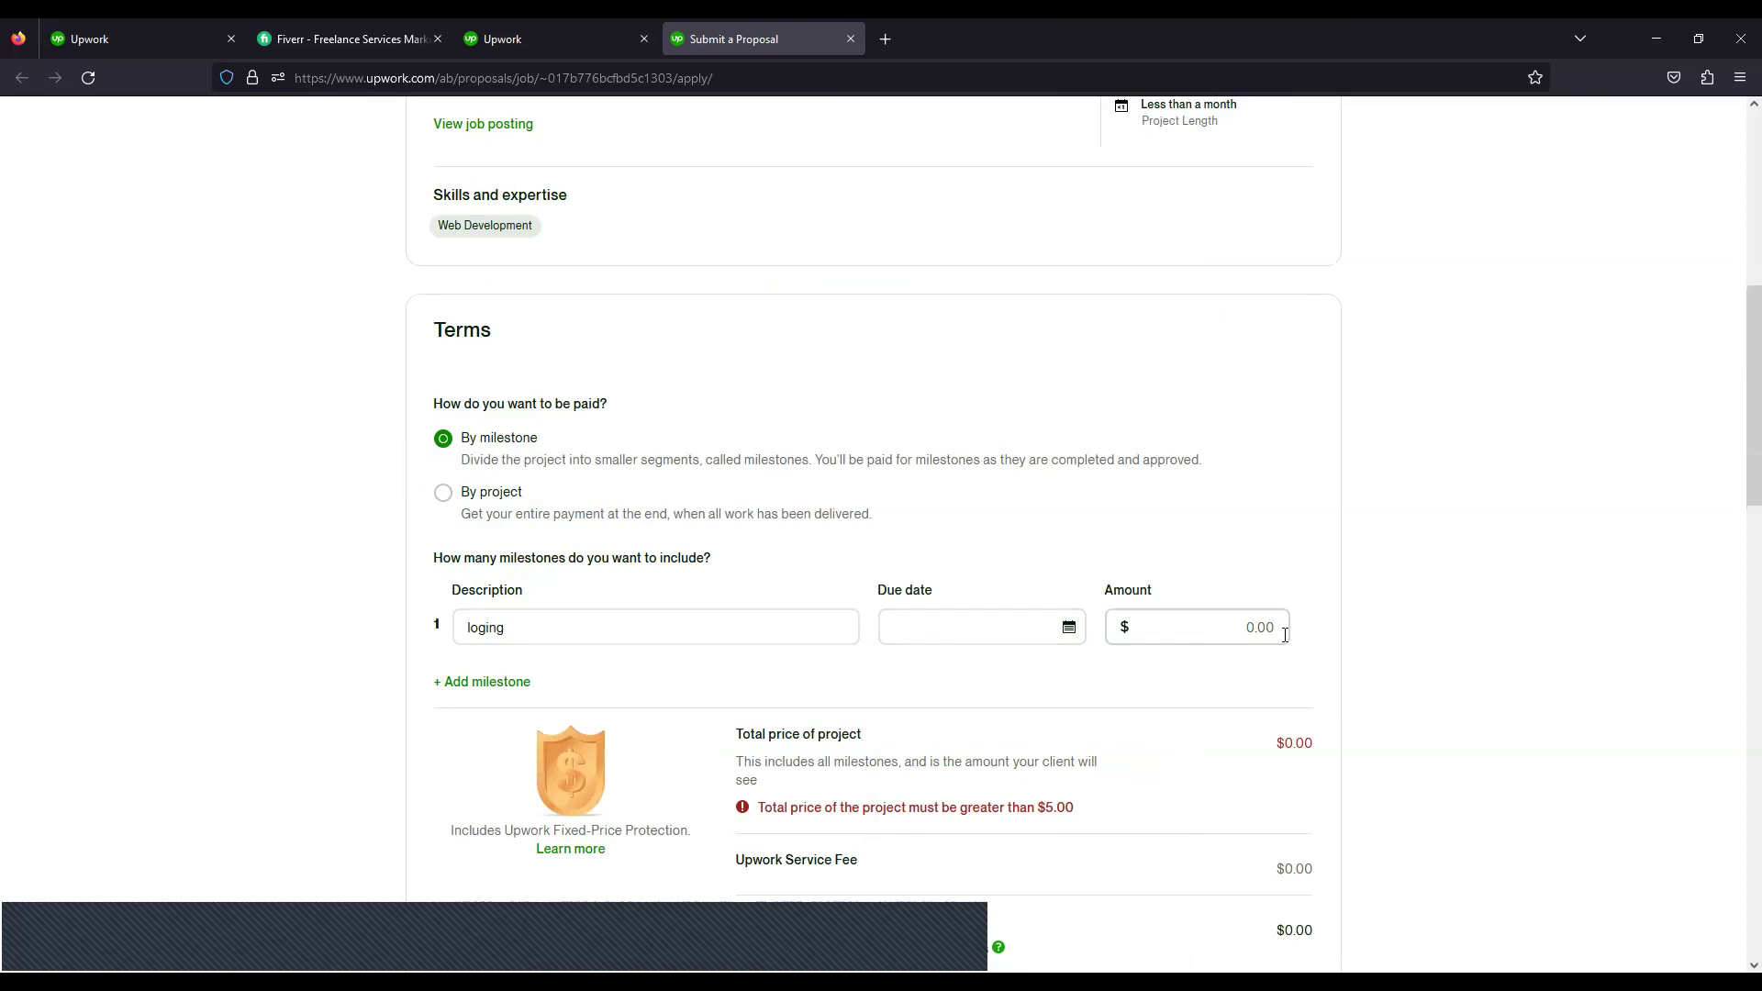
text(500)
- Add a second milestone with the description "home" and an amount of $800
click(519, 683)
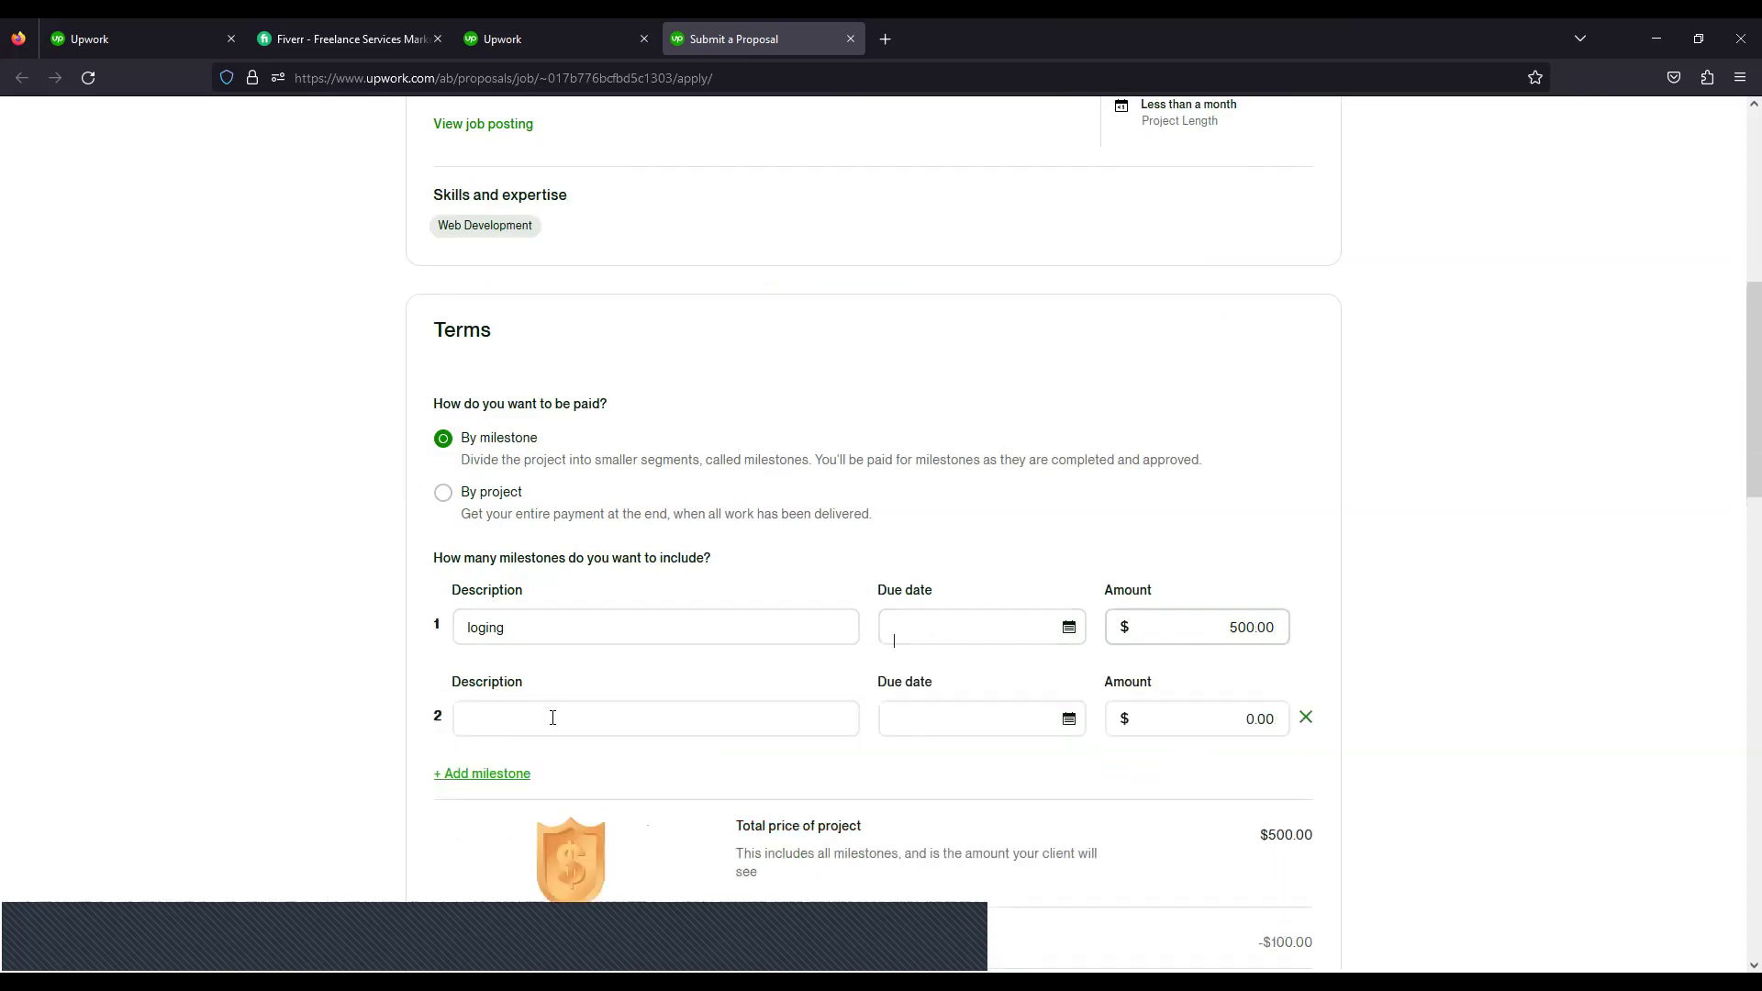
click(552, 718)
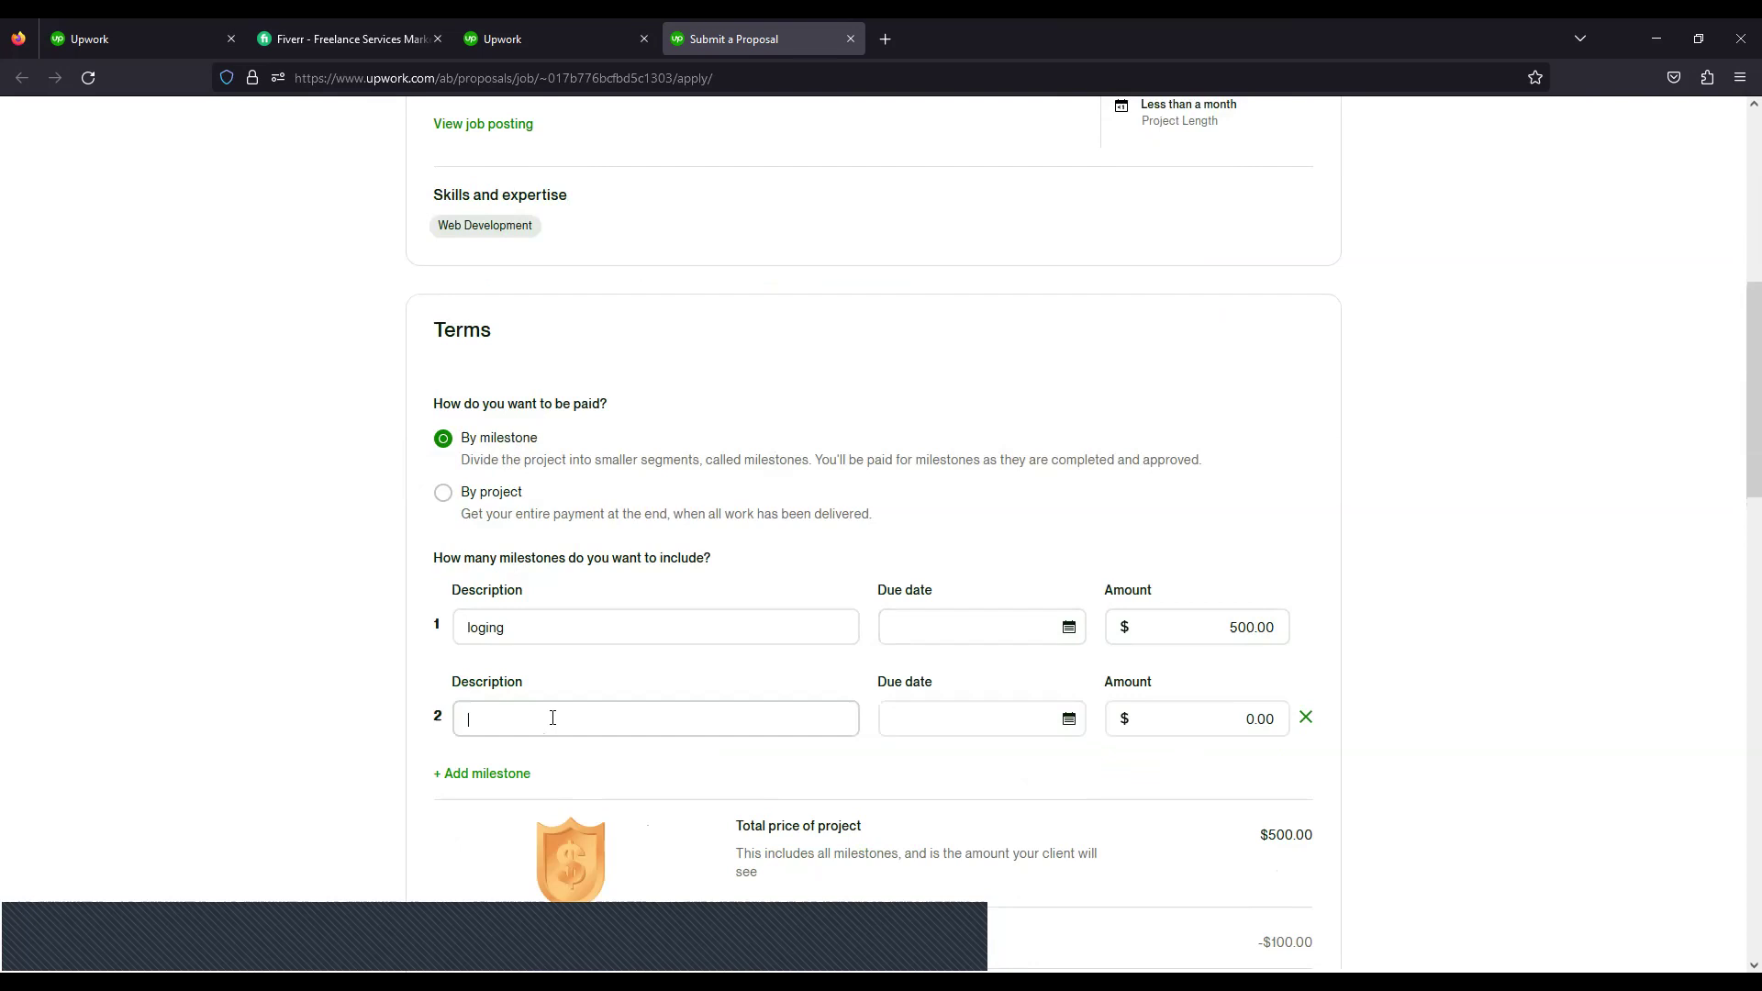
text(home)
click(1195, 722)
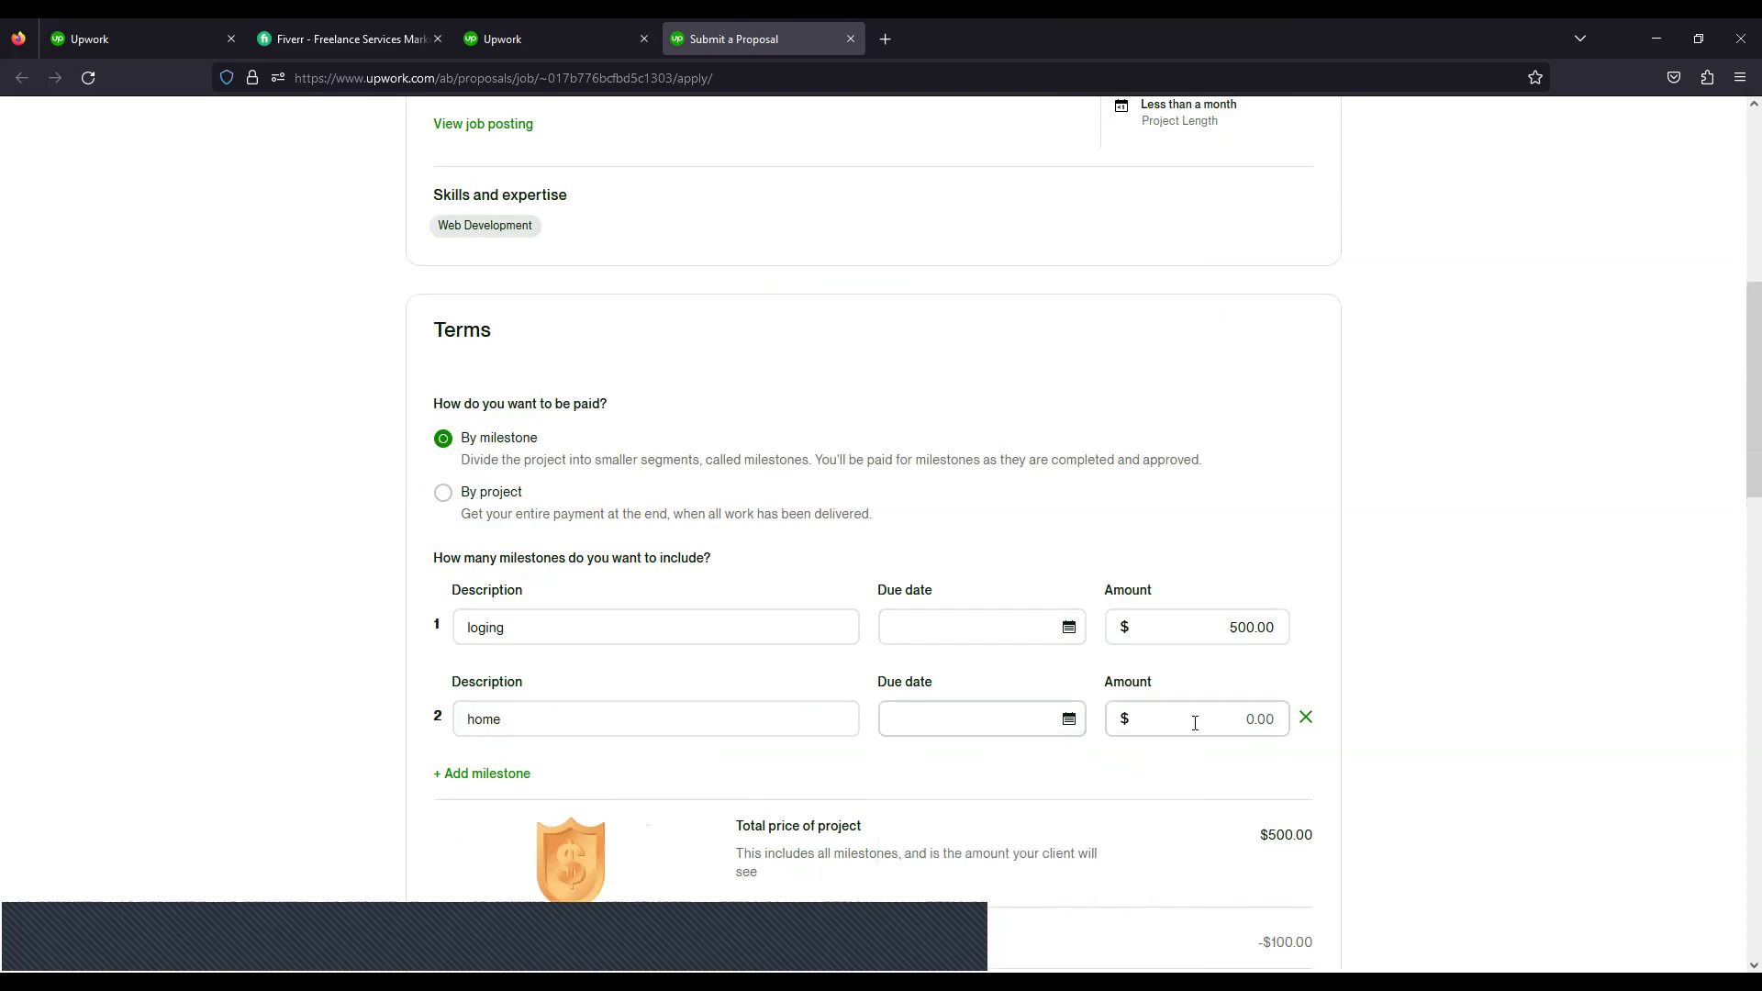
text(800)
key(ctrl+a)
key(BackSpace)
click(1187, 721)
text(800)
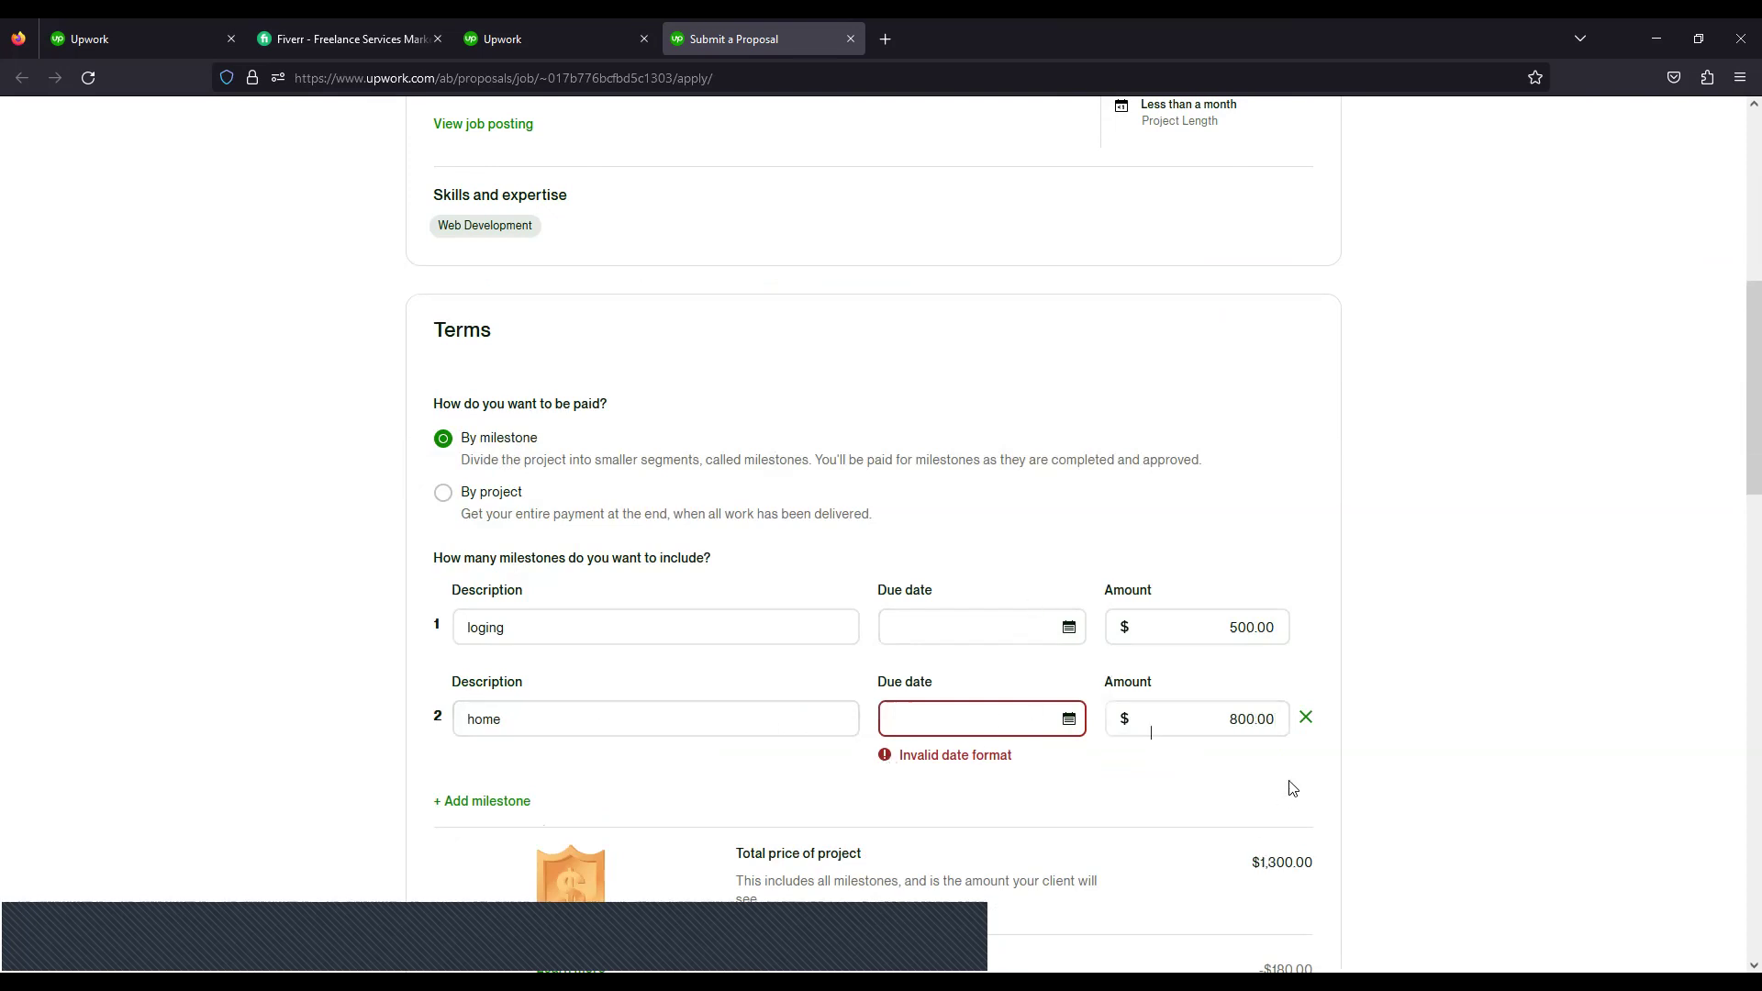
- Recheck the job description and switch the payment terms to By project
click(1280, 616)
scroll(404, 371, up, 3)
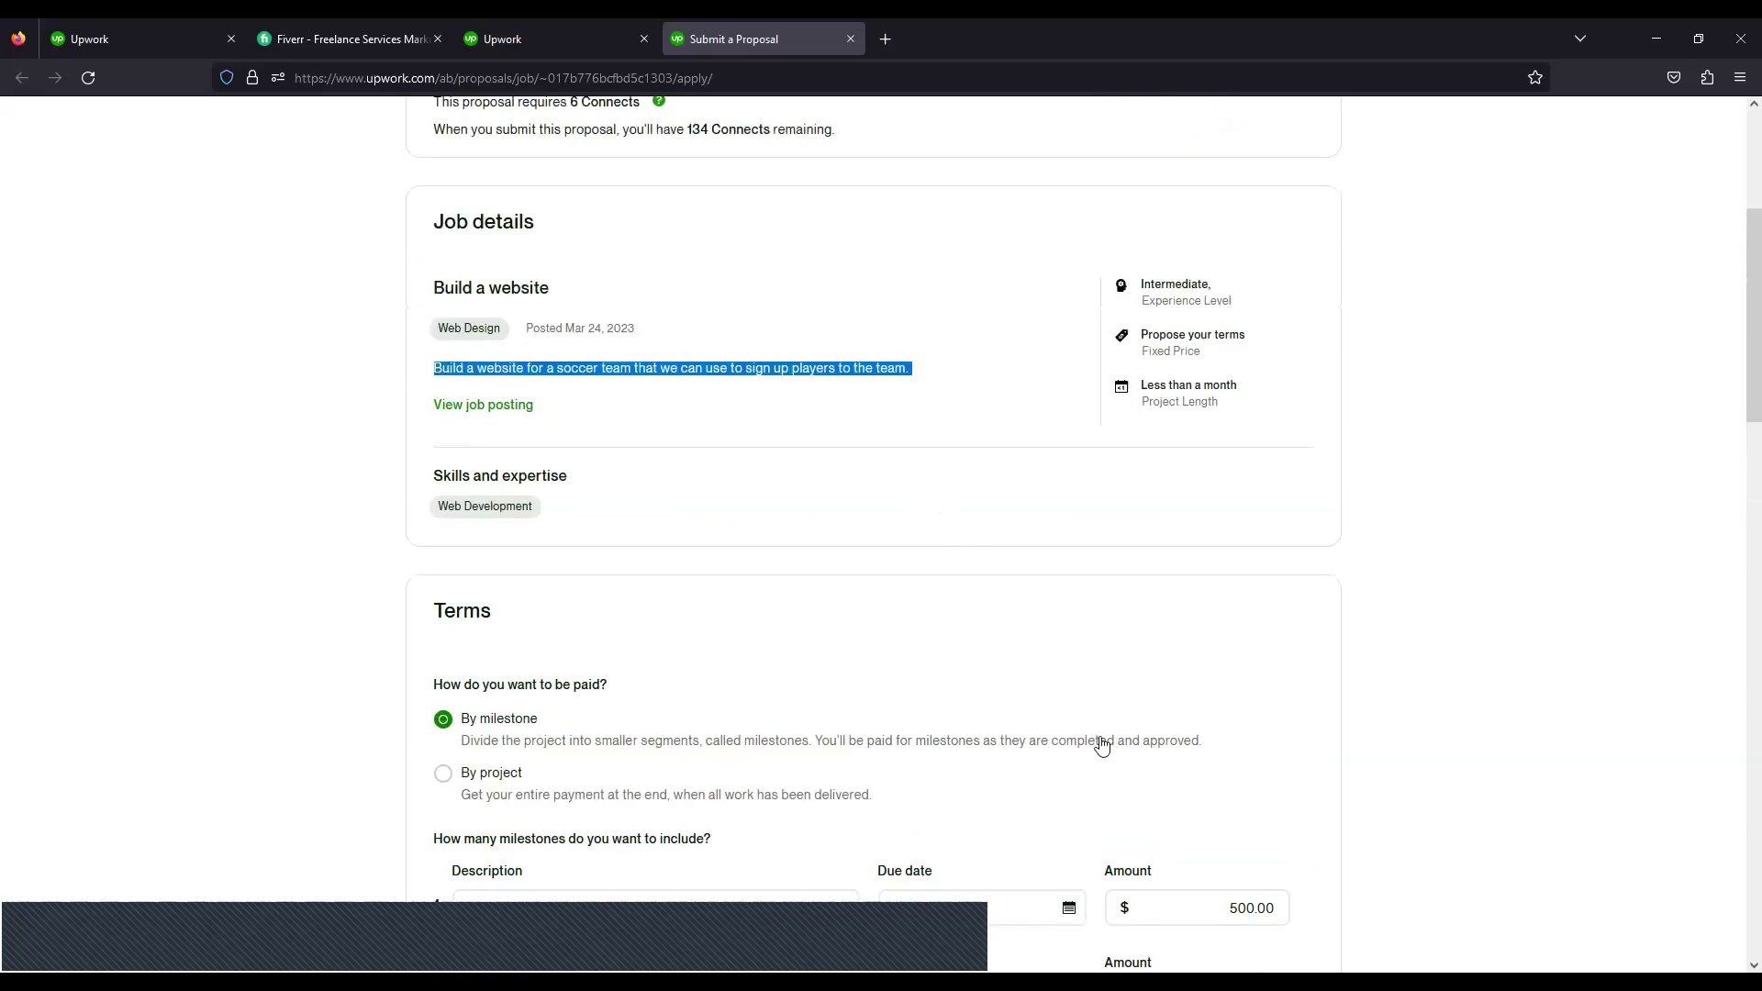
scroll(444, 686, down, 1)
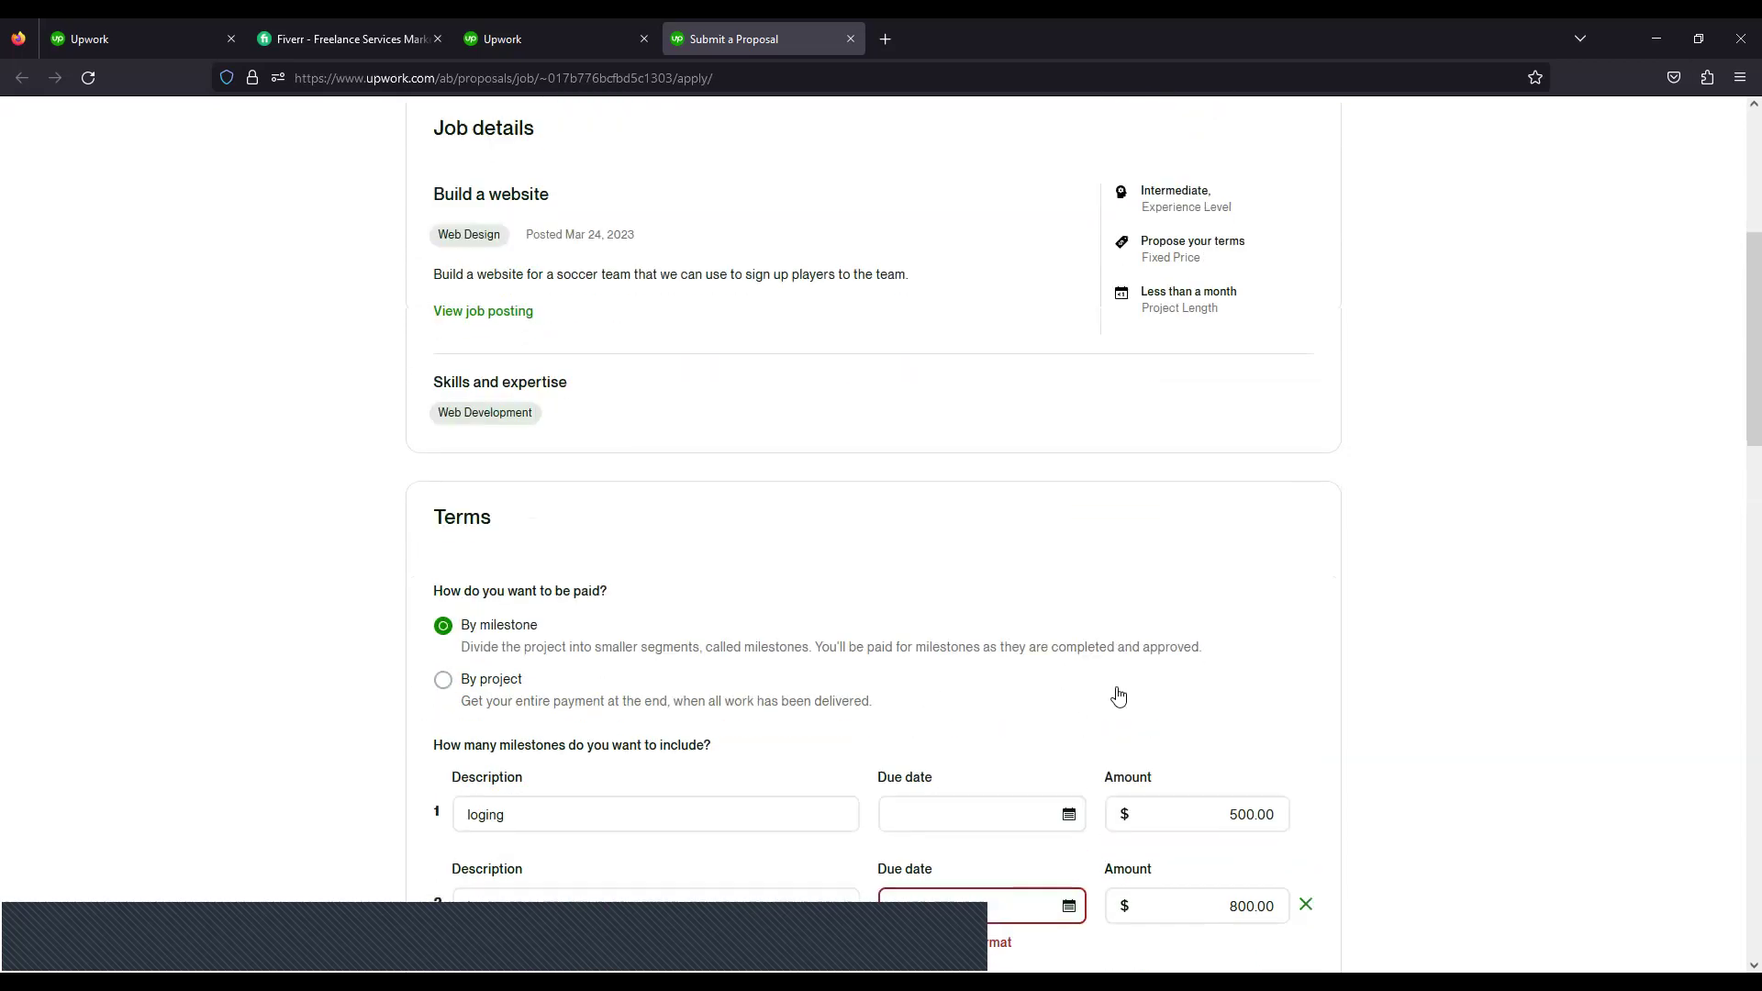
click(1117, 696)
scroll(826, 676, down, 1)
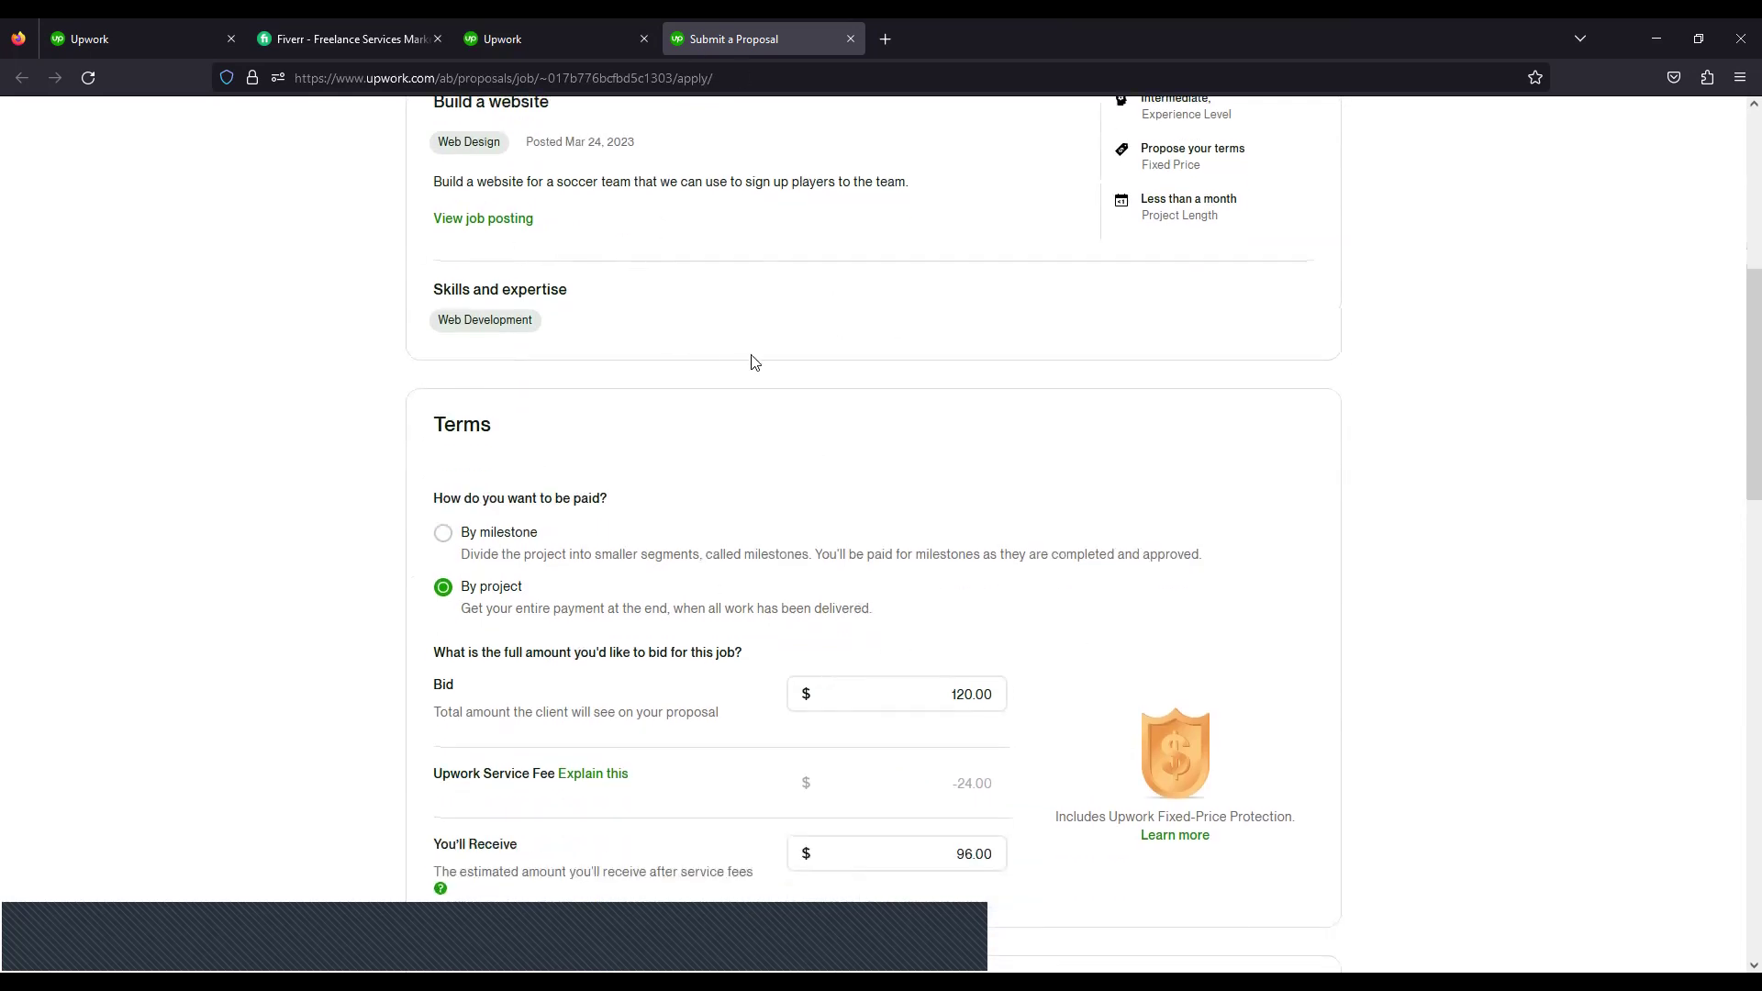
scroll(761, 361, up, 2)
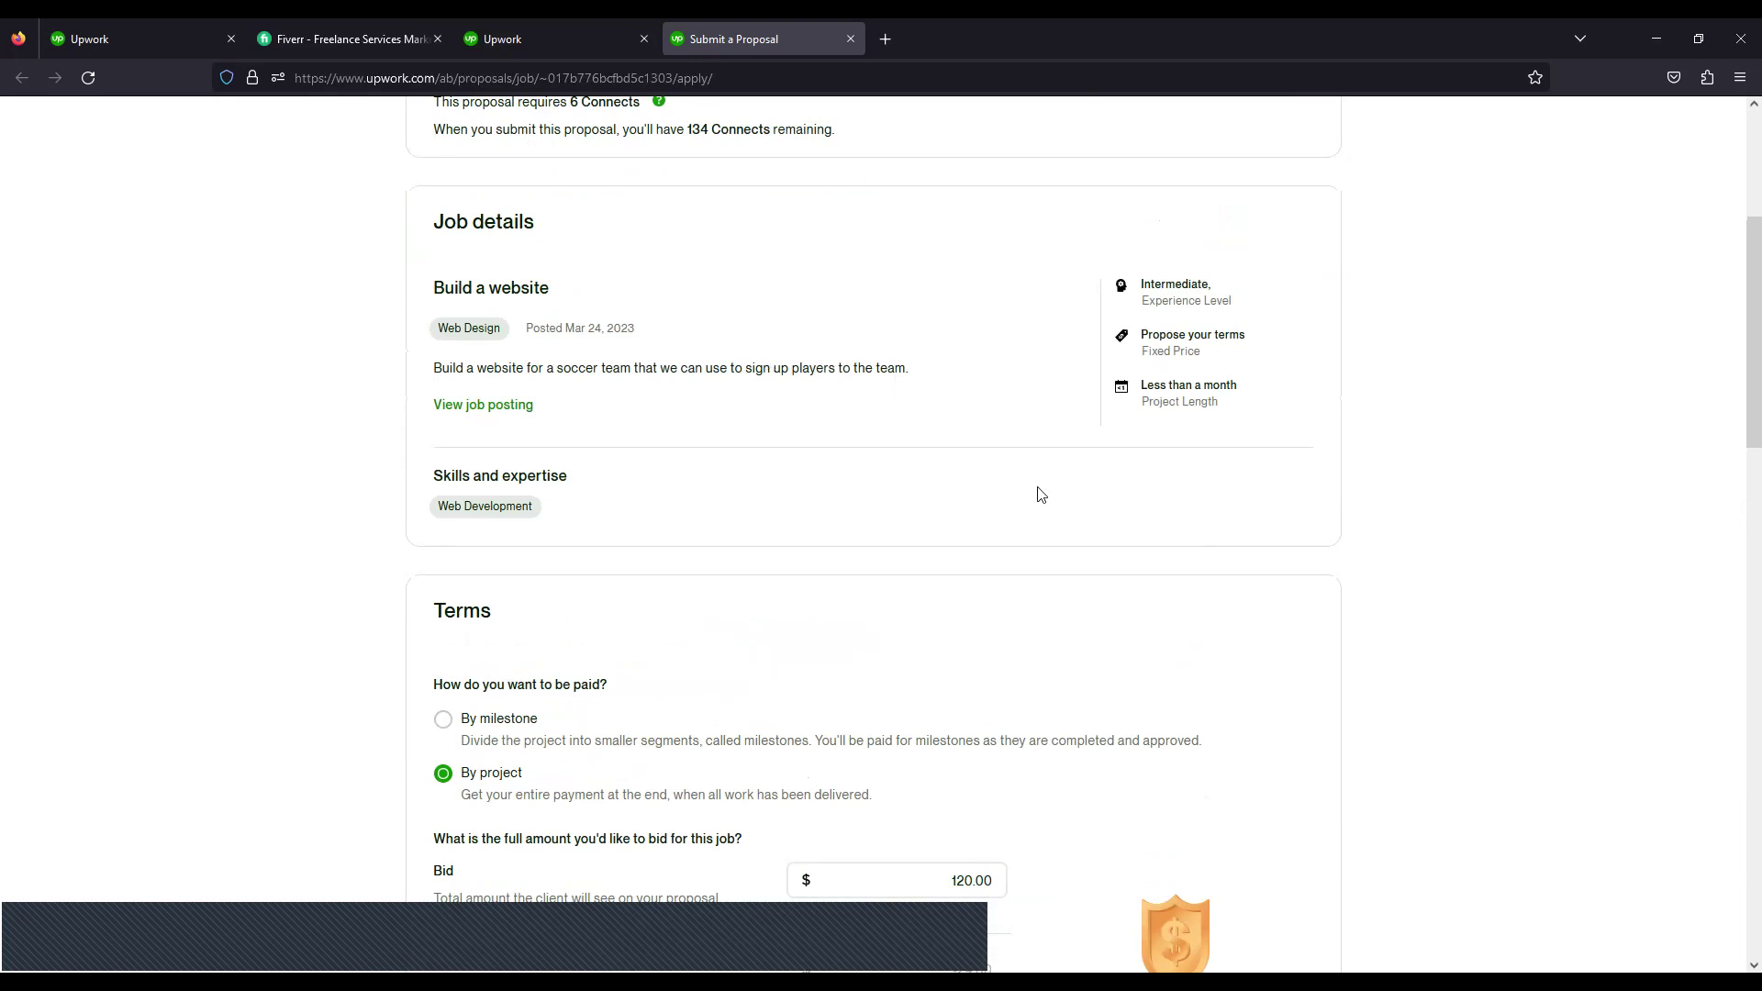
scroll(843, 588, down, 3)
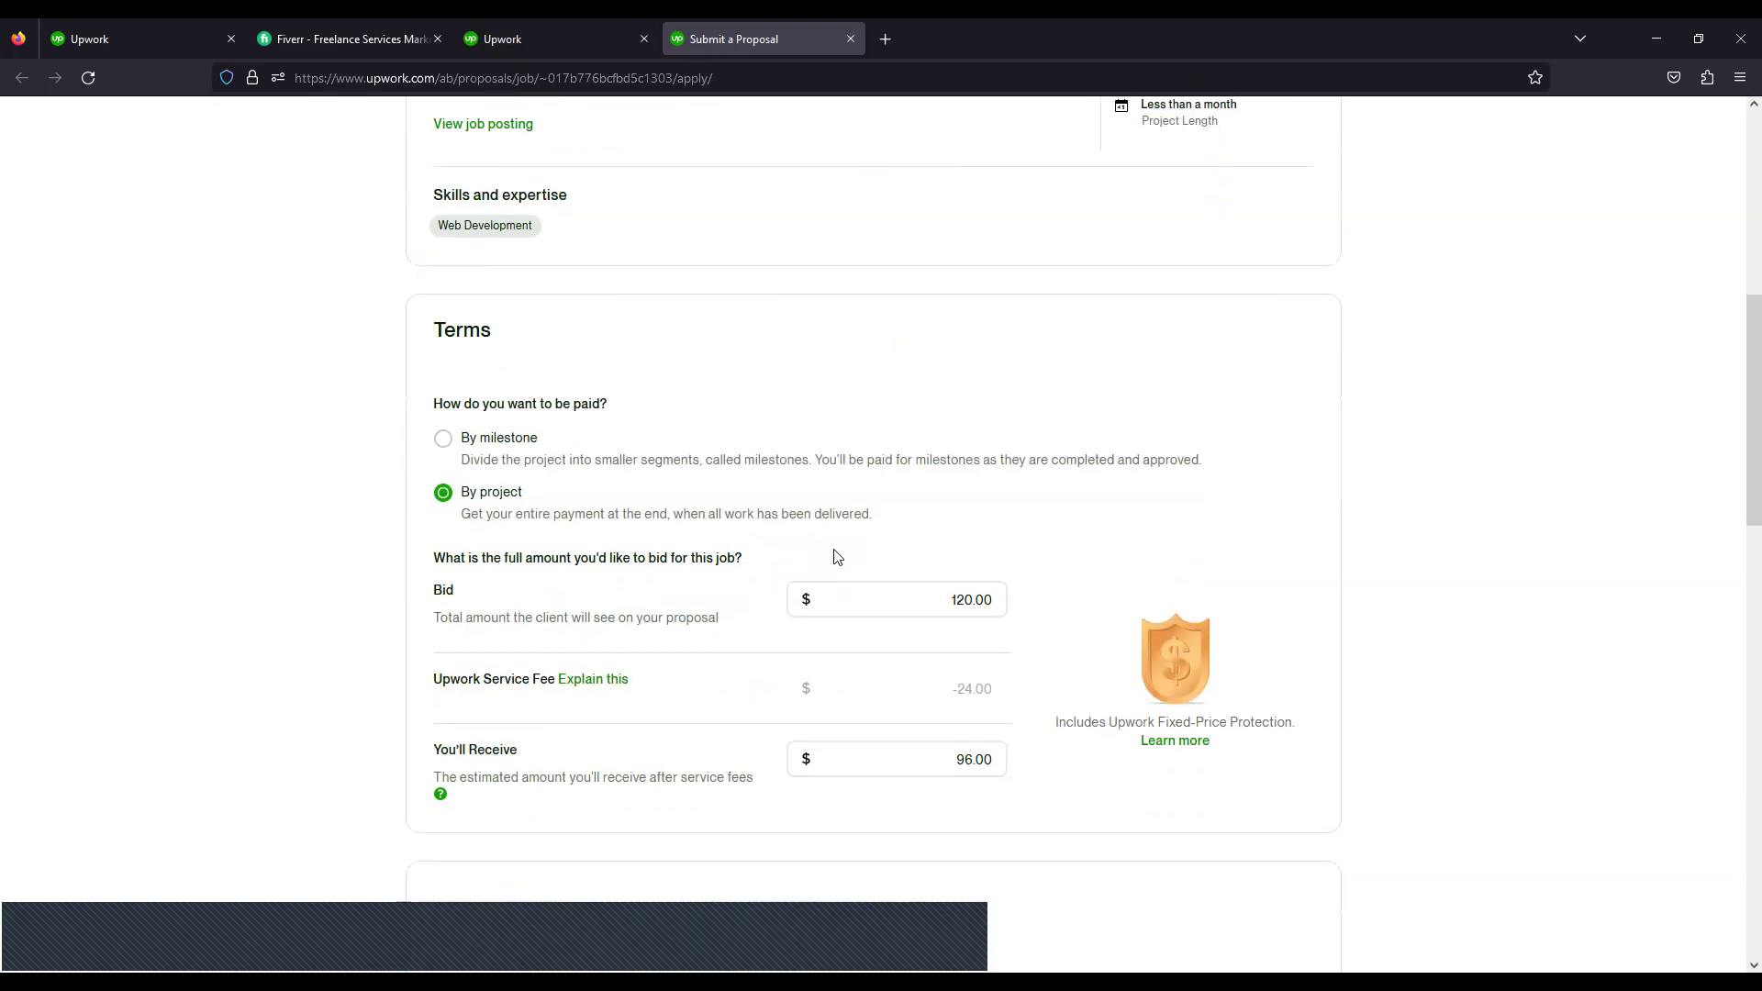
- Examine the bid amount and the Upwork service fee deducted from it
click(972, 601)
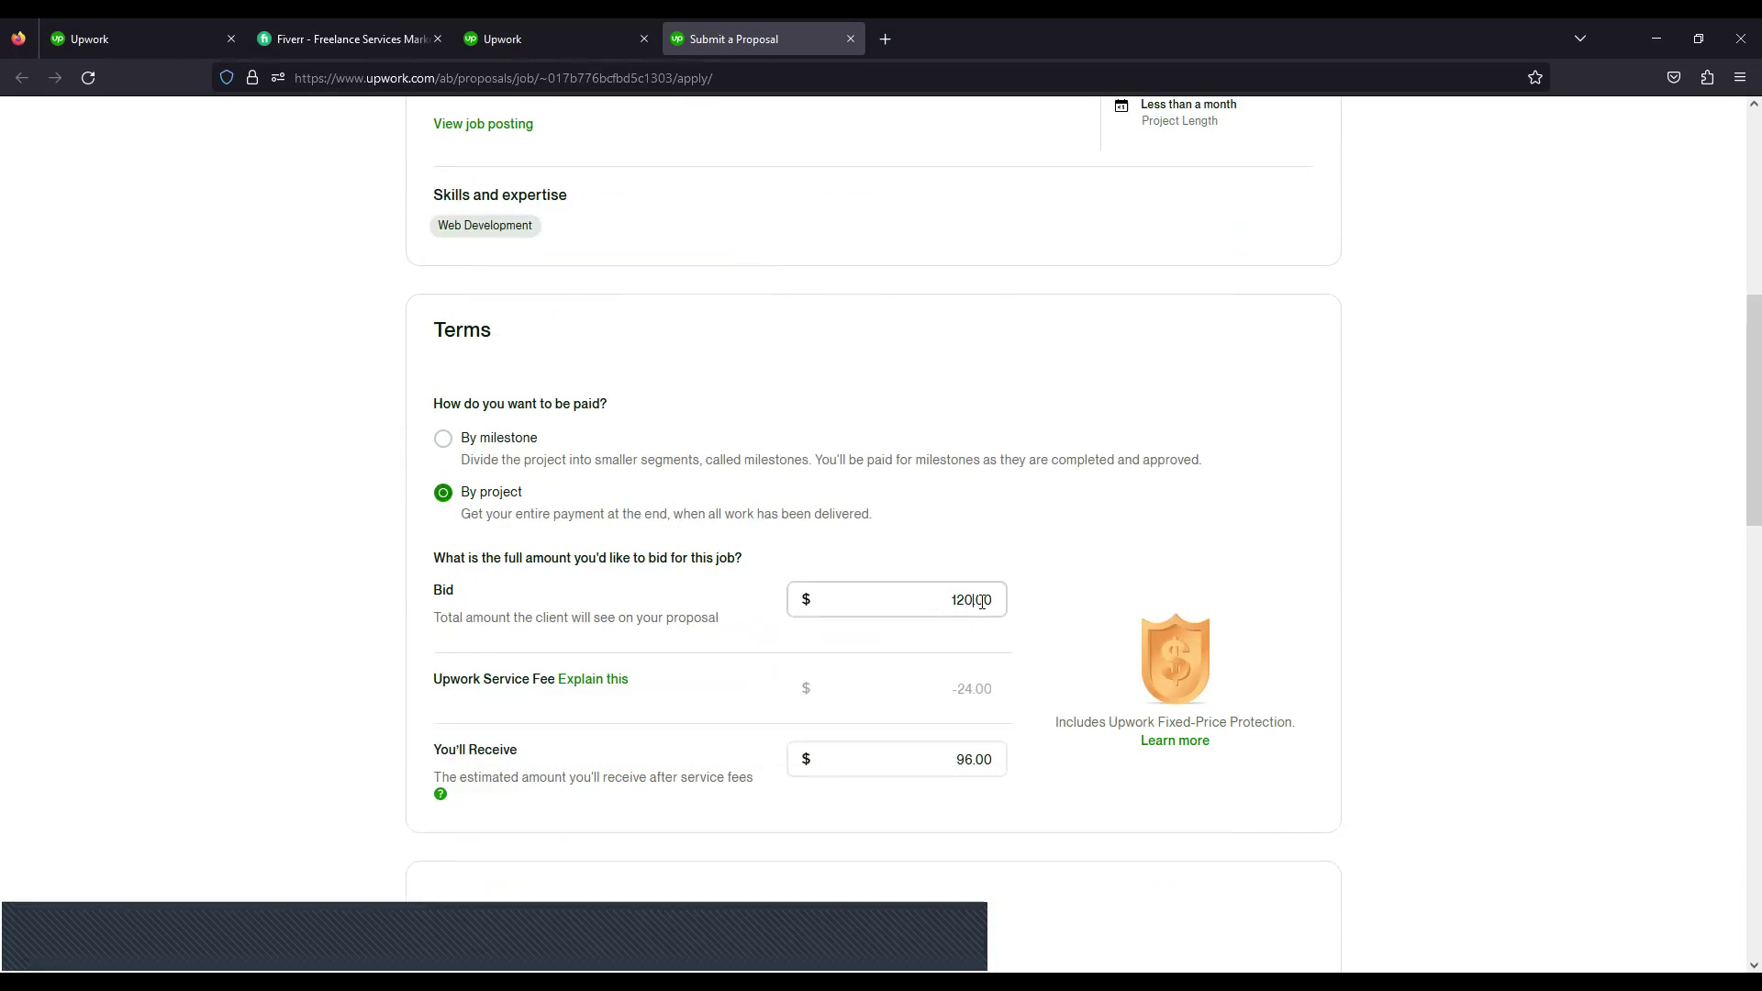
key(ctrl+a)
drag(973, 600, 921, 583)
click(935, 646)
scroll(633, 605, down, 1)
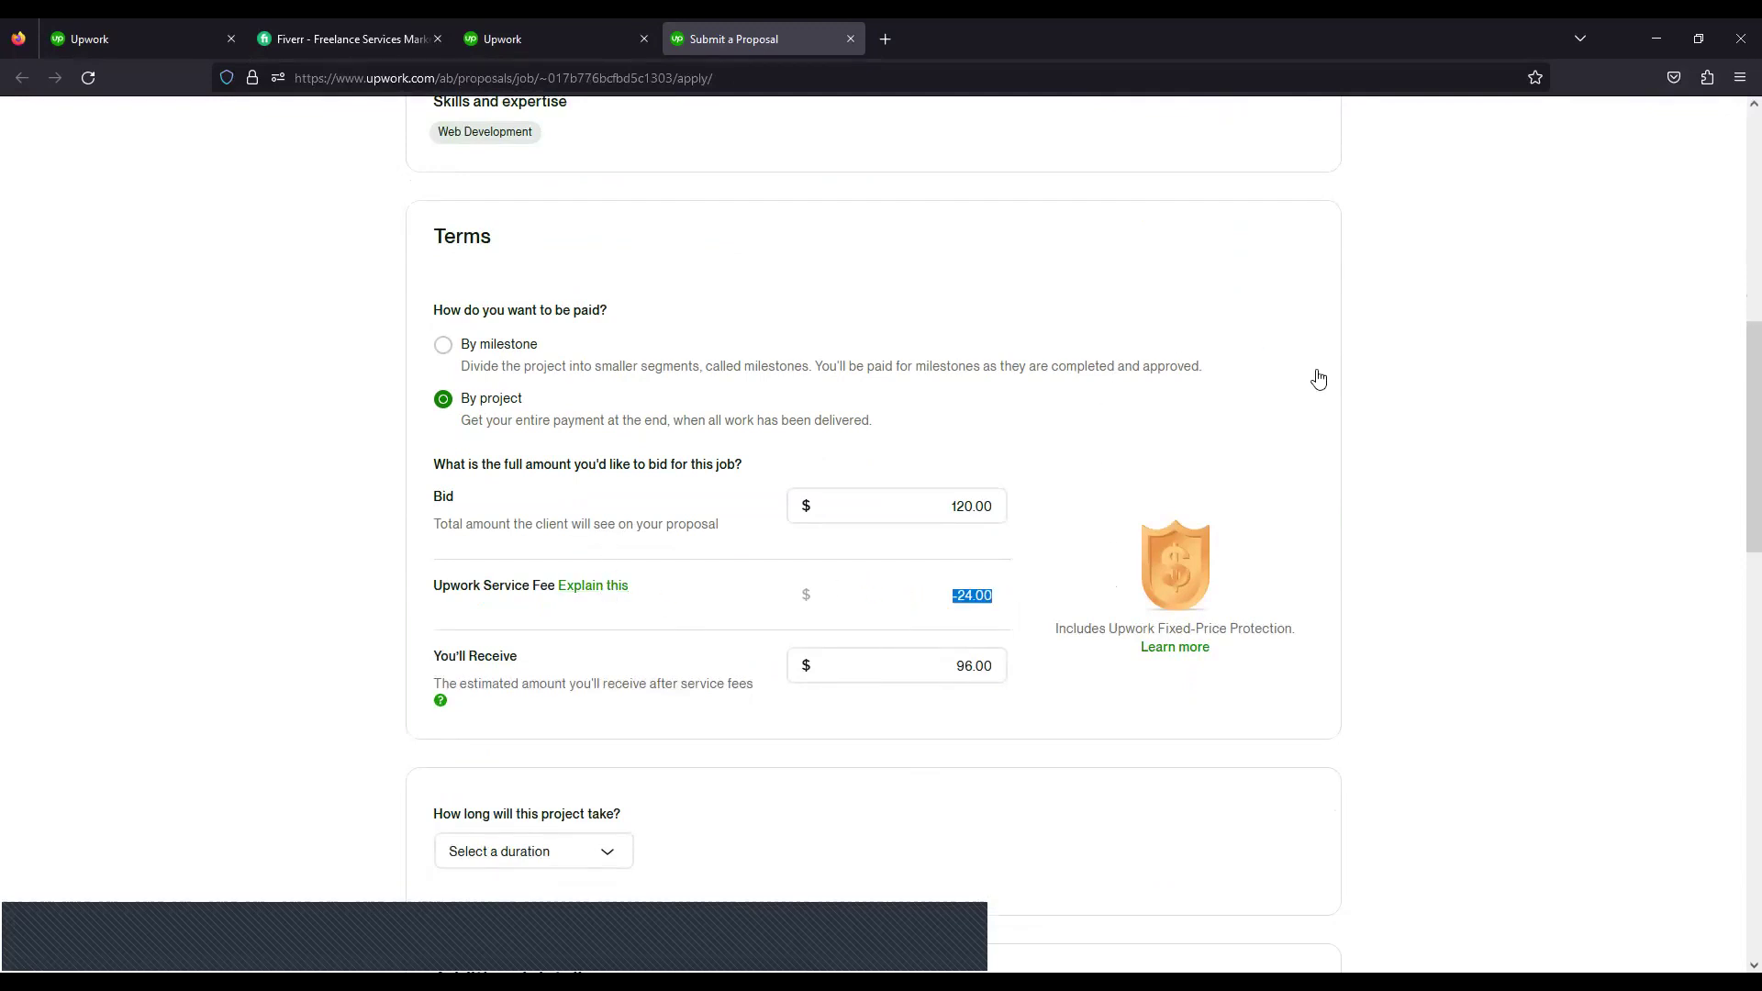
- Switch the payment terms back to By milestone and review the proposal settings, job details and milestone totals
click(872, 367)
scroll(877, 375, up, 6)
scroll(879, 375, up, 3)
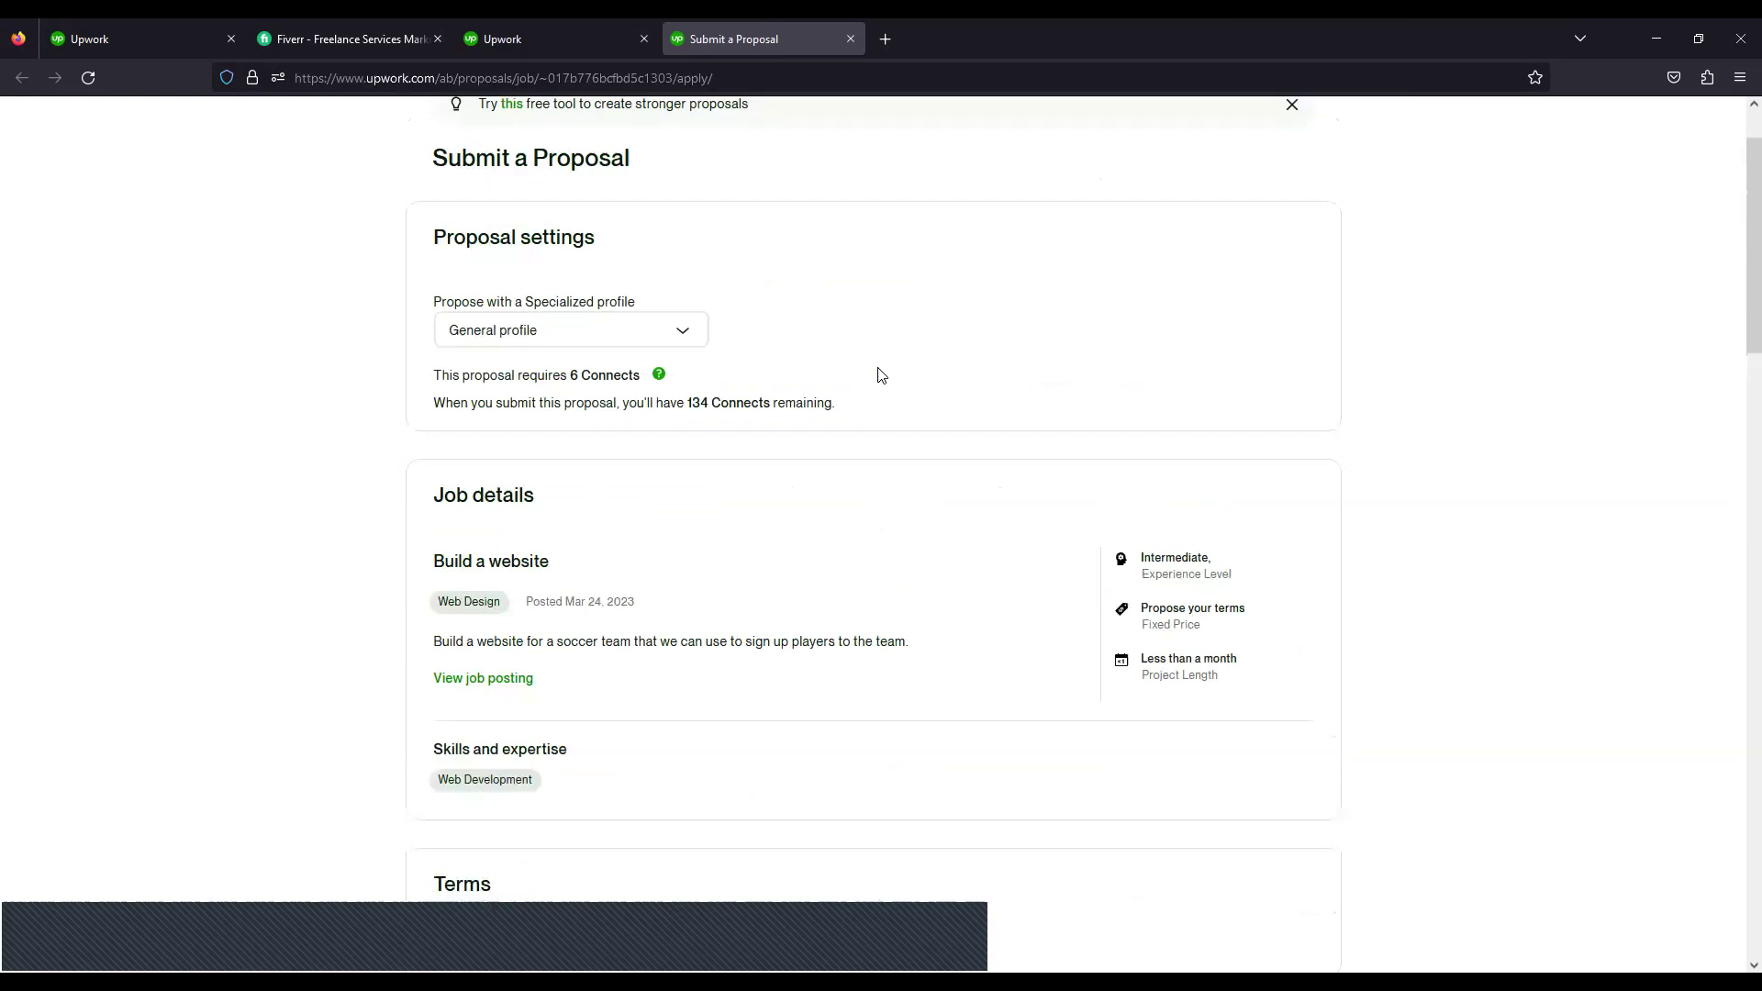
scroll(879, 374, down, 3)
scroll(879, 374, down, 7)
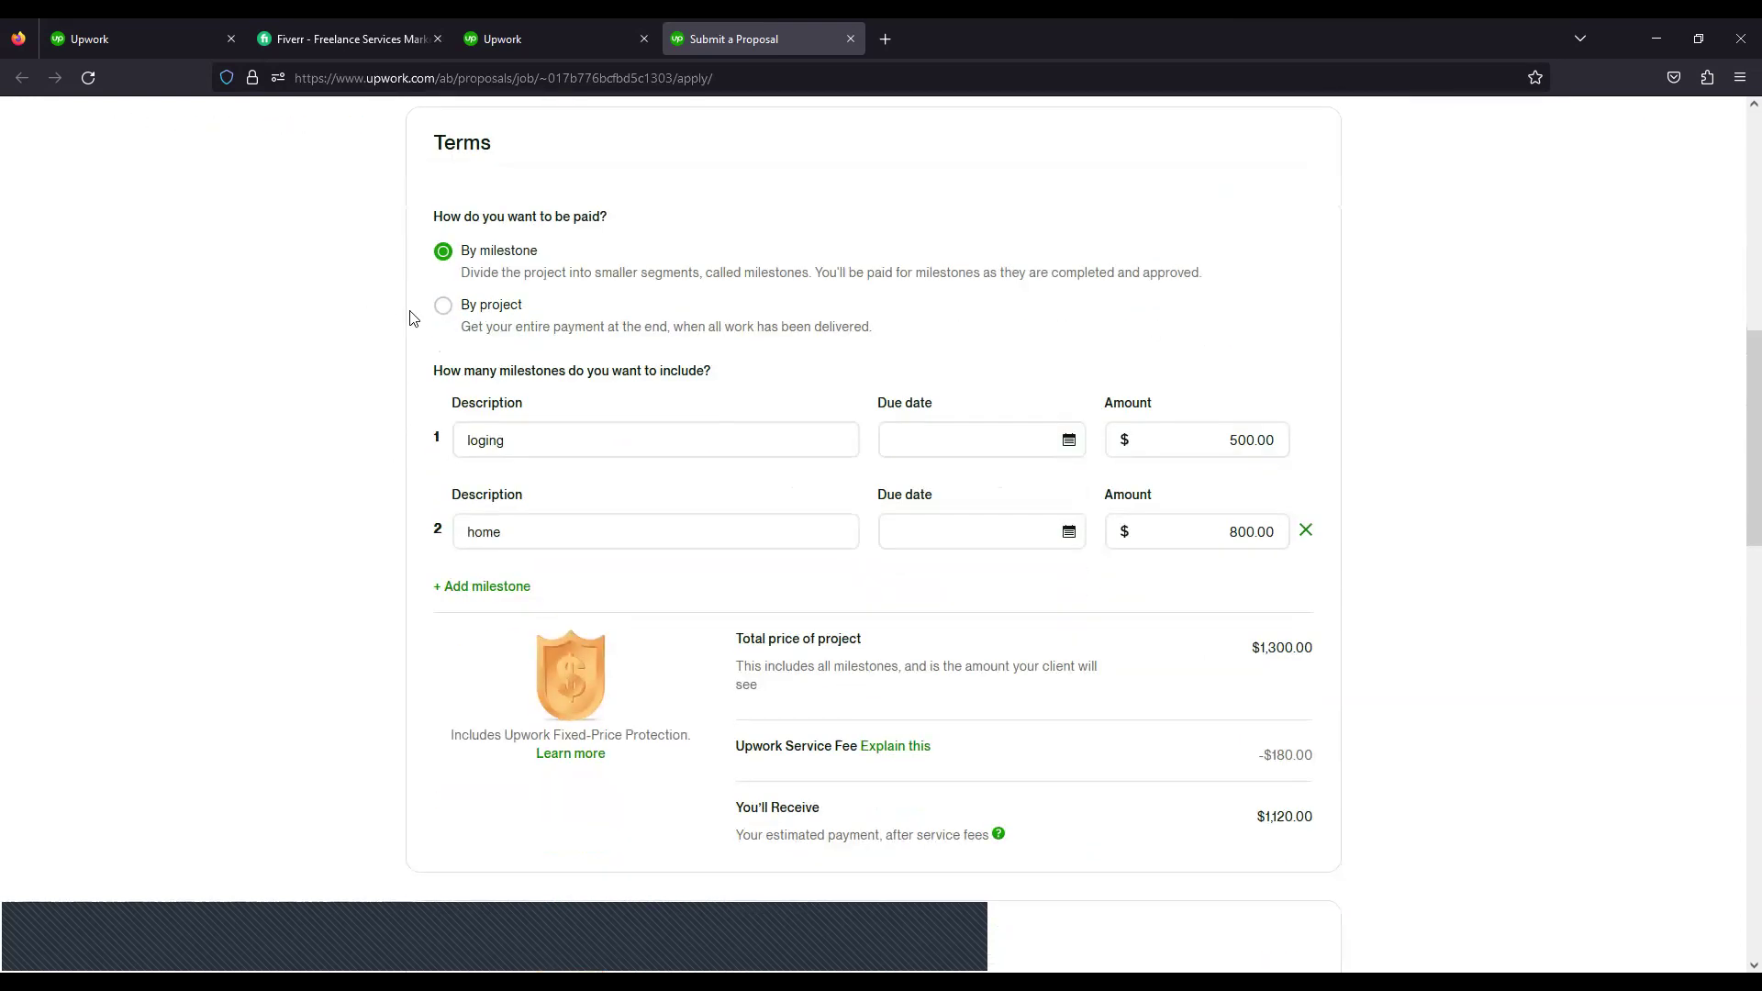
- Choose payment By project again and review the amount received after fees and the project duration section
click(445, 311)
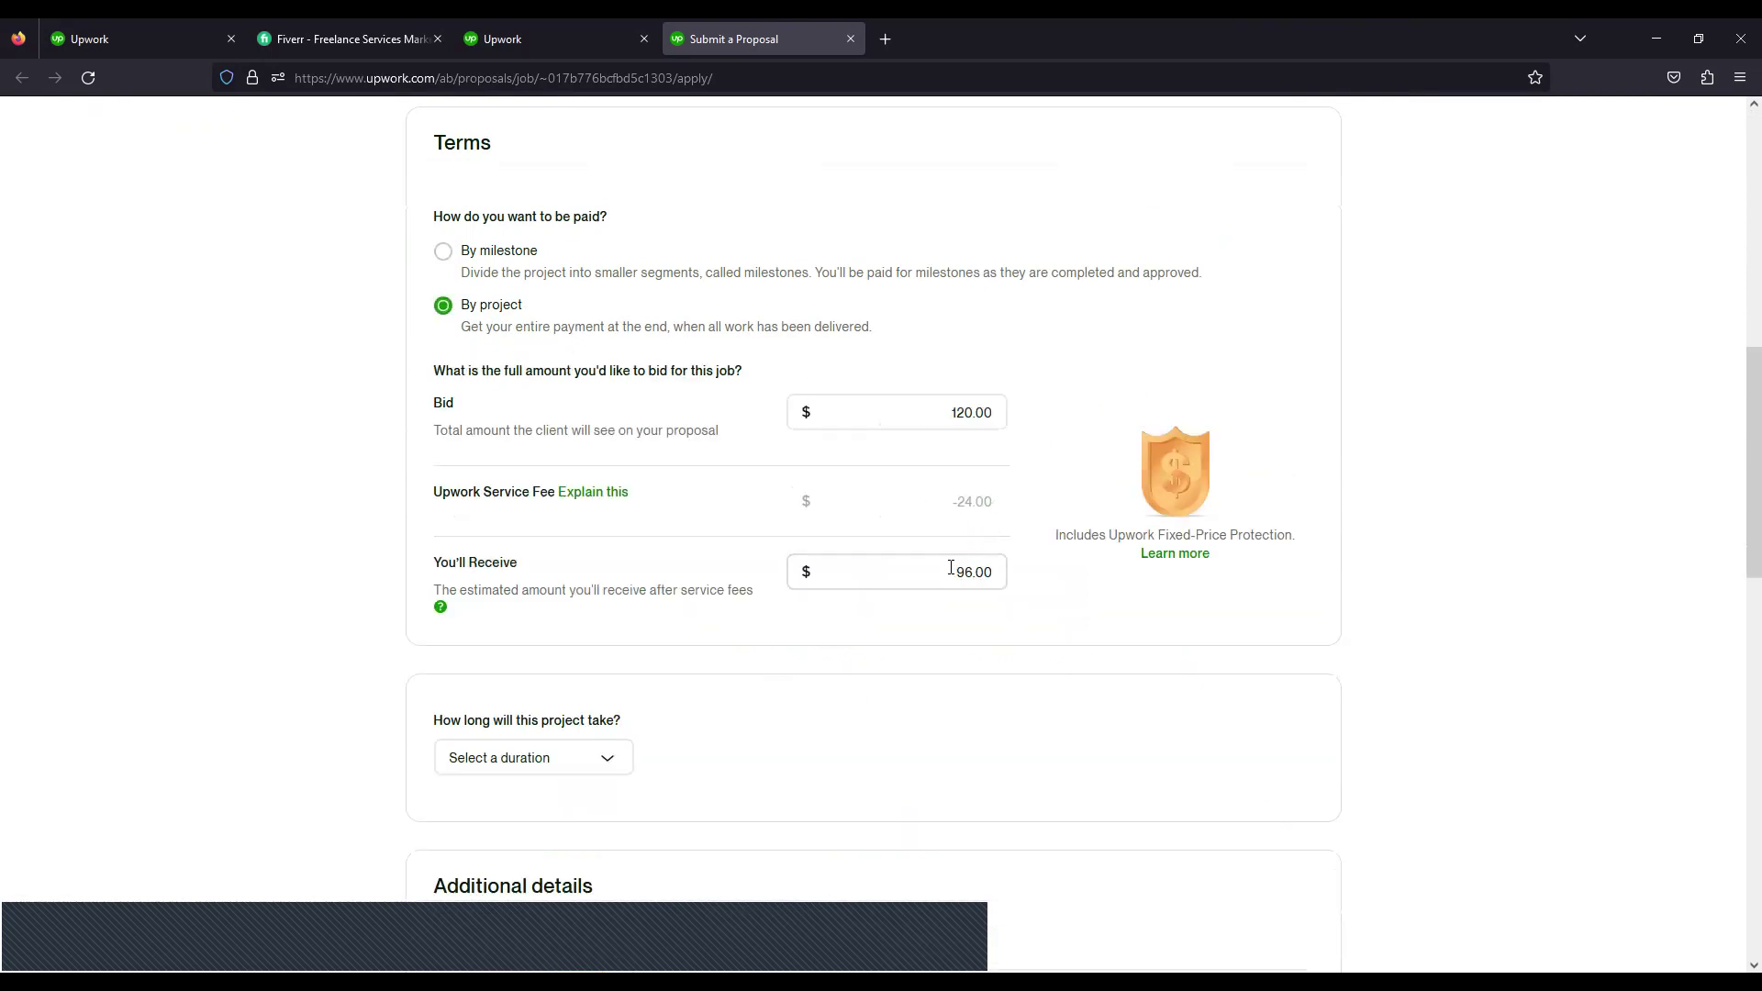
key(Tab)
key(Tab)
key(Tab)
scroll(542, 487, down, 3)
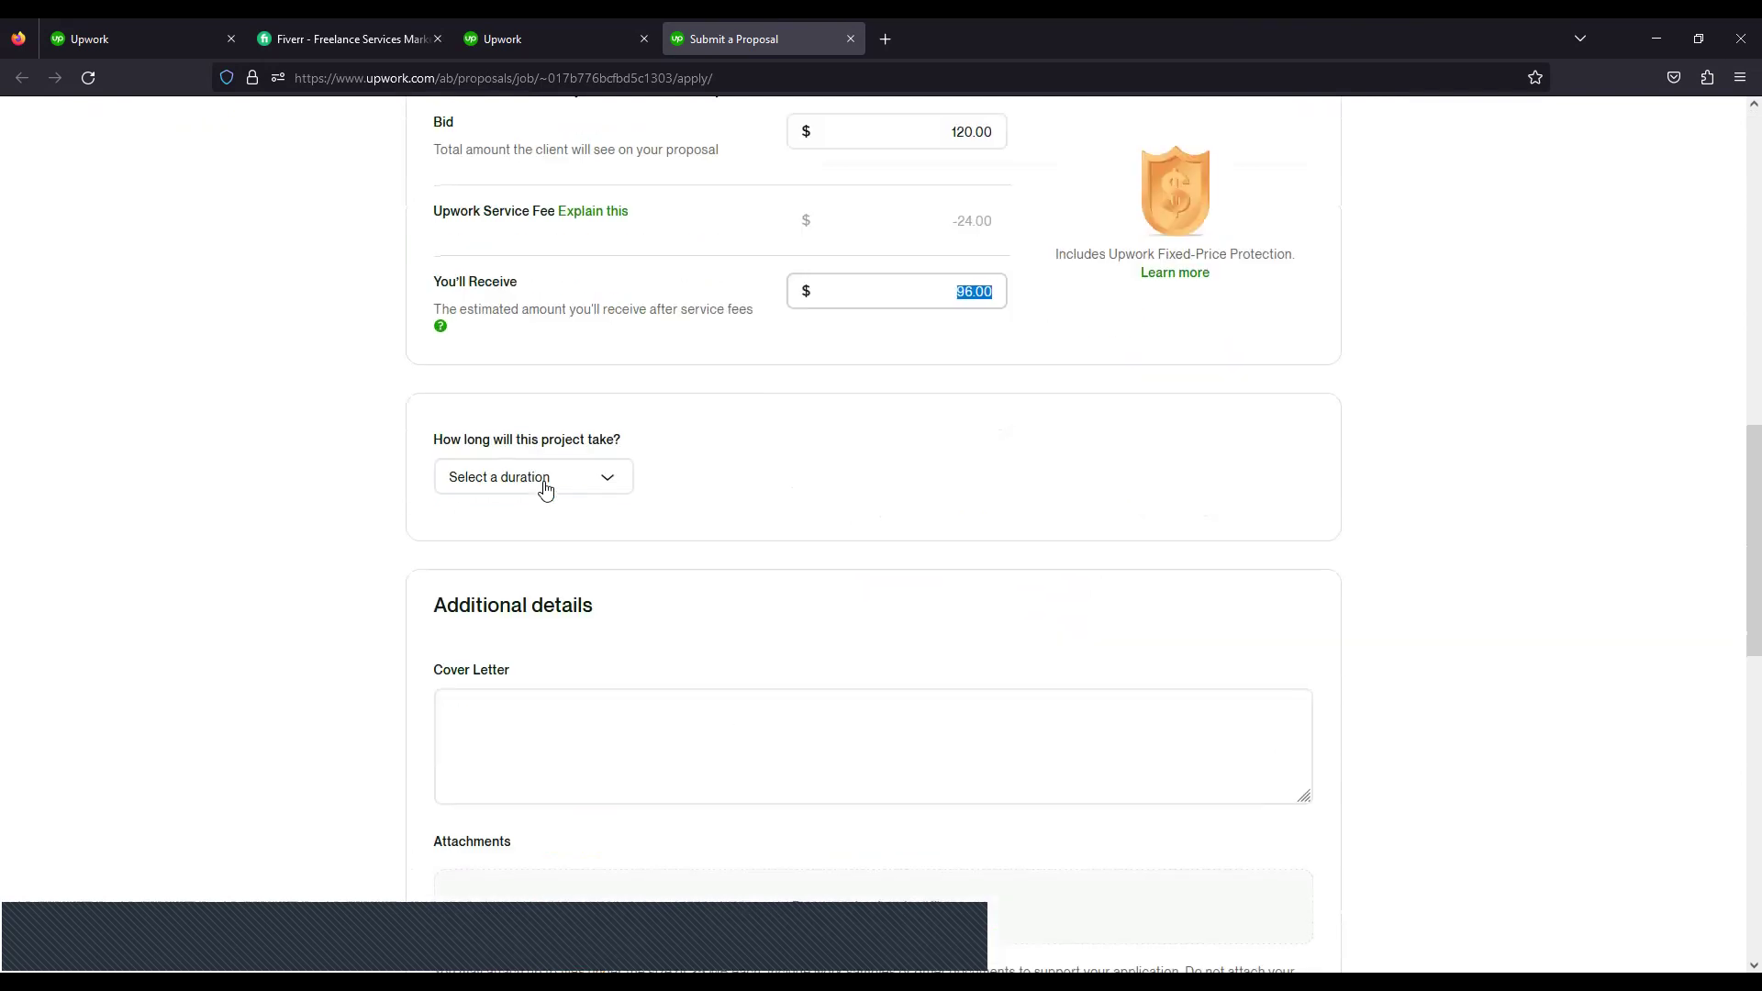
- Set the project duration to Less than 1 month
click(544, 485)
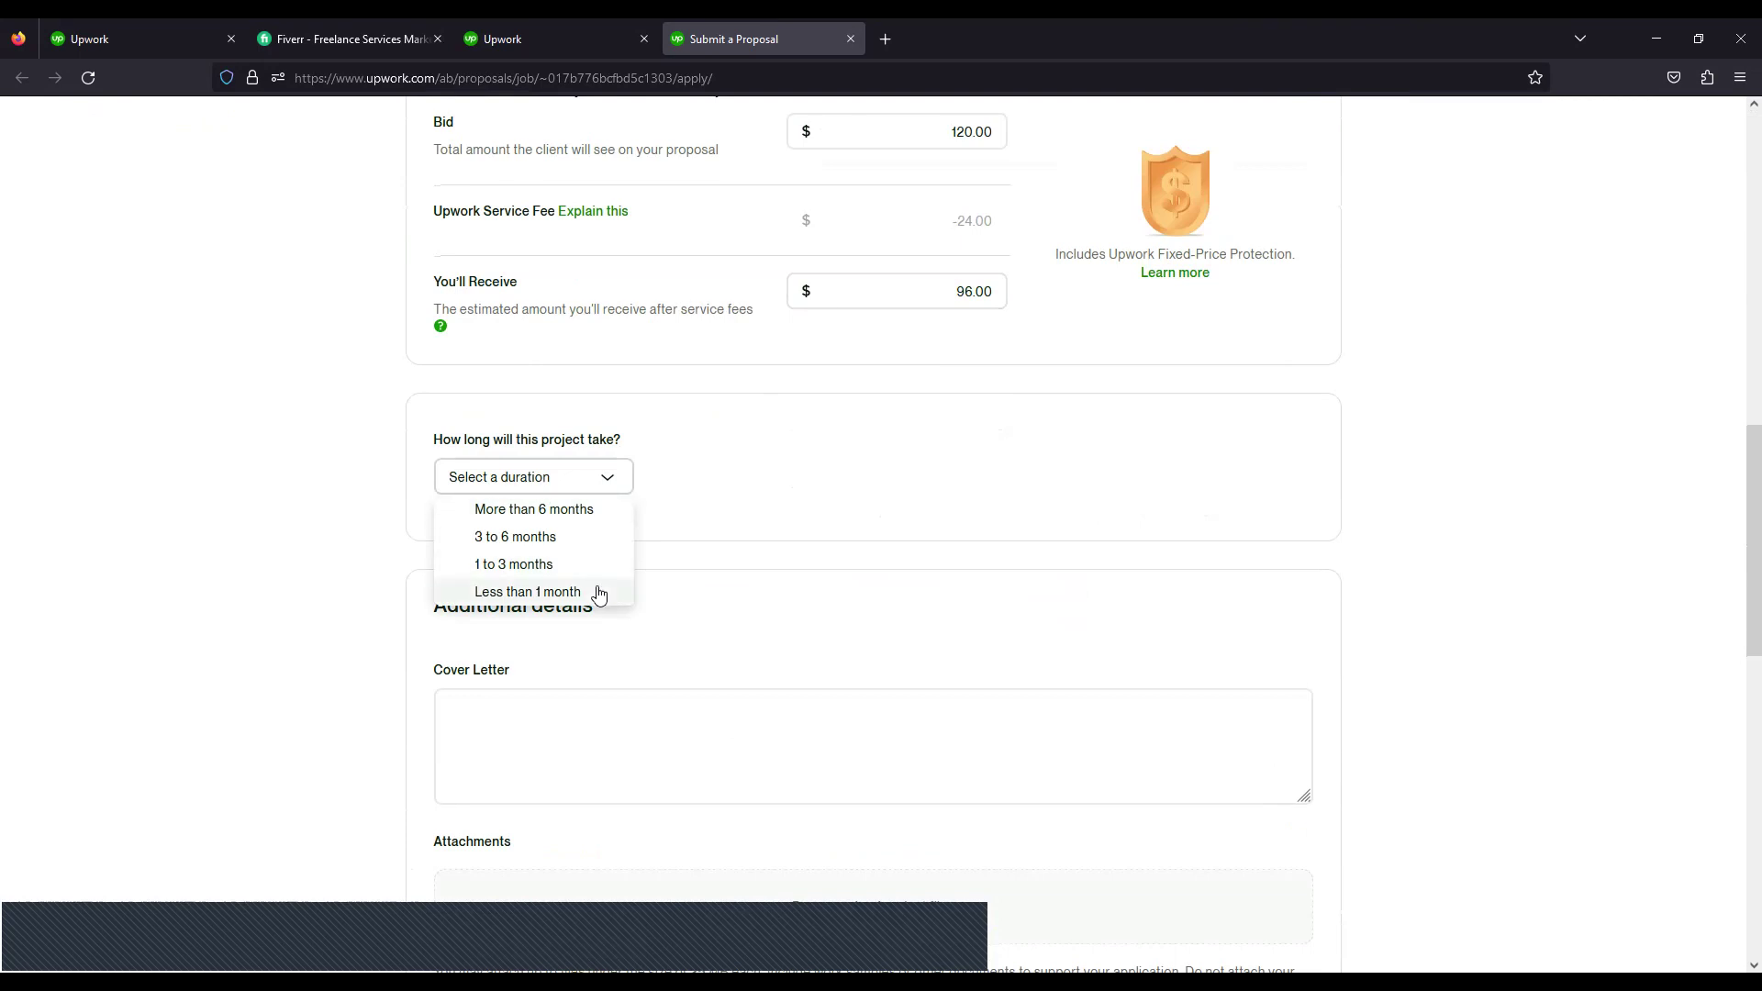
key(Down)
key(Down)
key(Return)
click(560, 475)
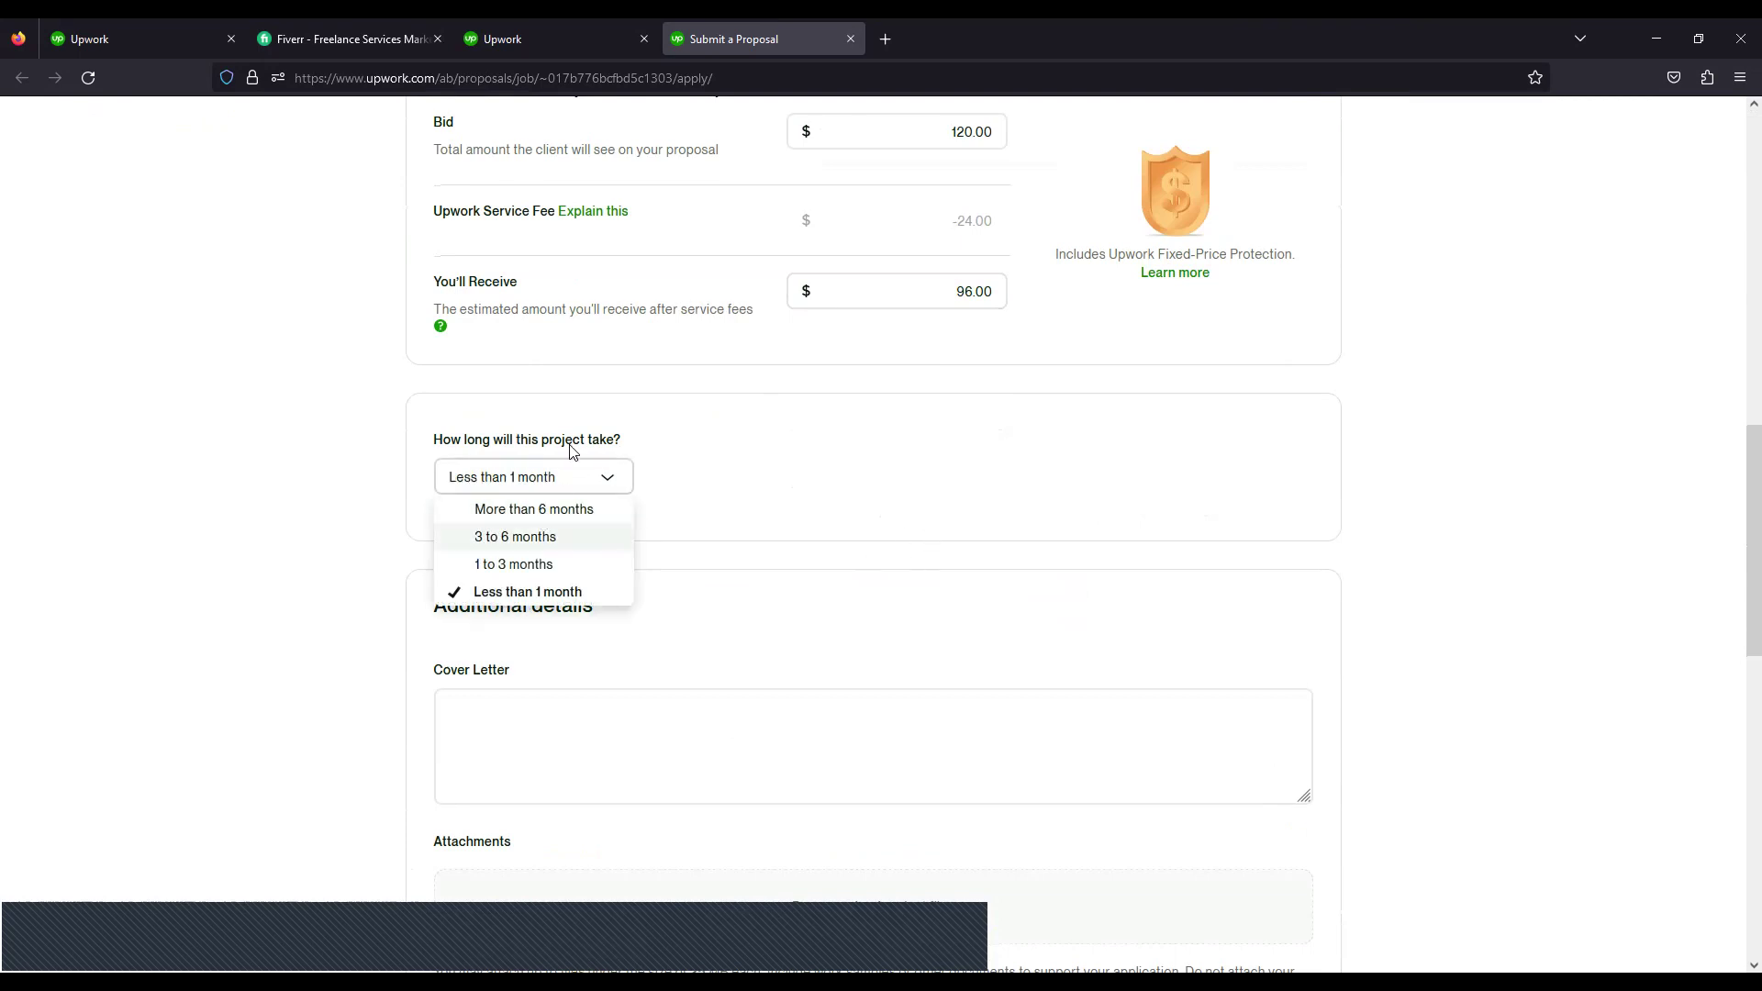
key(Down)
key(Escape)
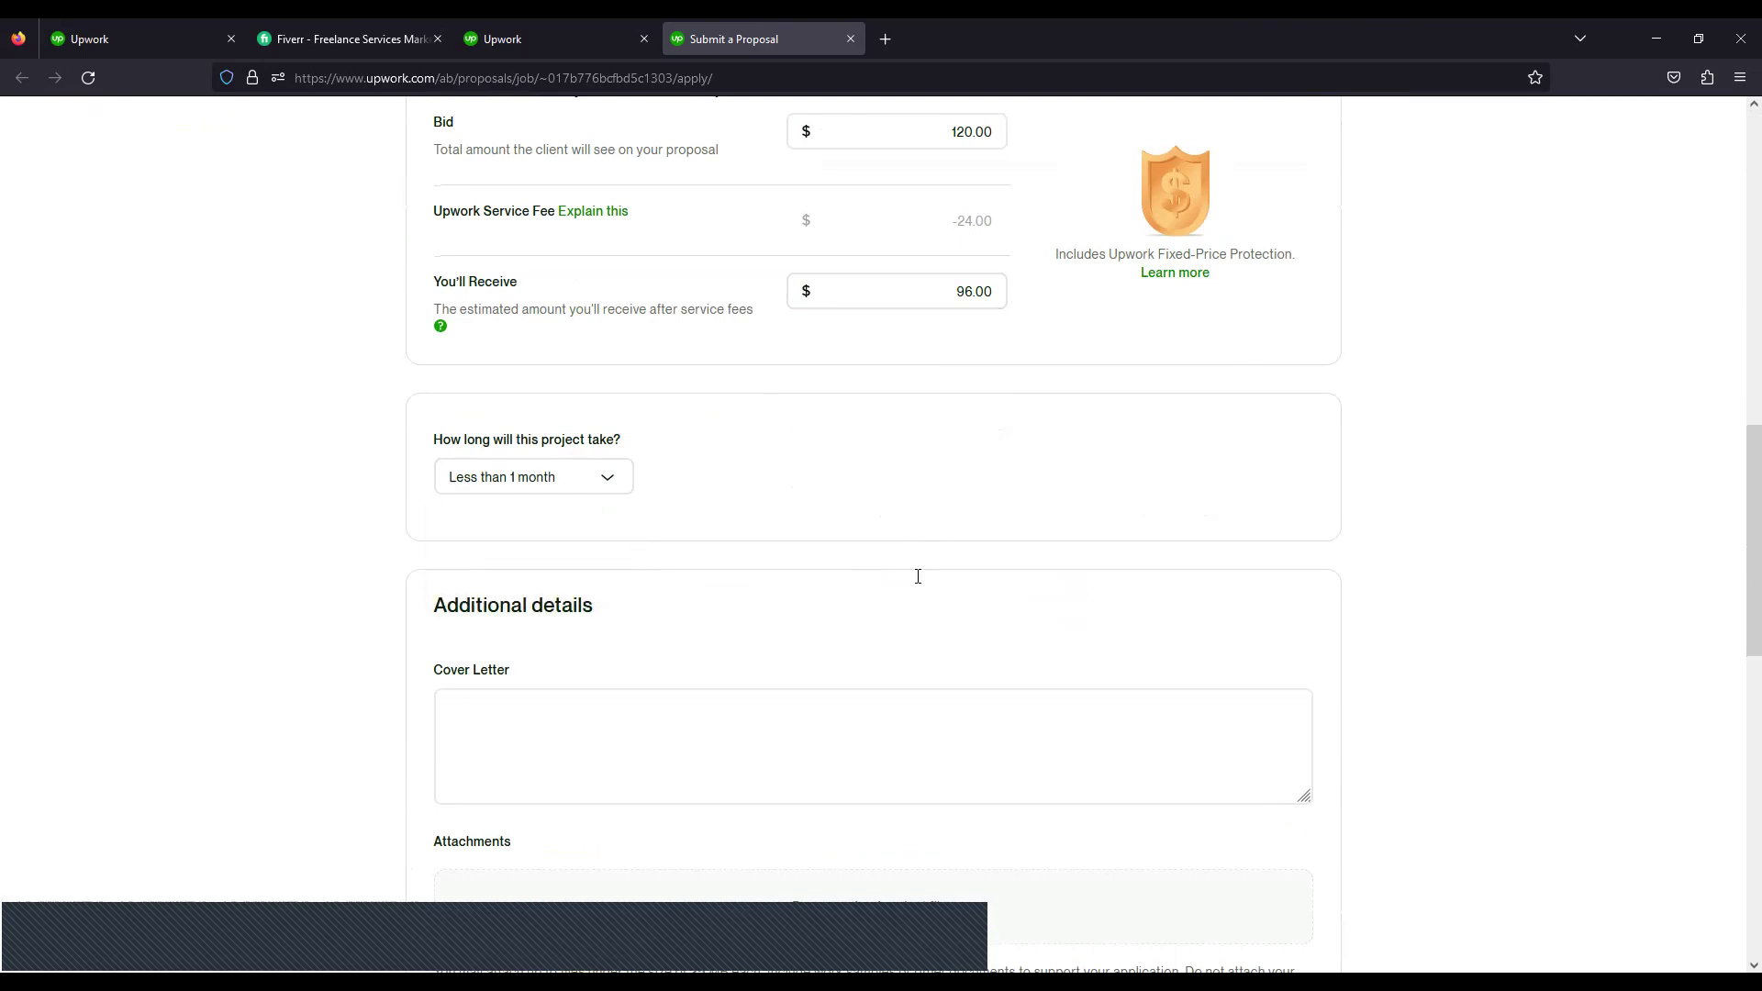
- Go to the cover letter field and recheck the proposal settings and job details for writing it
scroll(649, 556, down, 2)
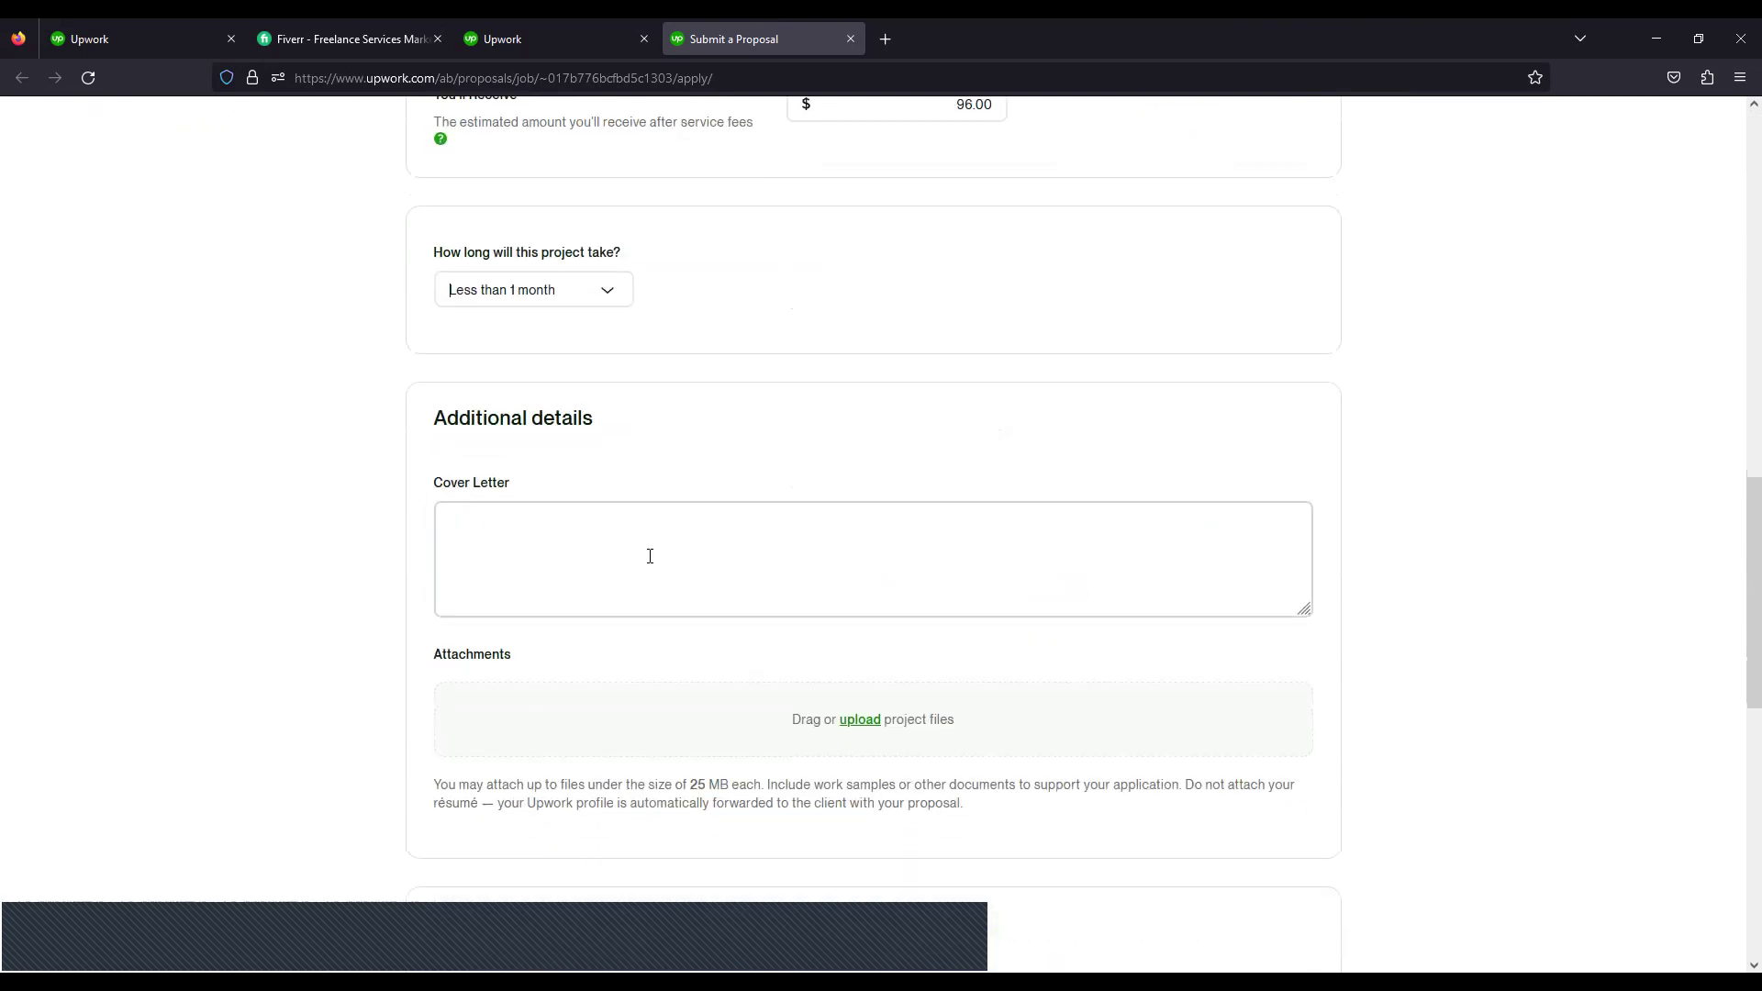
click(572, 553)
scroll(452, 519, up, 10)
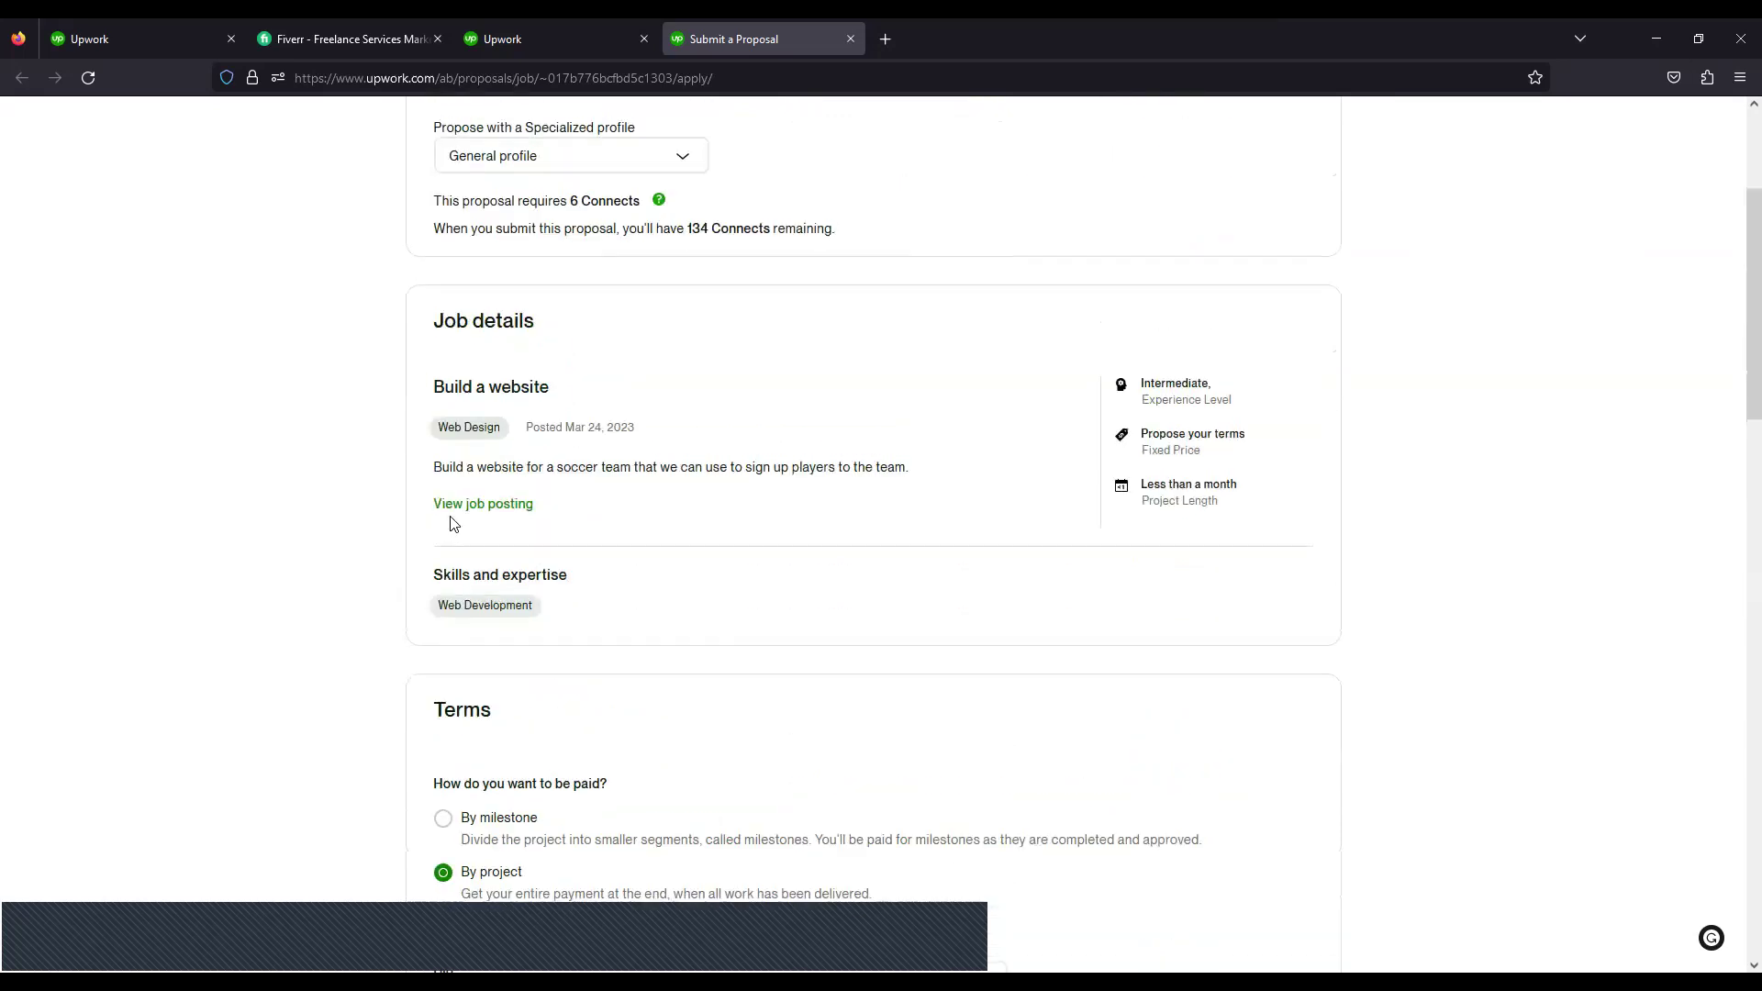
scroll(449, 520, up, 3)
scroll(449, 519, down, 3)
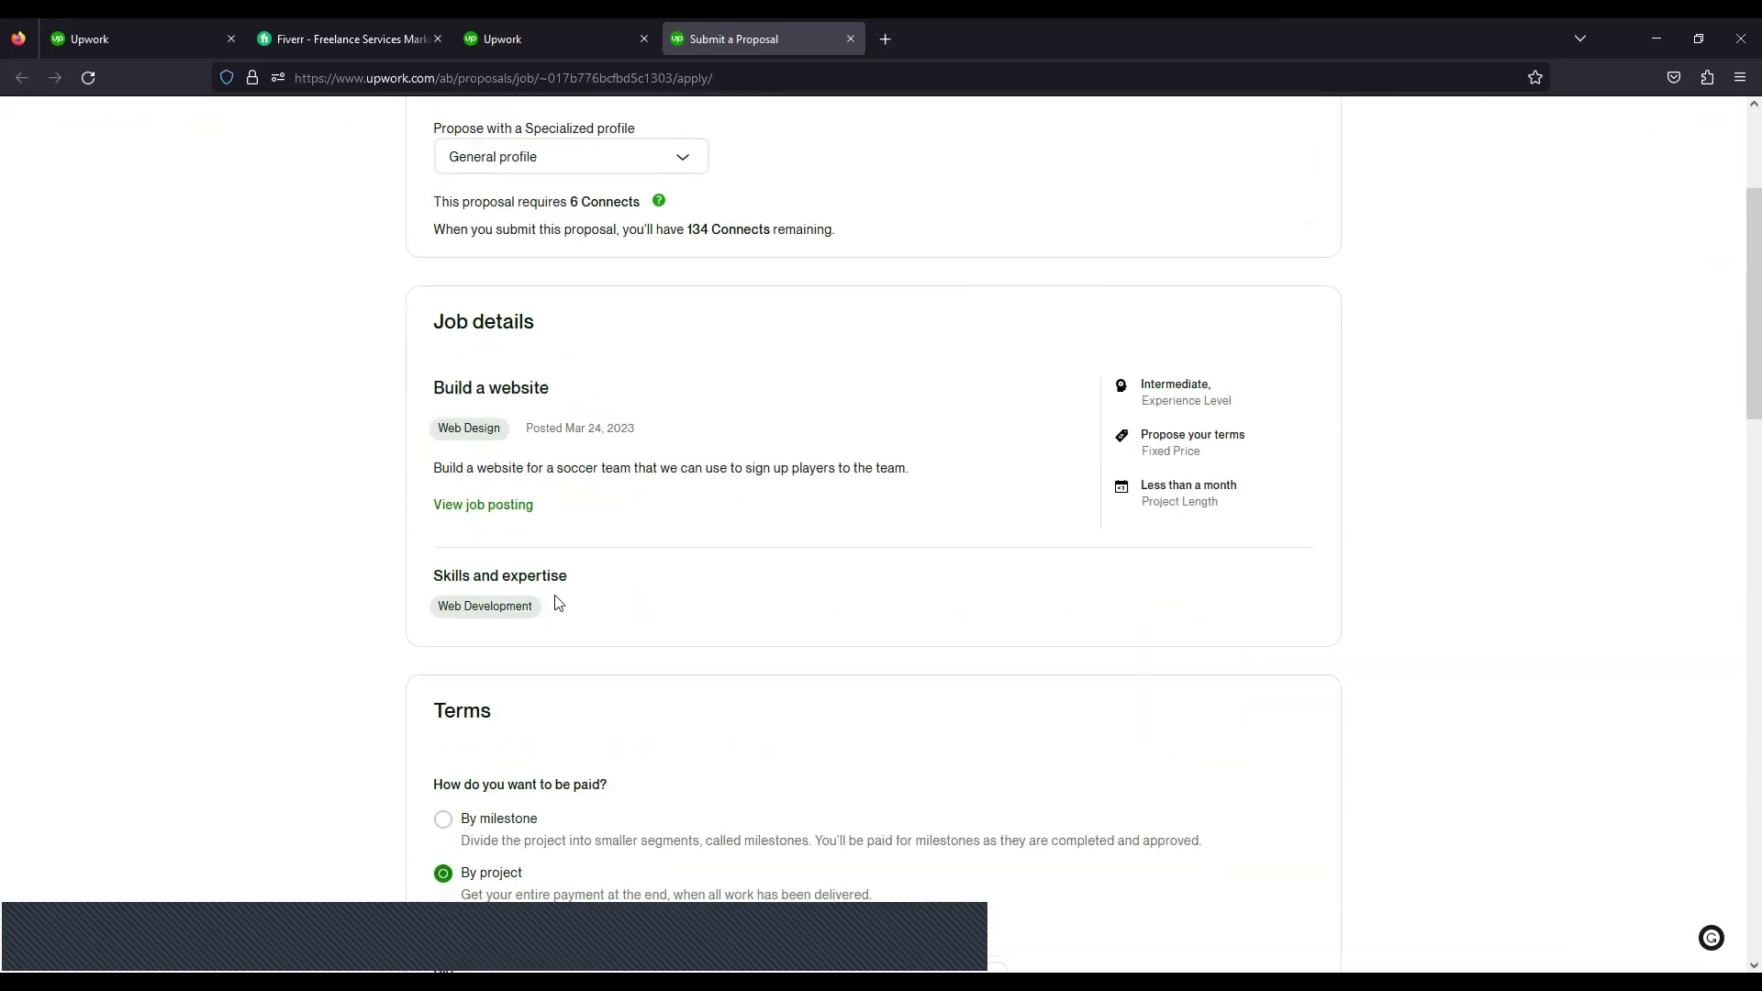
scroll(557, 603, up, 2)
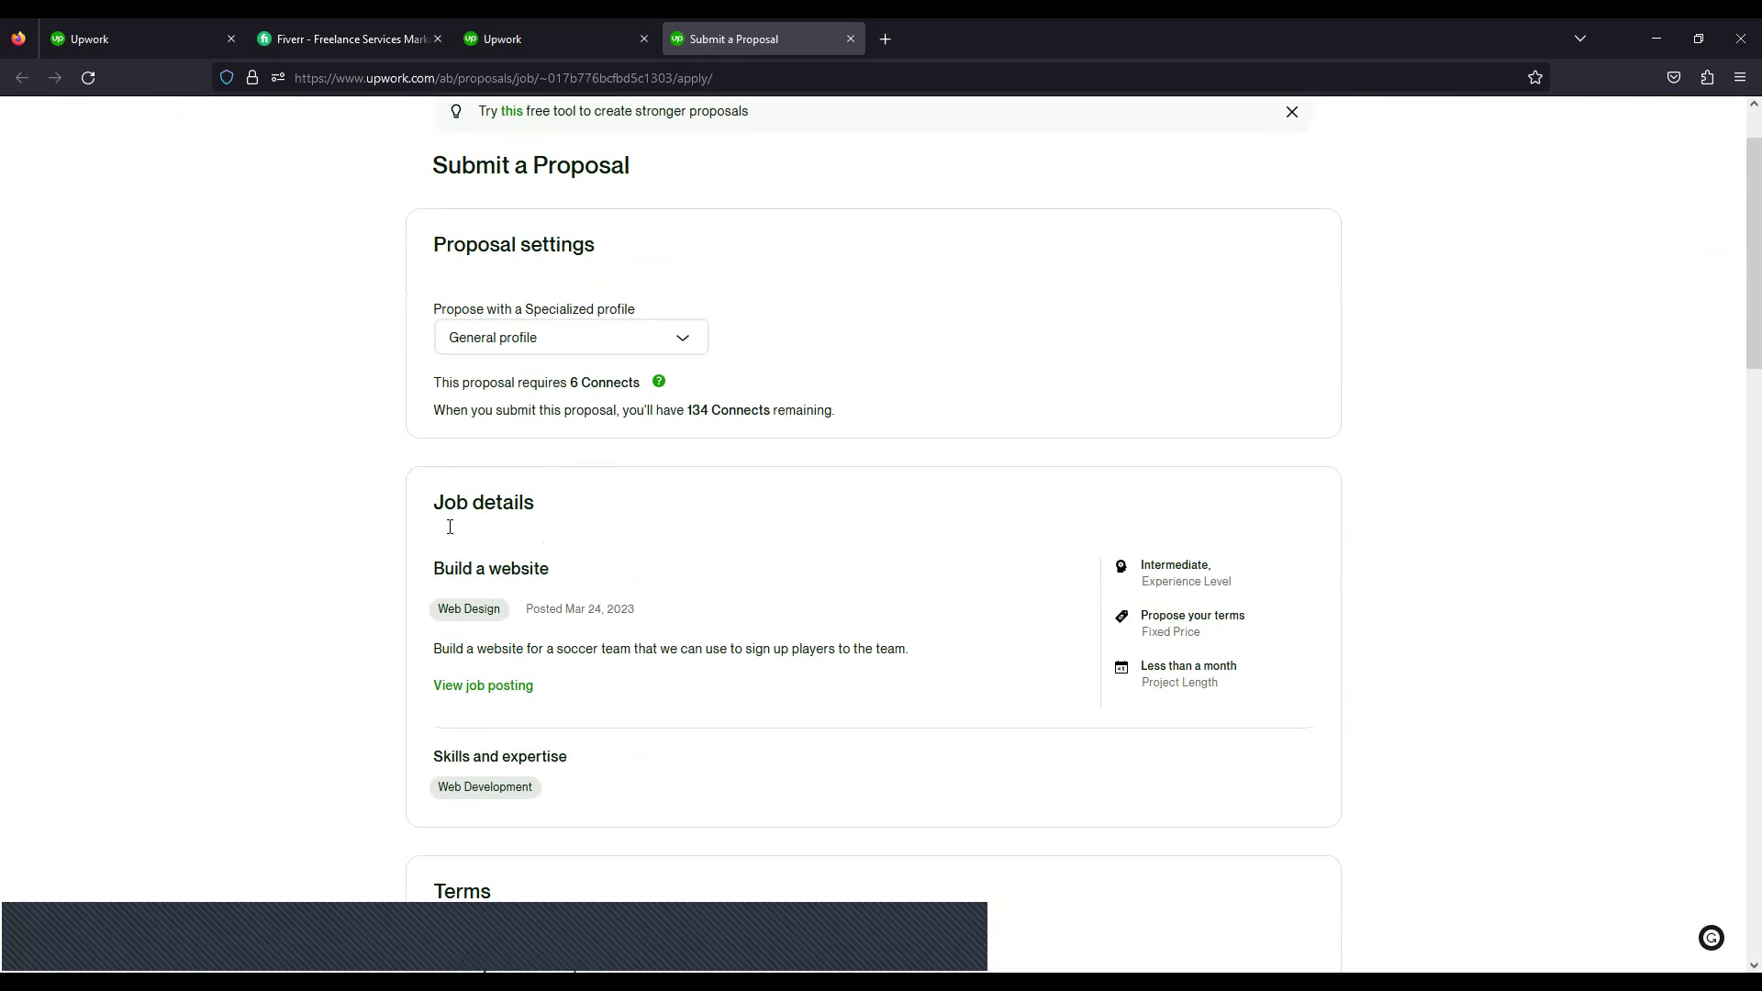
scroll(450, 526, down, 10)
scroll(450, 526, down, 1)
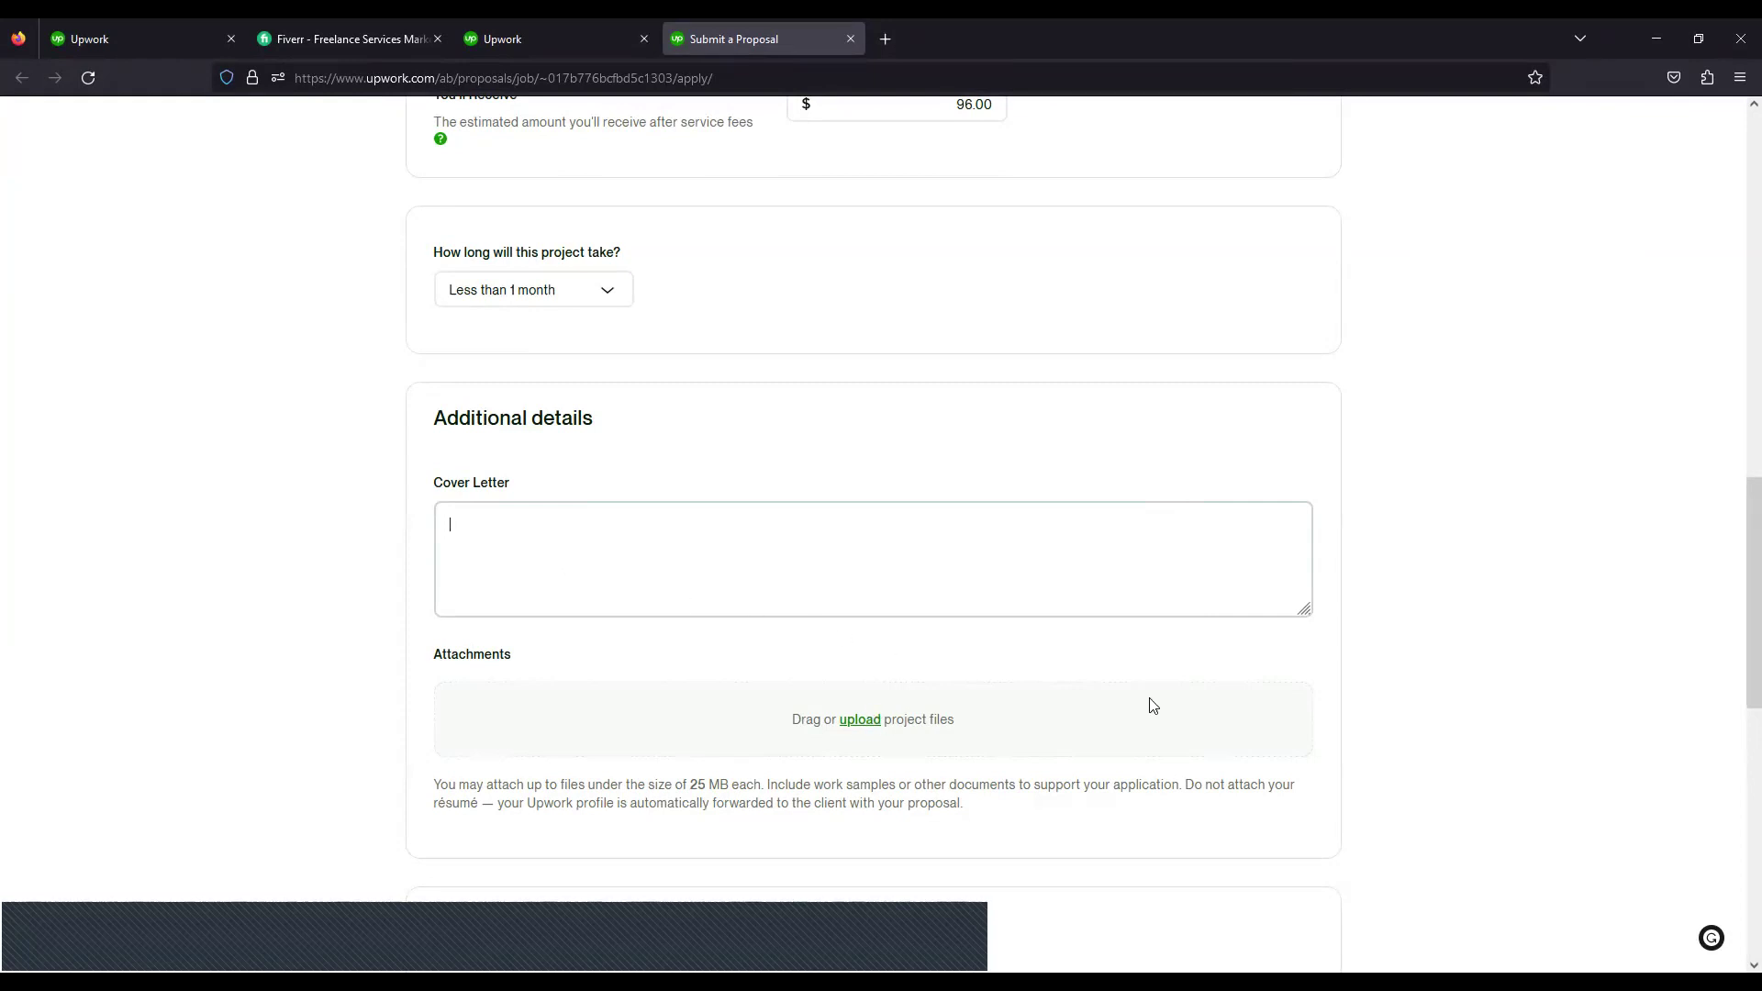
- Examine the cover letter and attachments sections, the rules for boosting the proposal, and the live Connects bids
click(636, 554)
scroll(563, 458, down, 1)
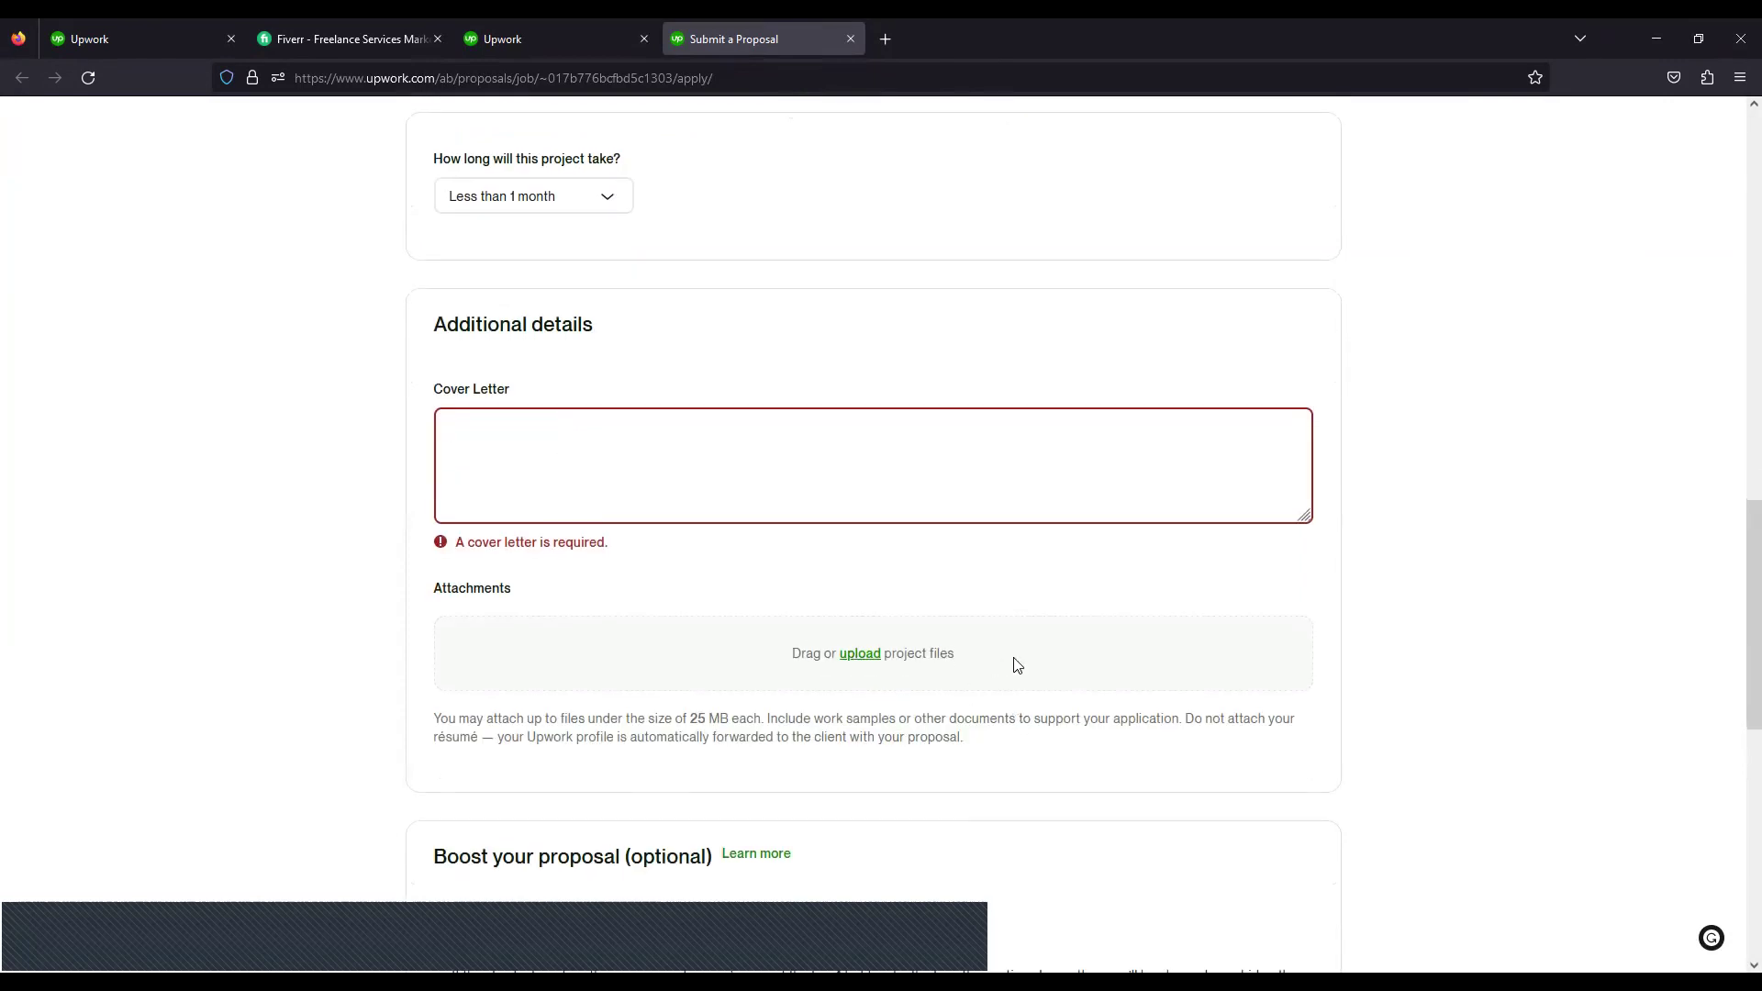
scroll(1016, 664, down, 2)
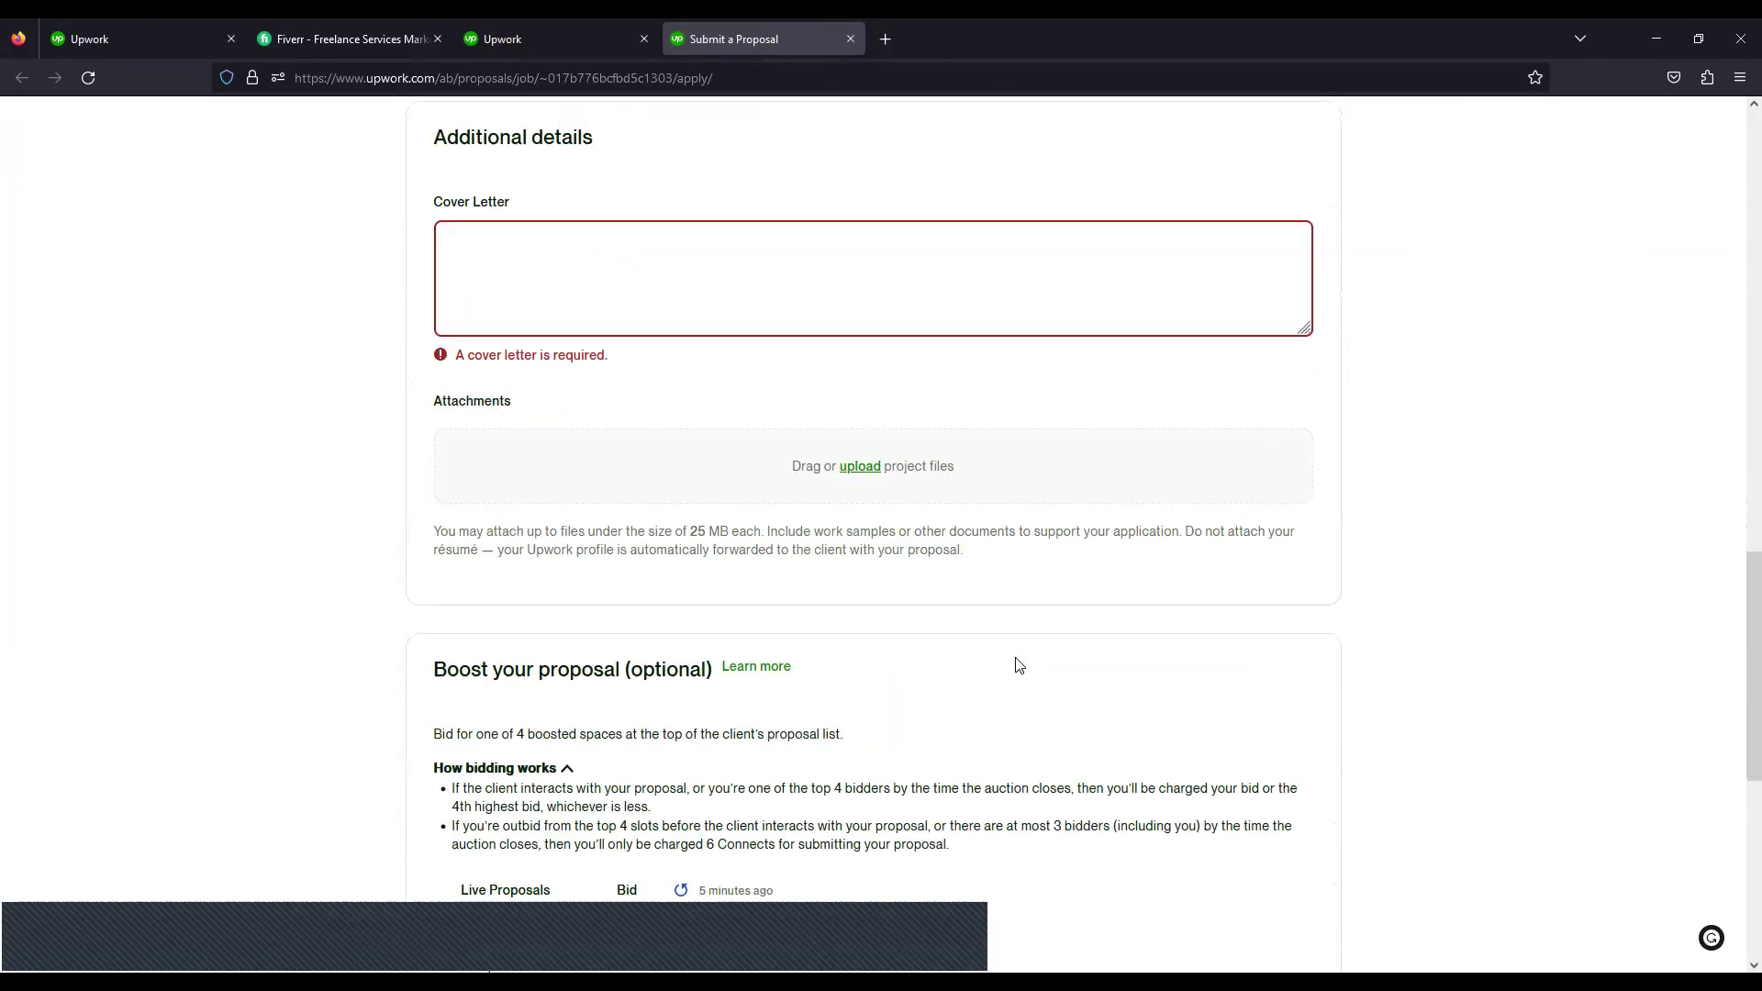
scroll(1016, 664, down, 2)
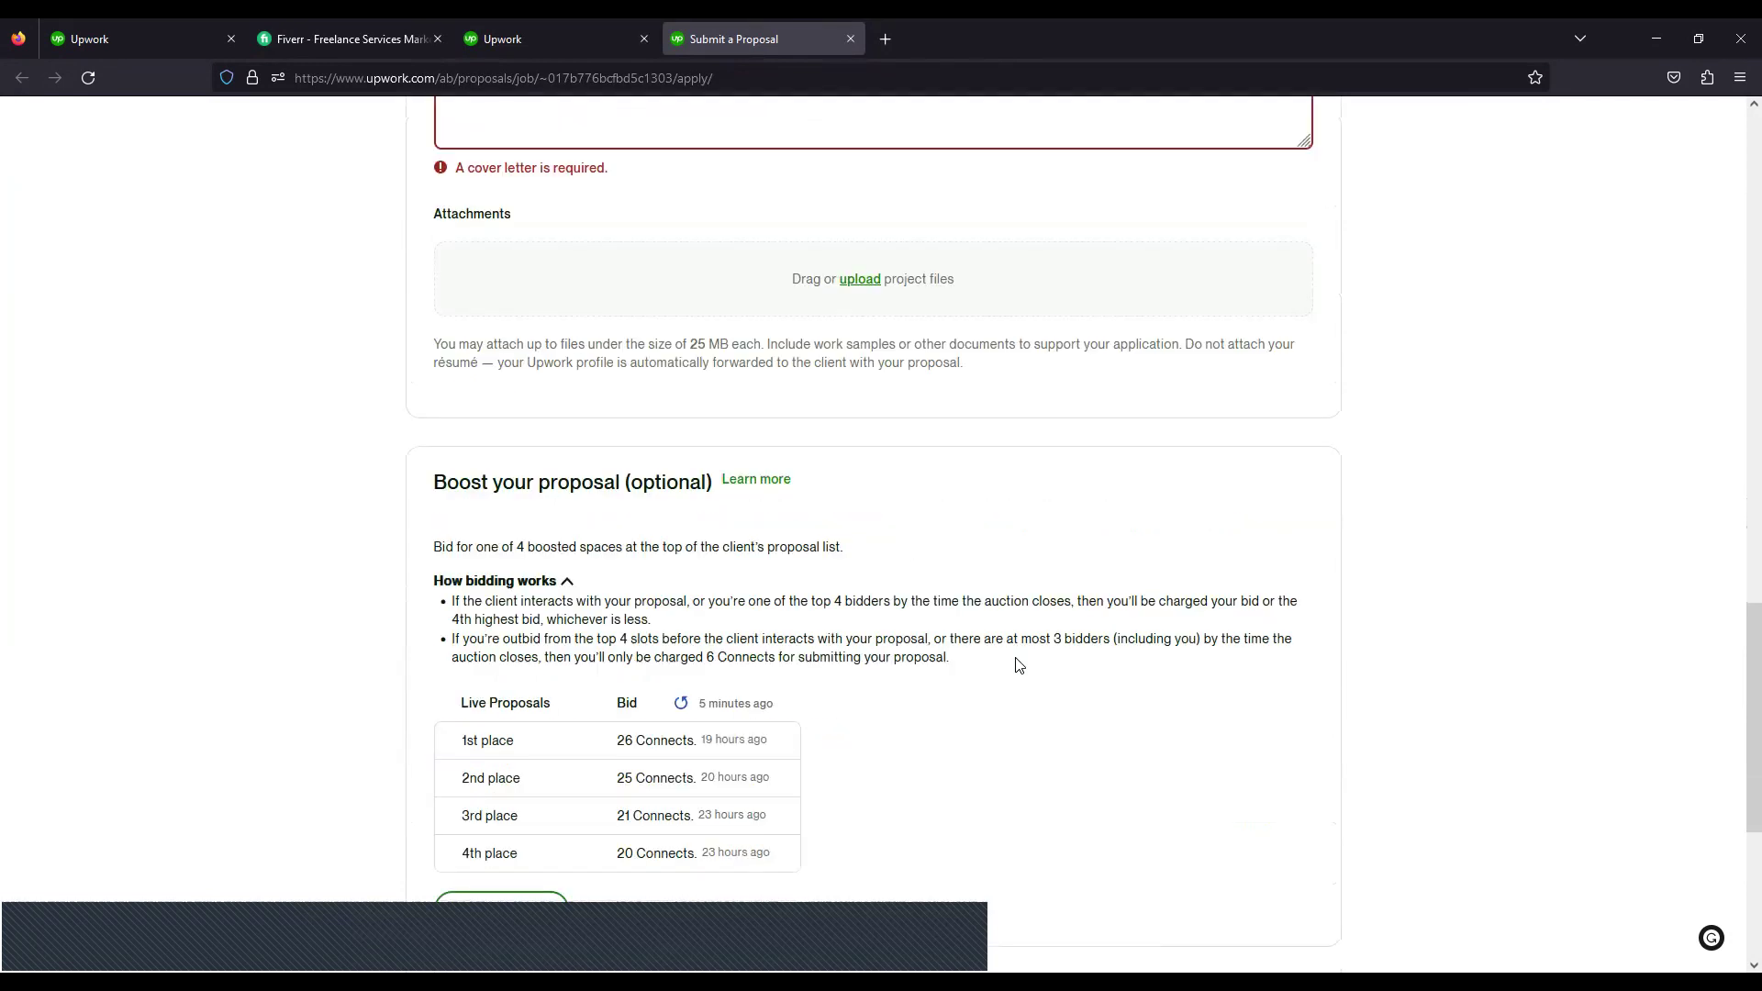
scroll(1016, 665, up, 3)
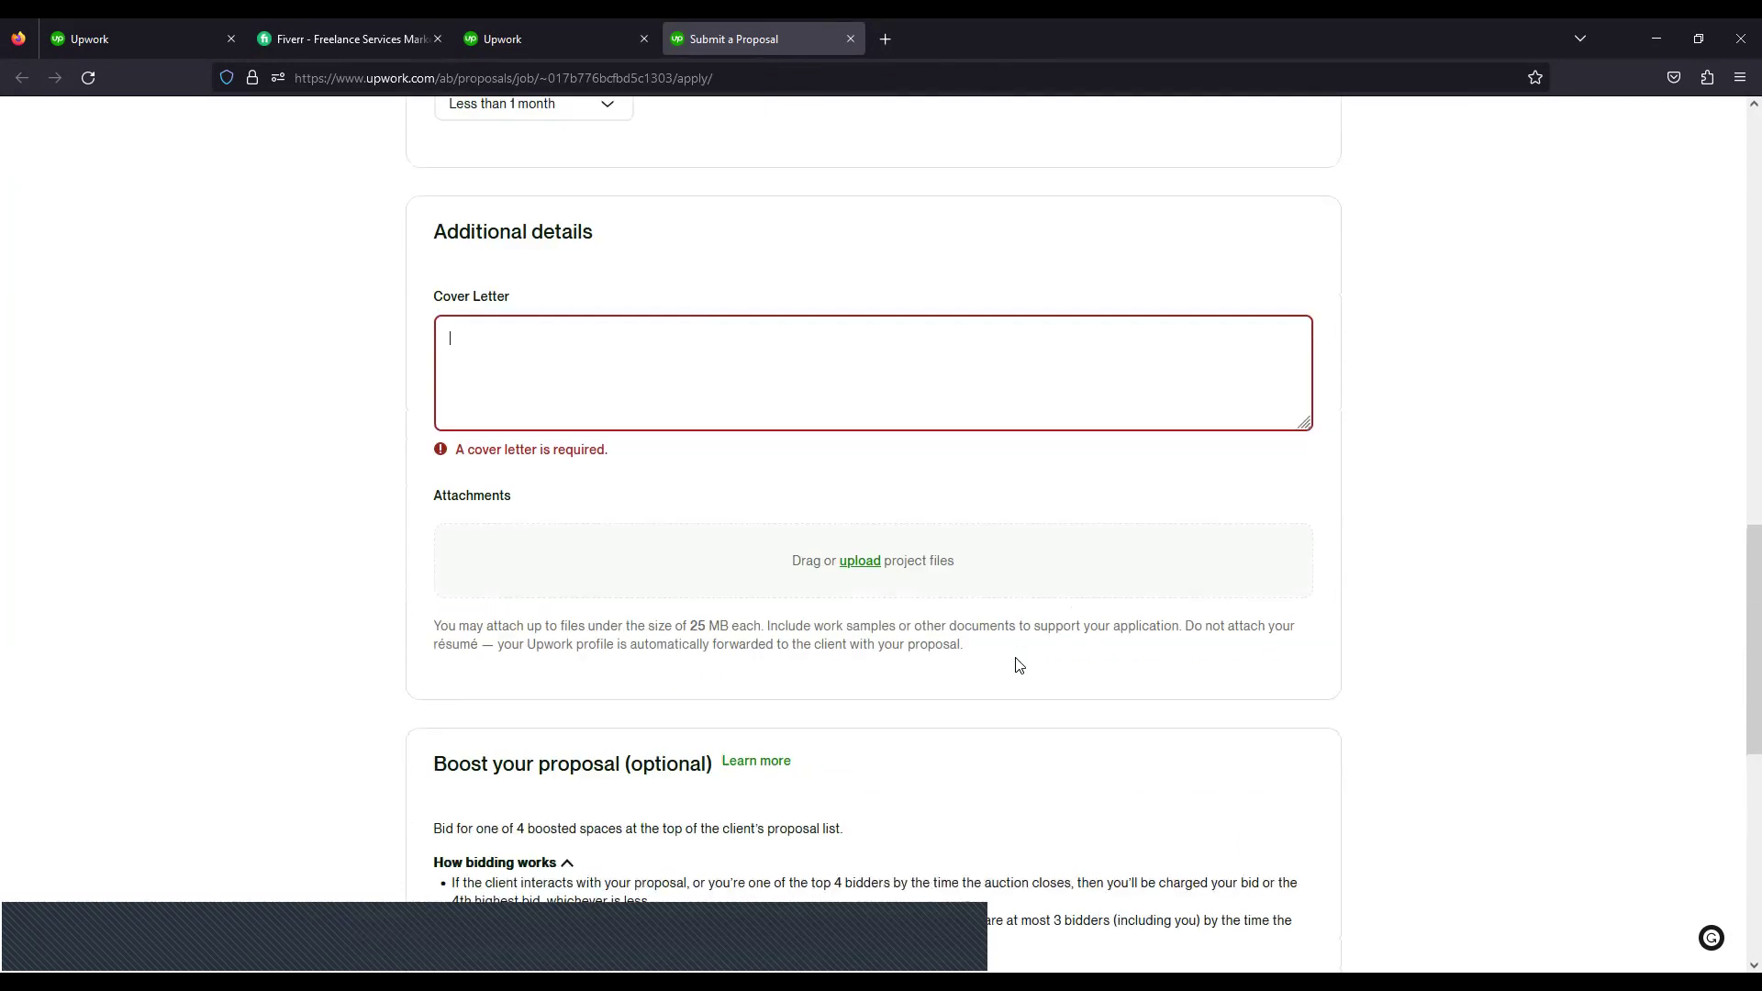
scroll(1017, 664, up, 1)
scroll(418, 515, down, 8)
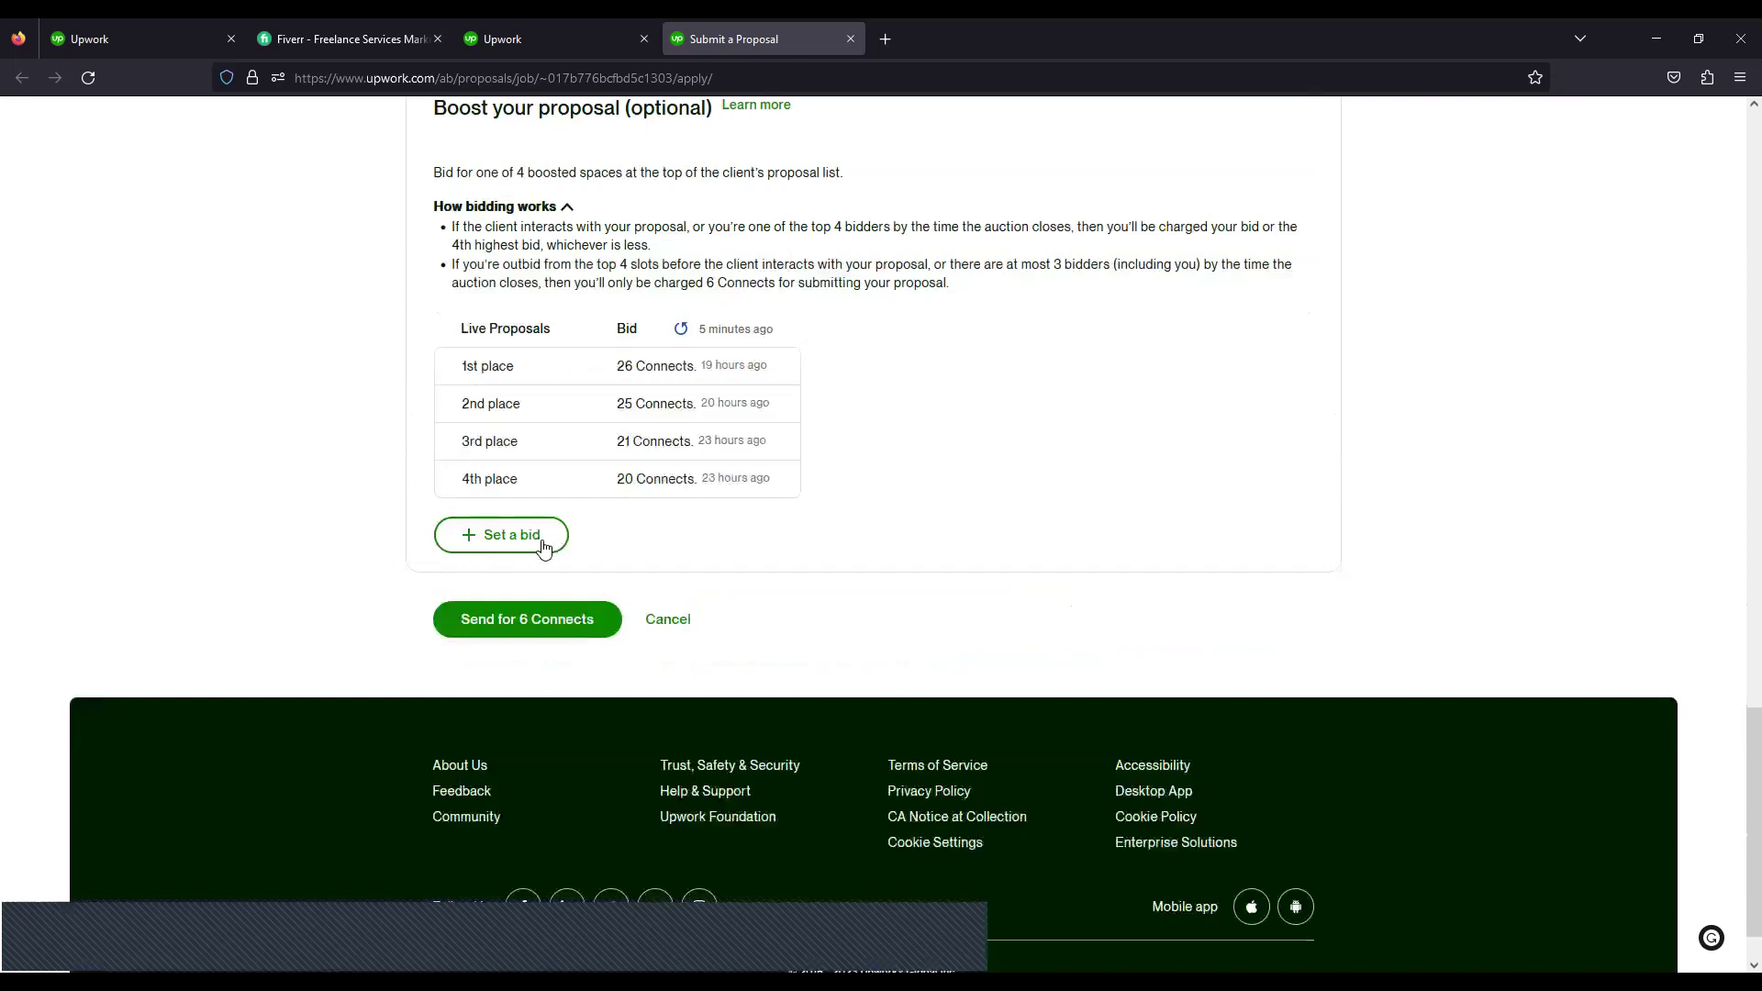
scroll(991, 312, up, 1)
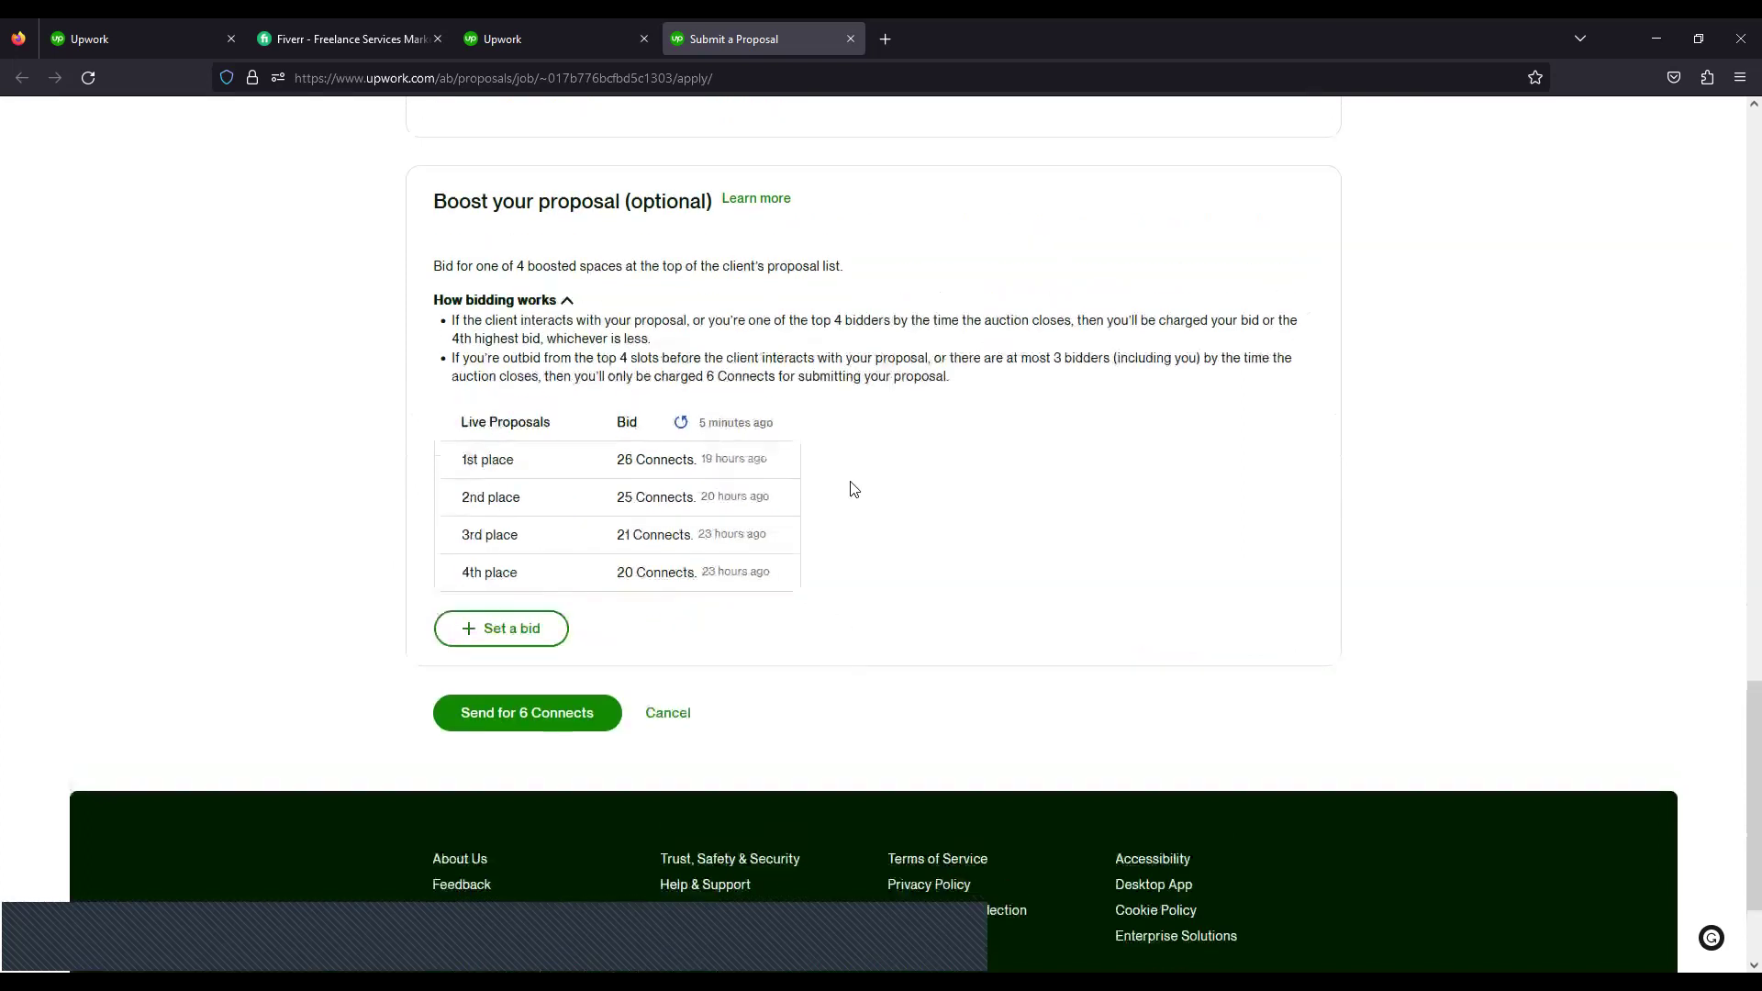
scroll(1020, 601, up, 1)
scroll(1076, 665, up, 3)
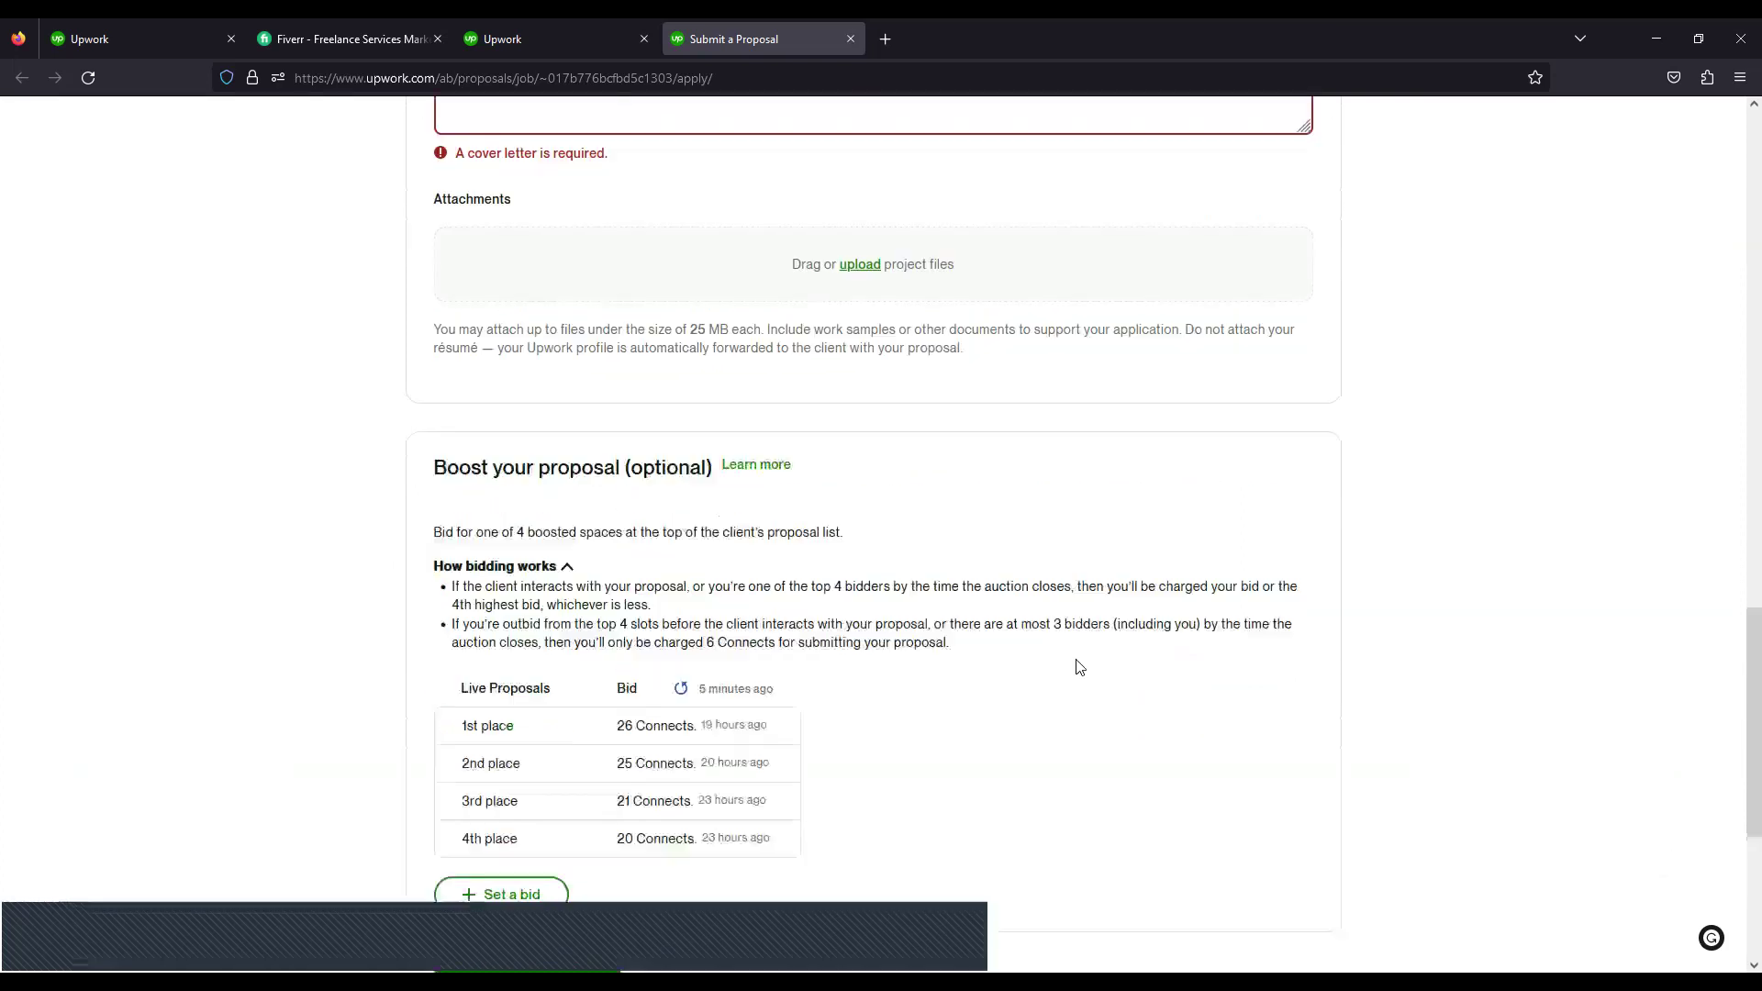
scroll(1077, 666, up, 2)
scroll(1075, 665, down, 2)
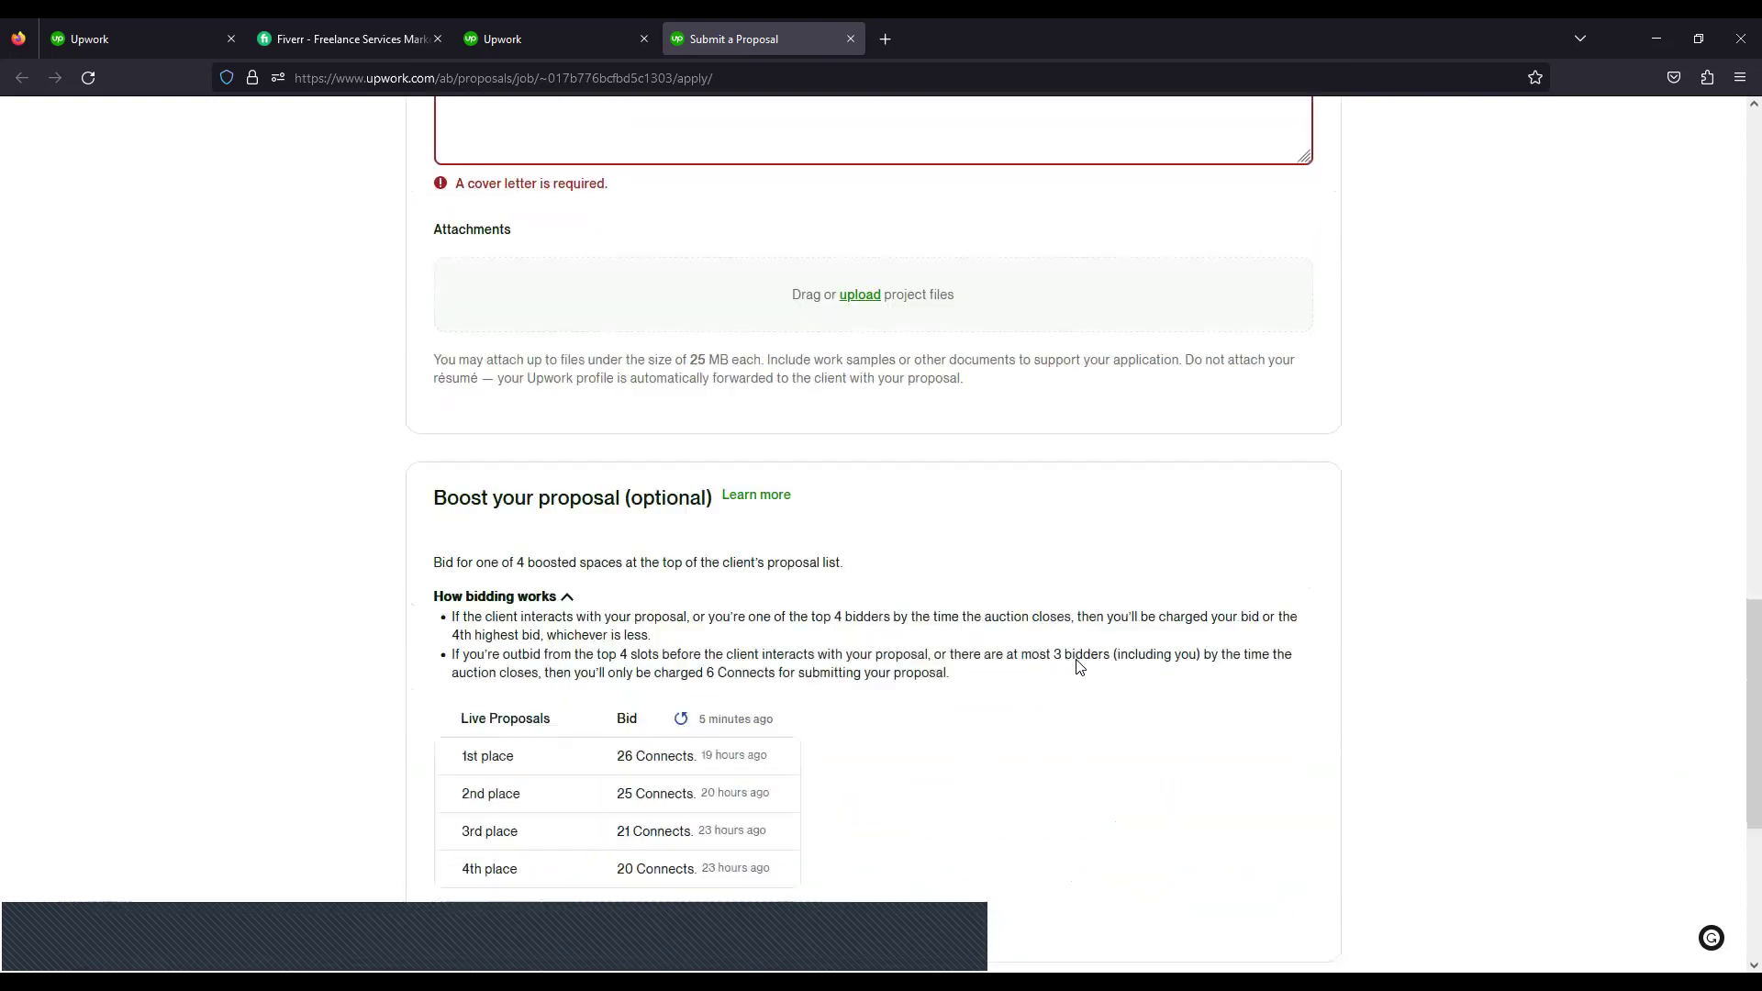
scroll(1079, 667, up, 3)
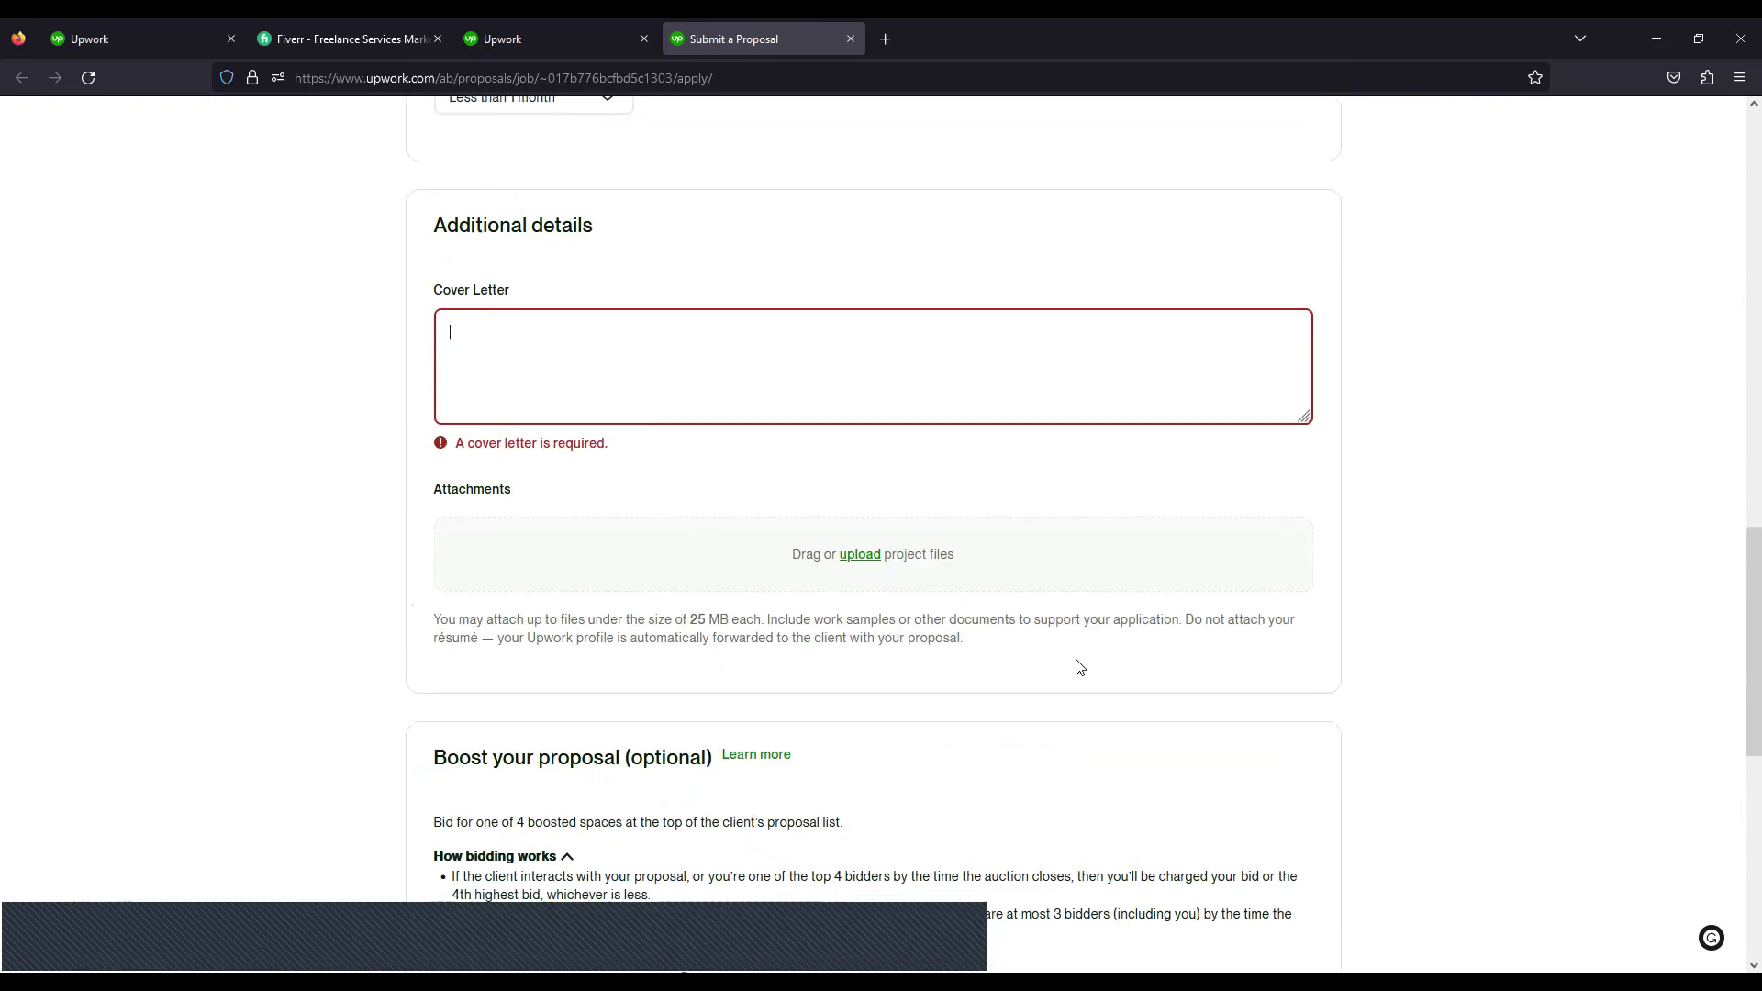
scroll(798, 509, down, 8)
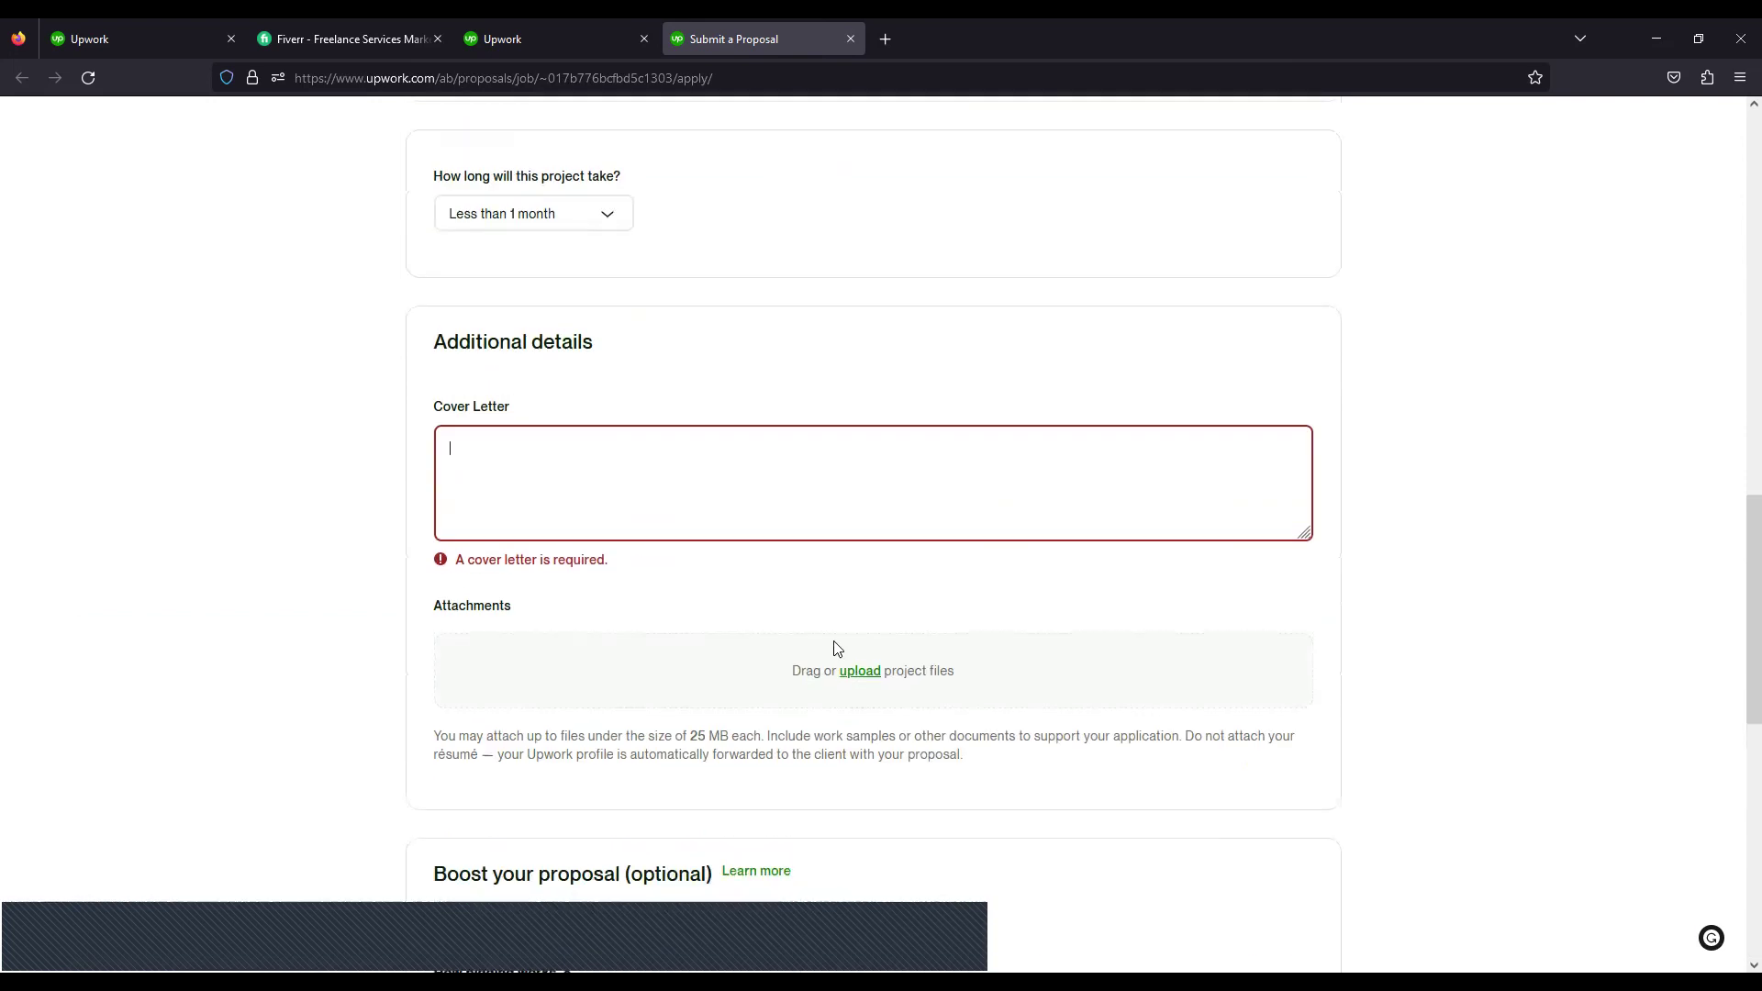
- Return to the Build a website job posting and review its budget, required skills and activity
click(626, 26)
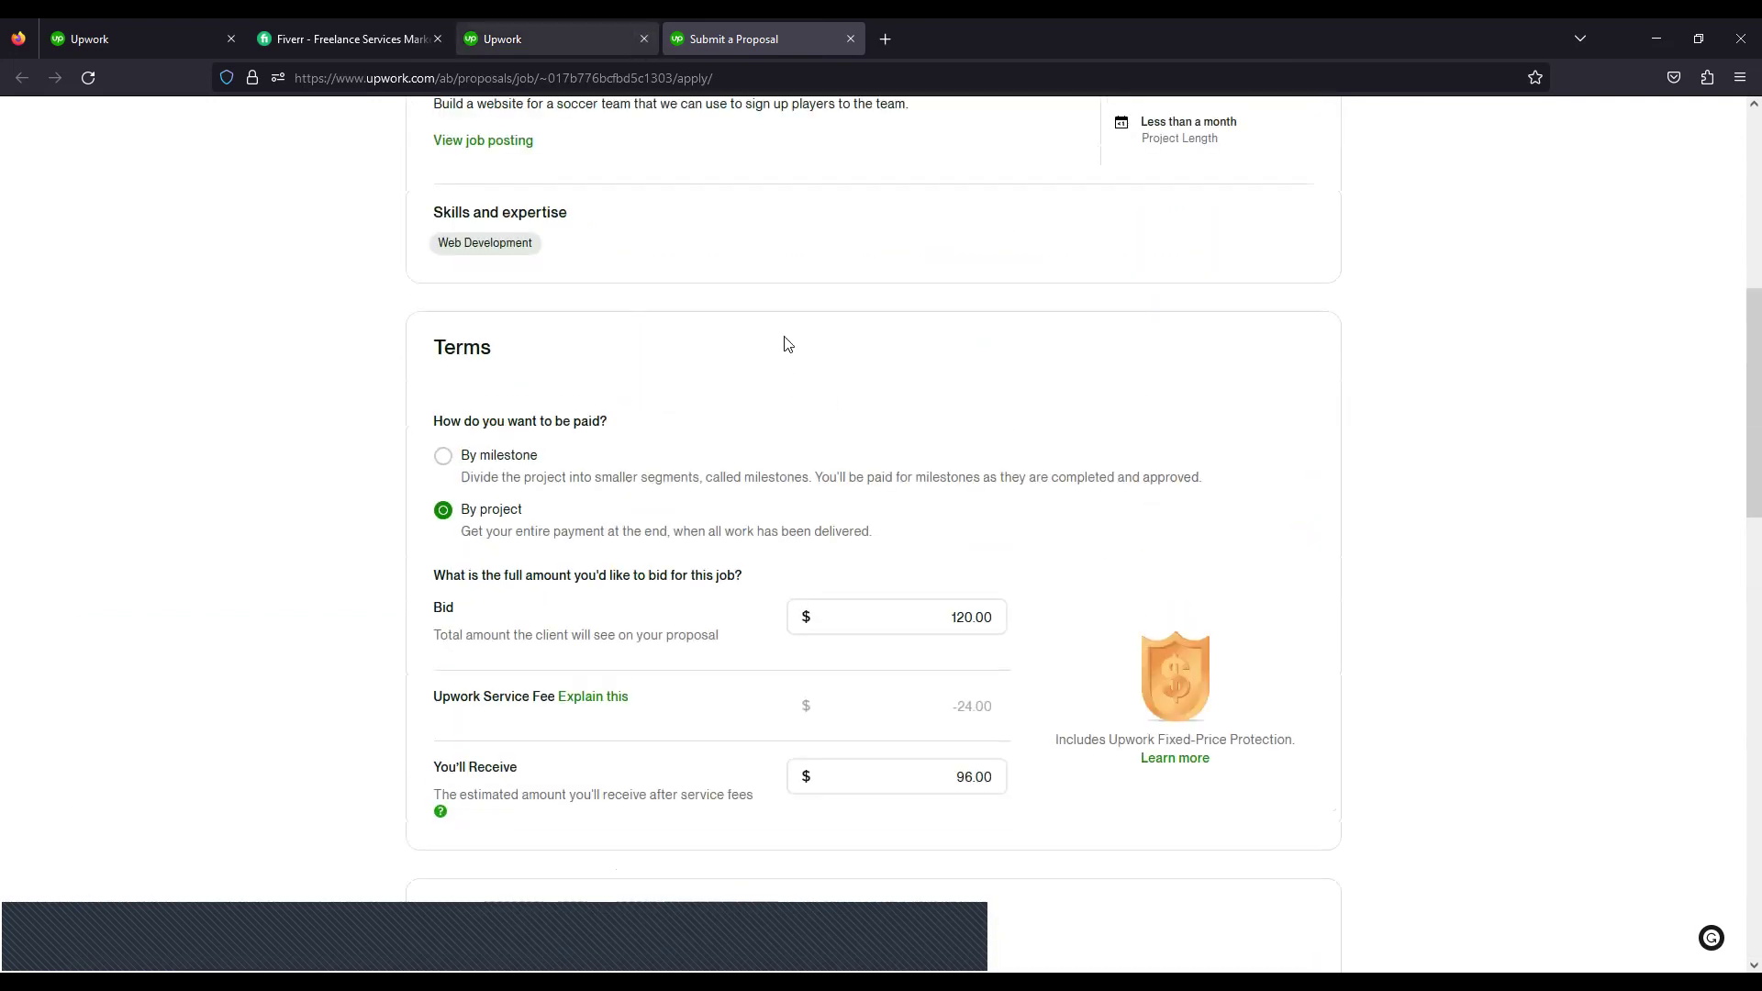
scroll(1019, 578, down, 3)
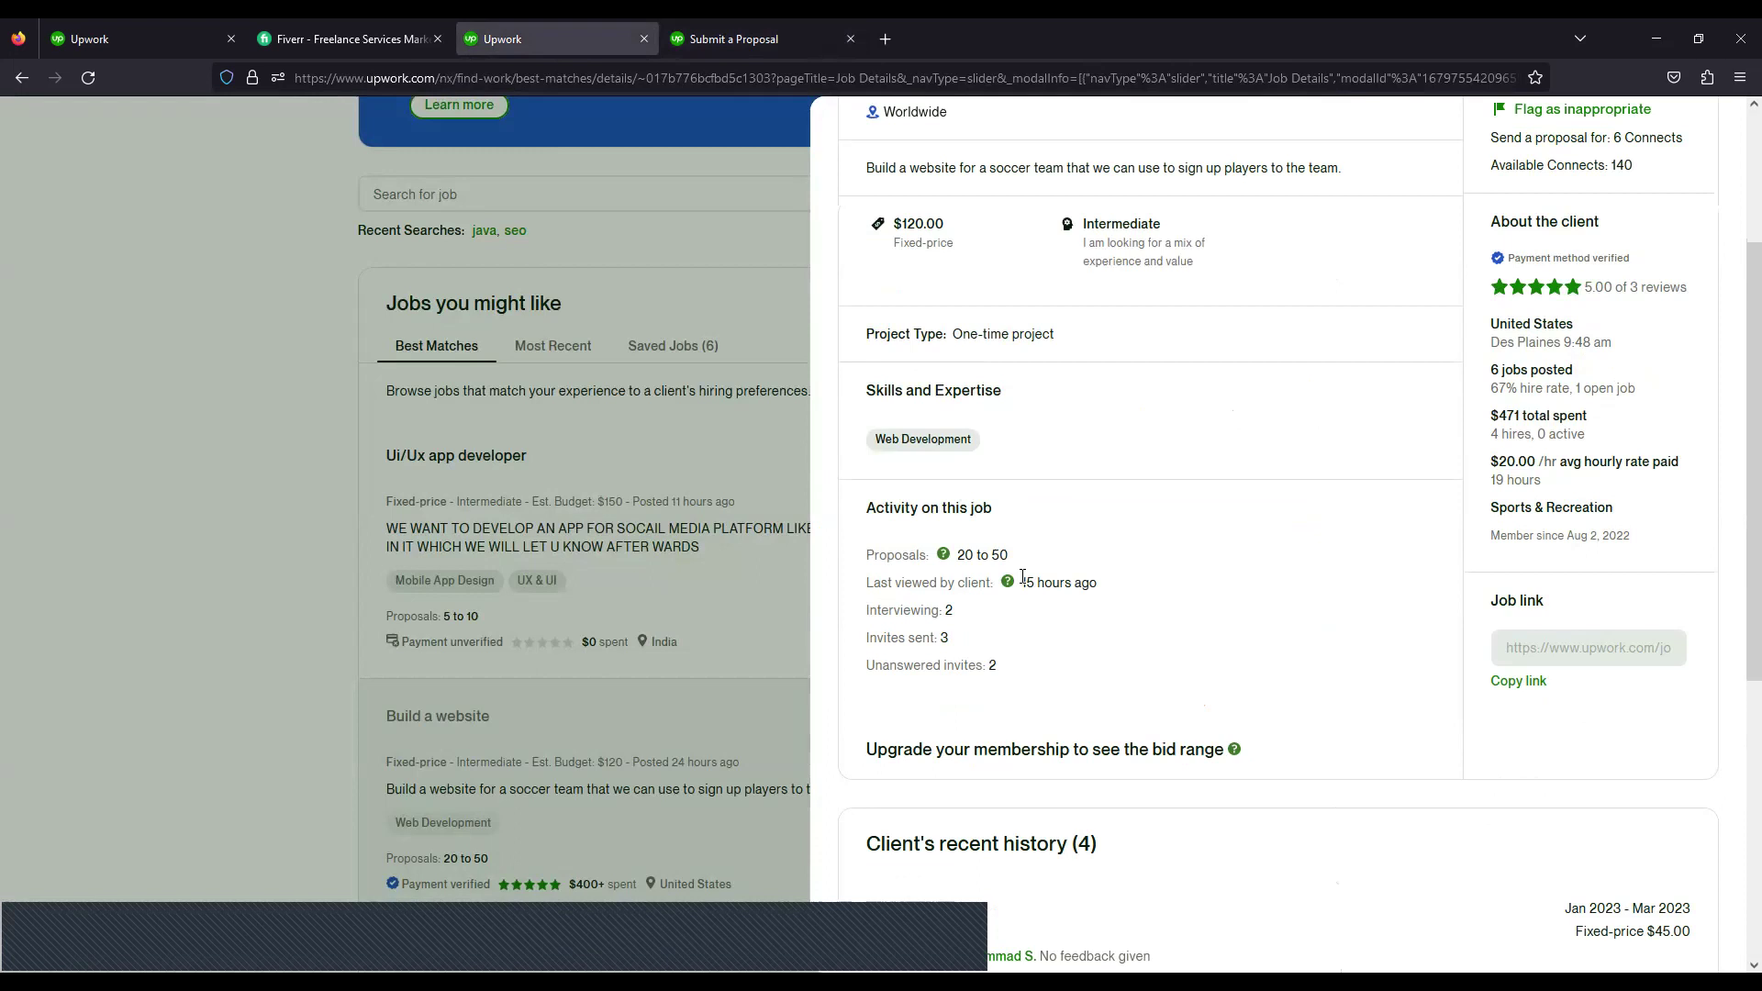
scroll(1022, 578, down, 4)
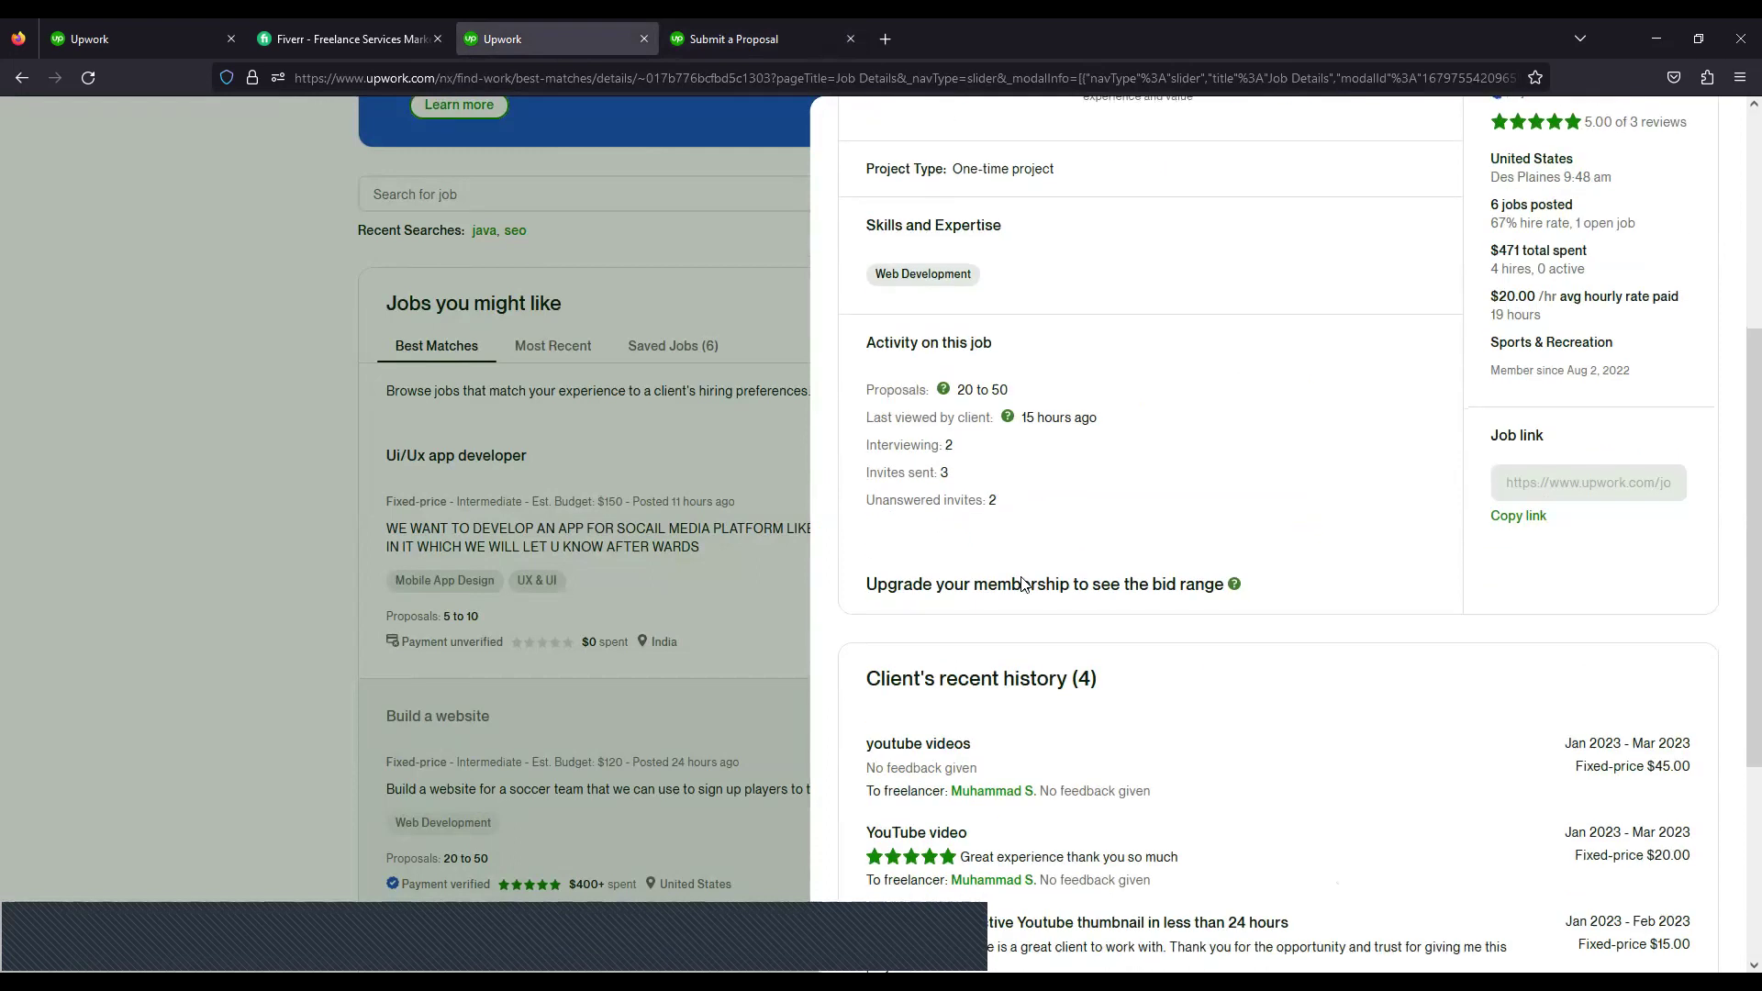
scroll(1022, 579, up, 6)
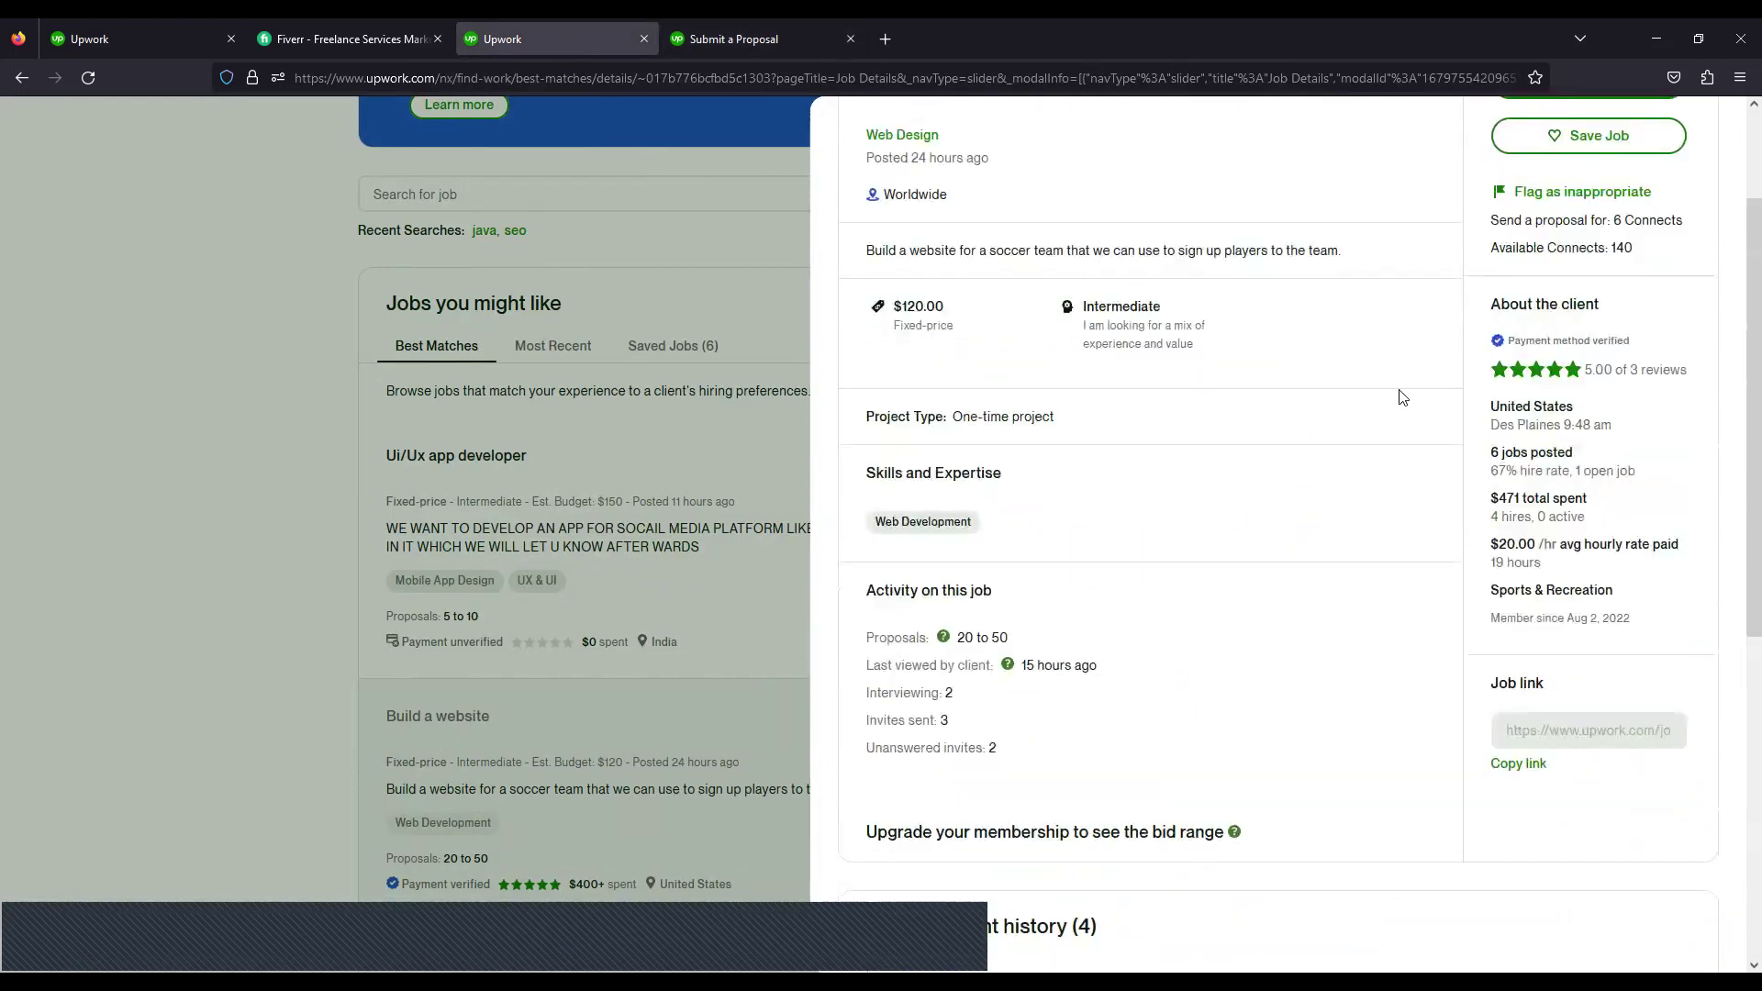
scroll(1523, 376, up, 1)
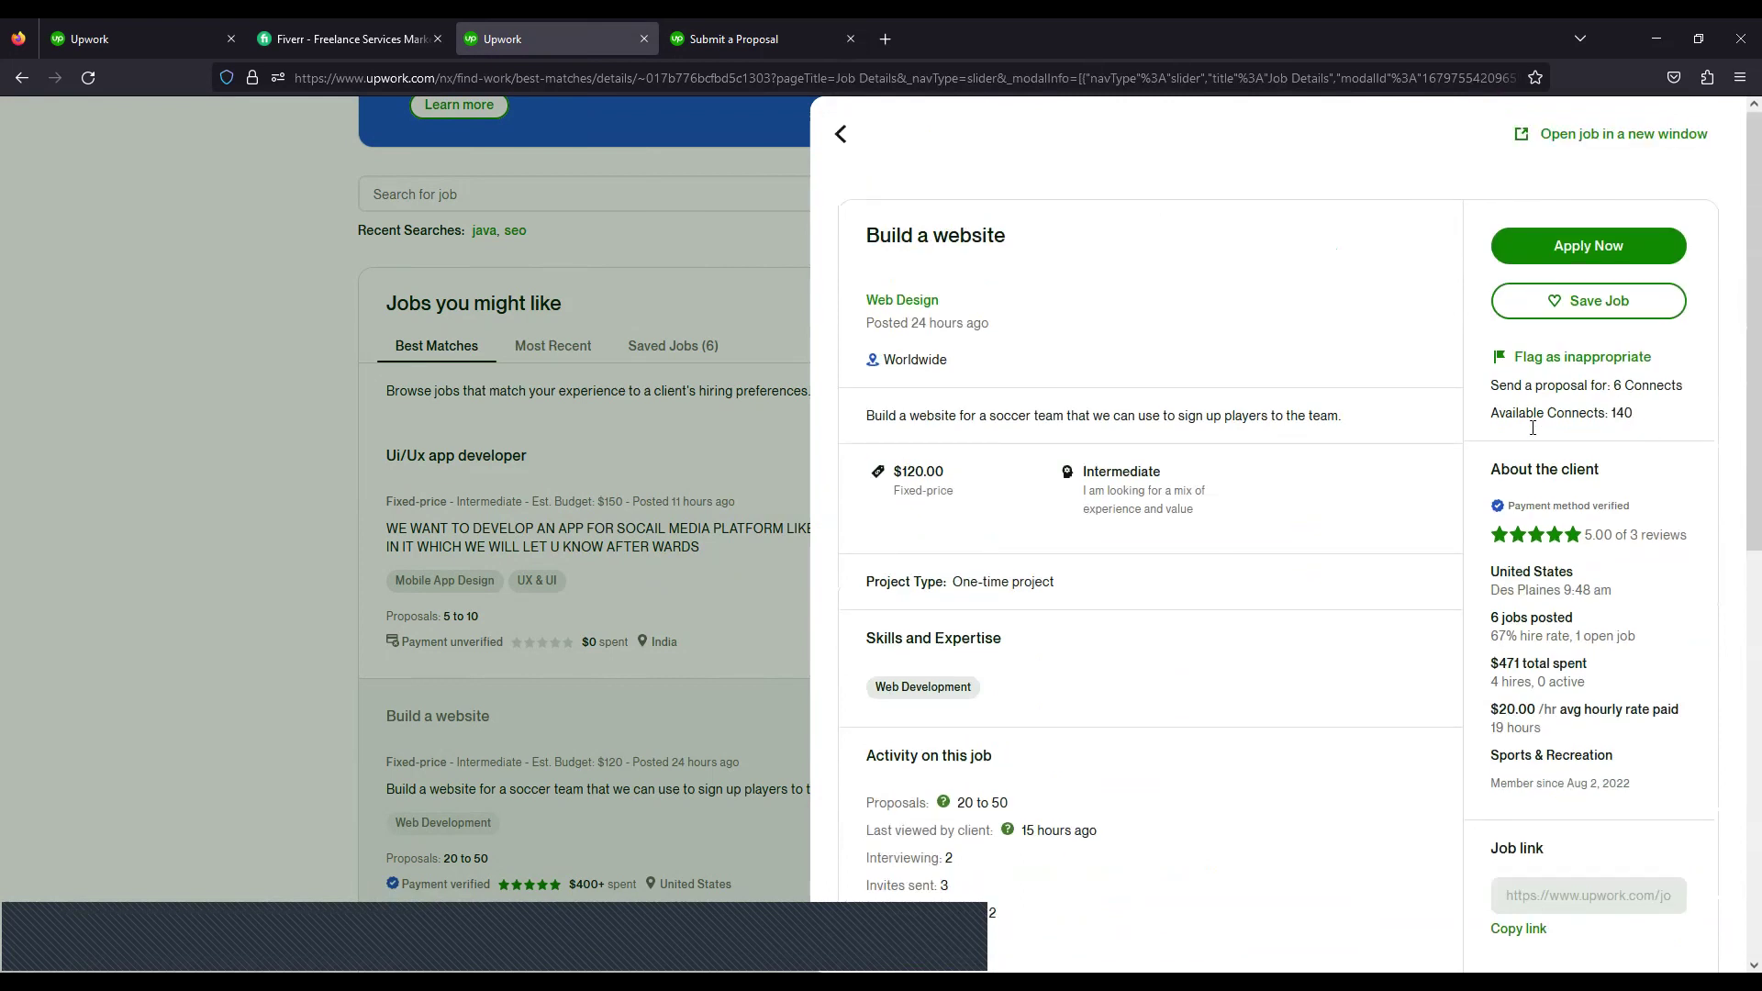
- Check the client's payment verification, location and local time, posted jobs and hire rate in the job posting
scroll(1504, 432, down, 1)
drag(1505, 432, 1647, 432)
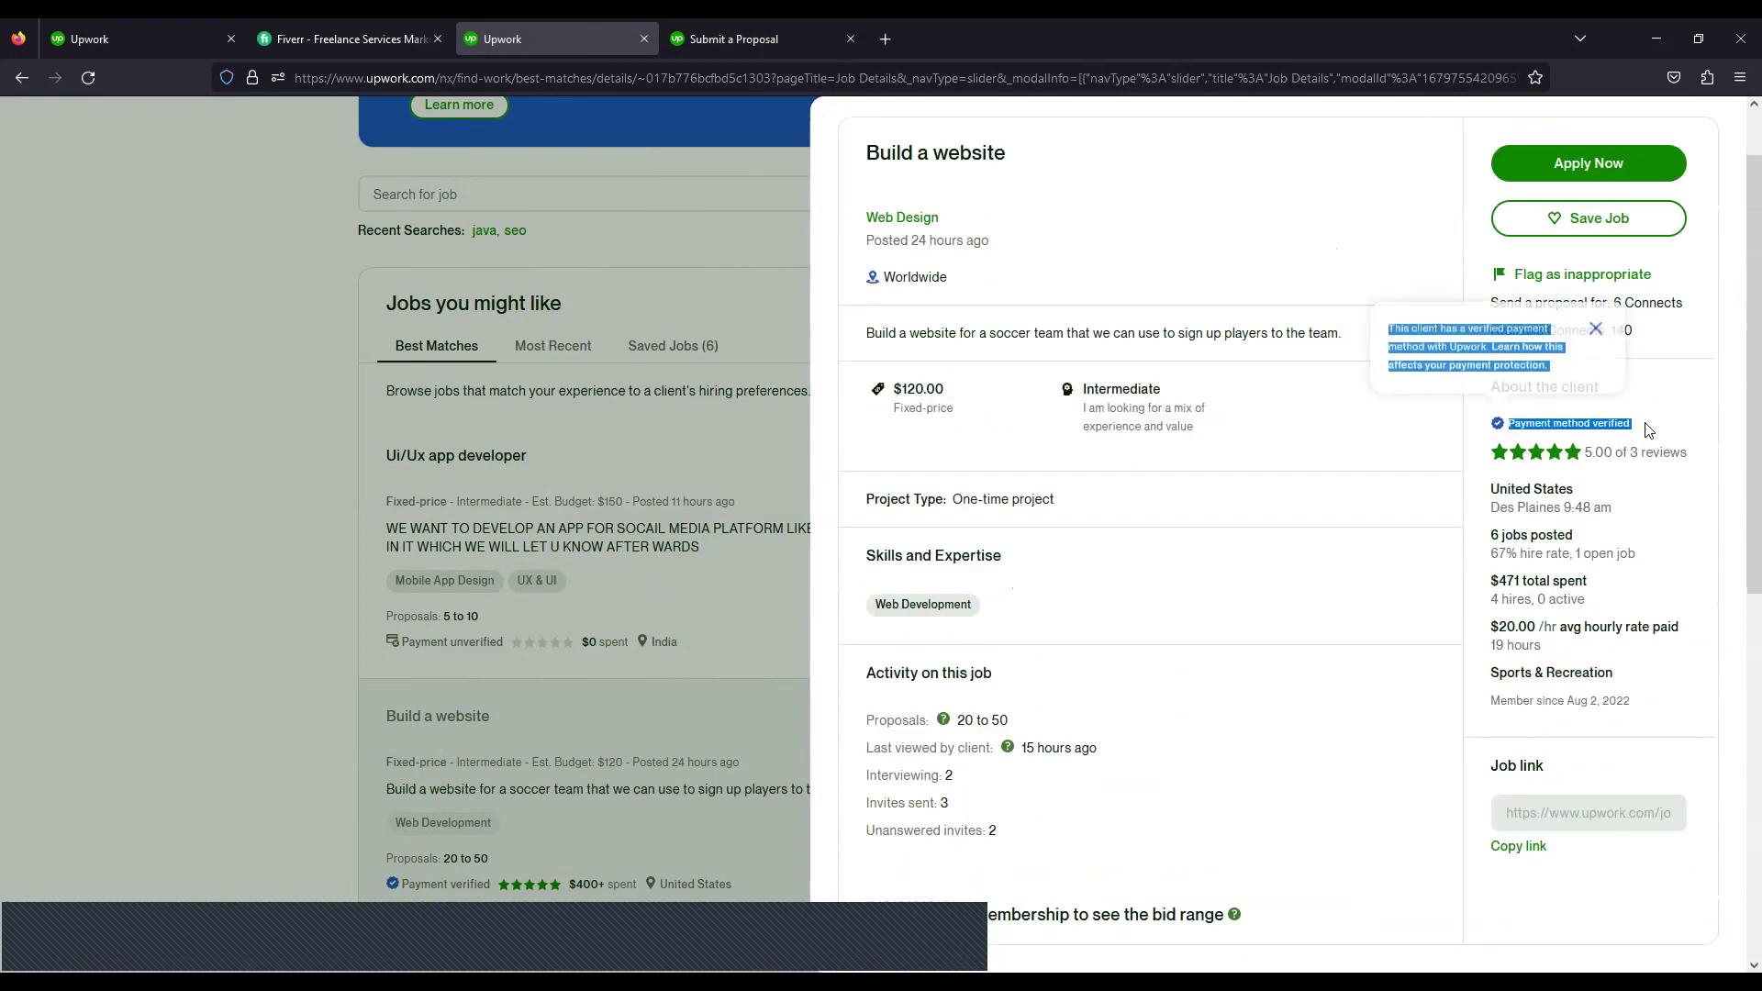
click(1647, 429)
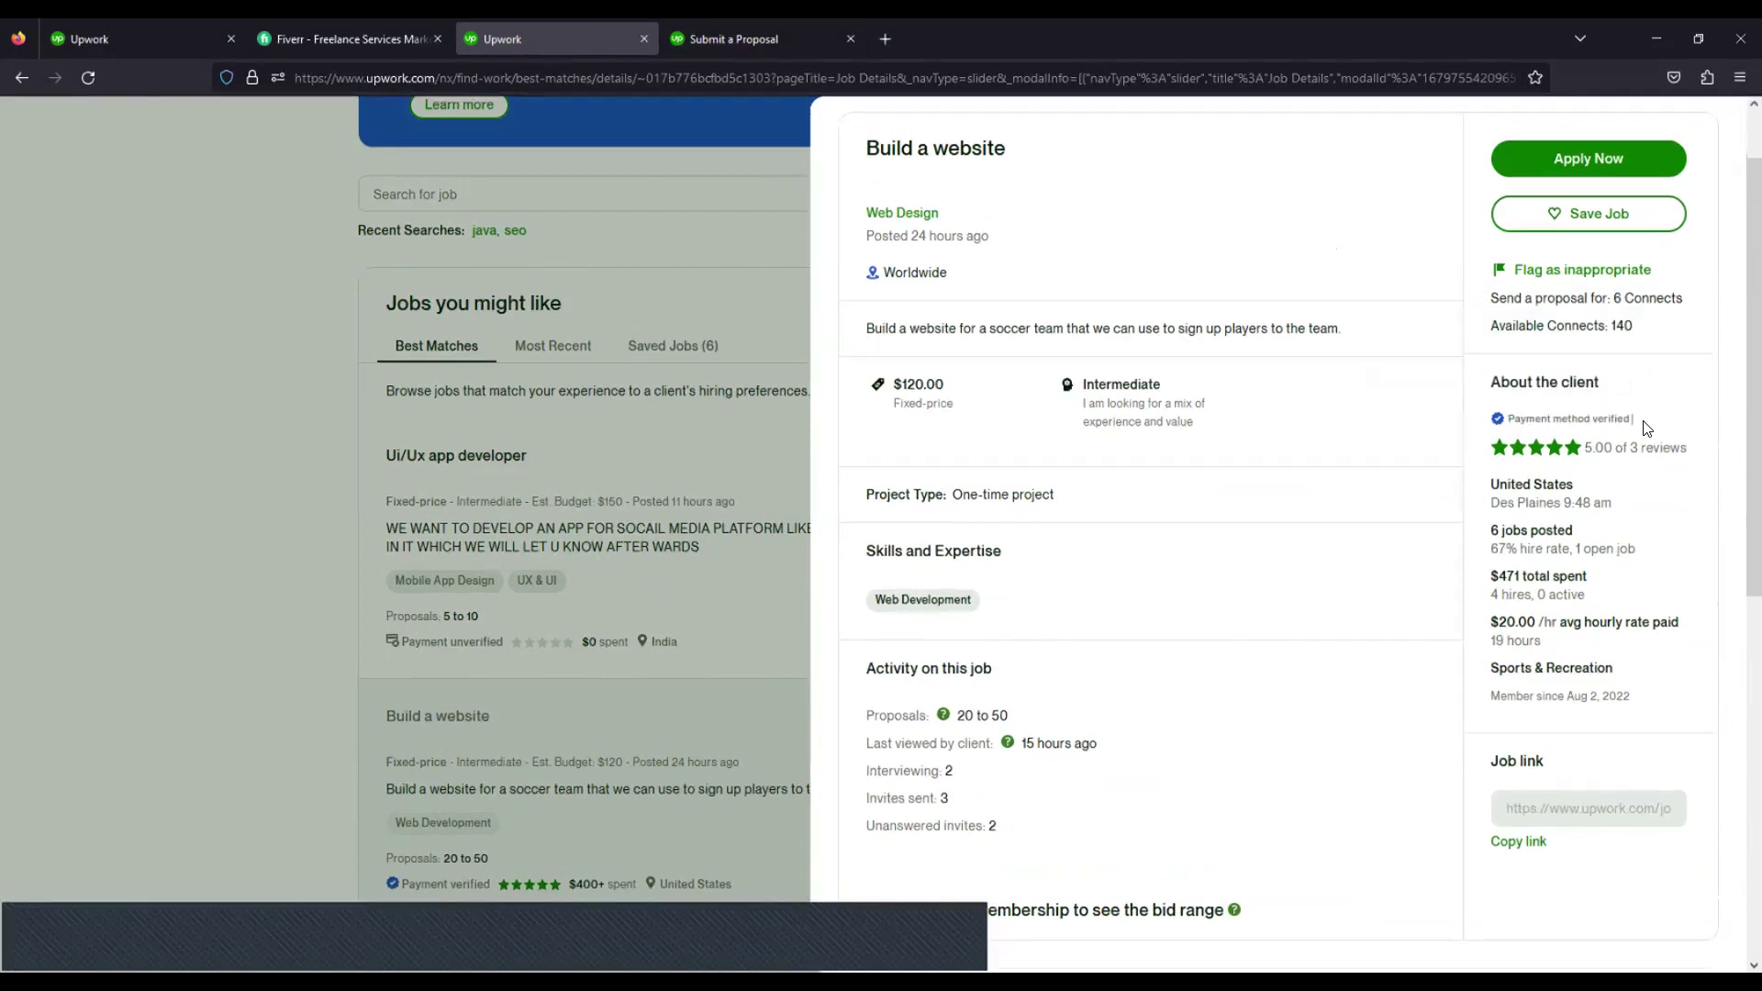
scroll(1647, 430, down, 2)
drag(1486, 323, 1615, 341)
click(1571, 341)
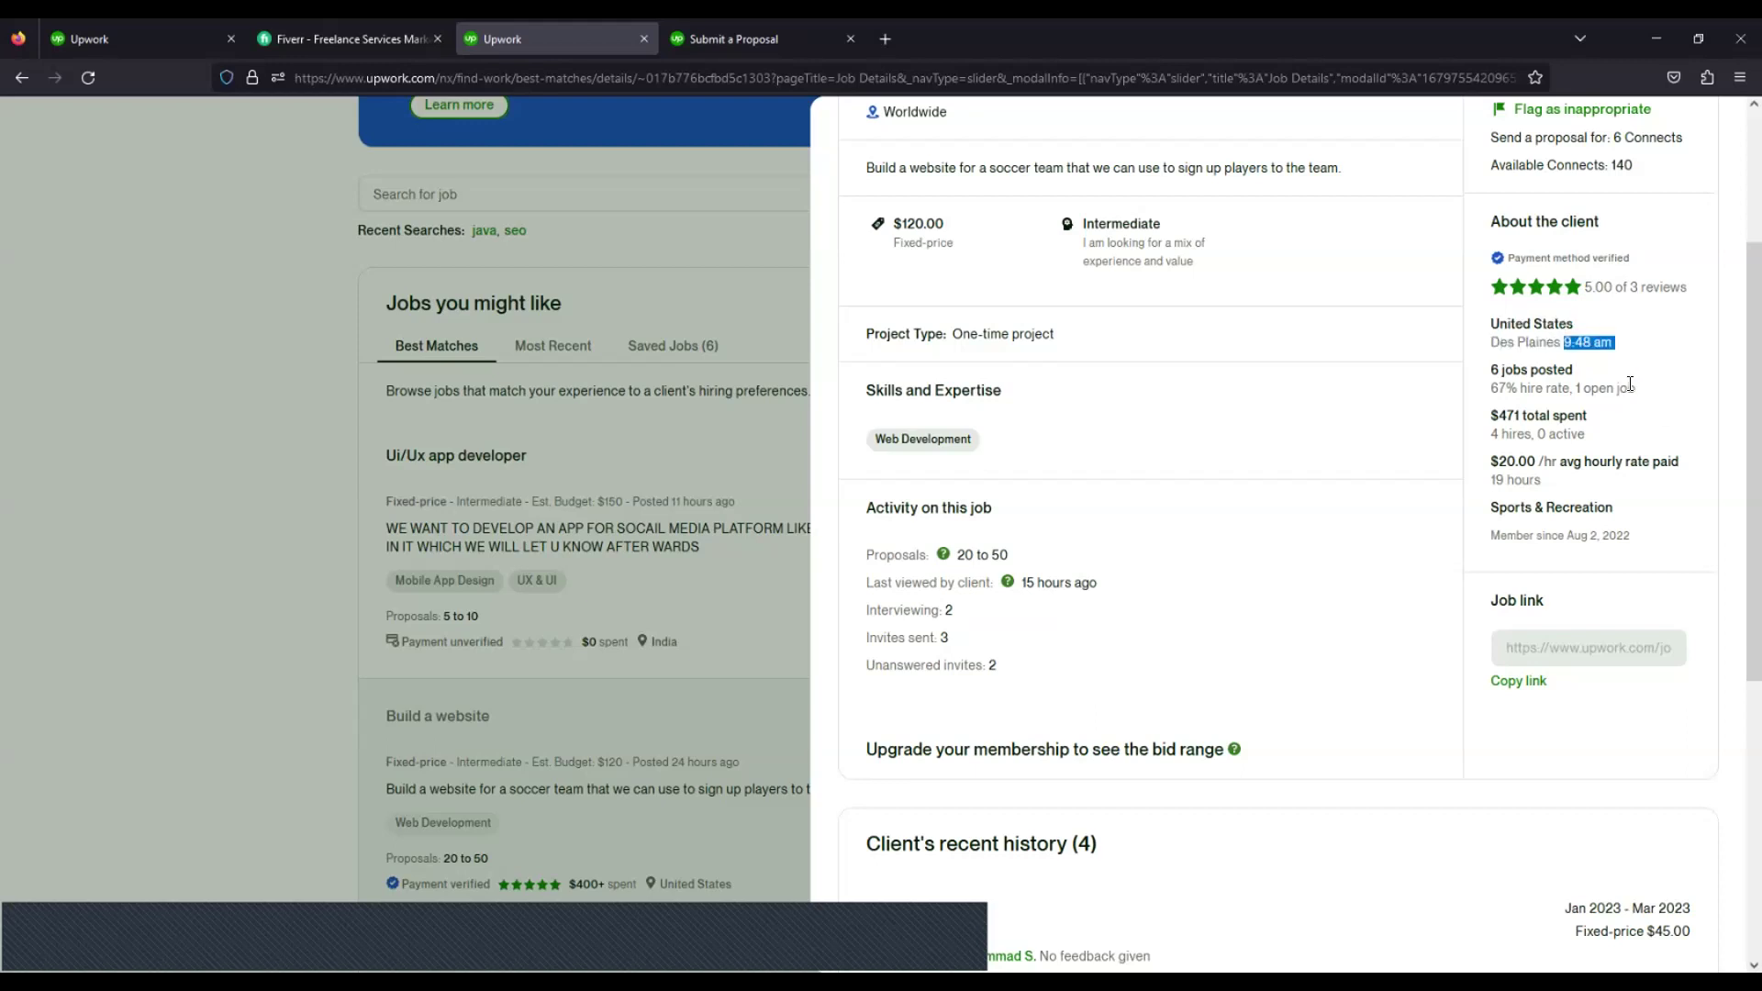
click(1657, 397)
drag(1642, 390, 1544, 389)
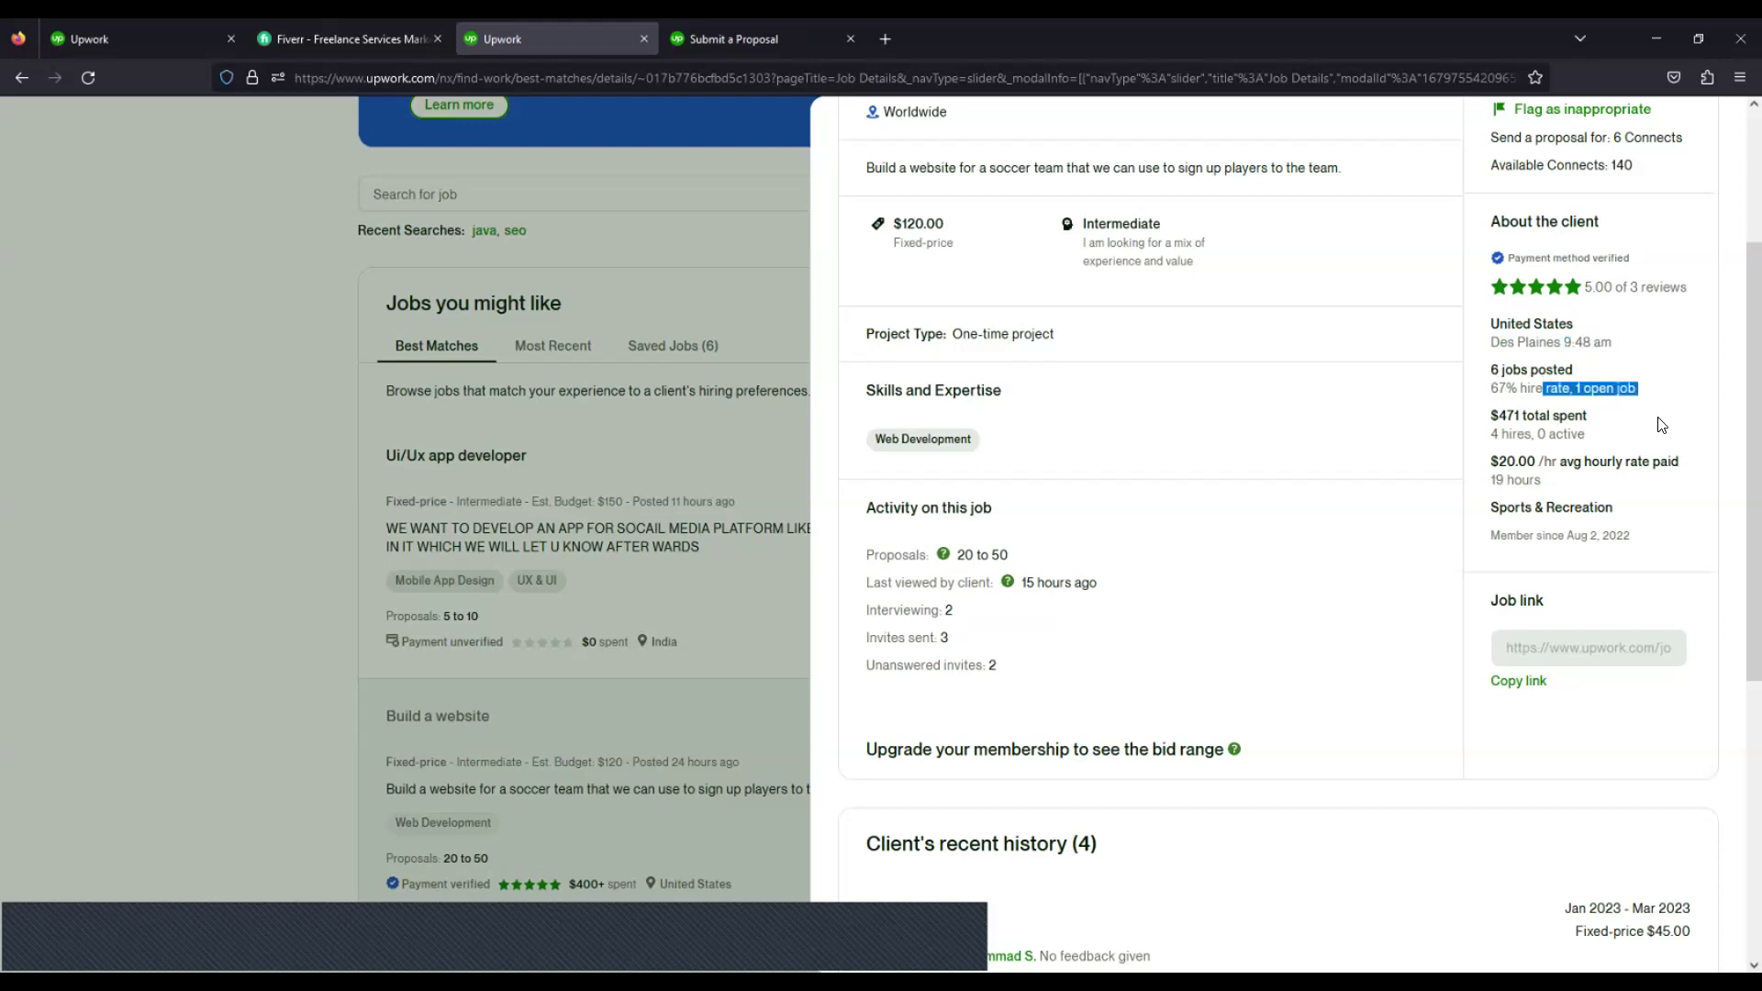
click(1562, 367)
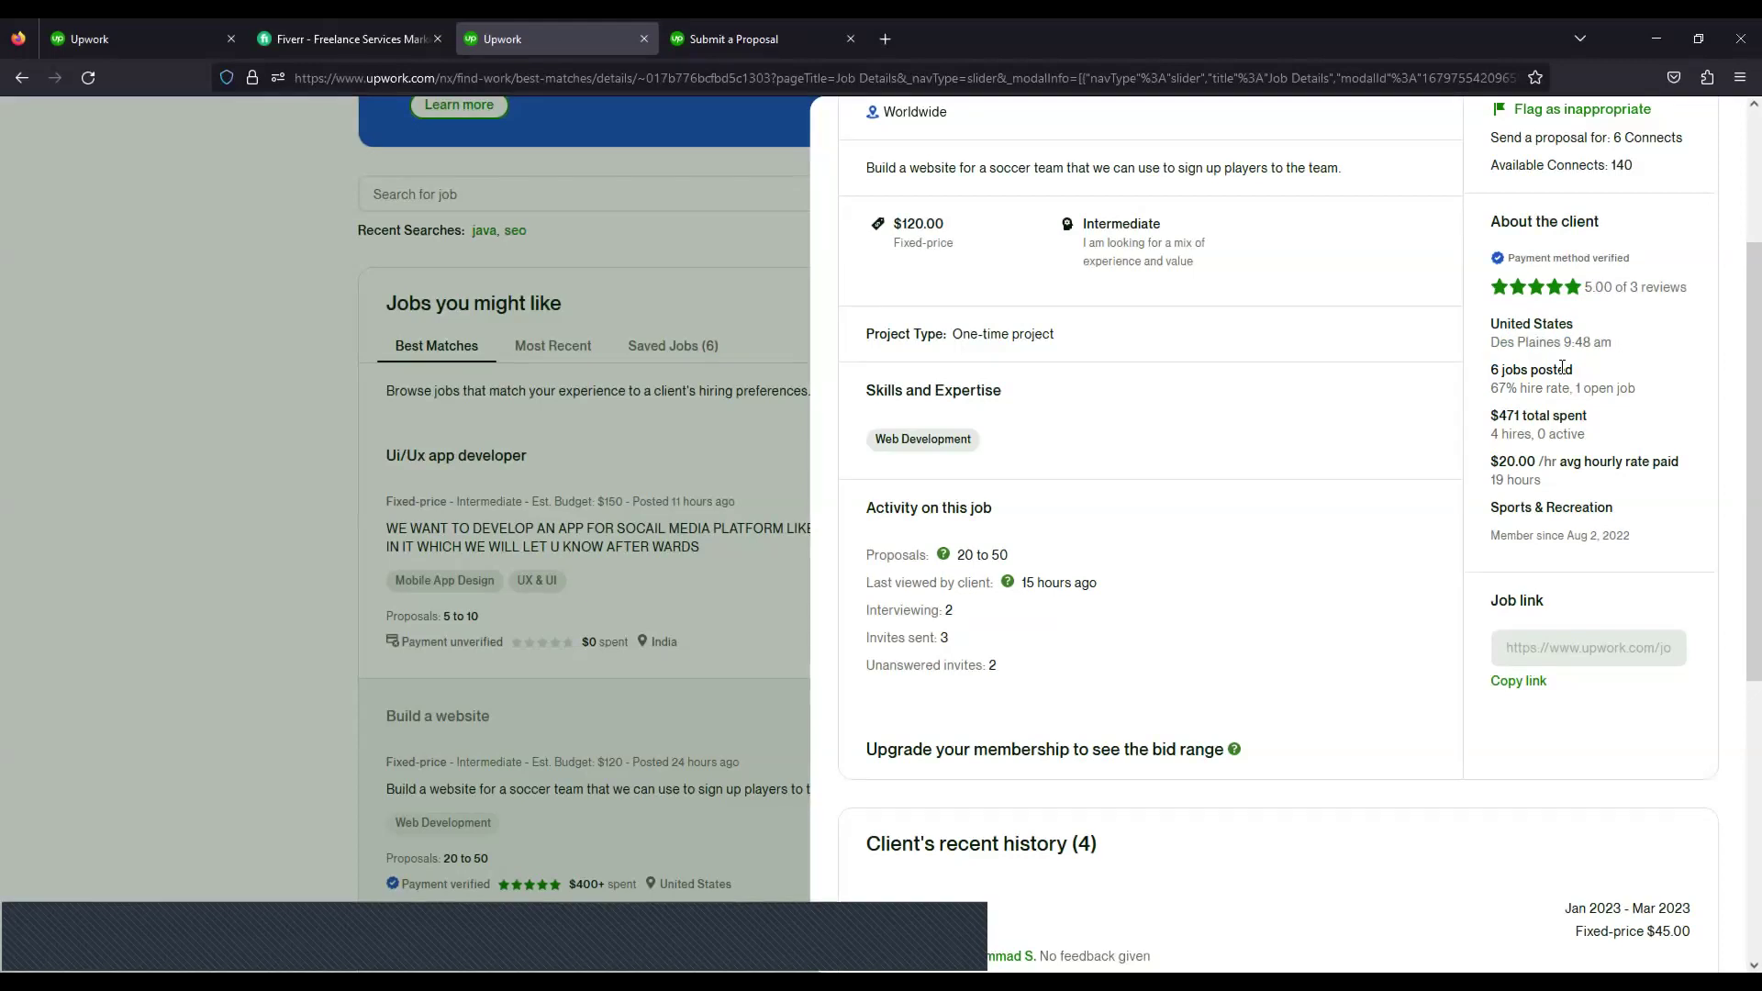
key(shift+Home)
- Check the client's total spending, number of hires and average hourly rate paid
click(1592, 441)
drag(1484, 415, 1596, 435)
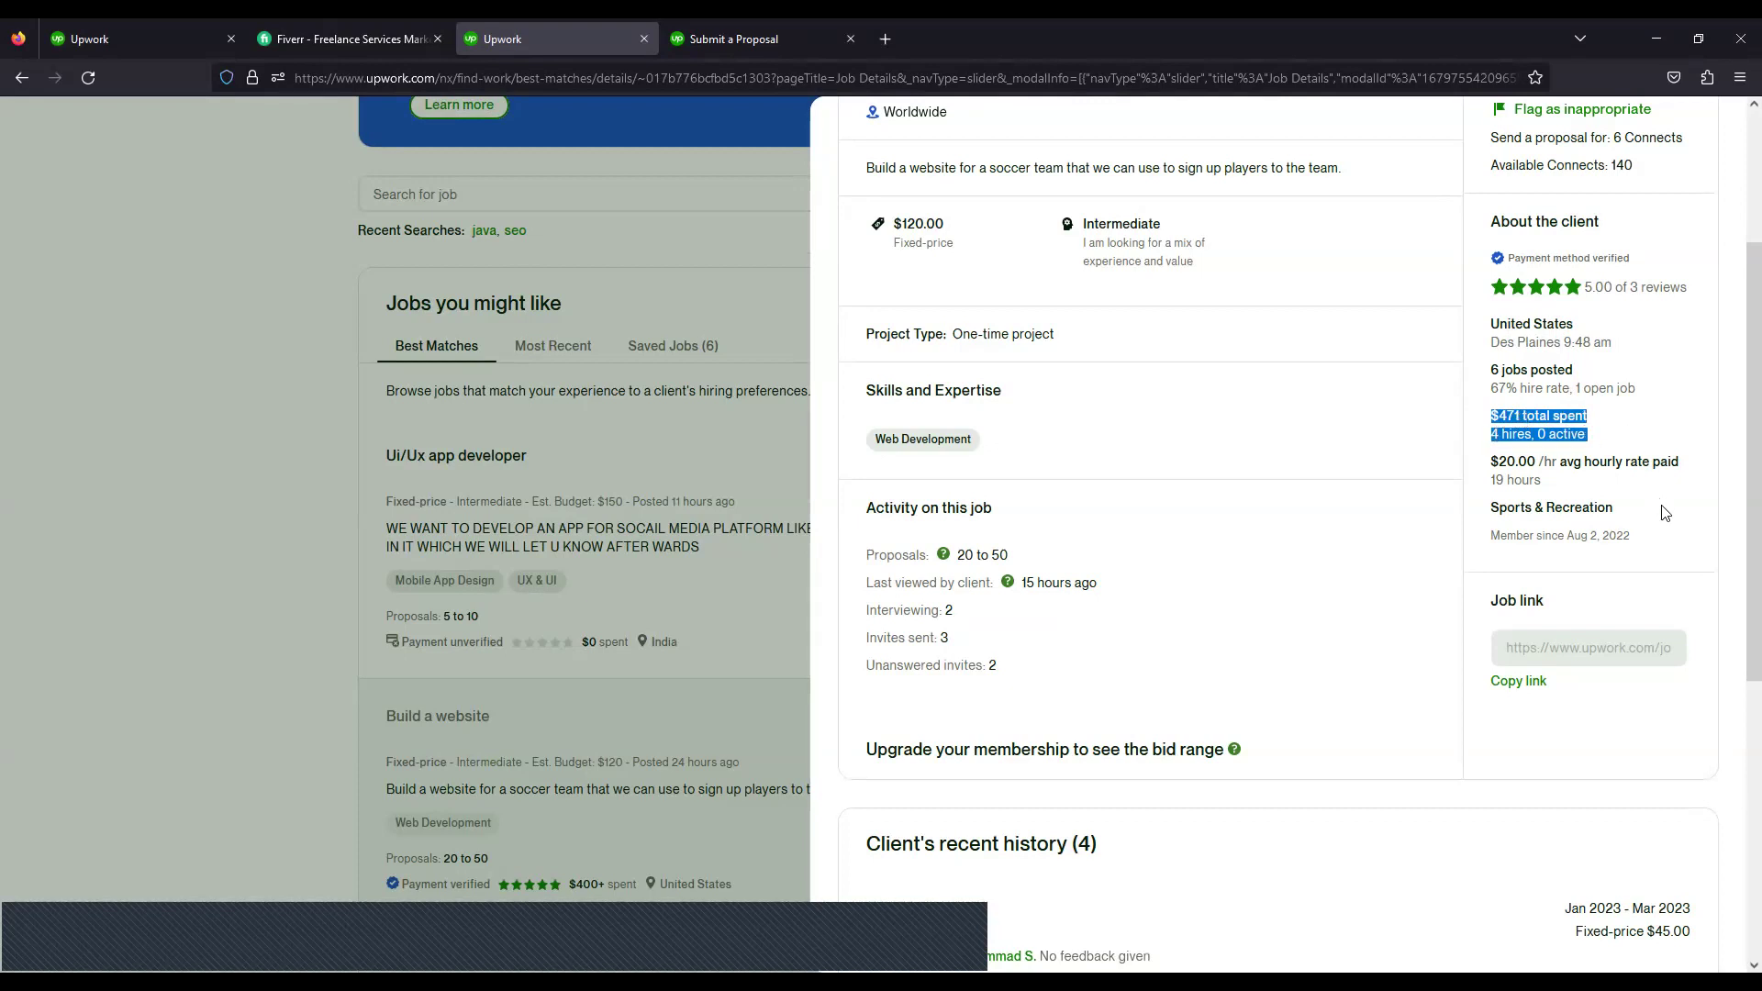
click(1527, 474)
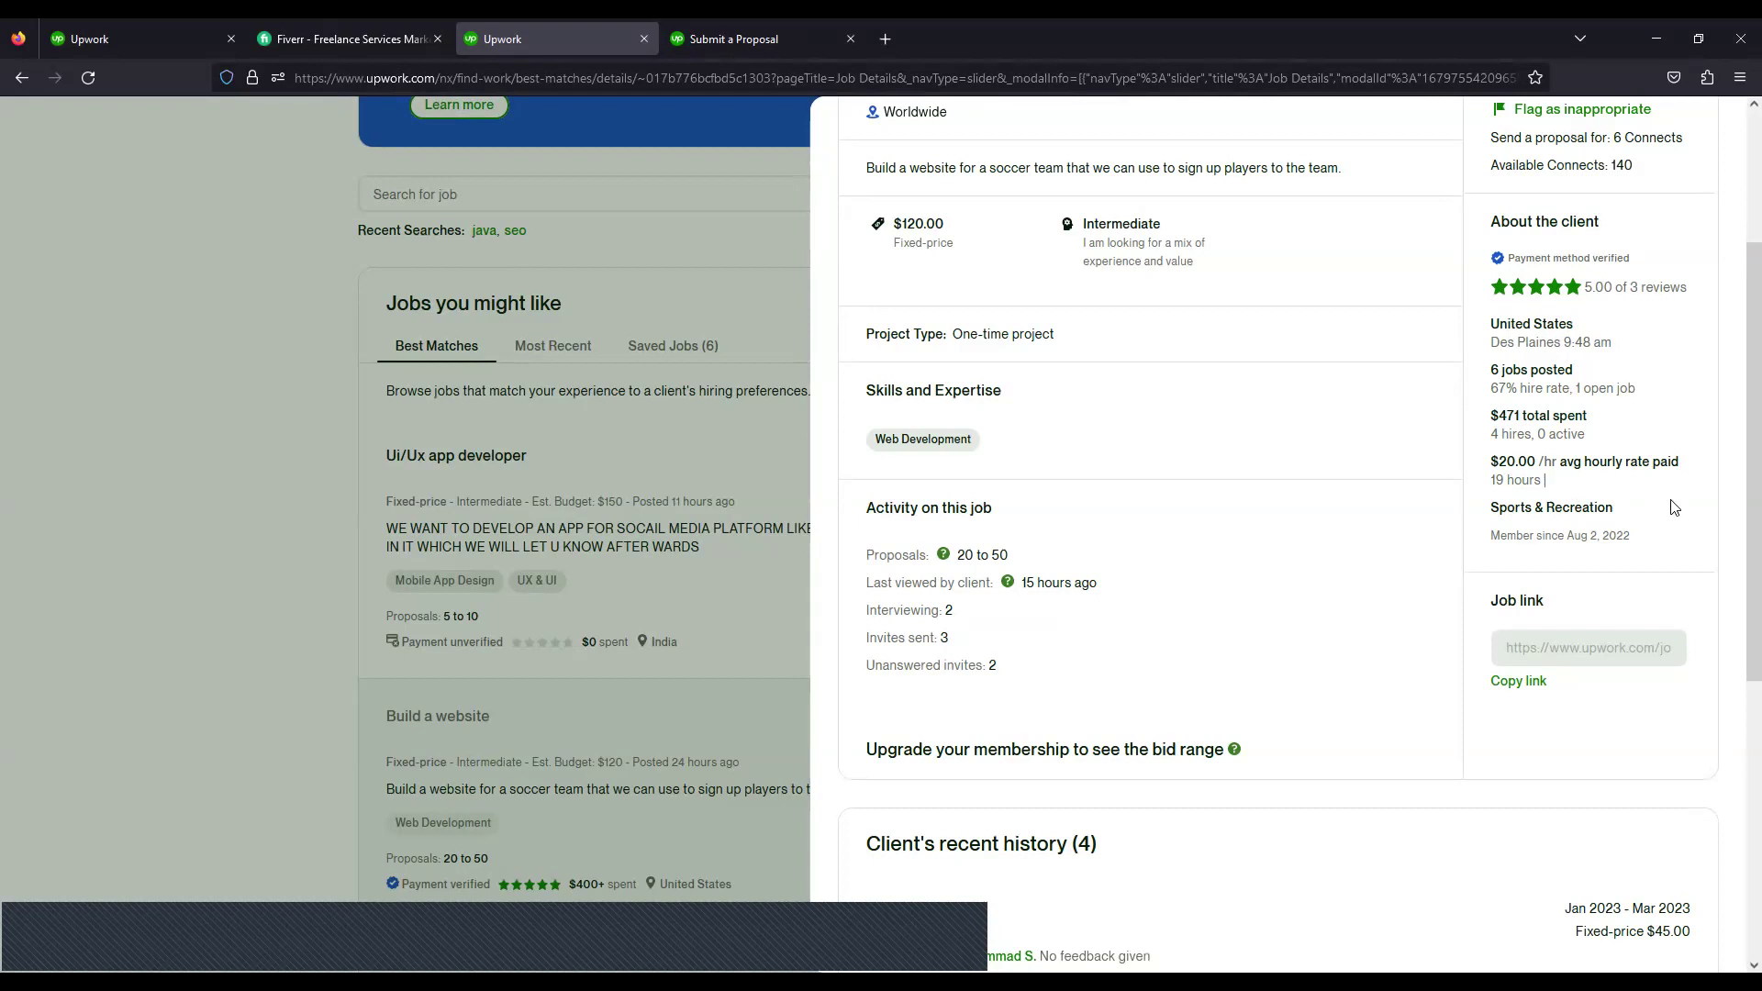
key(shift+Home)
key(shift+Up)
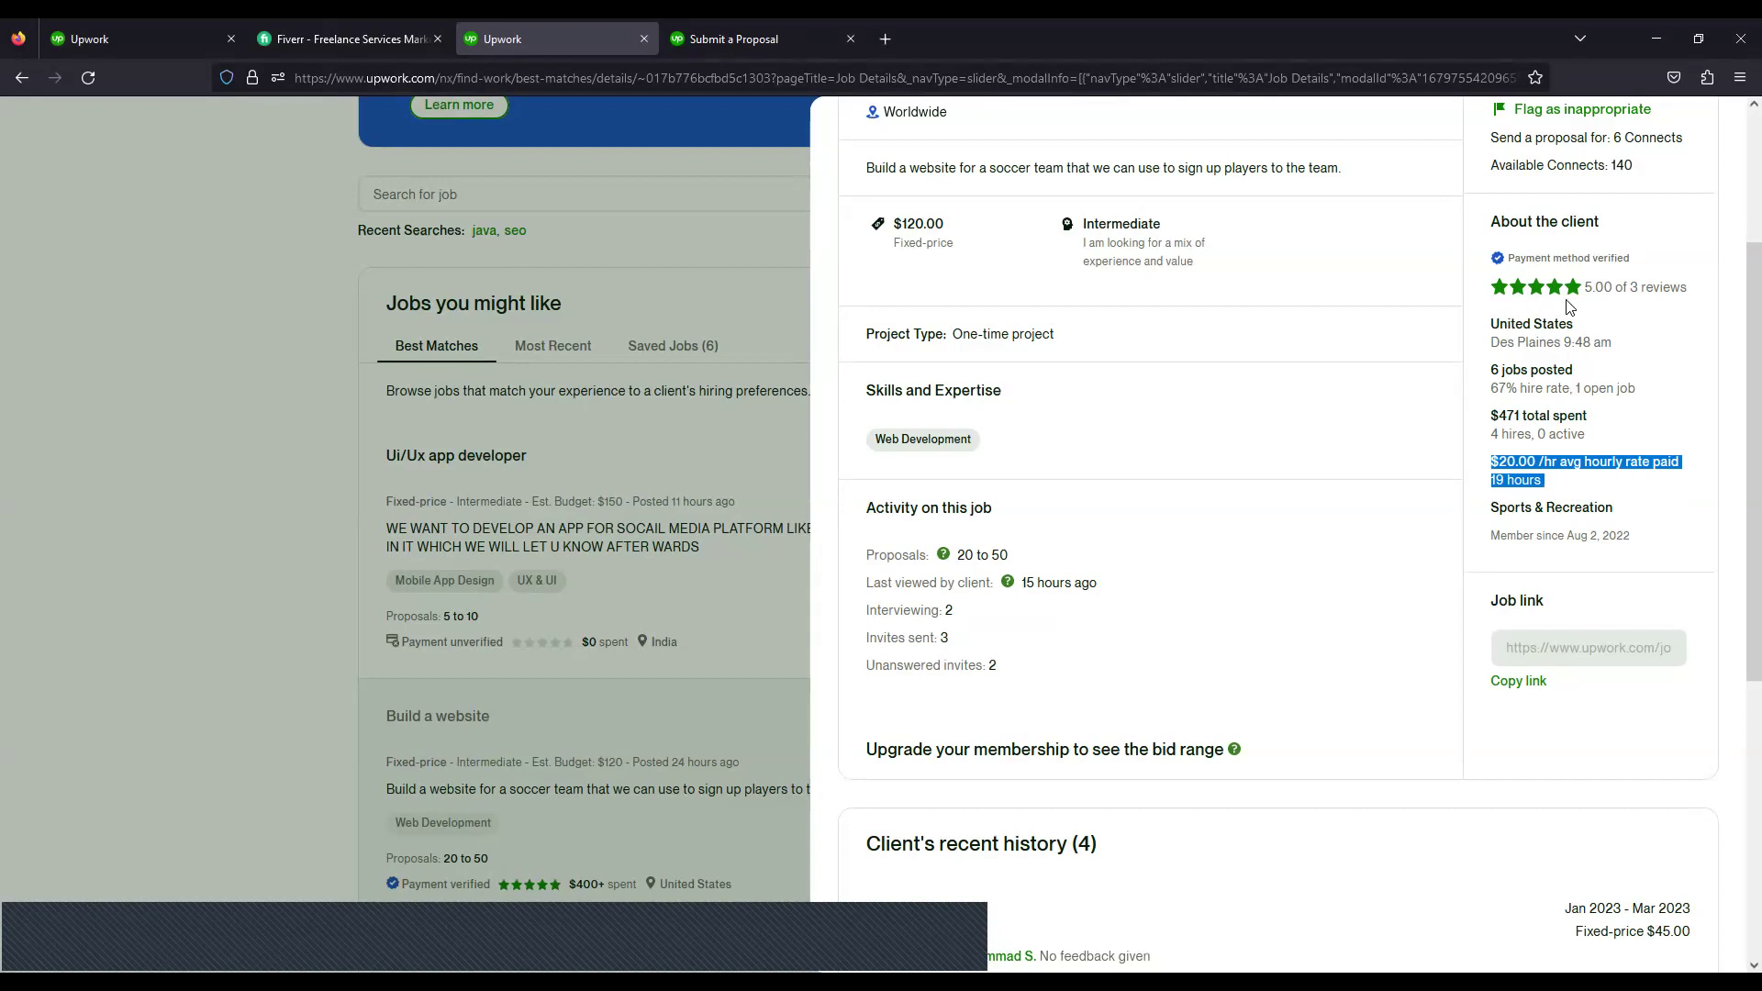
click(1549, 487)
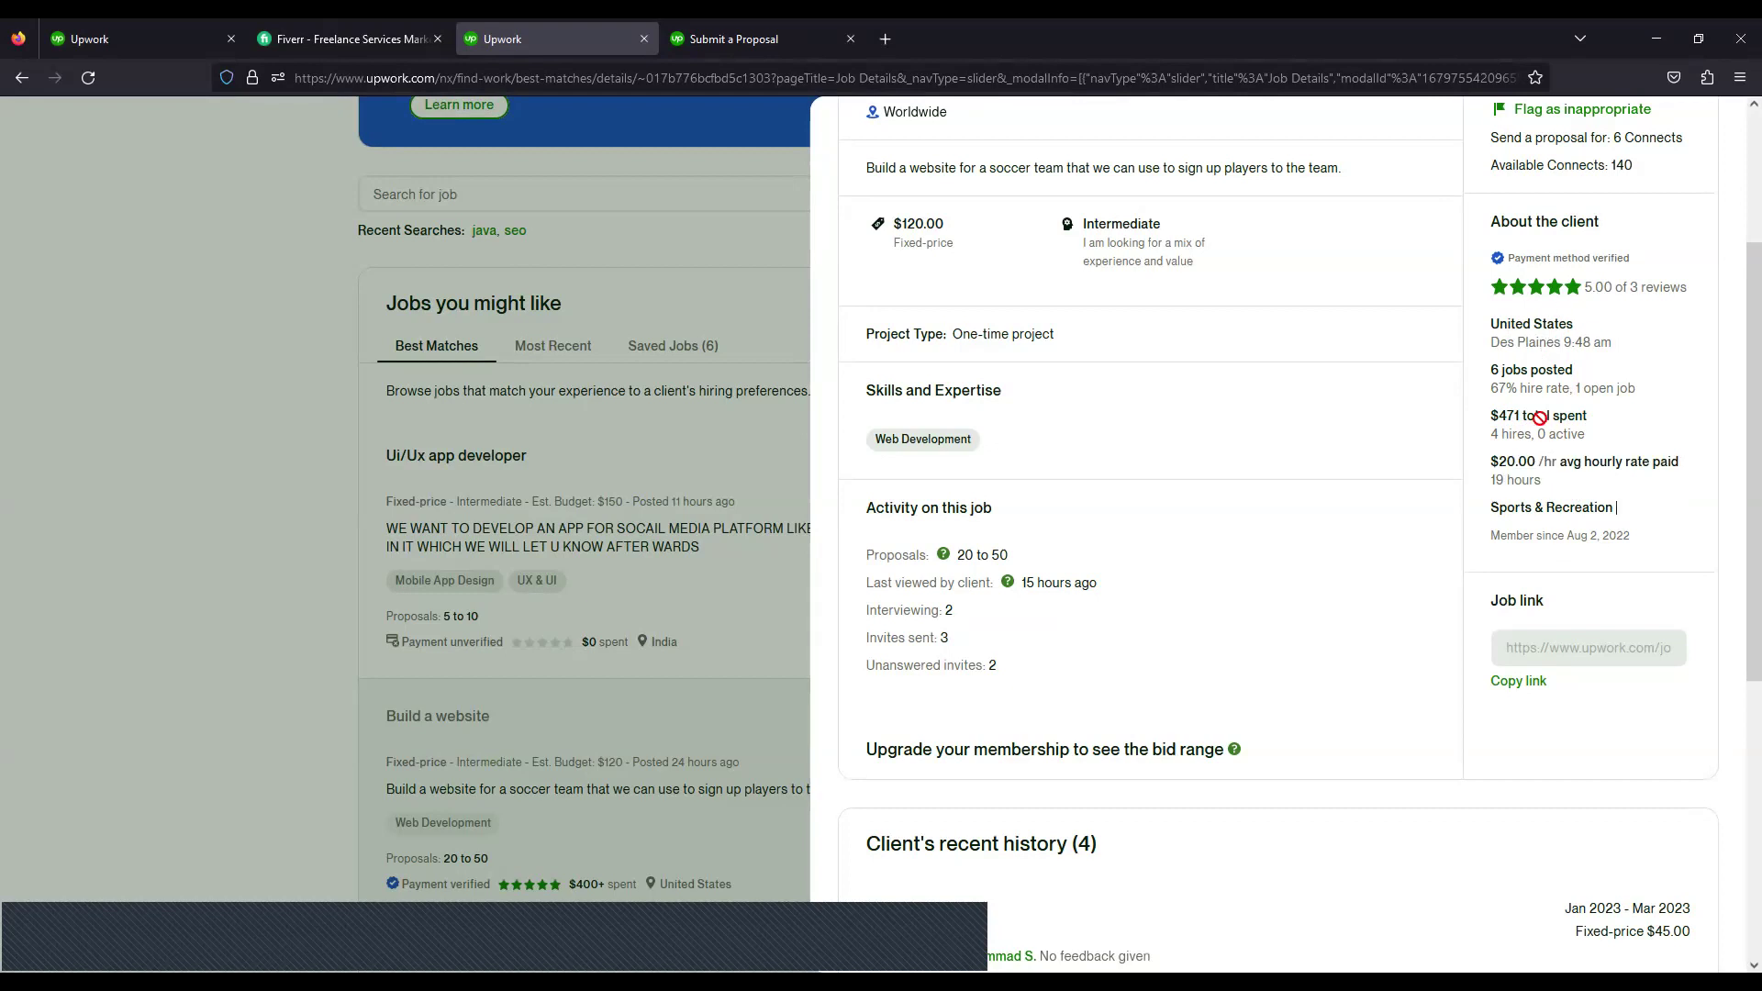
- Examine the client's recent history, including past job titles, prices paid and freelancer feedback
scroll(1435, 444, down, 3)
scroll(1055, 464, down, 2)
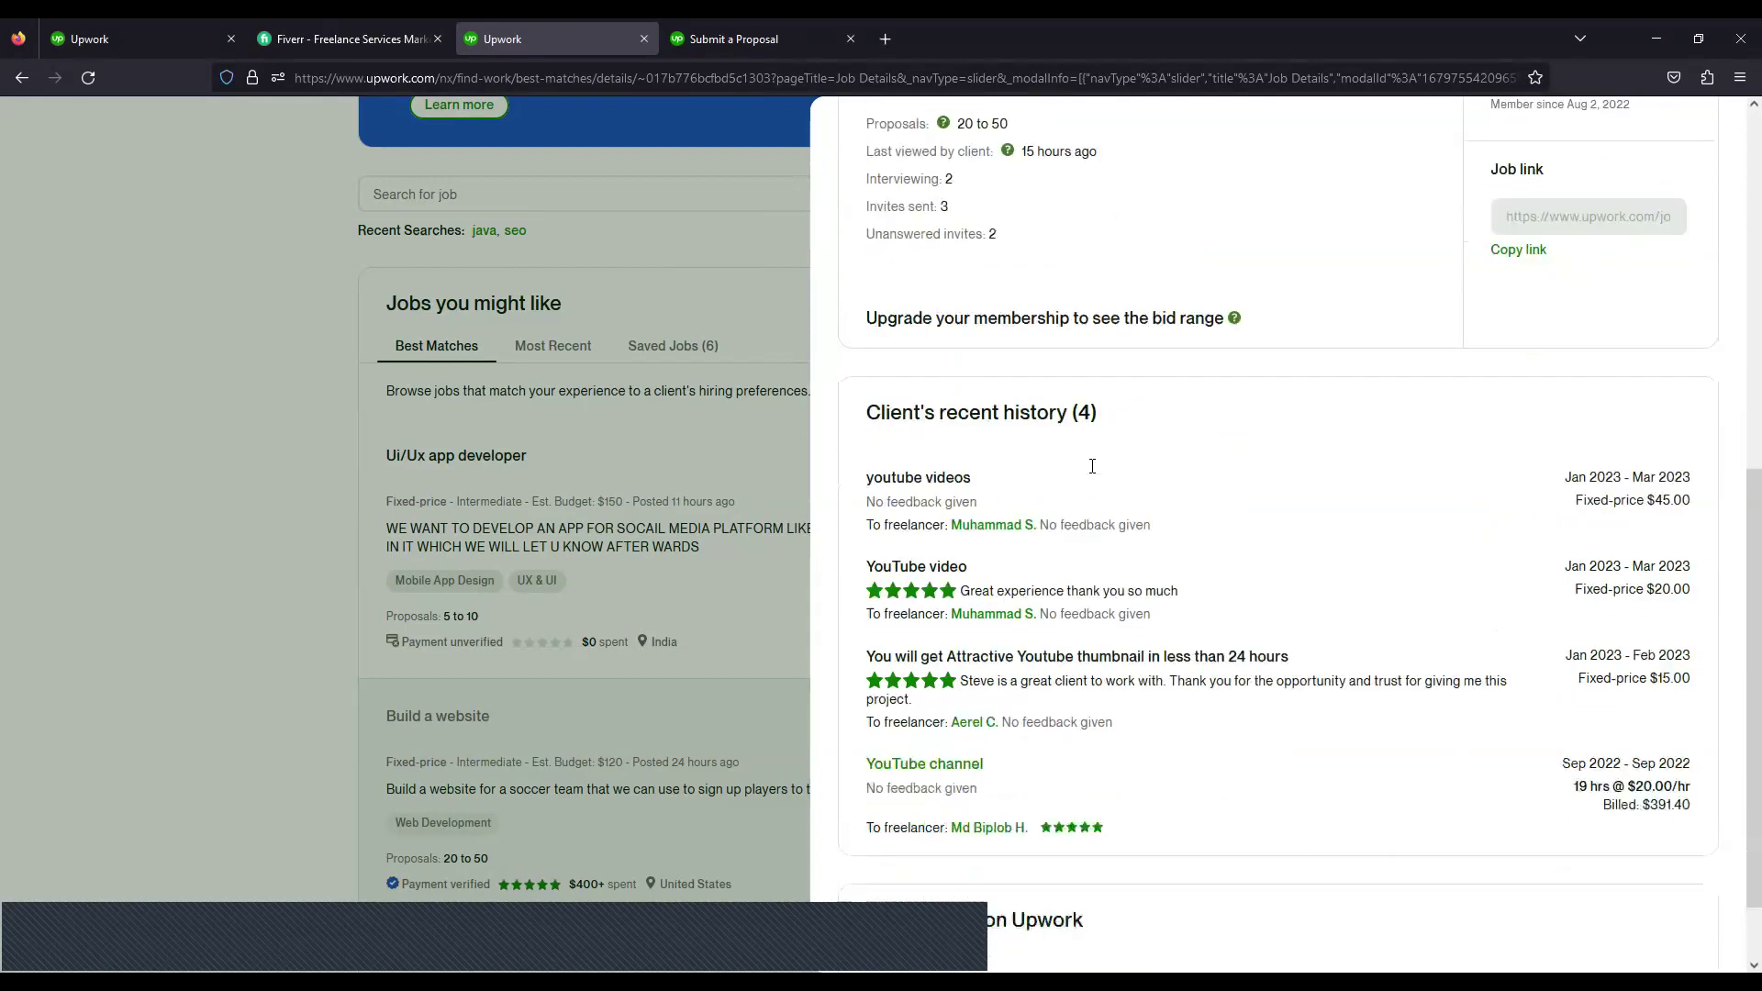
scroll(1486, 387, down, 1)
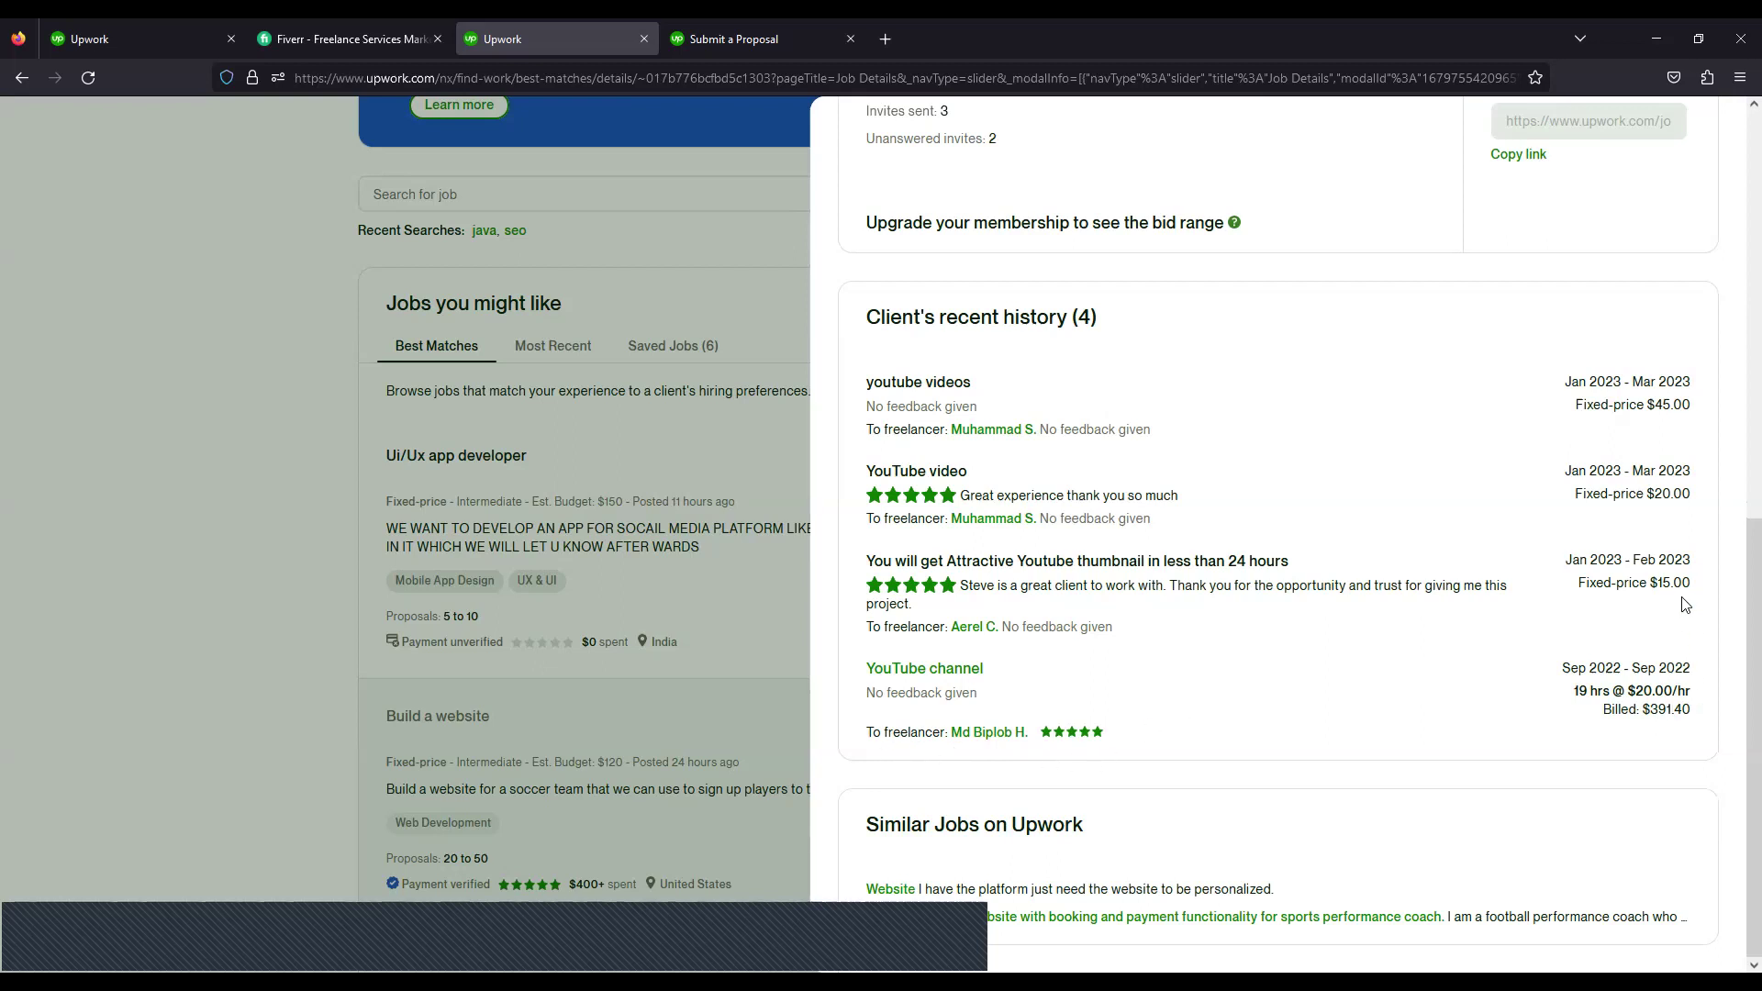
drag(1702, 580, 945, 467)
click(945, 467)
scroll(757, 514, up, 3)
scroll(825, 578, up, 1)
scroll(865, 588, down, 2)
scroll(967, 471, down, 2)
key(shift+Down)
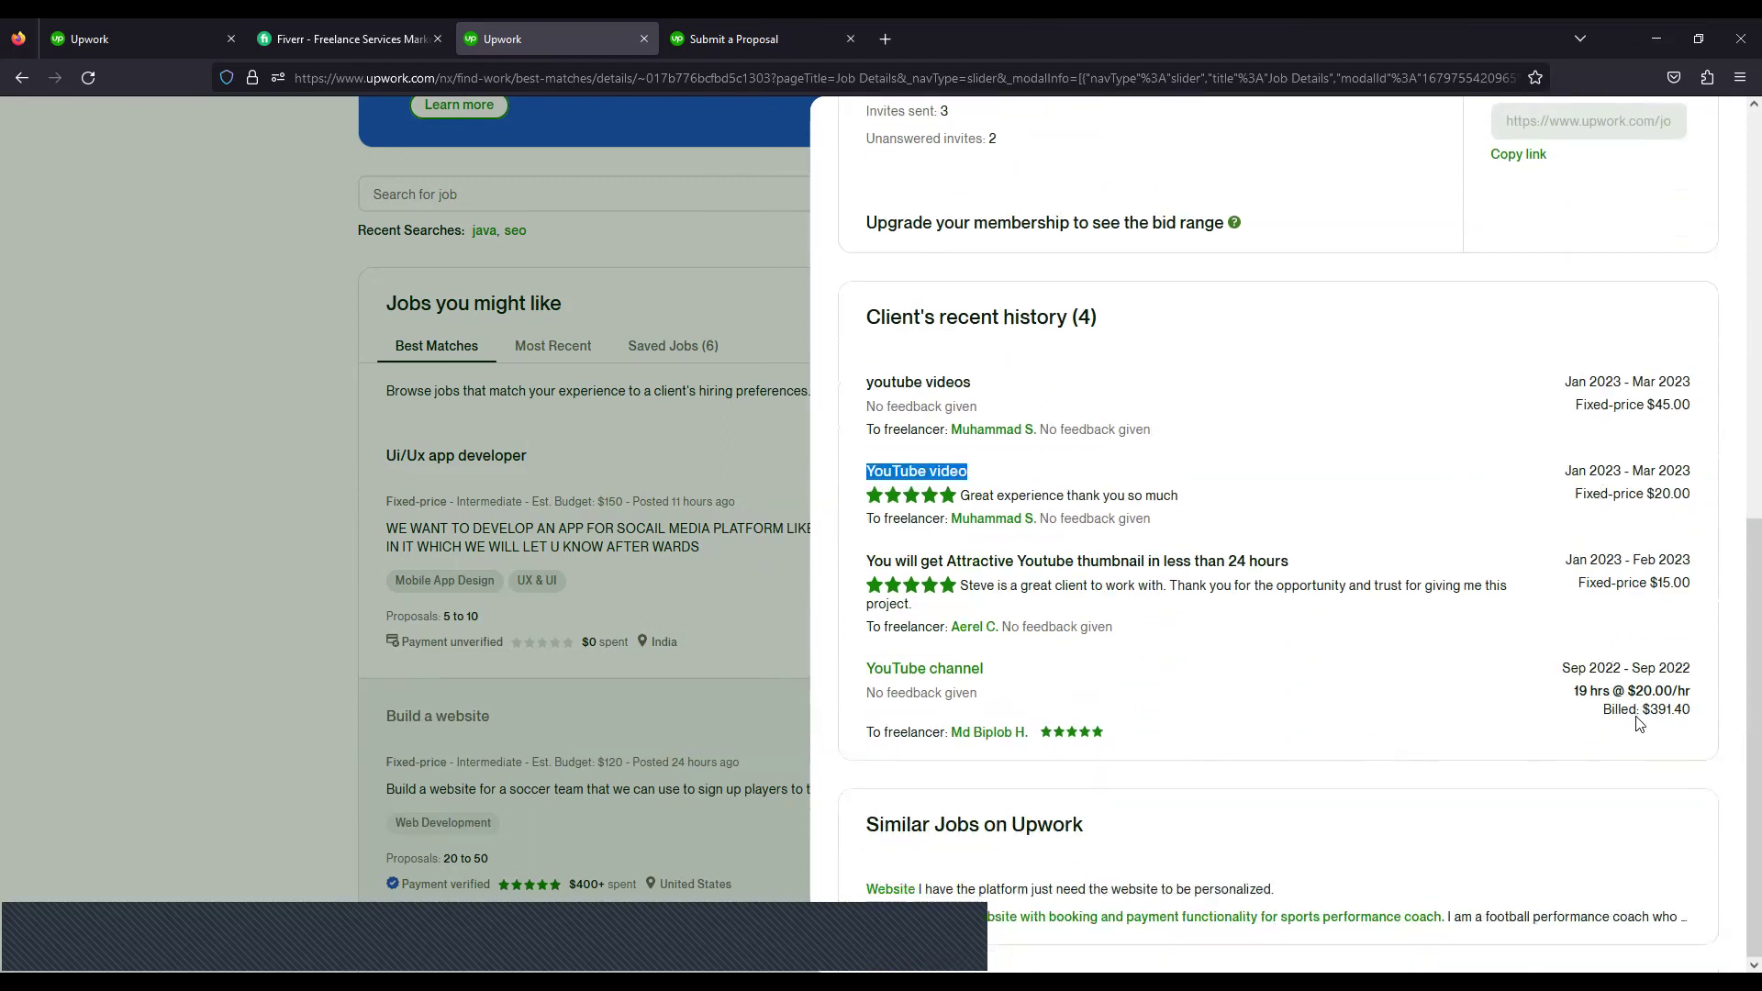
- Check the amount billed for the client's past YouTube channel contract and close the job details
key(Down)
key(Down)
key(Down)
key(Down)
key(Down)
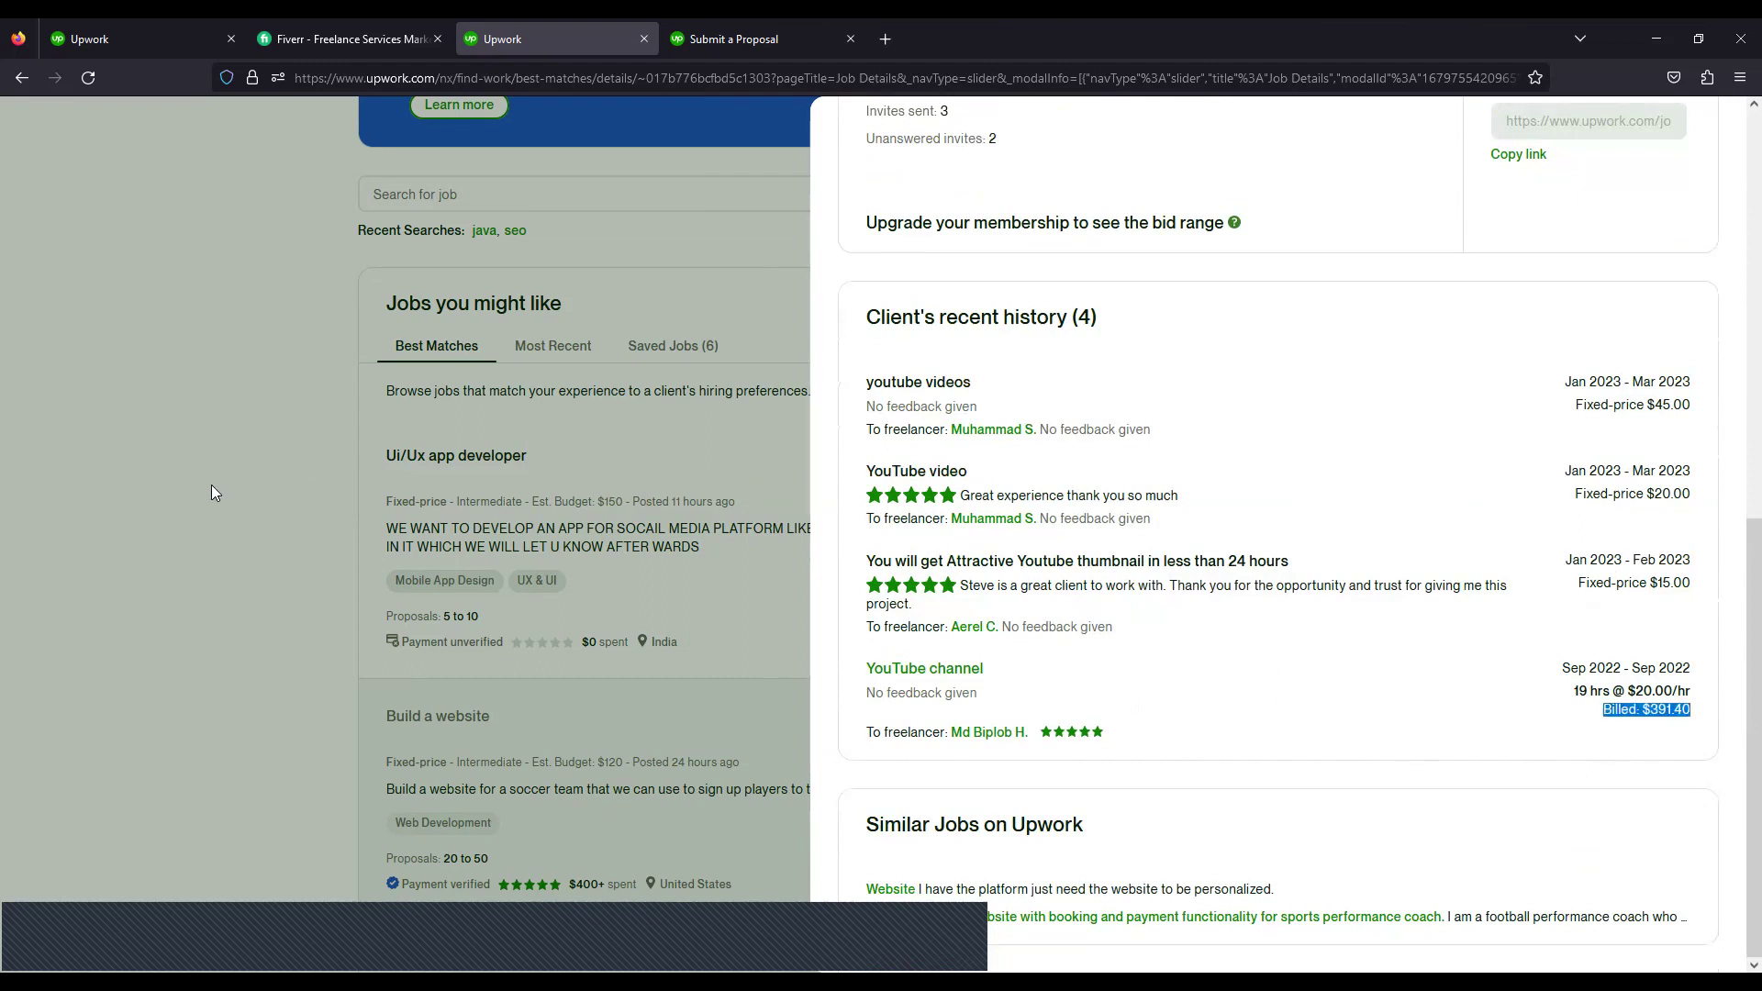
click(730, 503)
- Search the job listings for graphic design
scroll(730, 504, down, 2)
scroll(547, 548, down, 2)
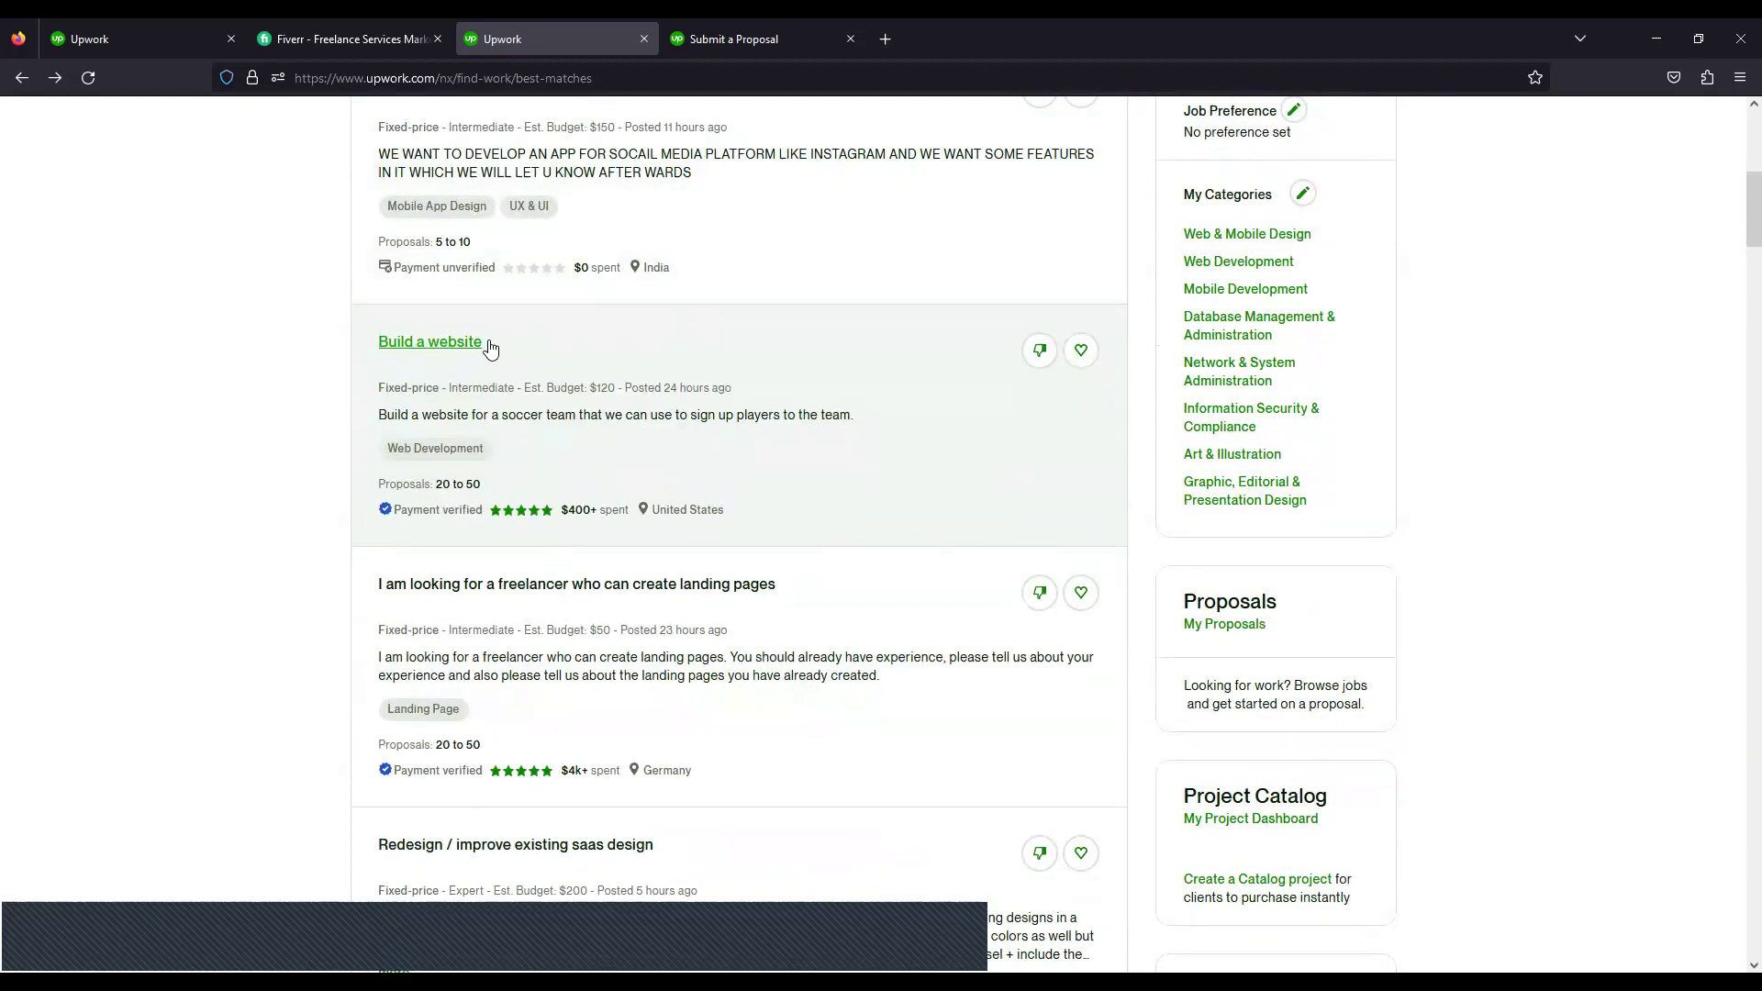
scroll(490, 346, up, 4)
click(490, 193)
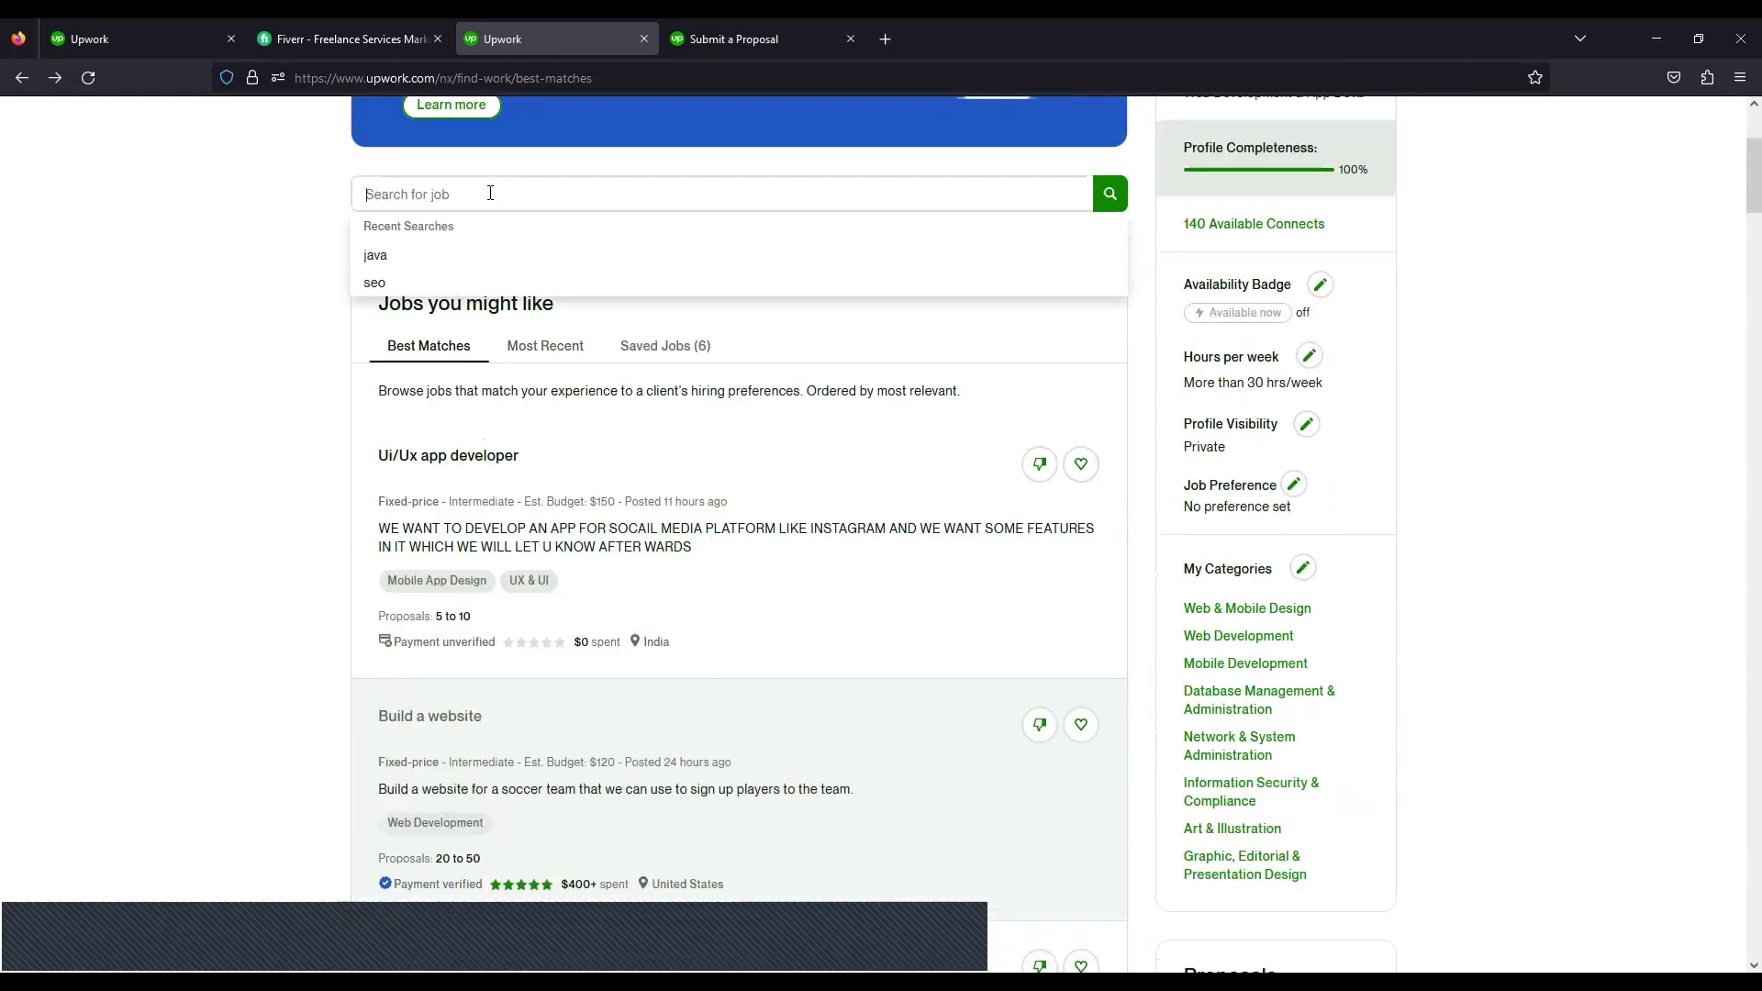
text(graphic)
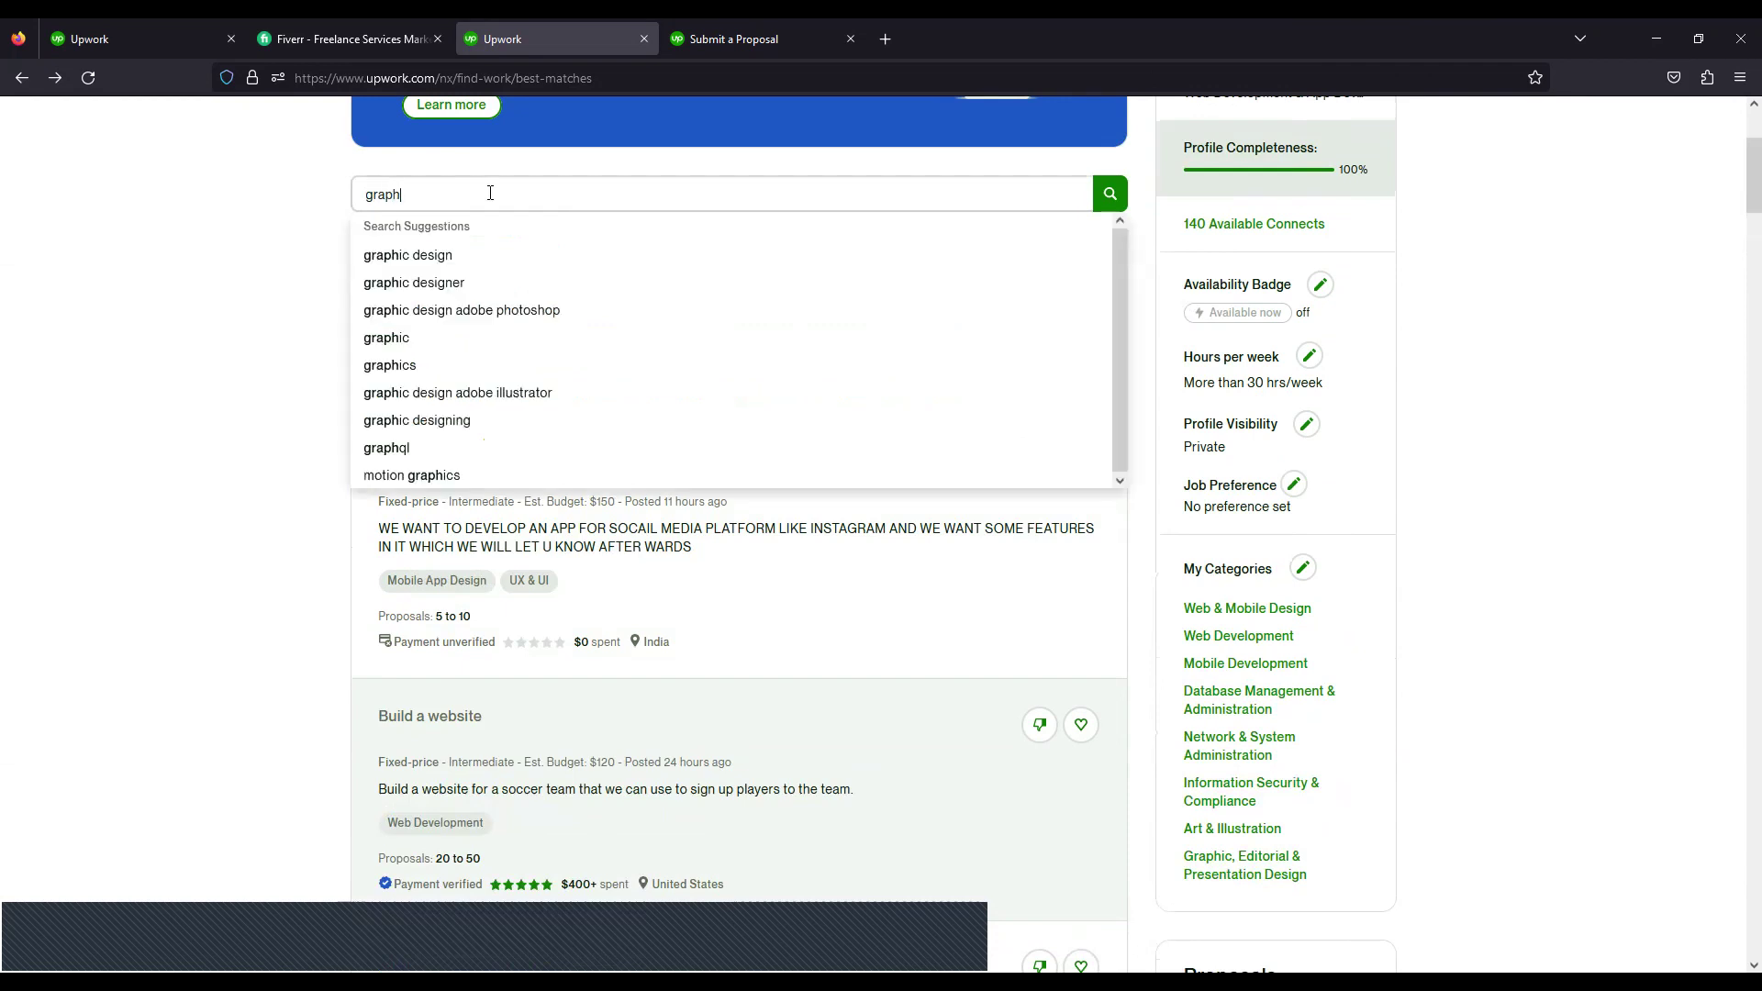
key(Down)
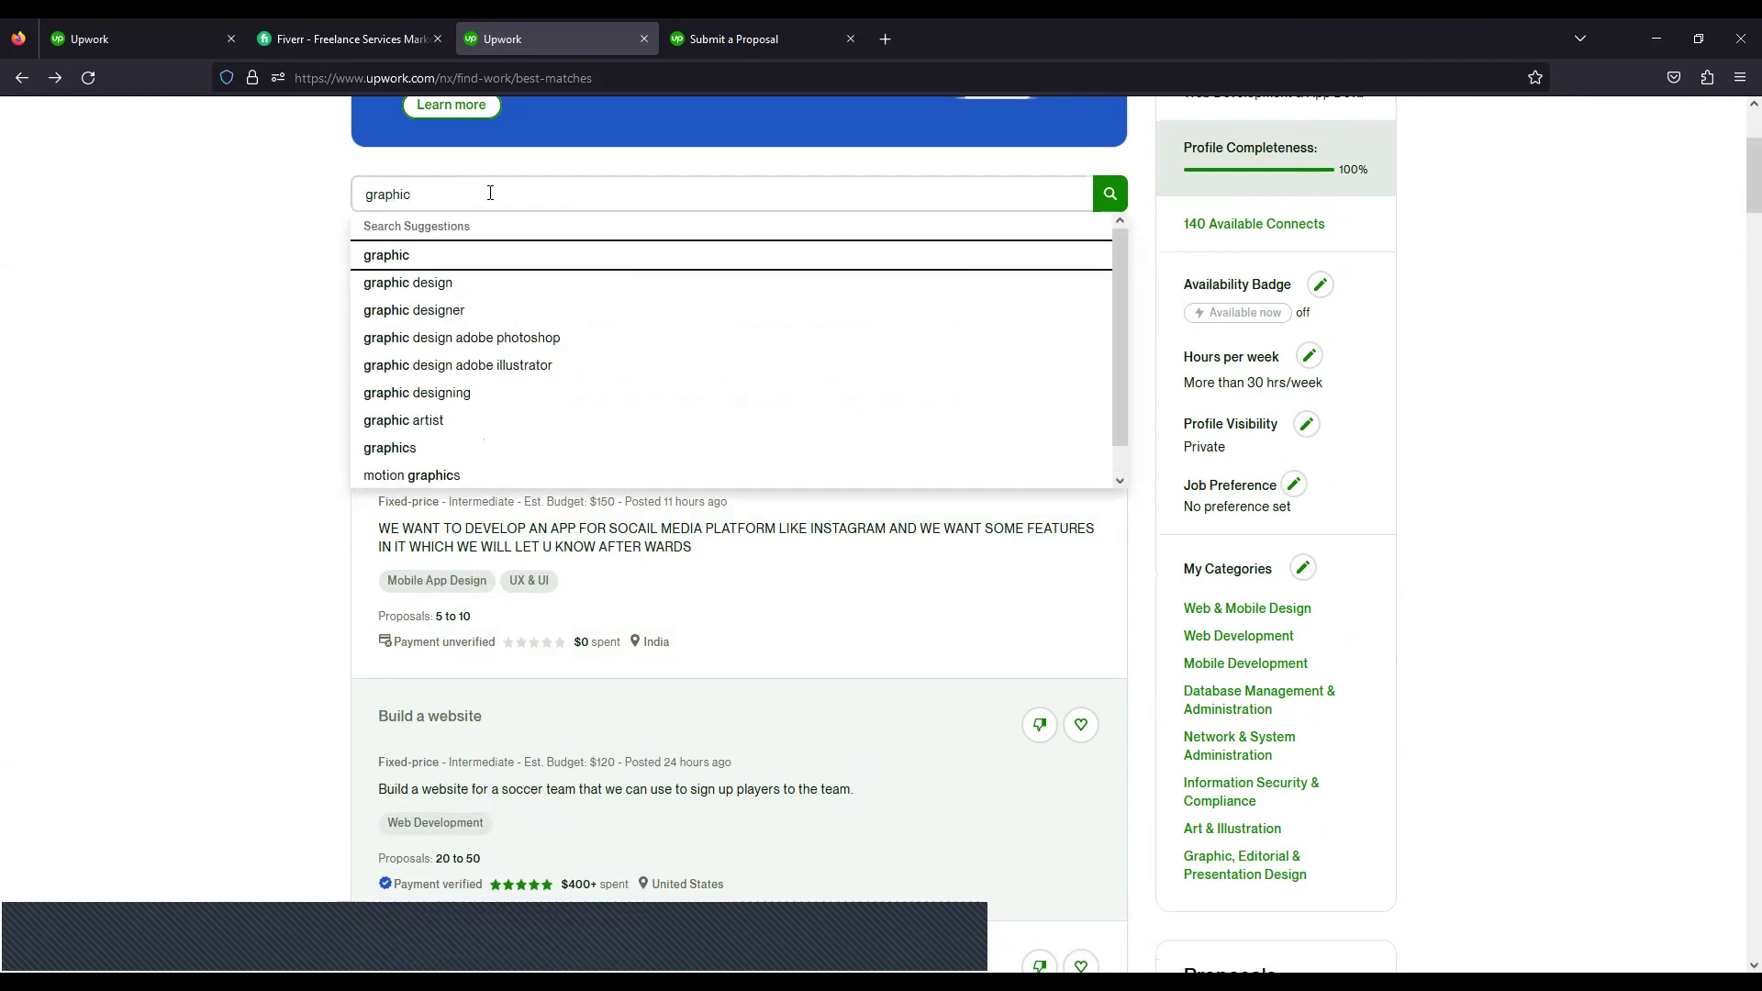
key(Return)
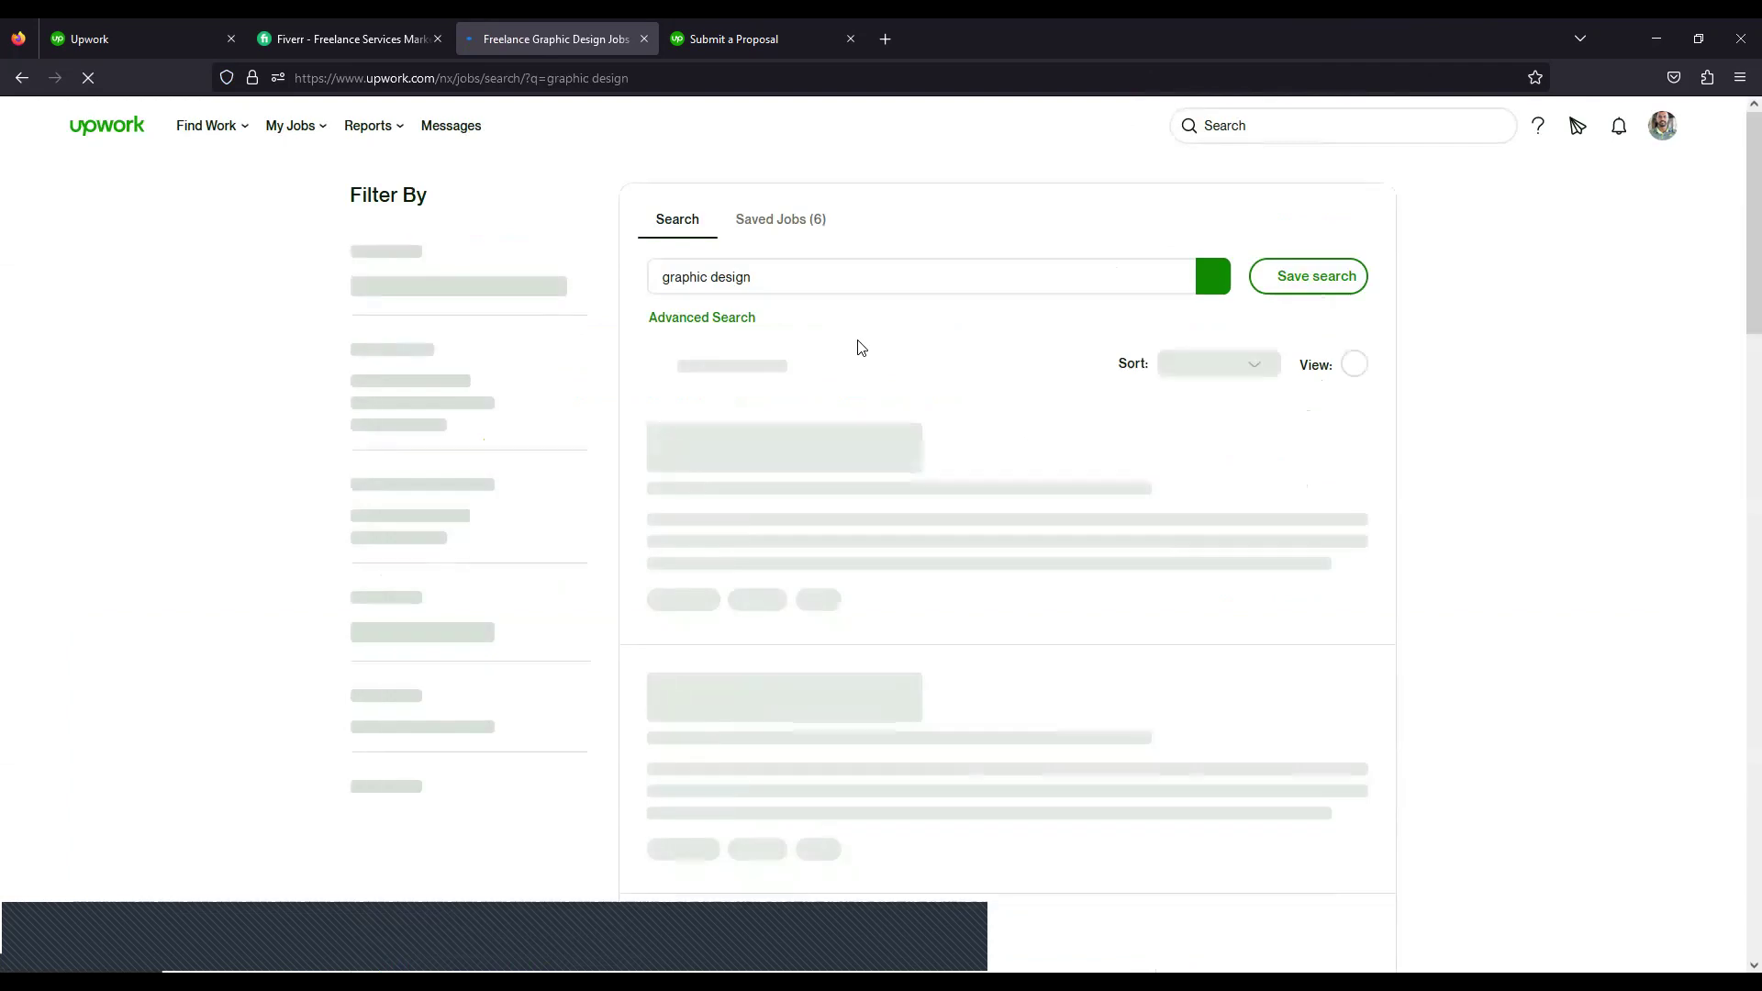
- Look over the graphic design results and filter them to the Entry Level experience level
scroll(859, 349, down, 3)
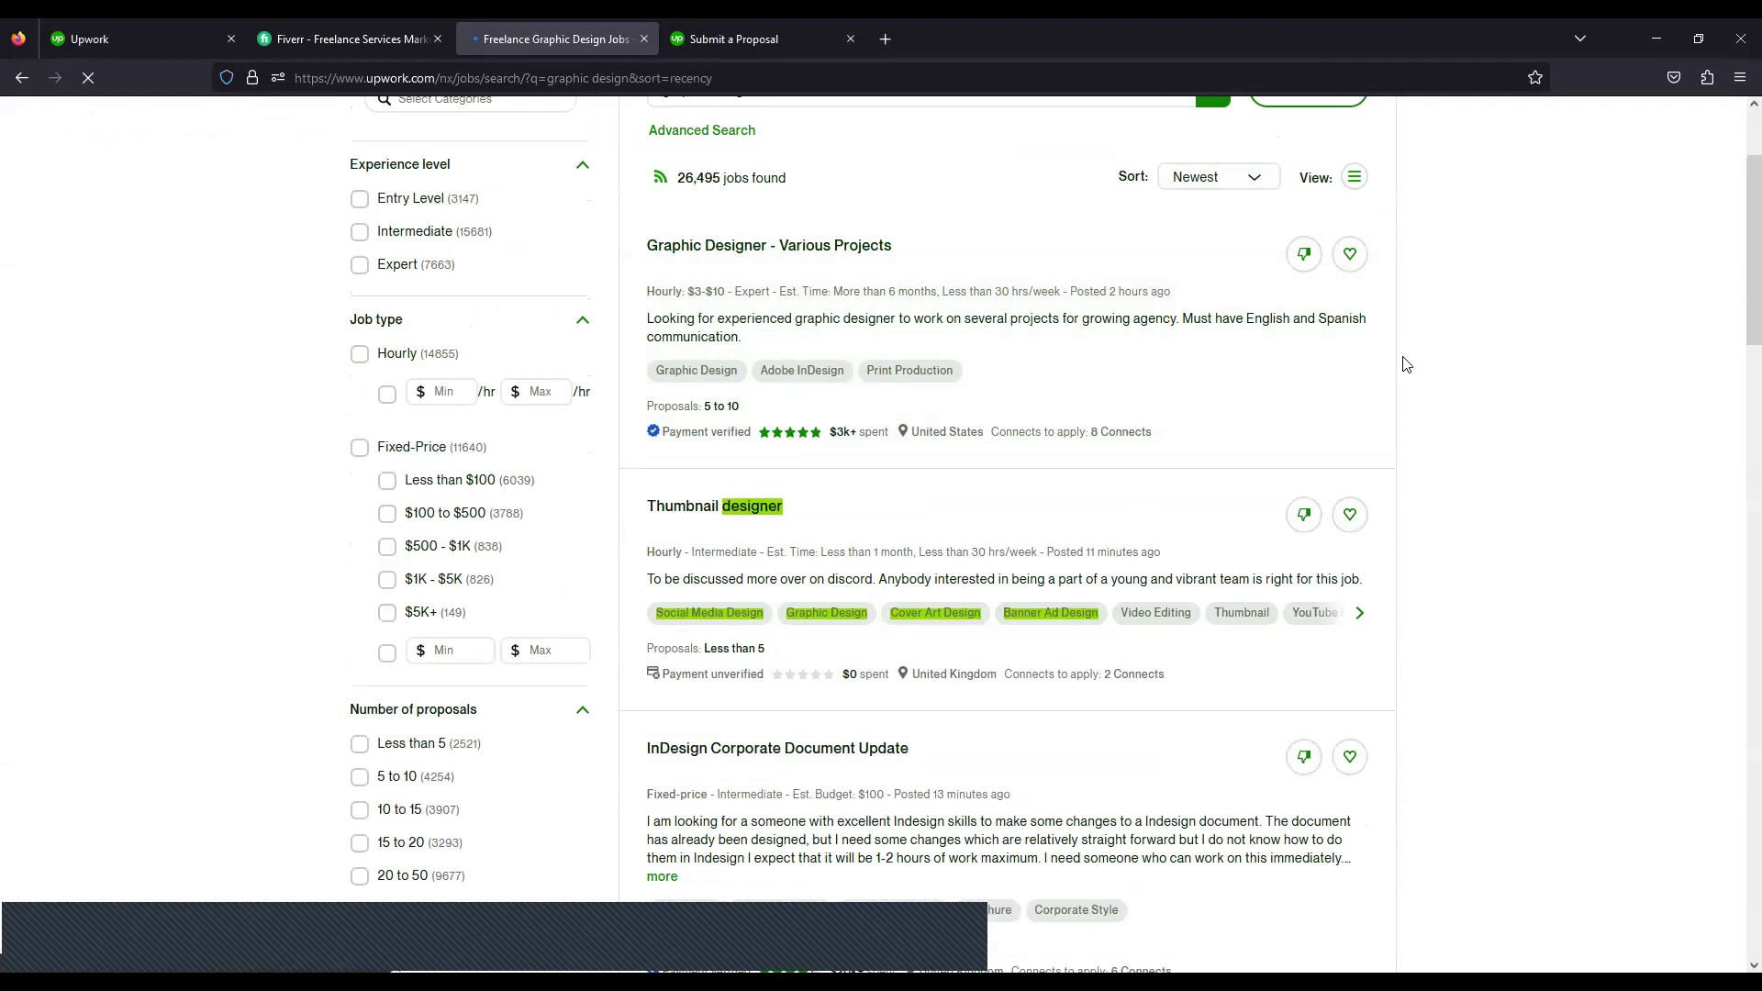
scroll(1406, 364, down, 1)
scroll(964, 339, up, 1)
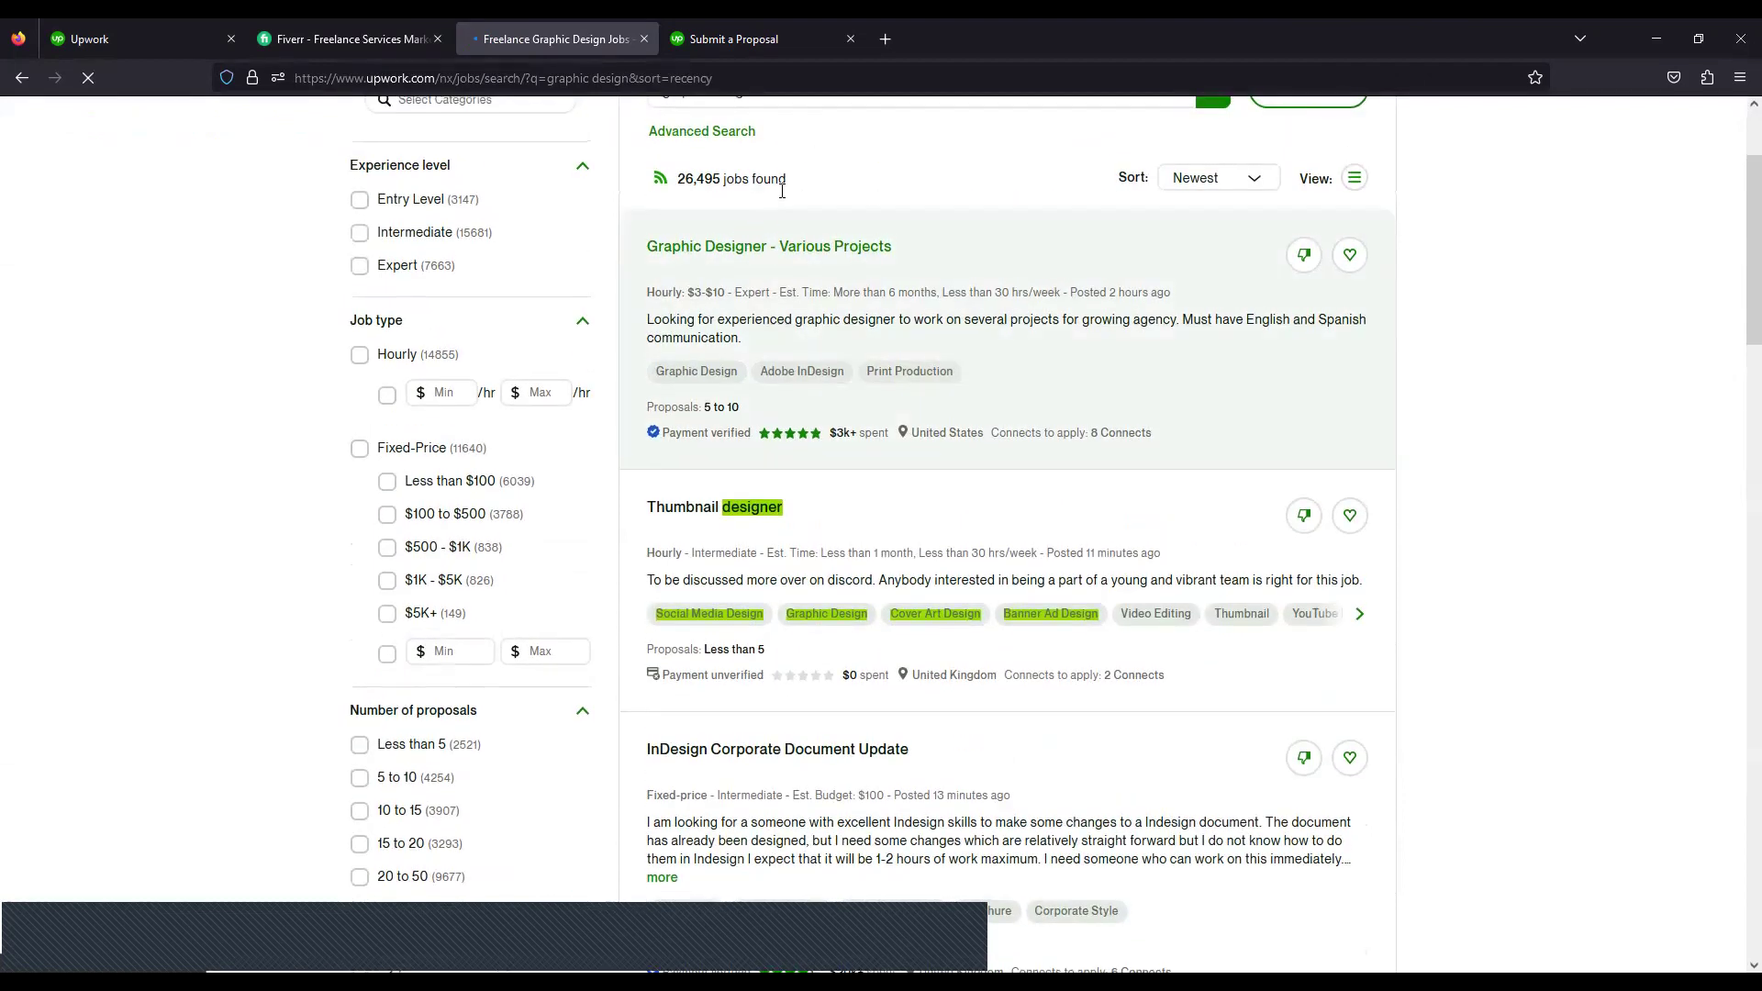
scroll(958, 426, up, 1)
scroll(637, 332, down, 1)
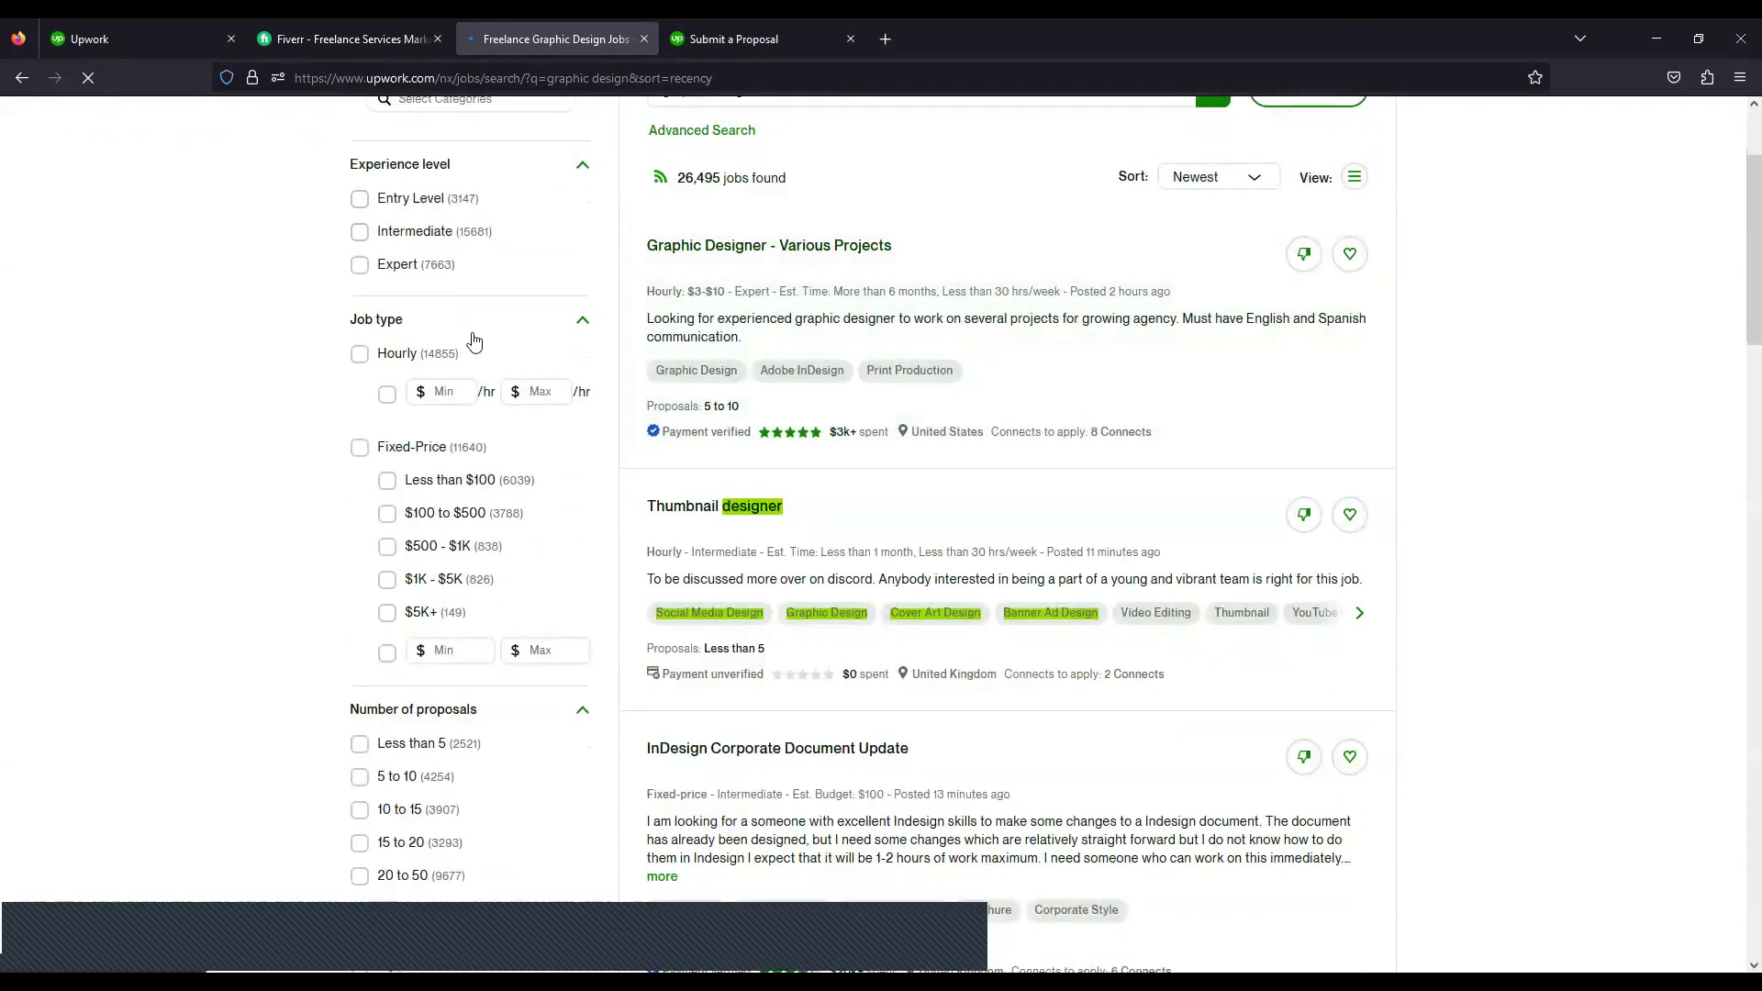
scroll(339, 269, up, 1)
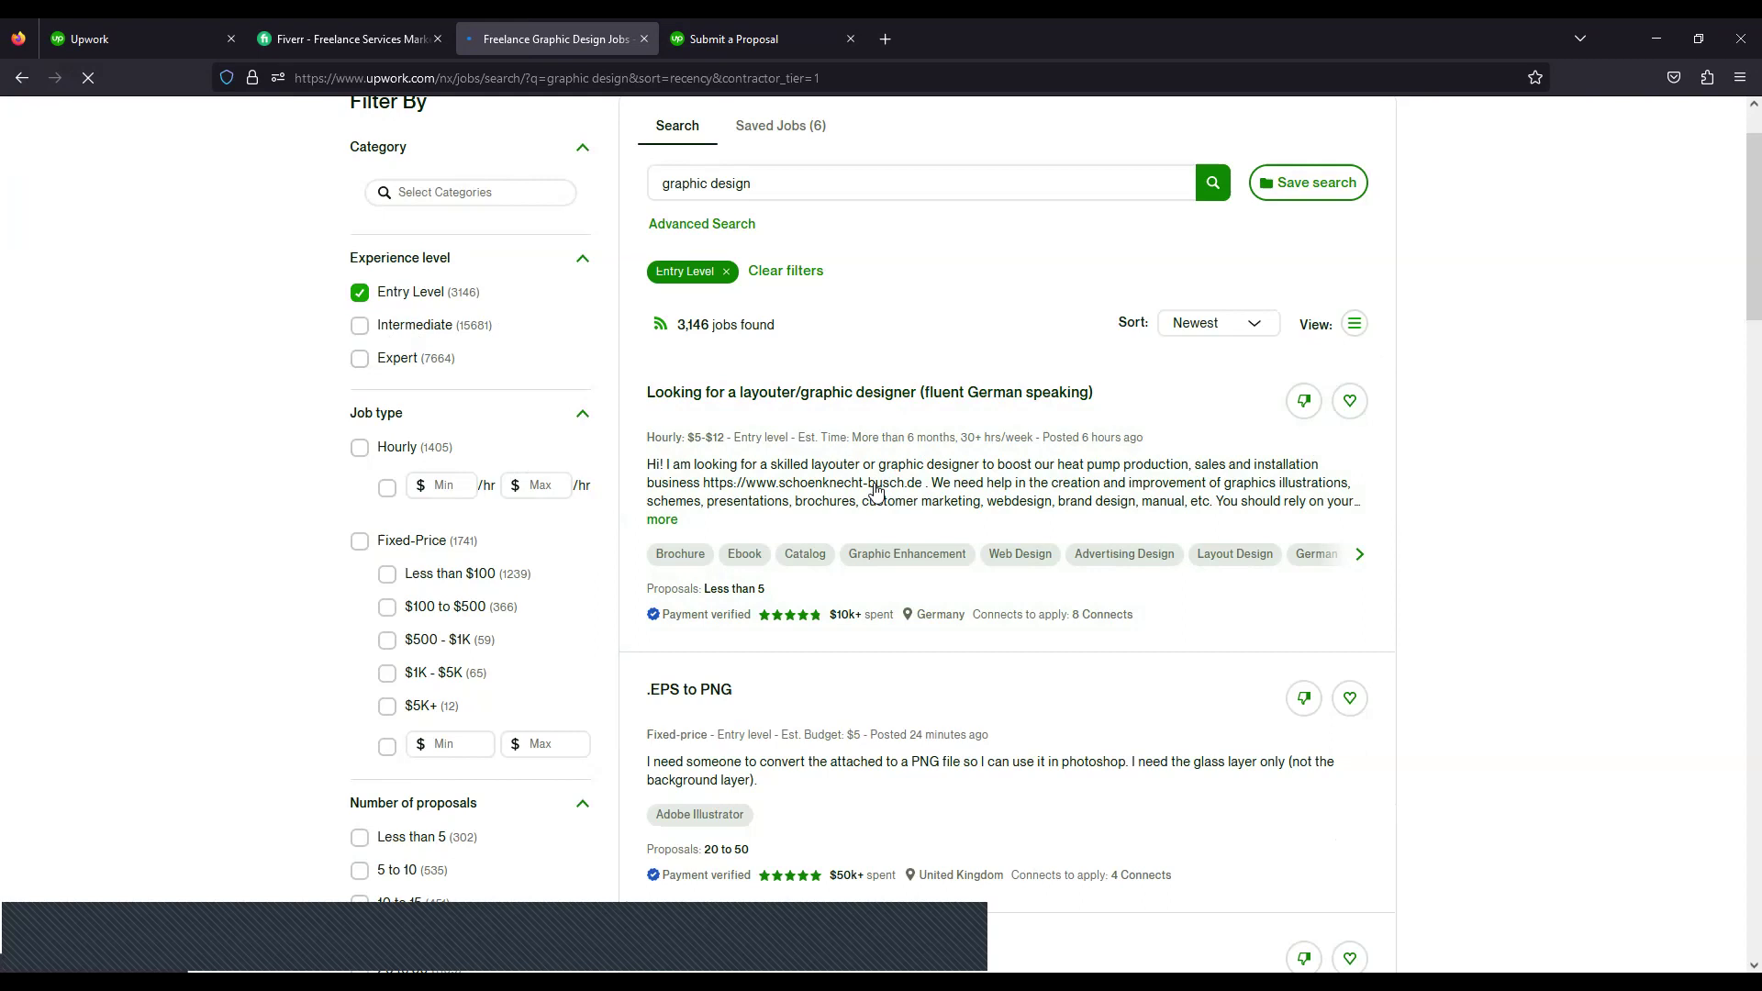
scroll(371, 243, down, 1)
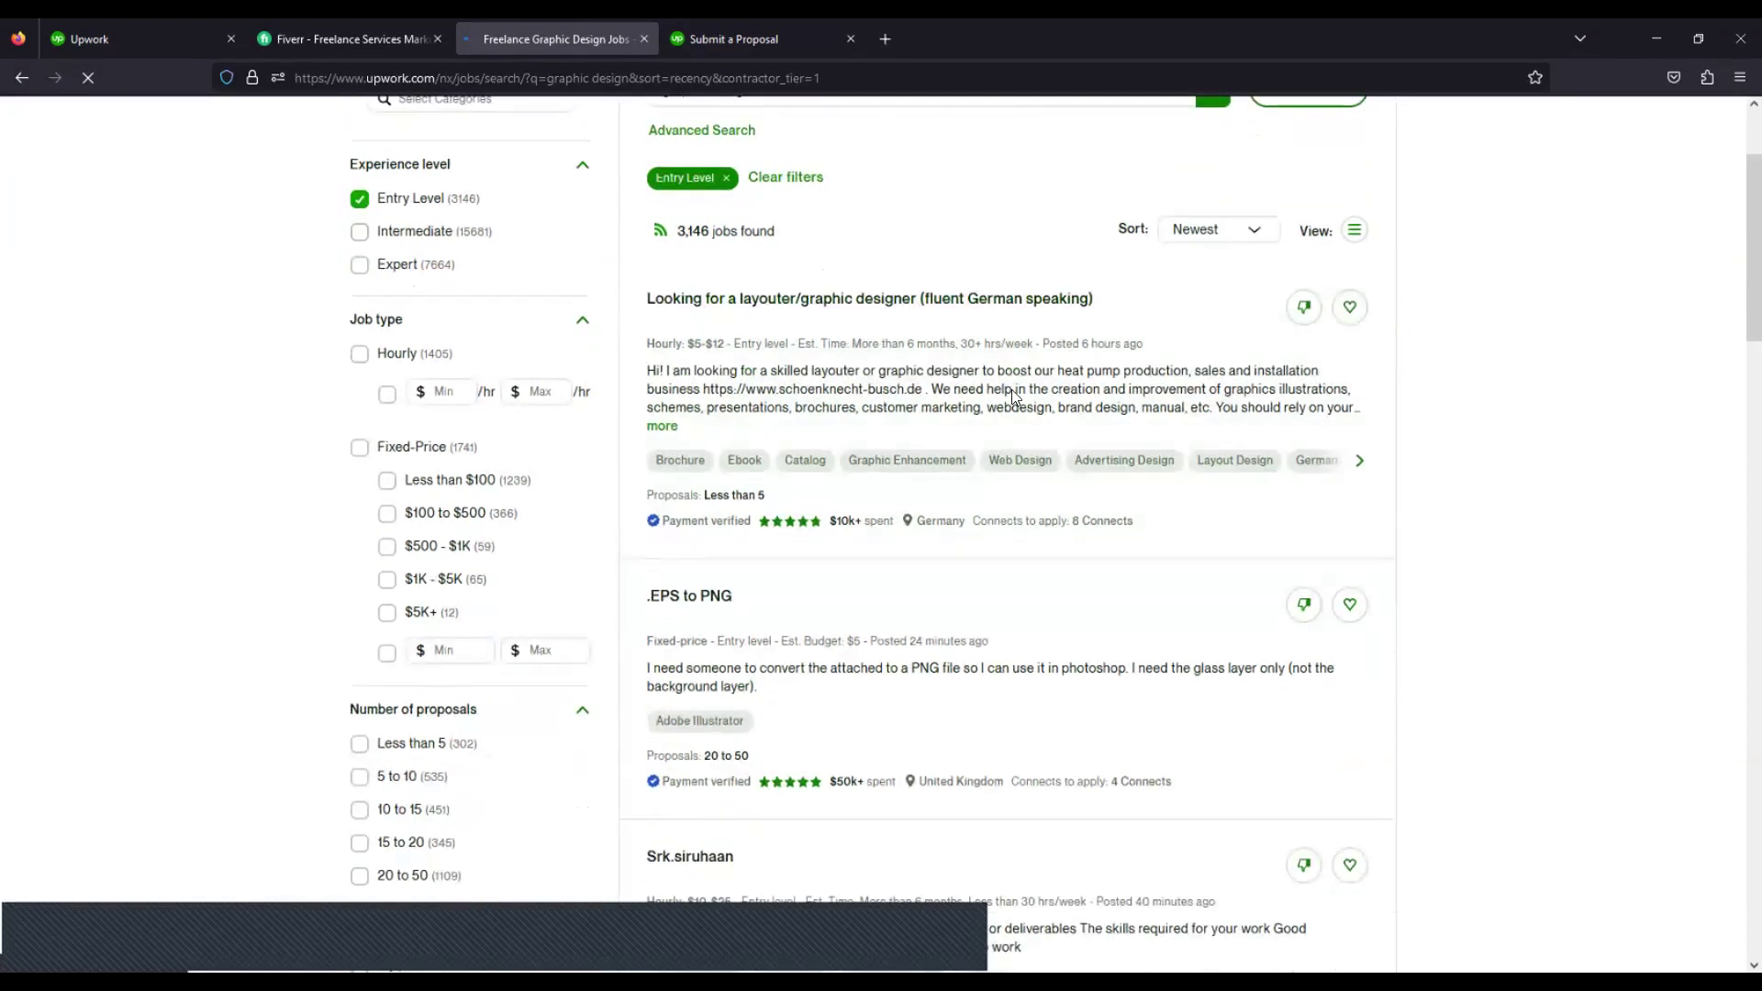
- Narrow the results to entry-level fixed-price jobs with a $500 - $1K budget and browse the matching jobs
click(358, 231)
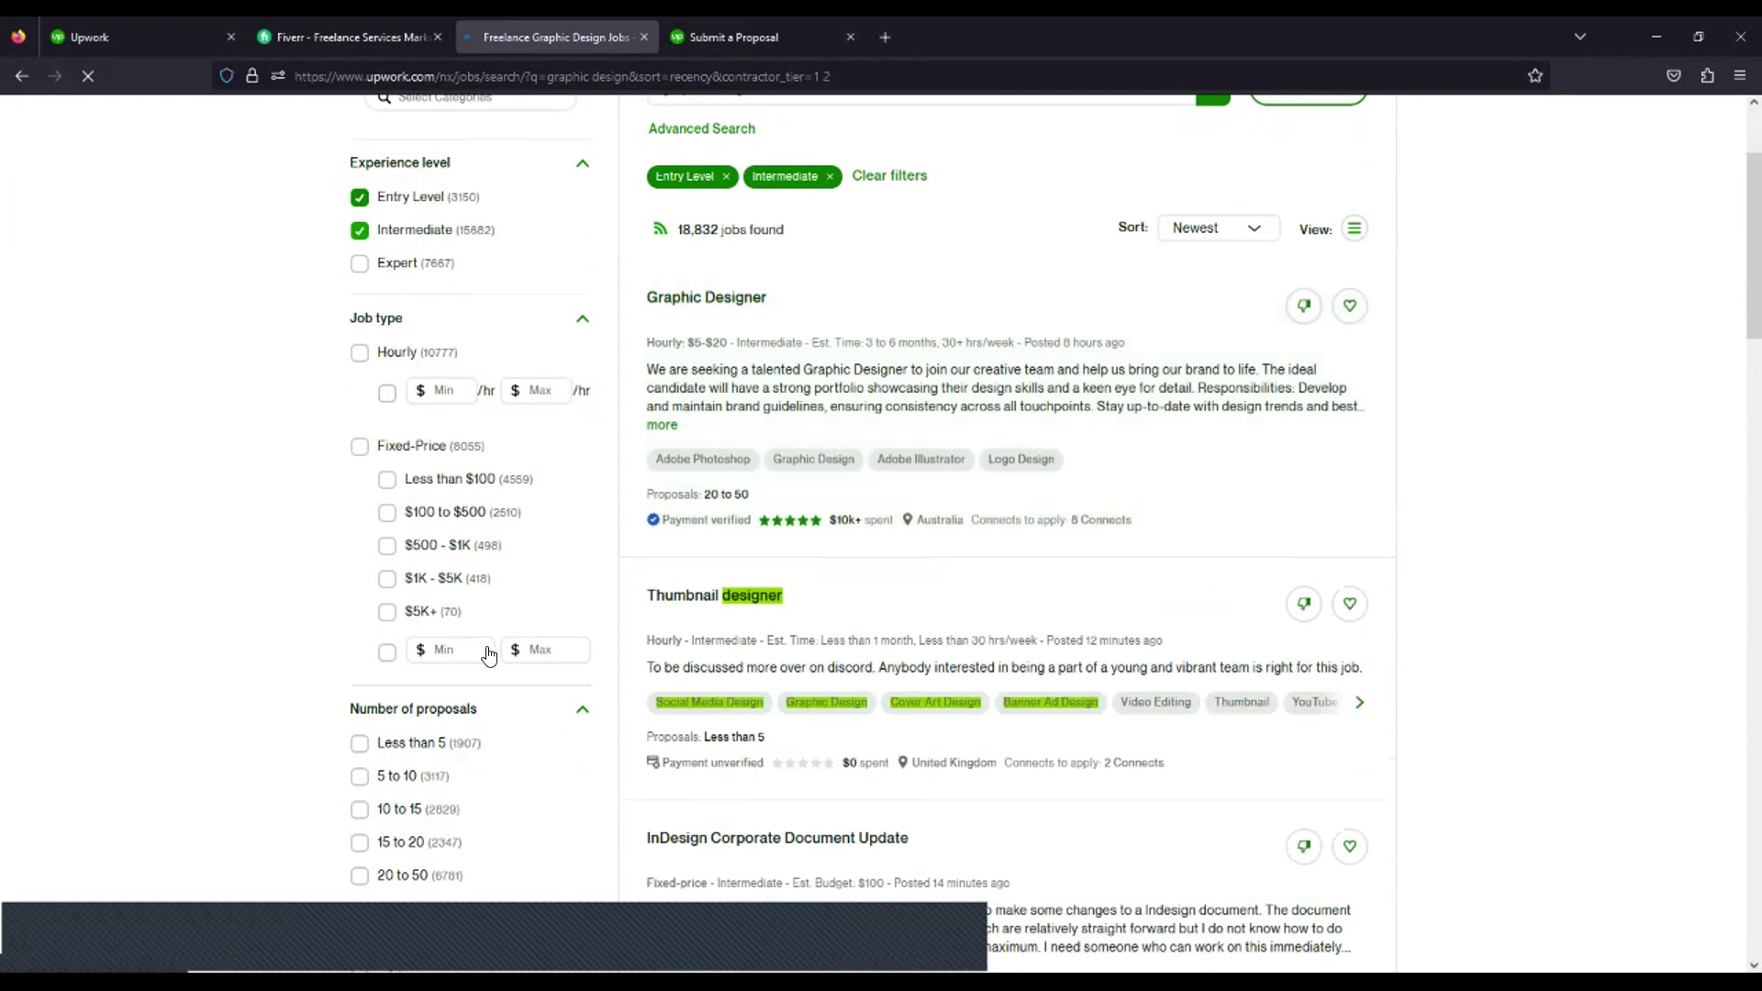
scroll(488, 655, down, 5)
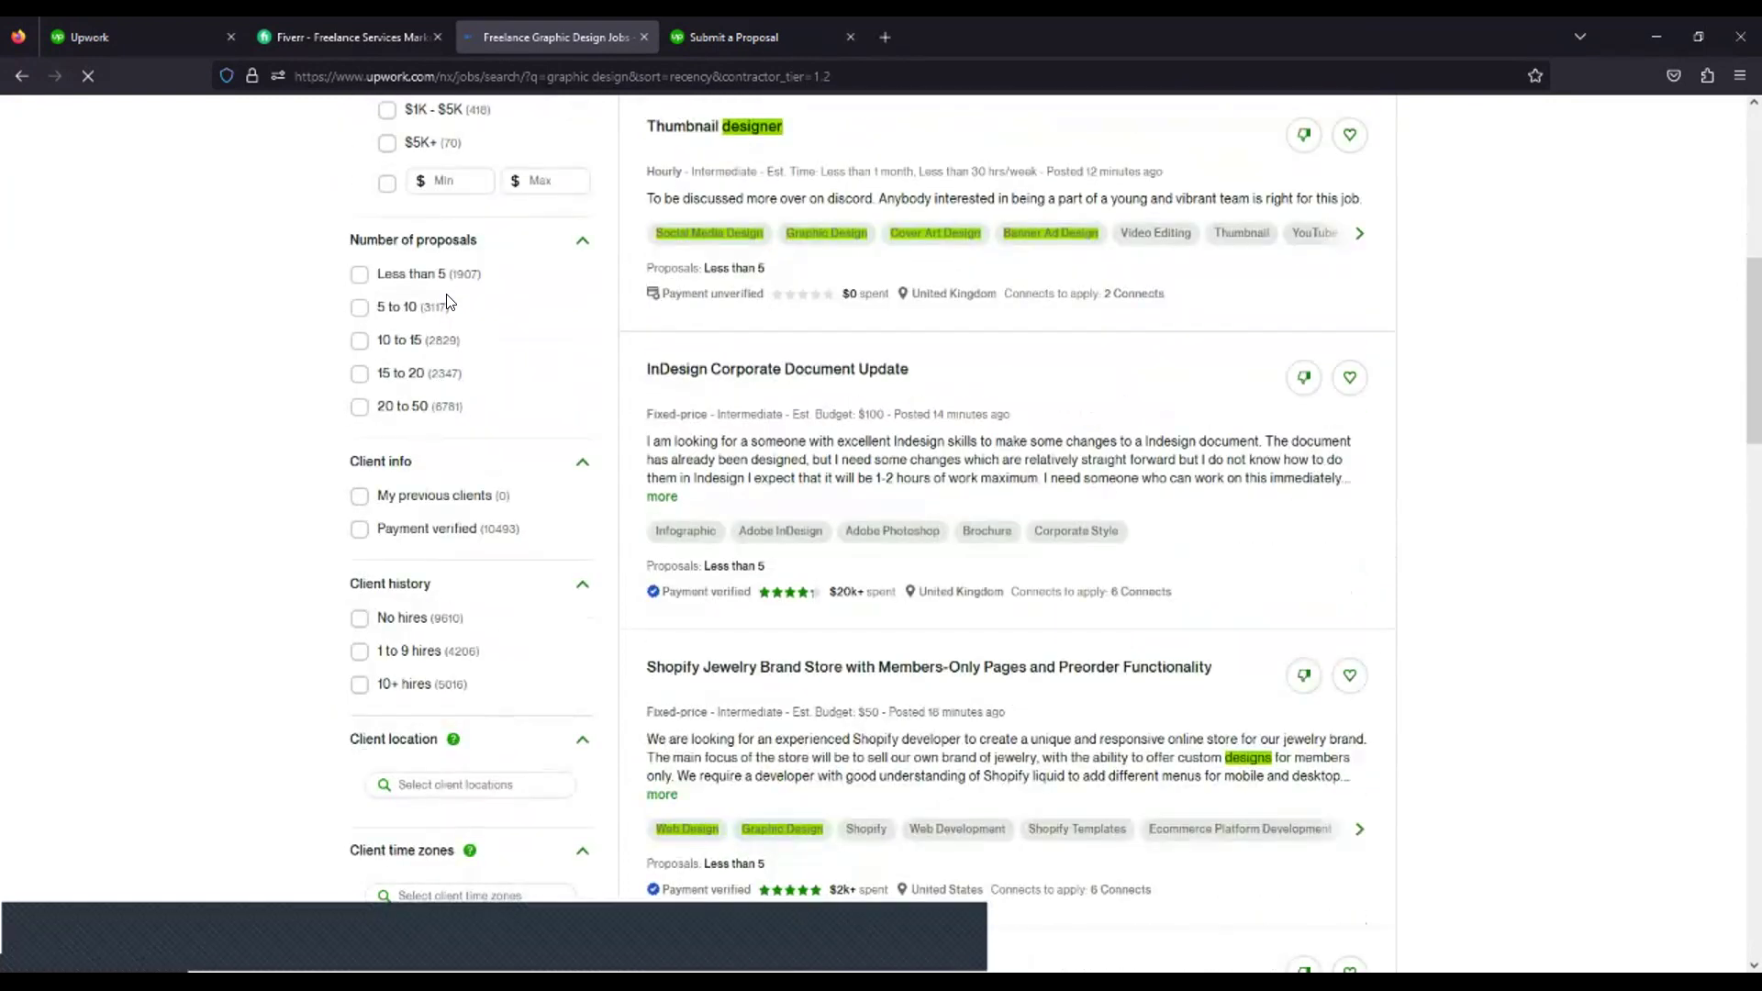
scroll(448, 302, up, 5)
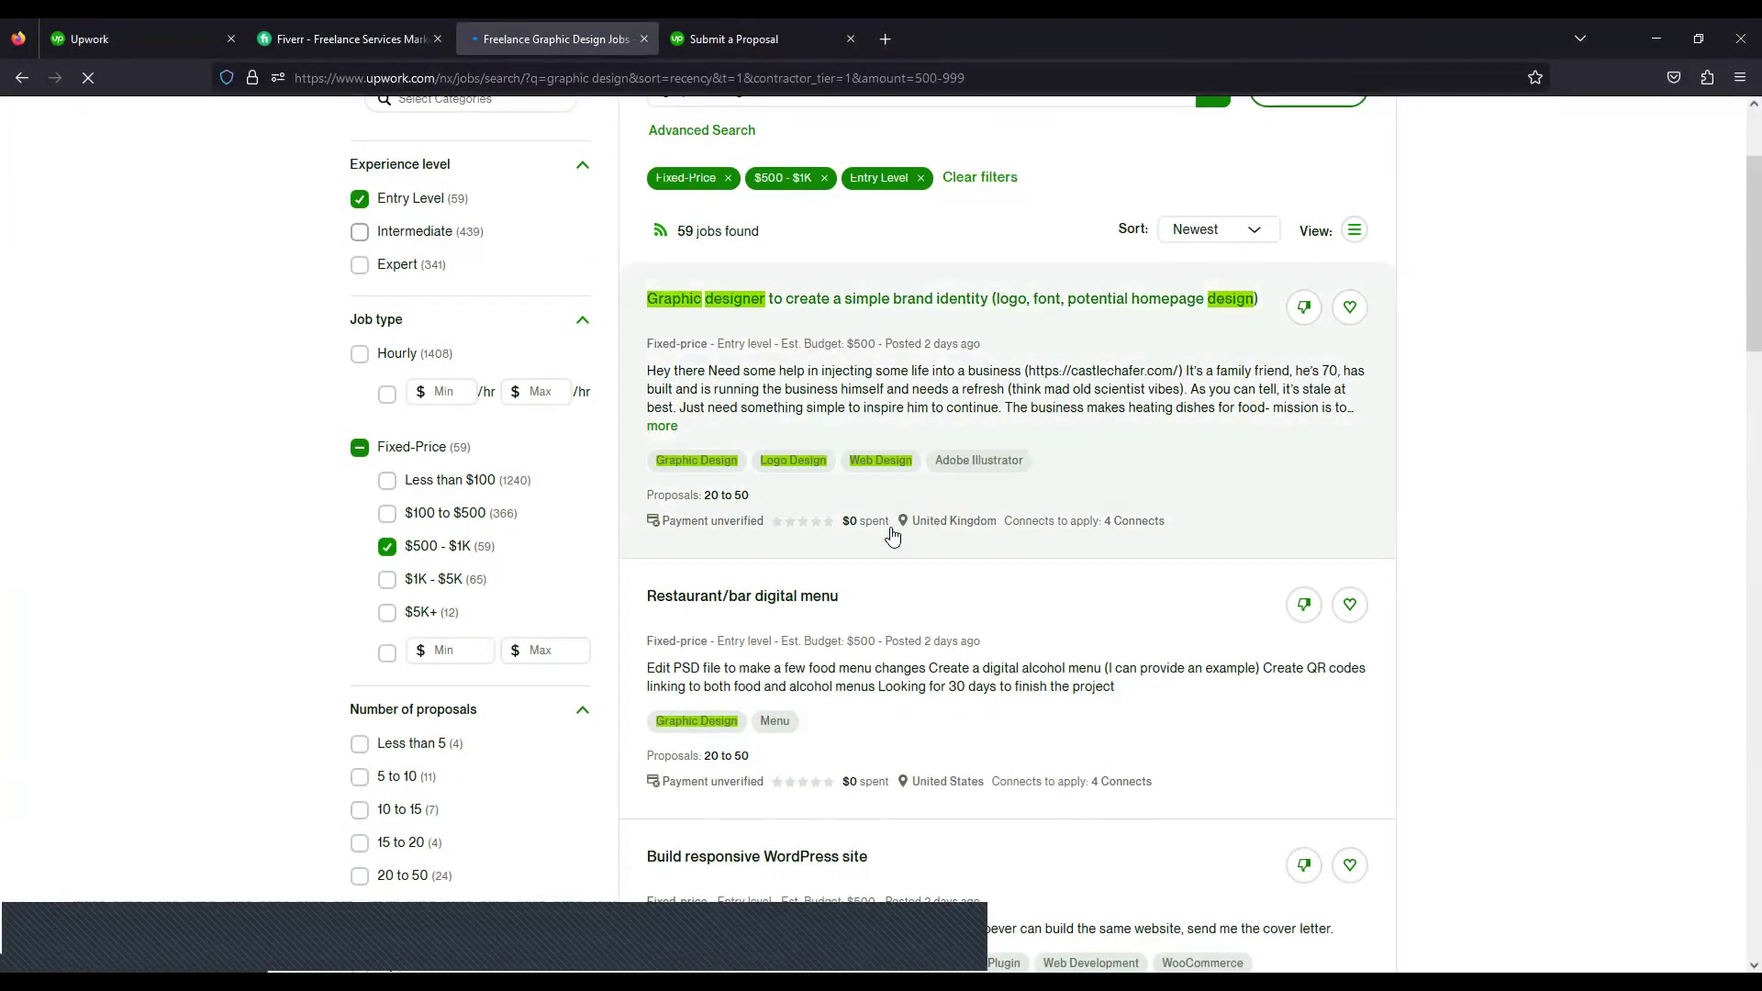
scroll(890, 550, down, 7)
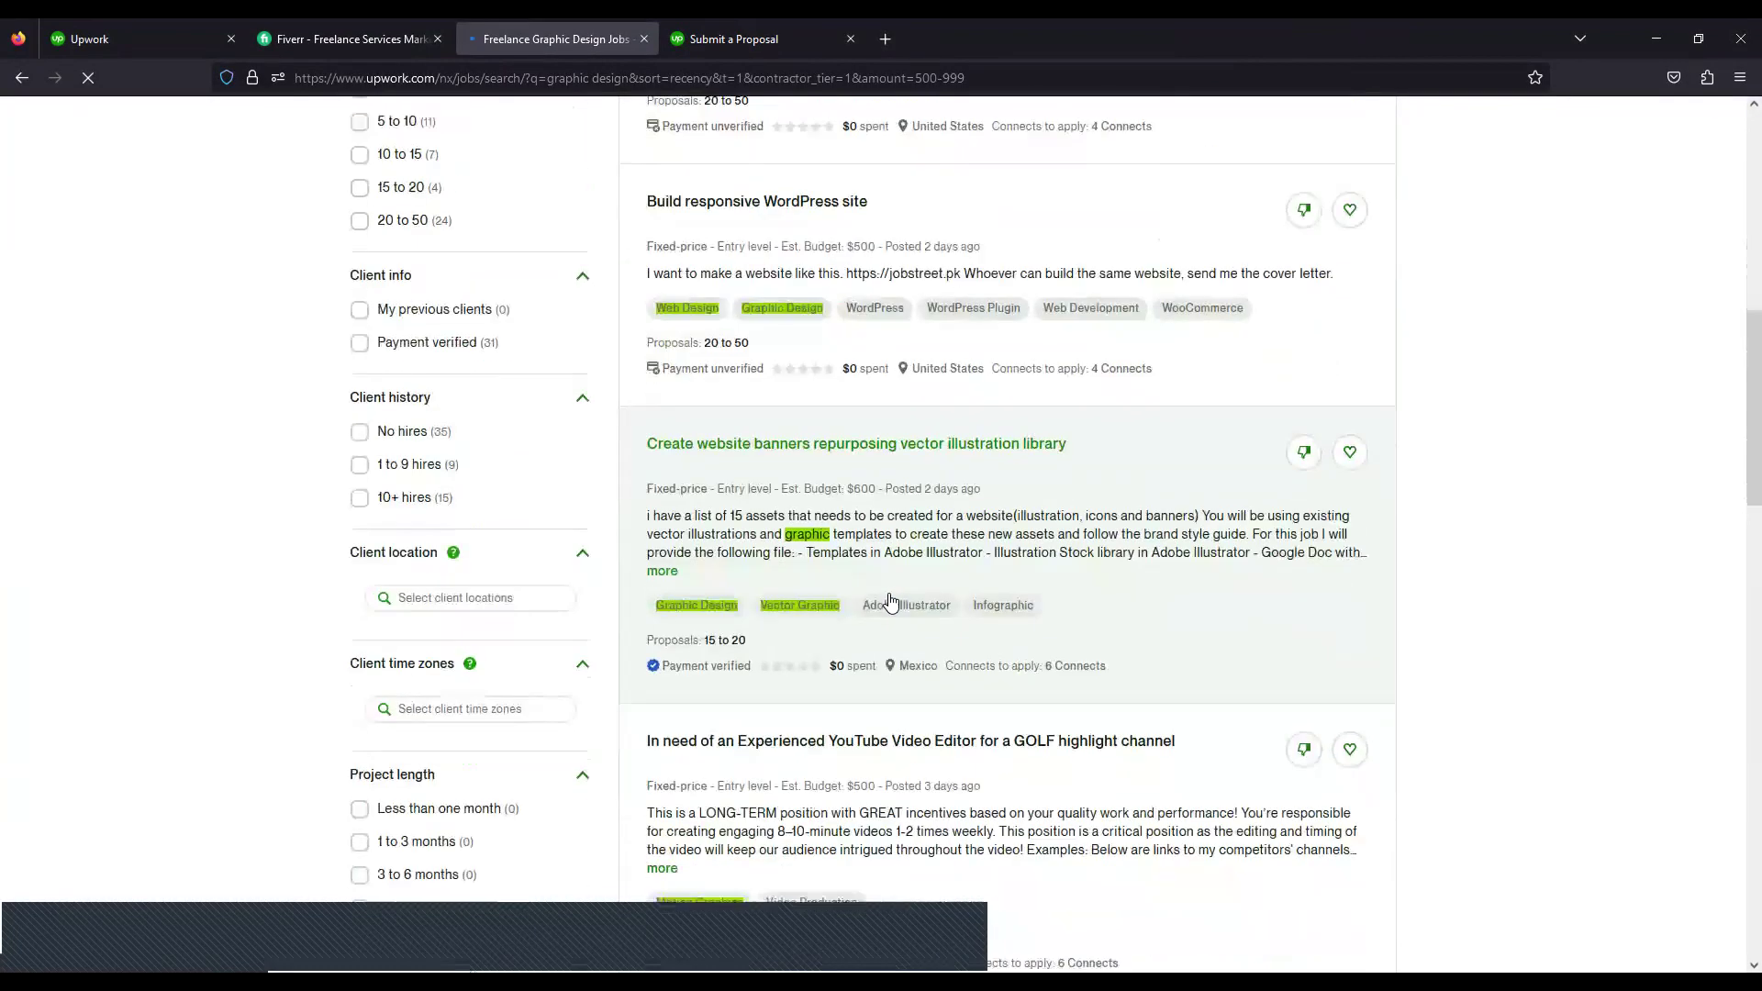
scroll(441, 386, up, 8)
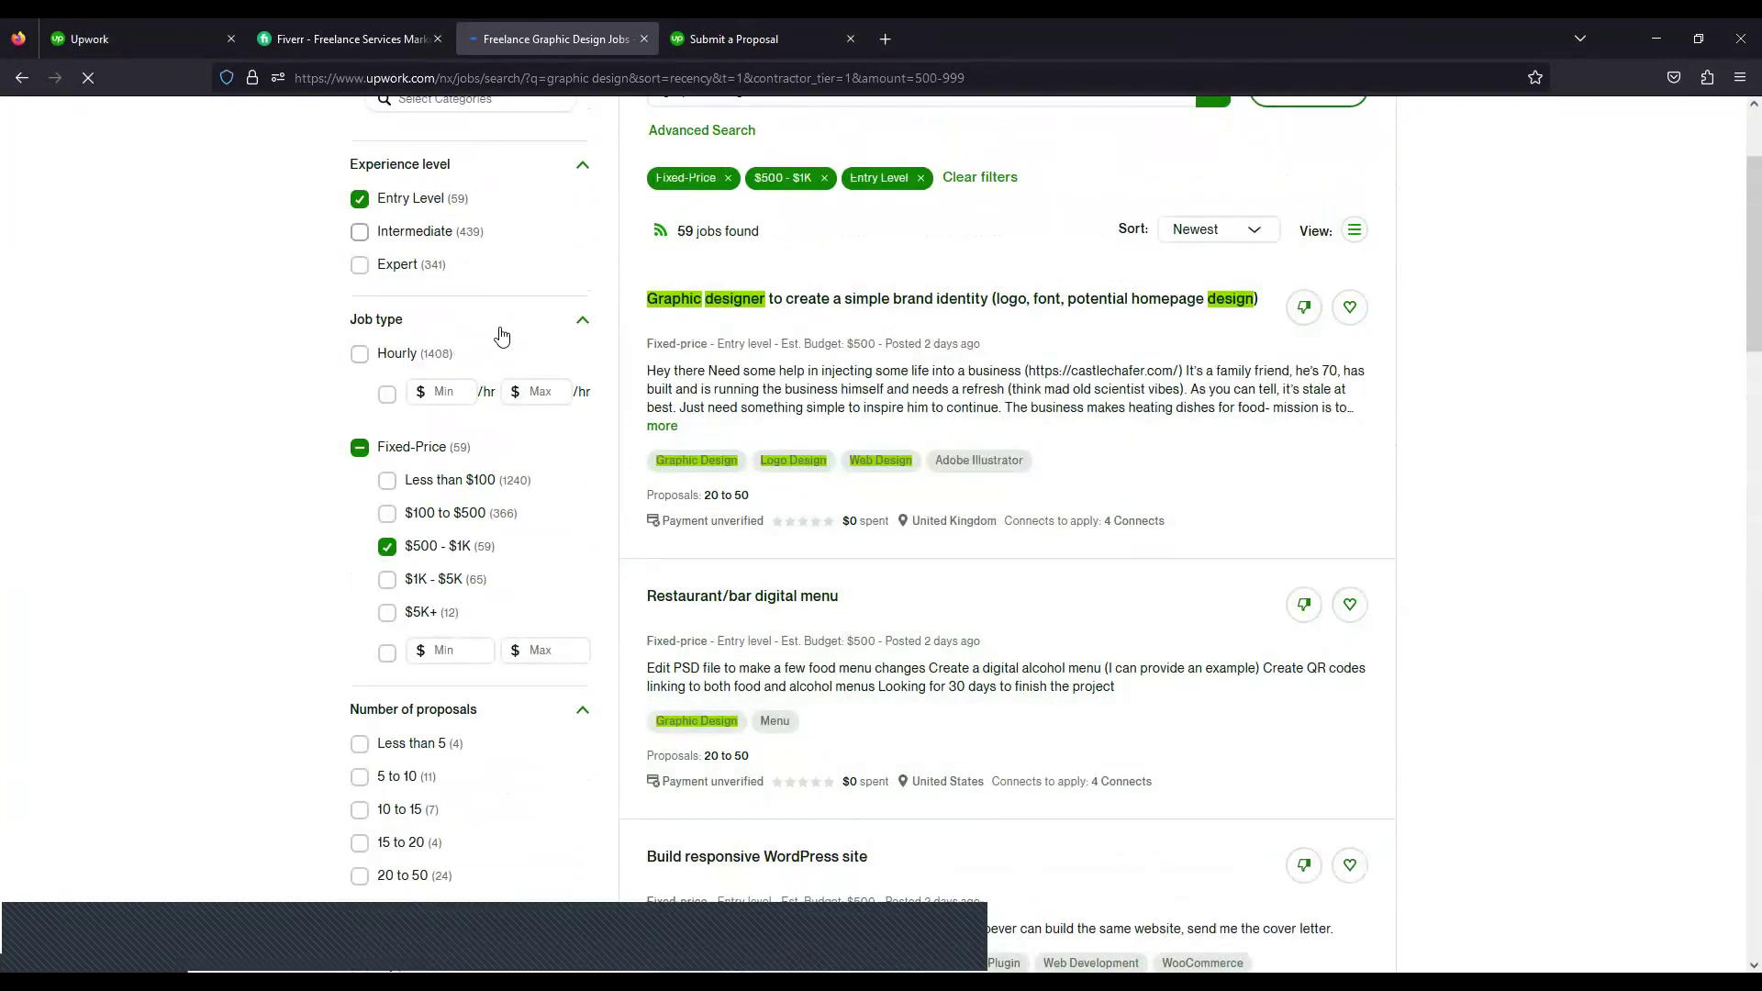
- Try adding the Intermediate experience level to the job filters
scroll(491, 316, up, 1)
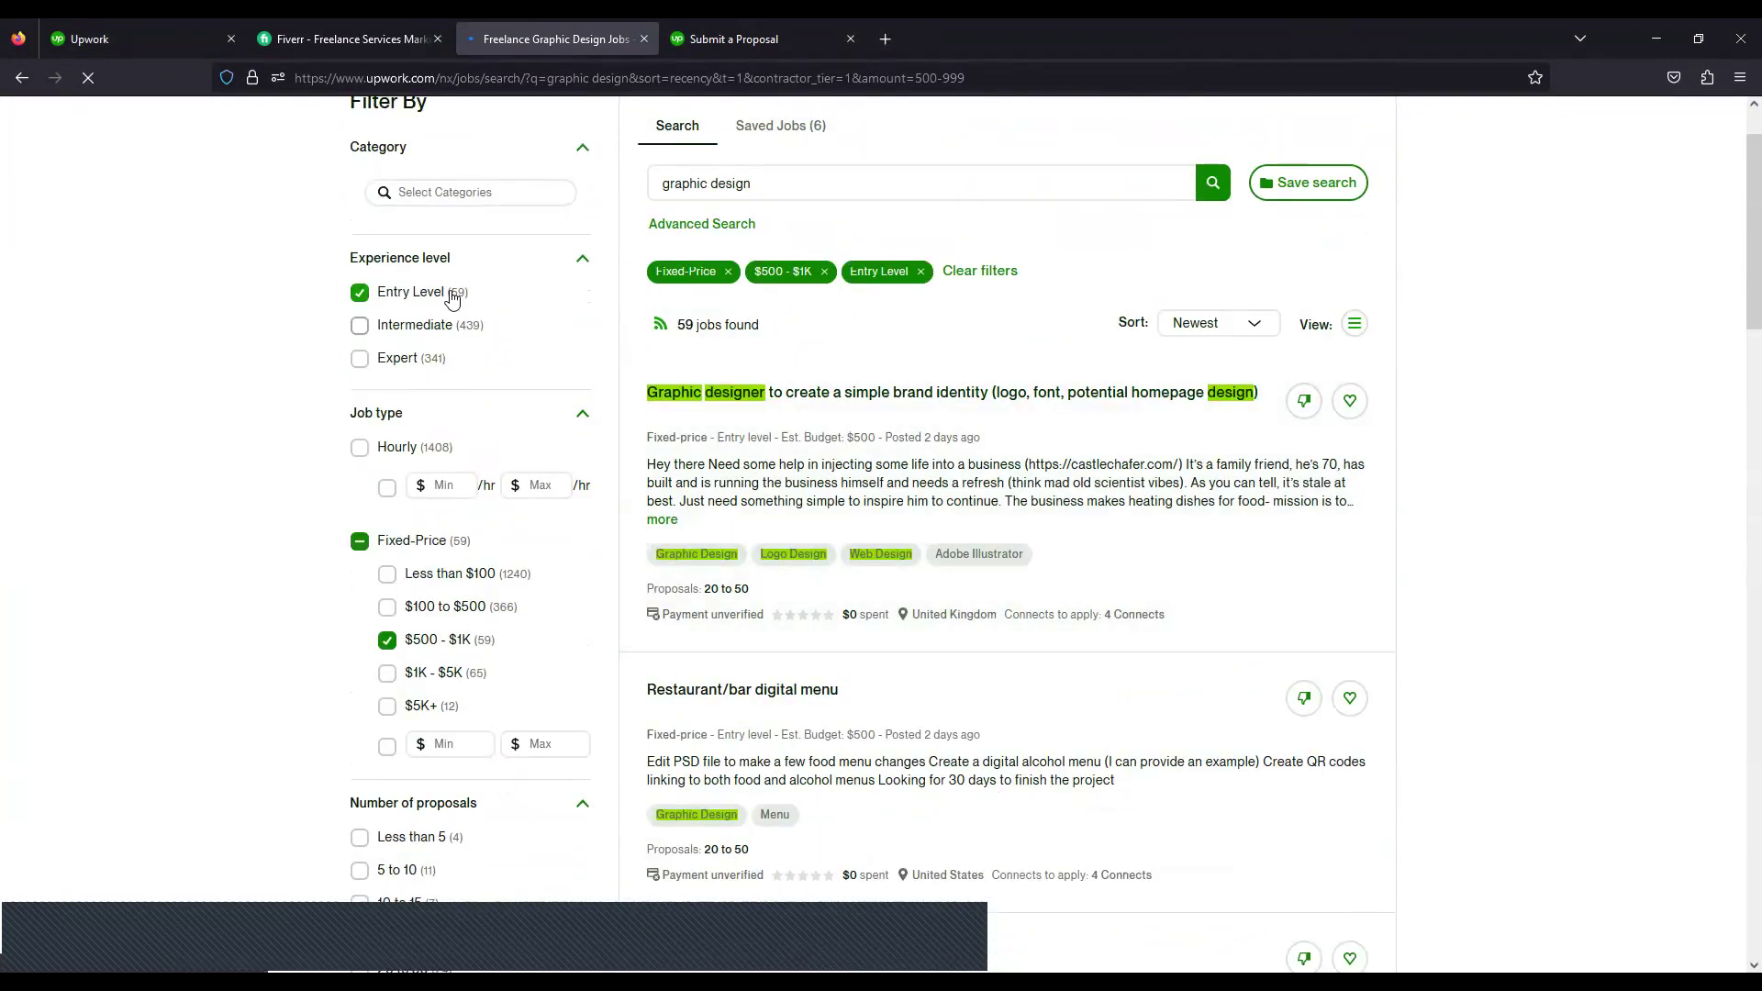
click(359, 325)
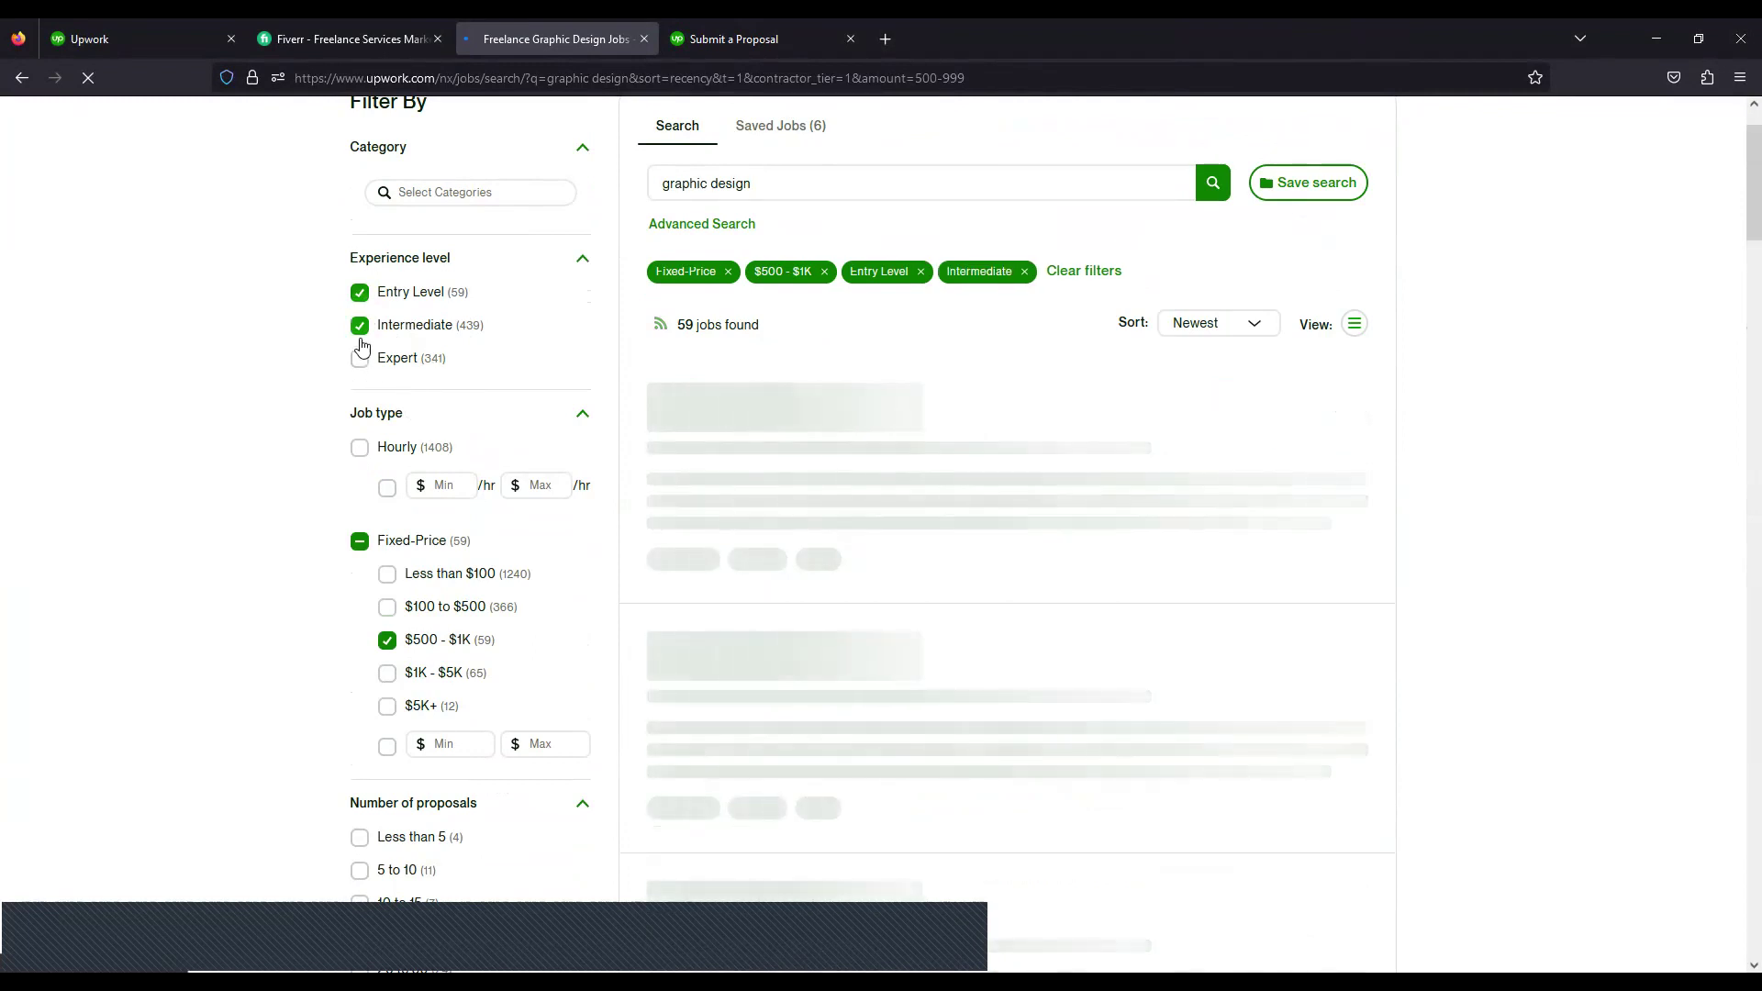
click(360, 326)
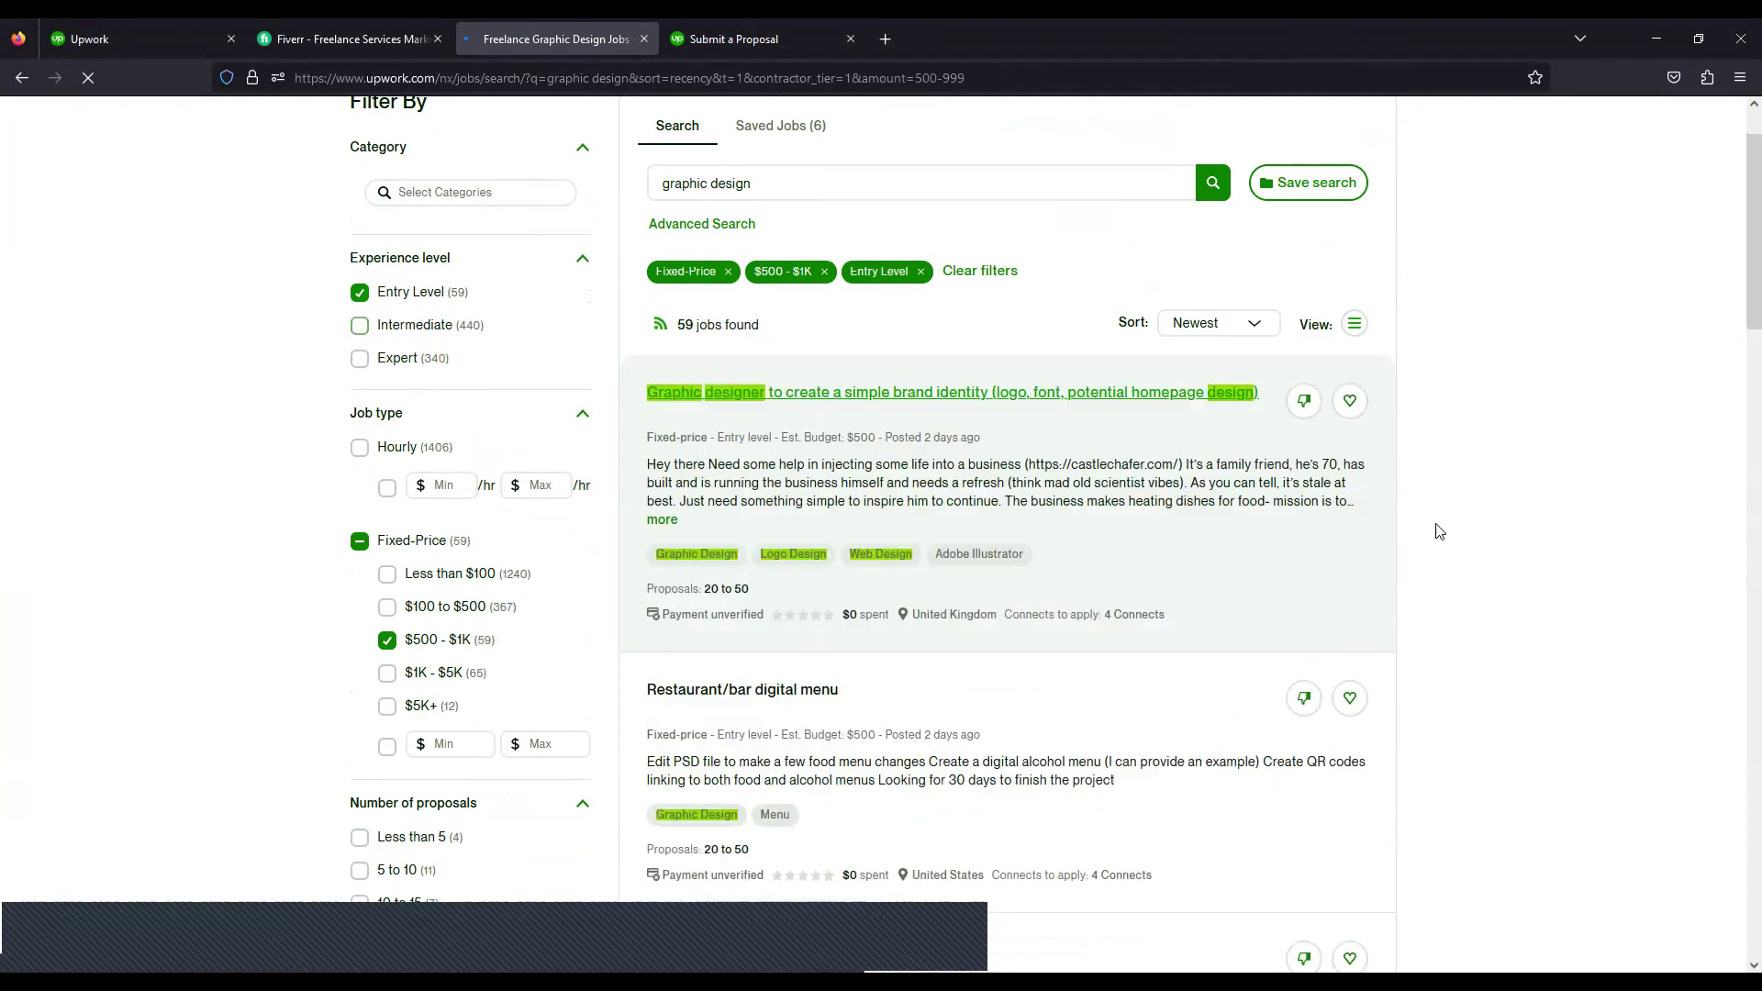
- Expand the description of the graphic designer job for a simple brand identity and open its full posting
scroll(1439, 533, down, 1)
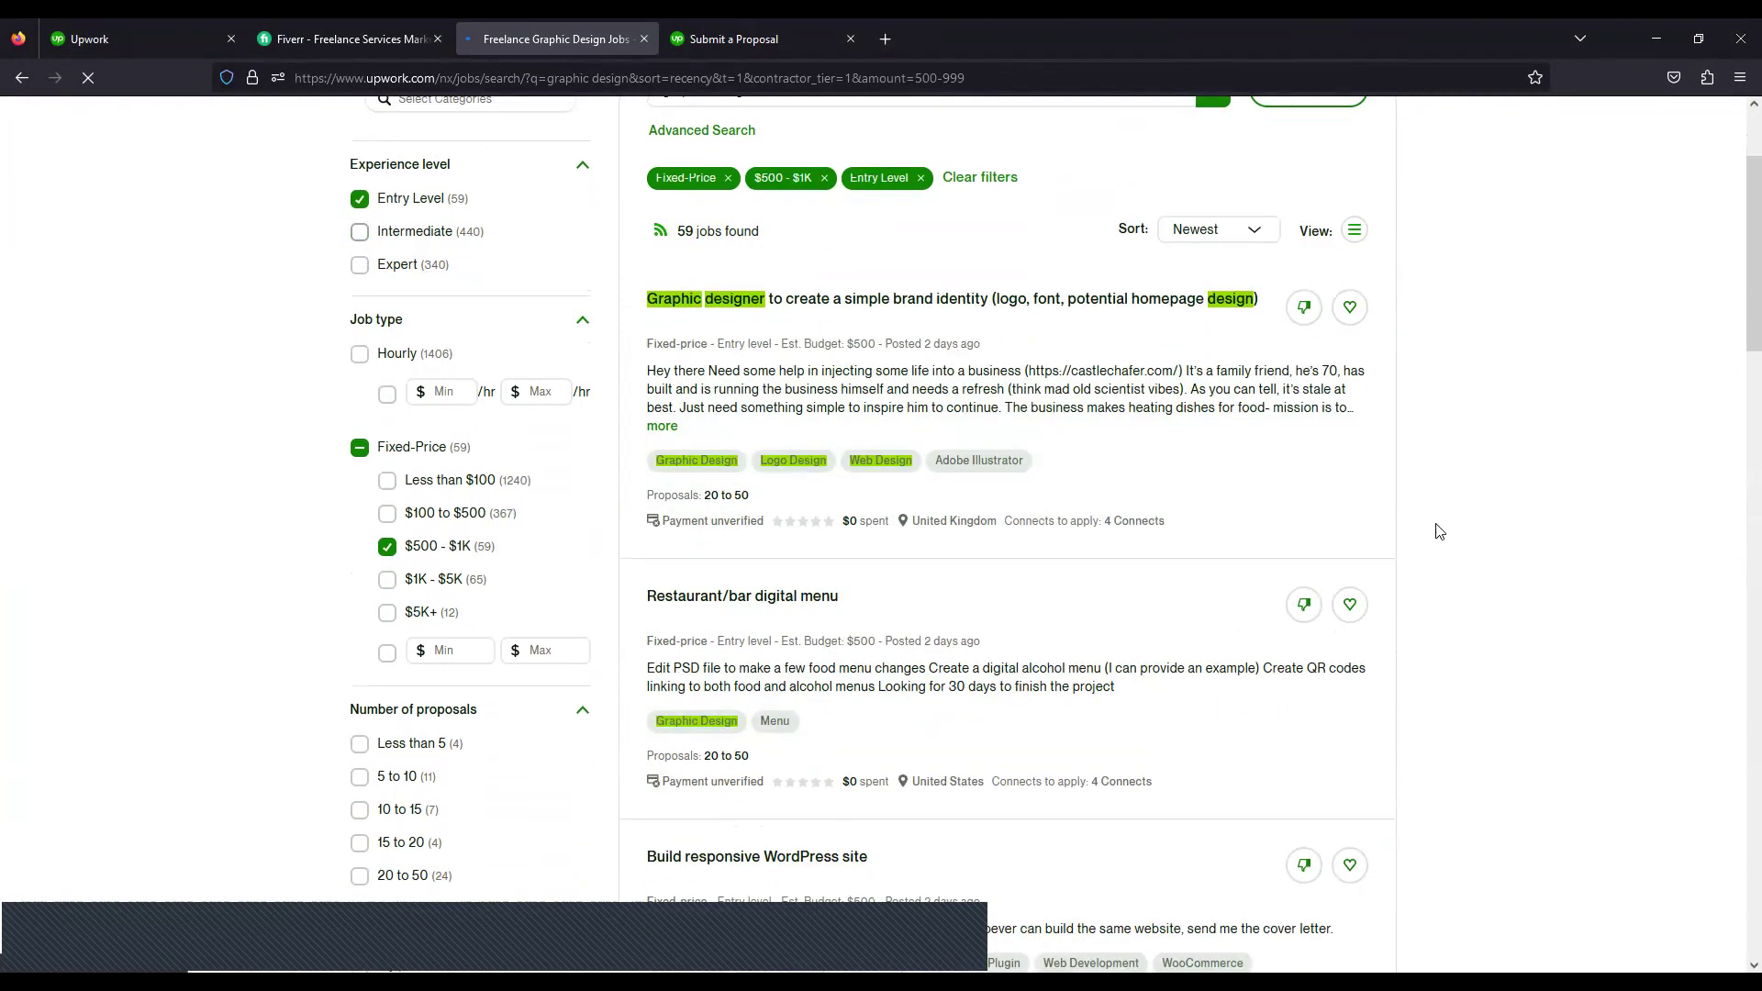
scroll(790, 203, down, 1)
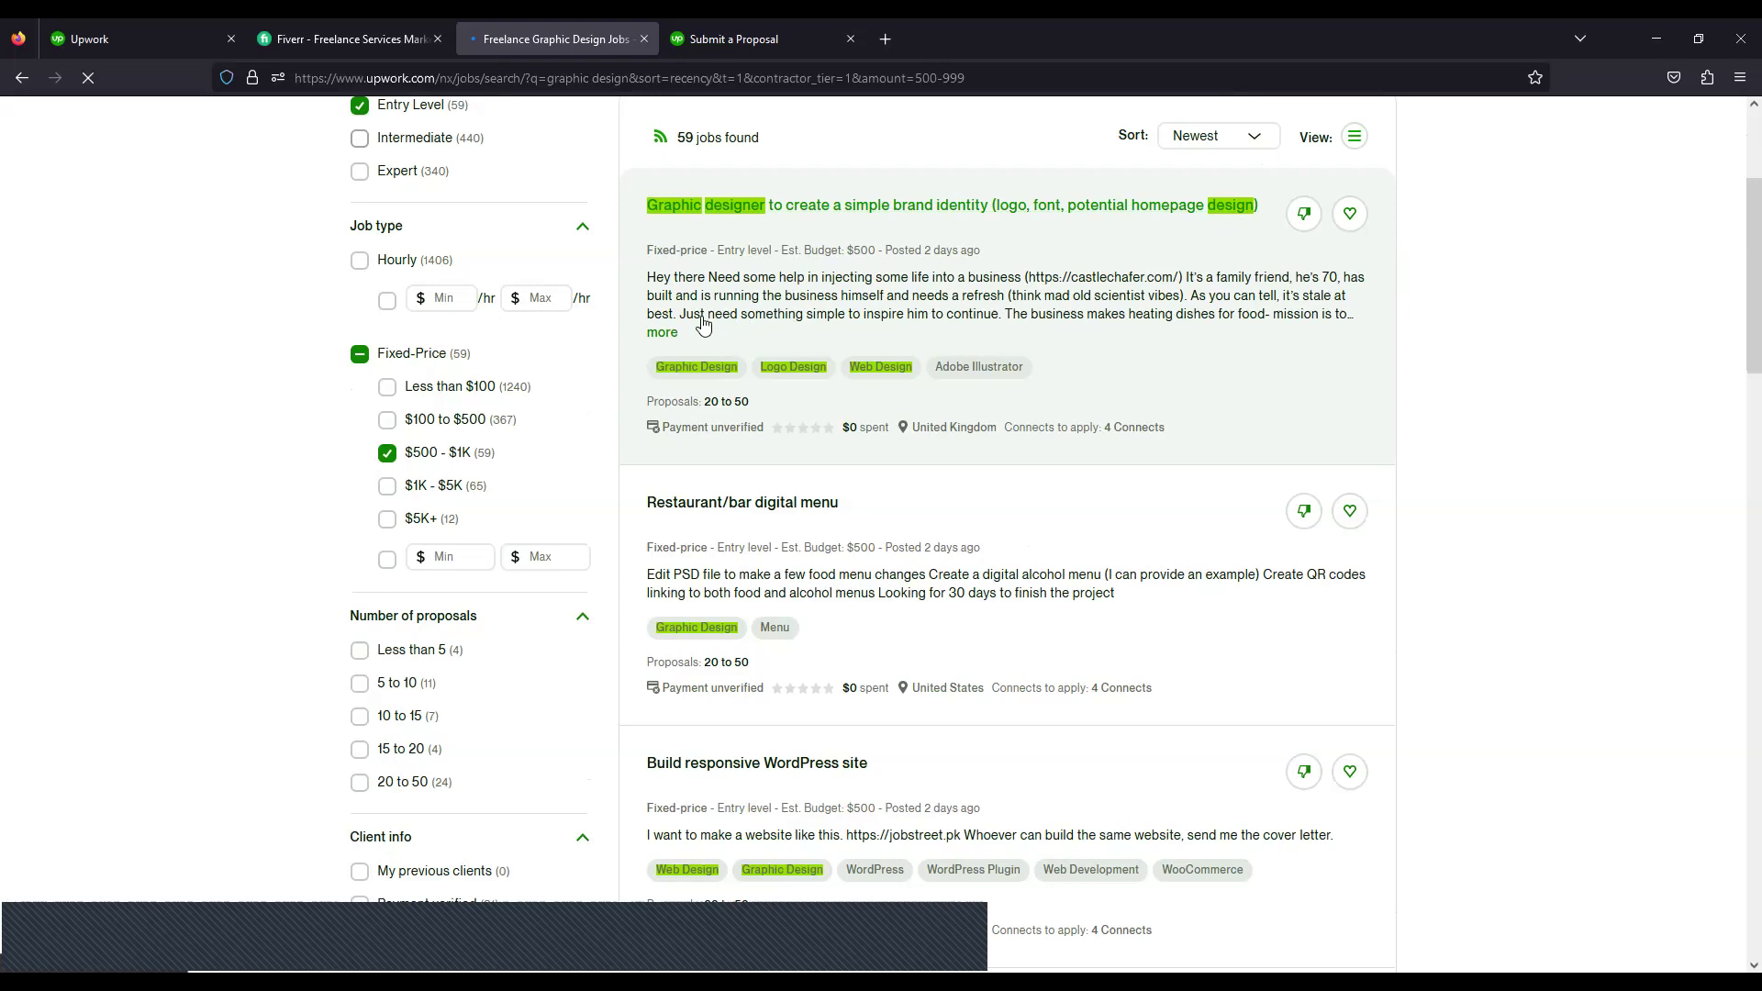
click(663, 333)
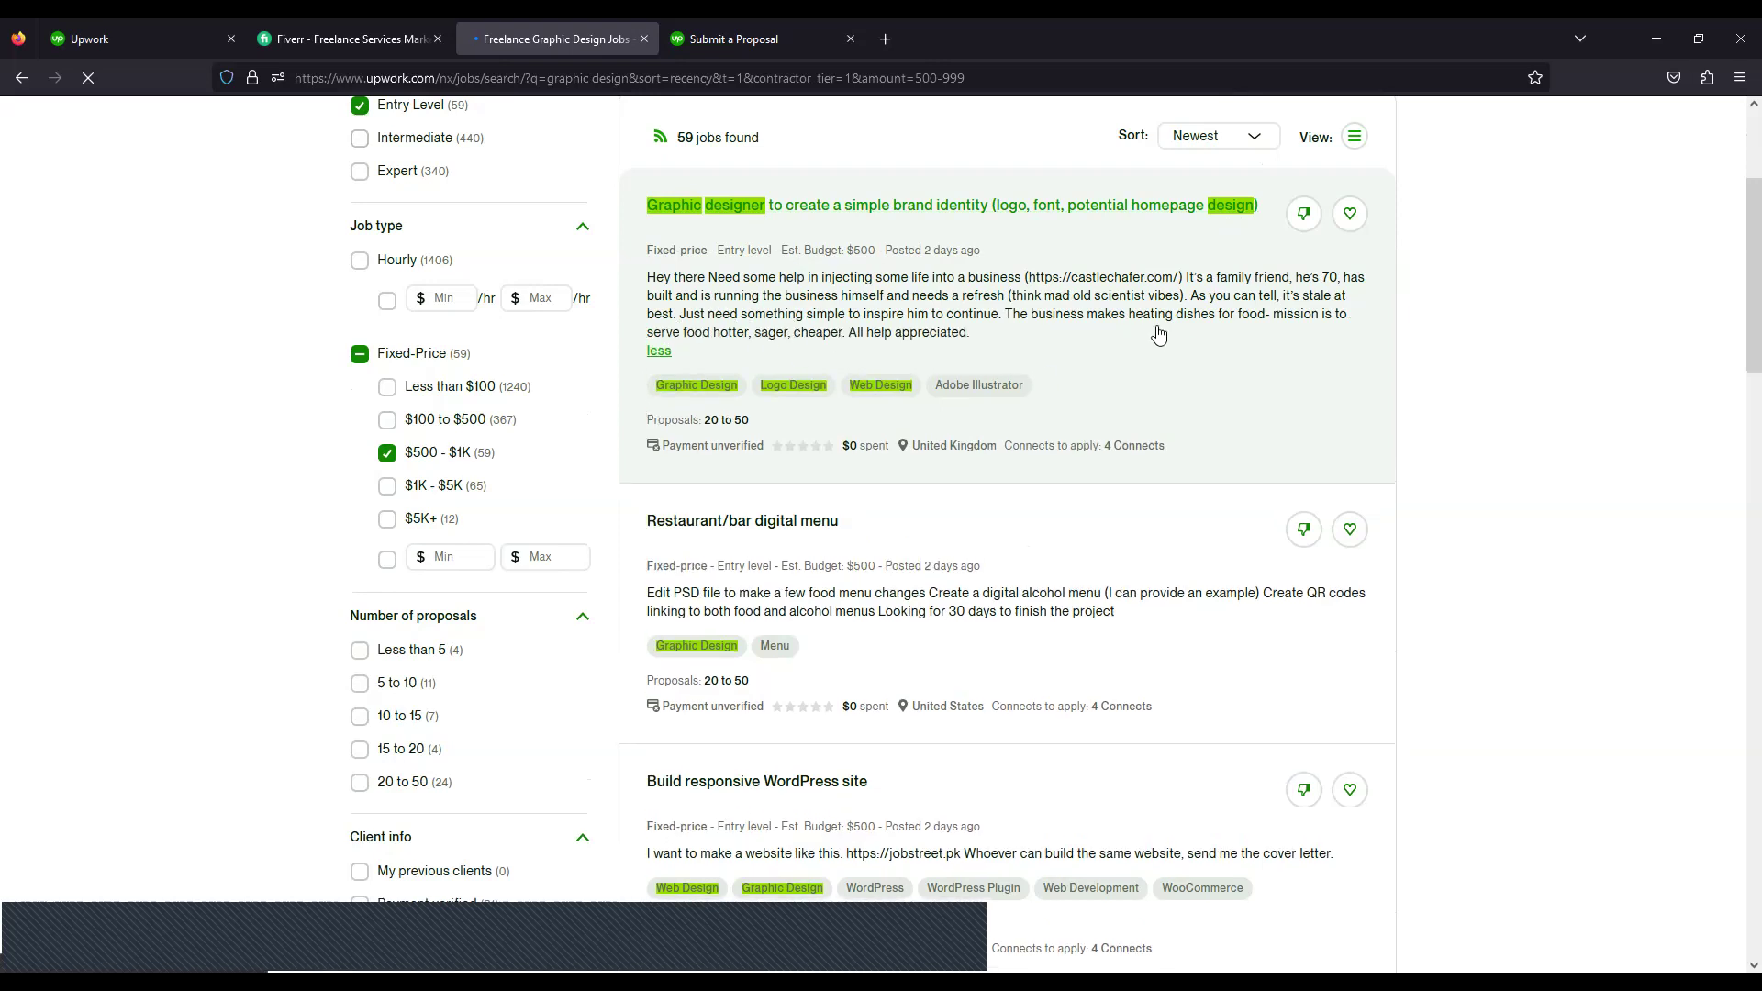
click(1108, 345)
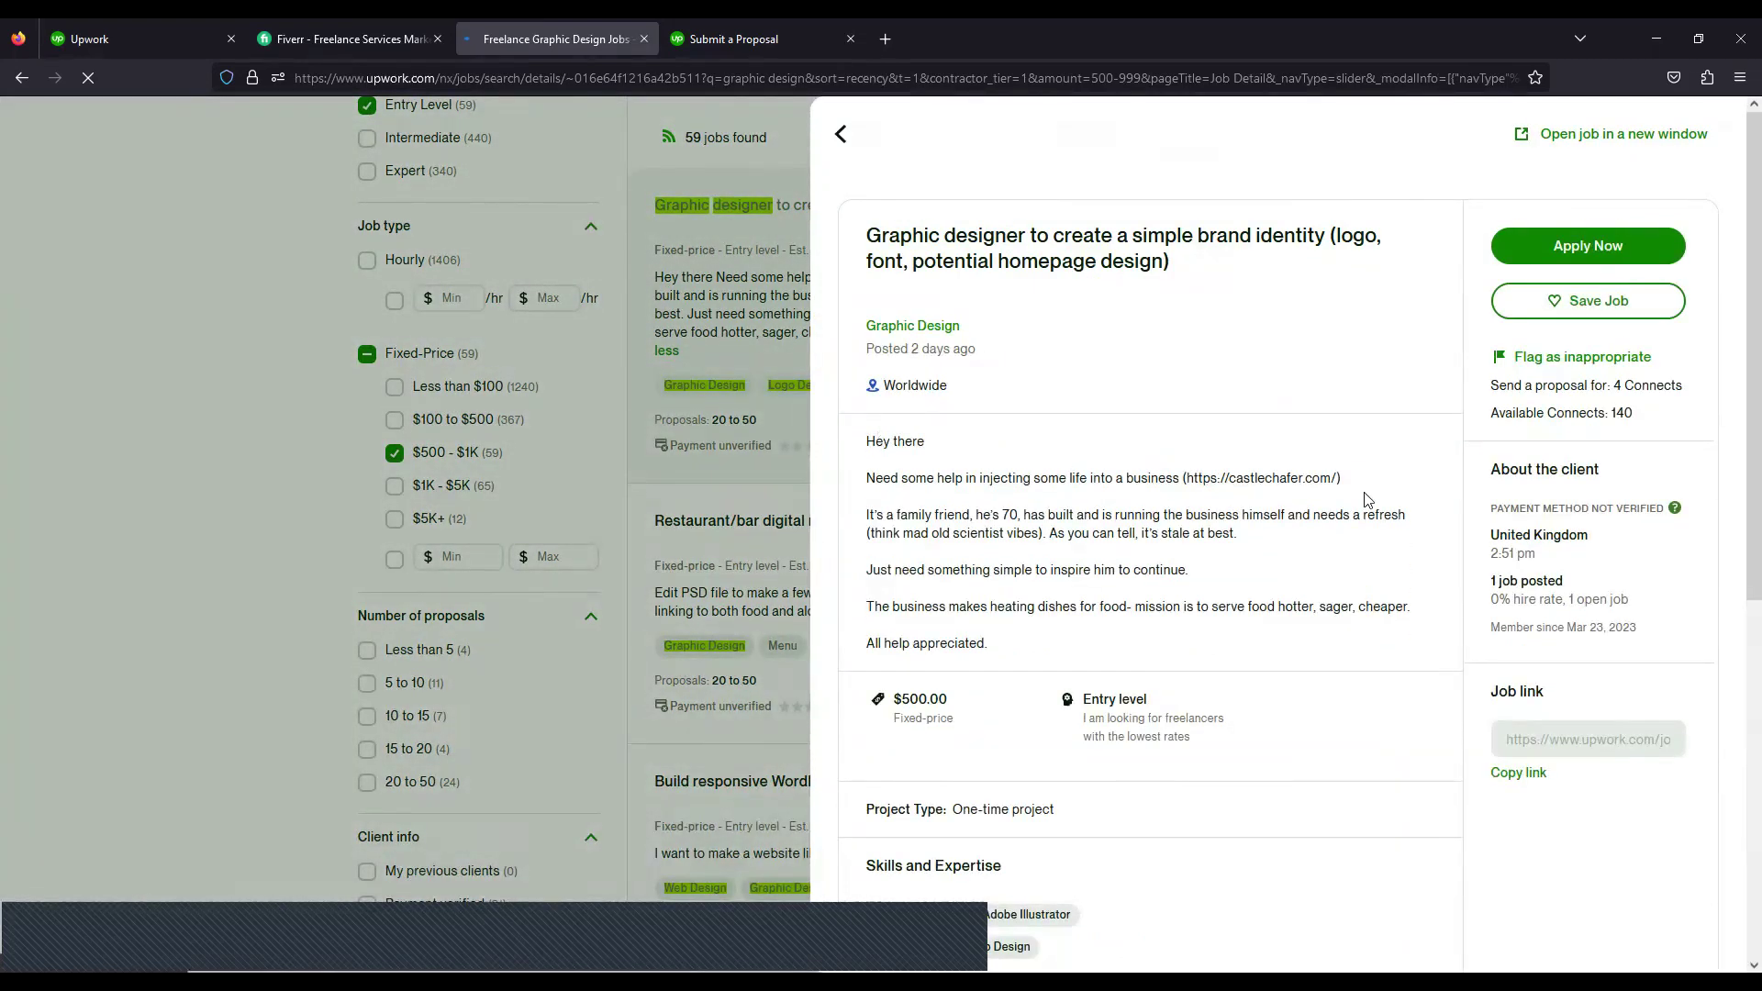
- Review the brand identity posting's budget, experience level, required skills, activity and similar jobs
scroll(1364, 499, down, 2)
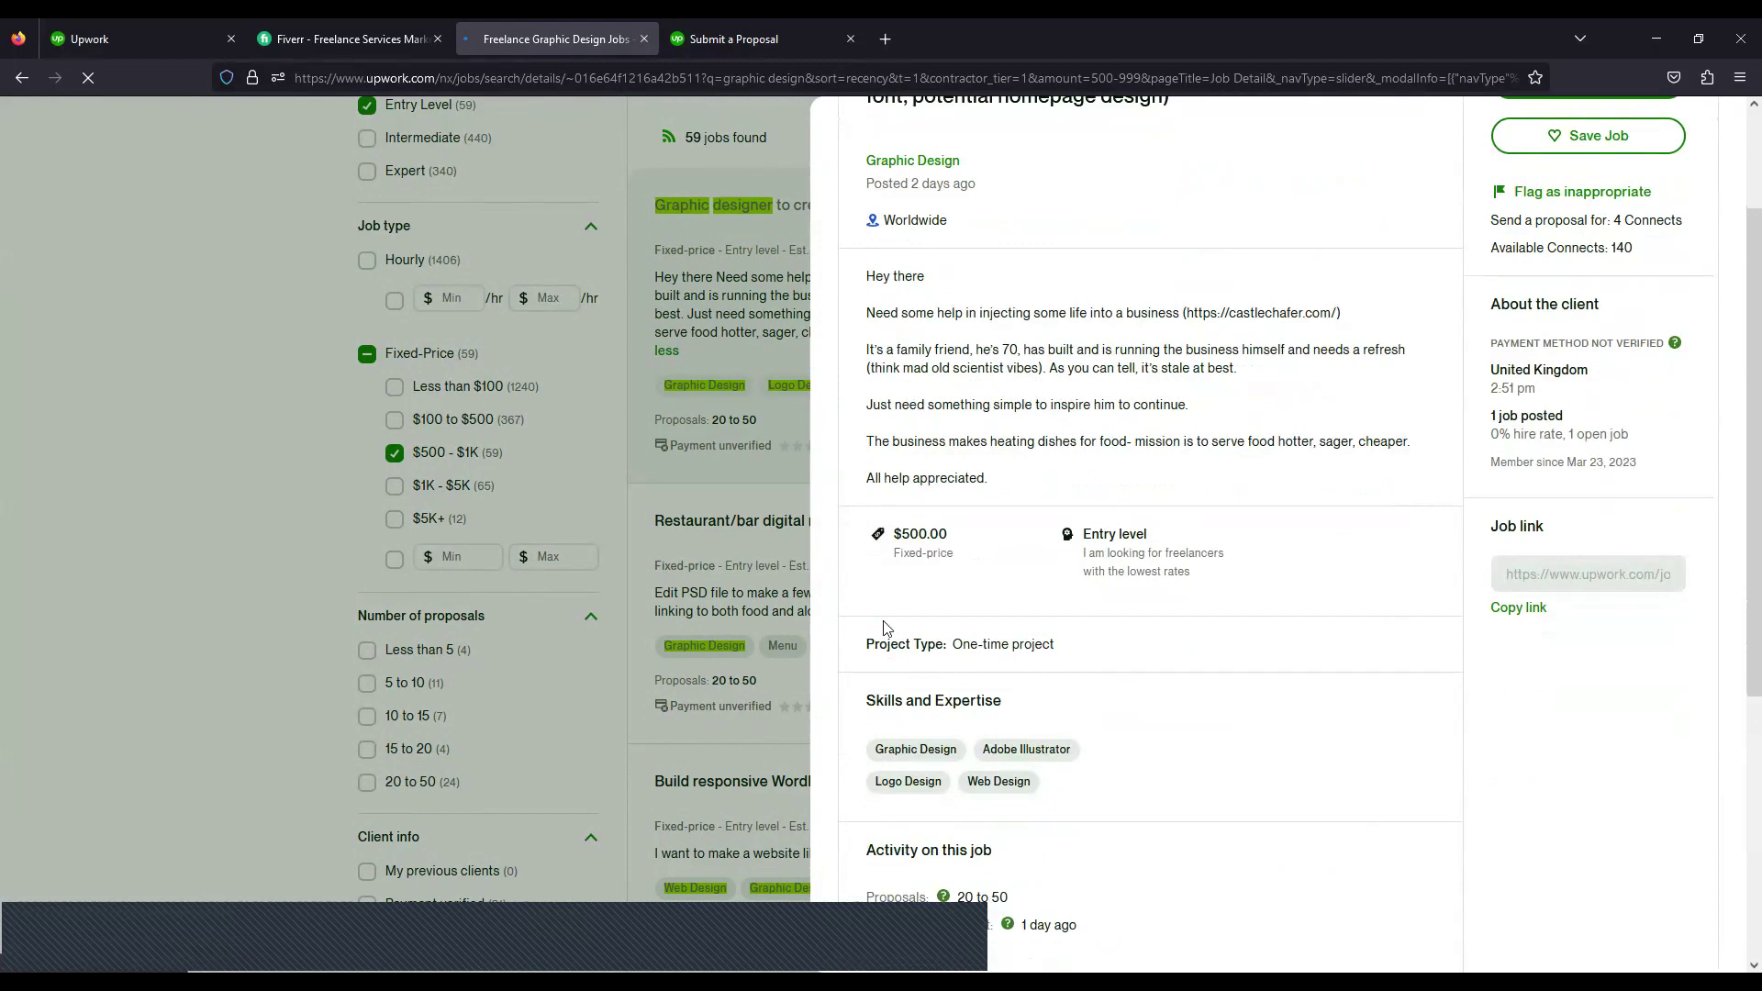
drag(879, 525, 954, 556)
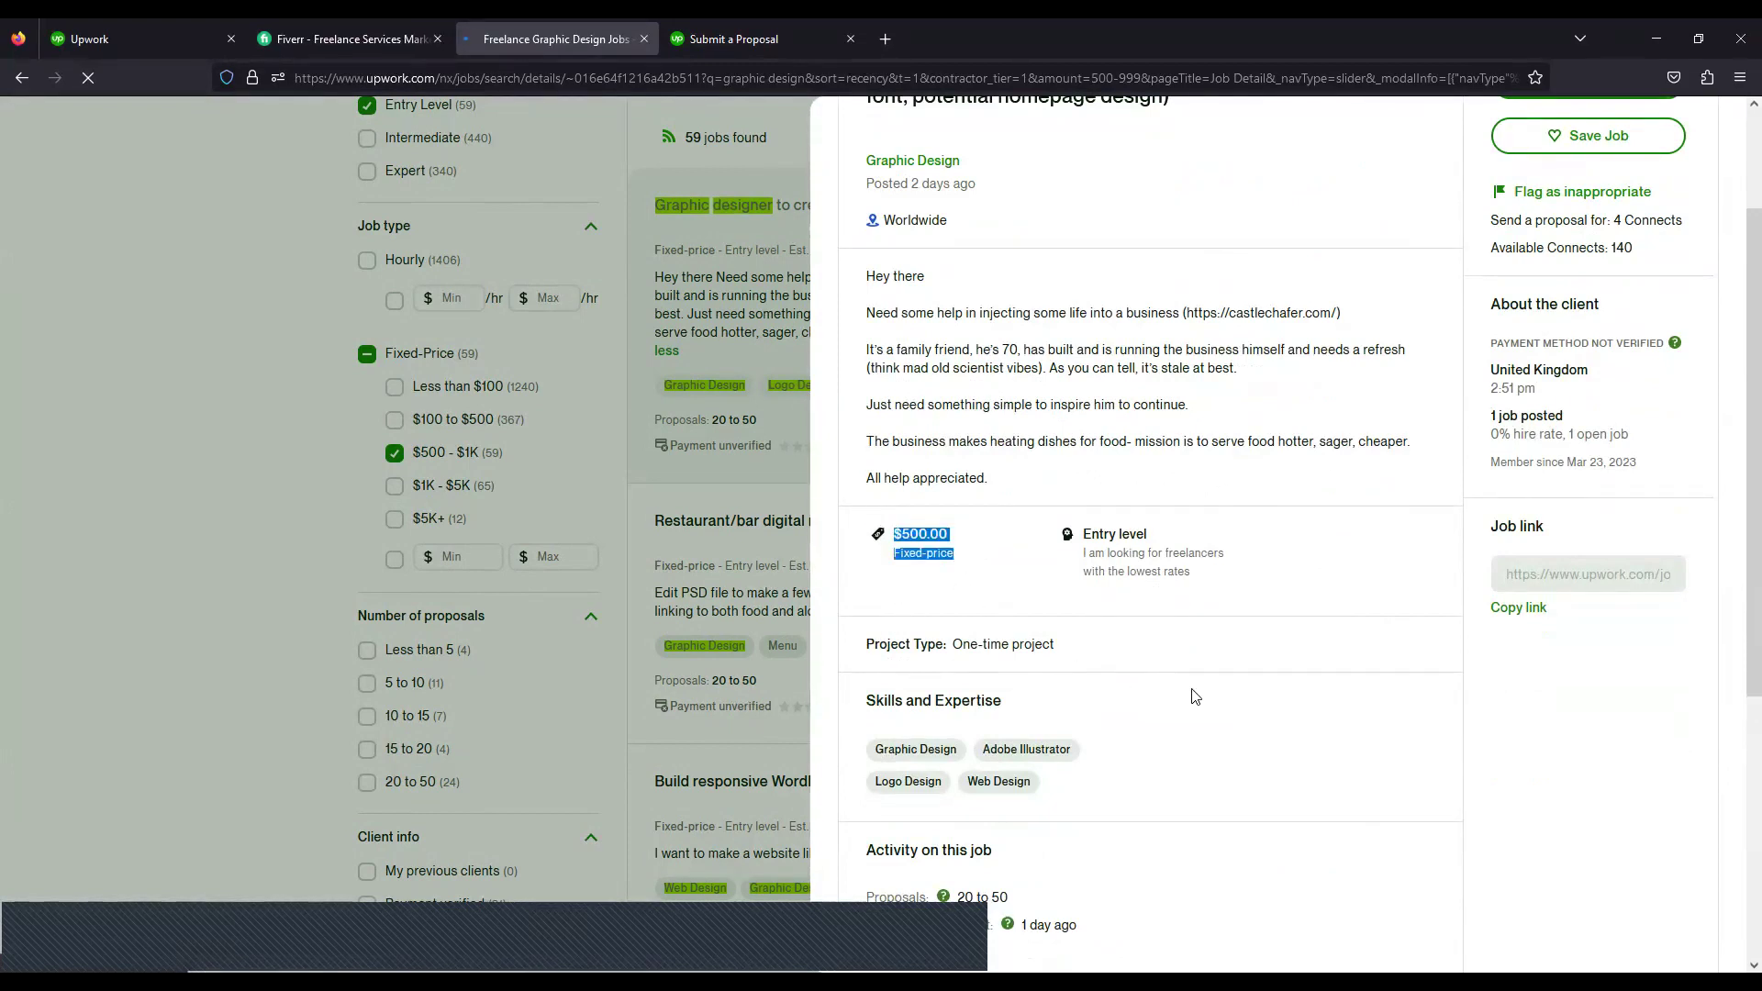
scroll(1197, 497, down, 2)
drag(1007, 328, 1226, 621)
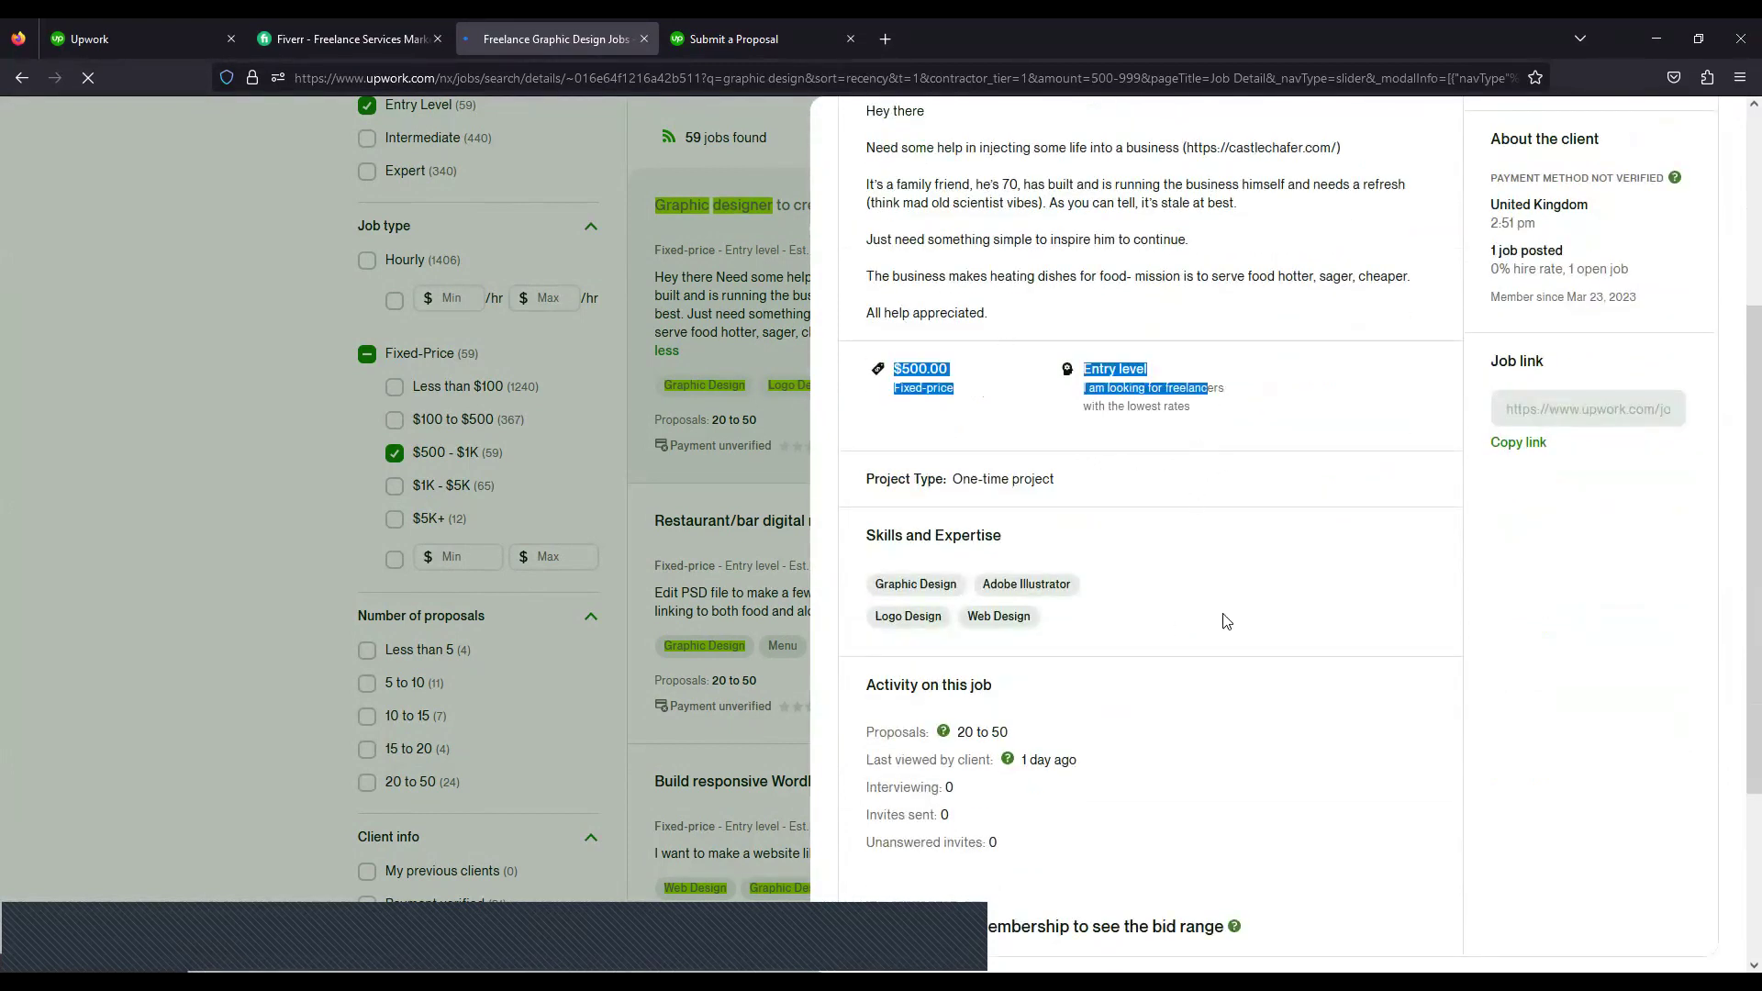
scroll(1221, 633, down, 3)
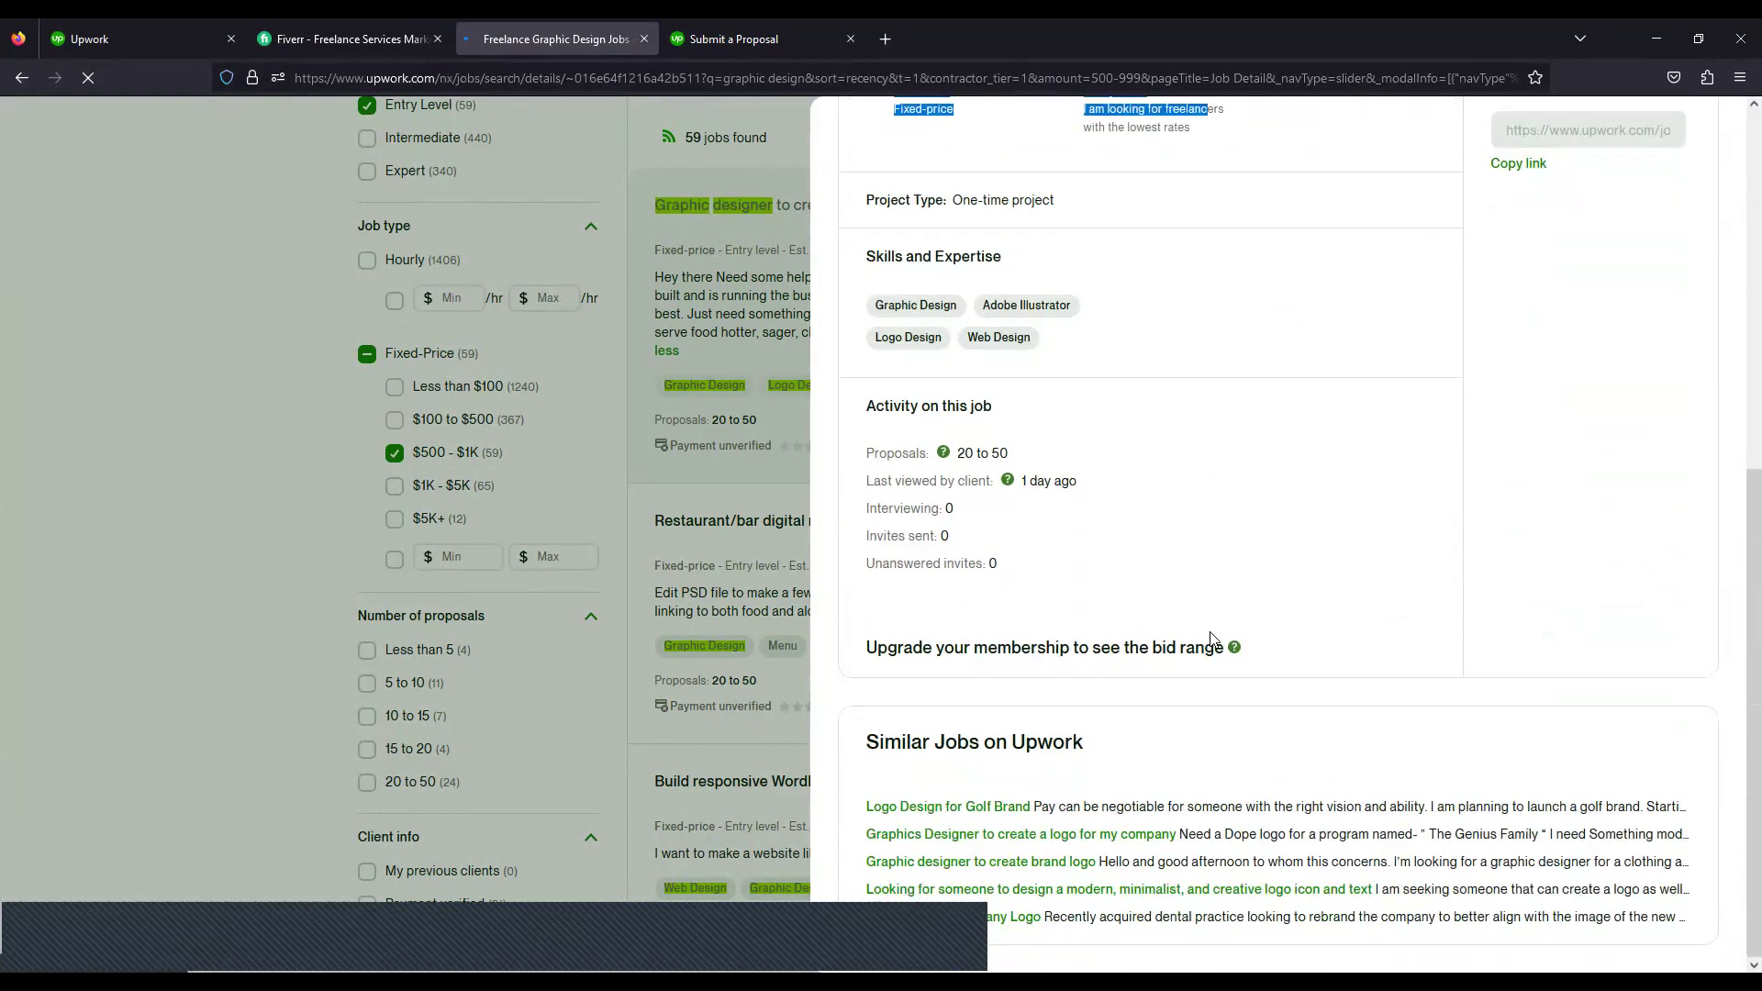
- Open a proposal for the brand identity job, replacing the earlier proposal tab, and check the Connects it requires
scroll(1209, 636, up, 7)
click(1540, 248)
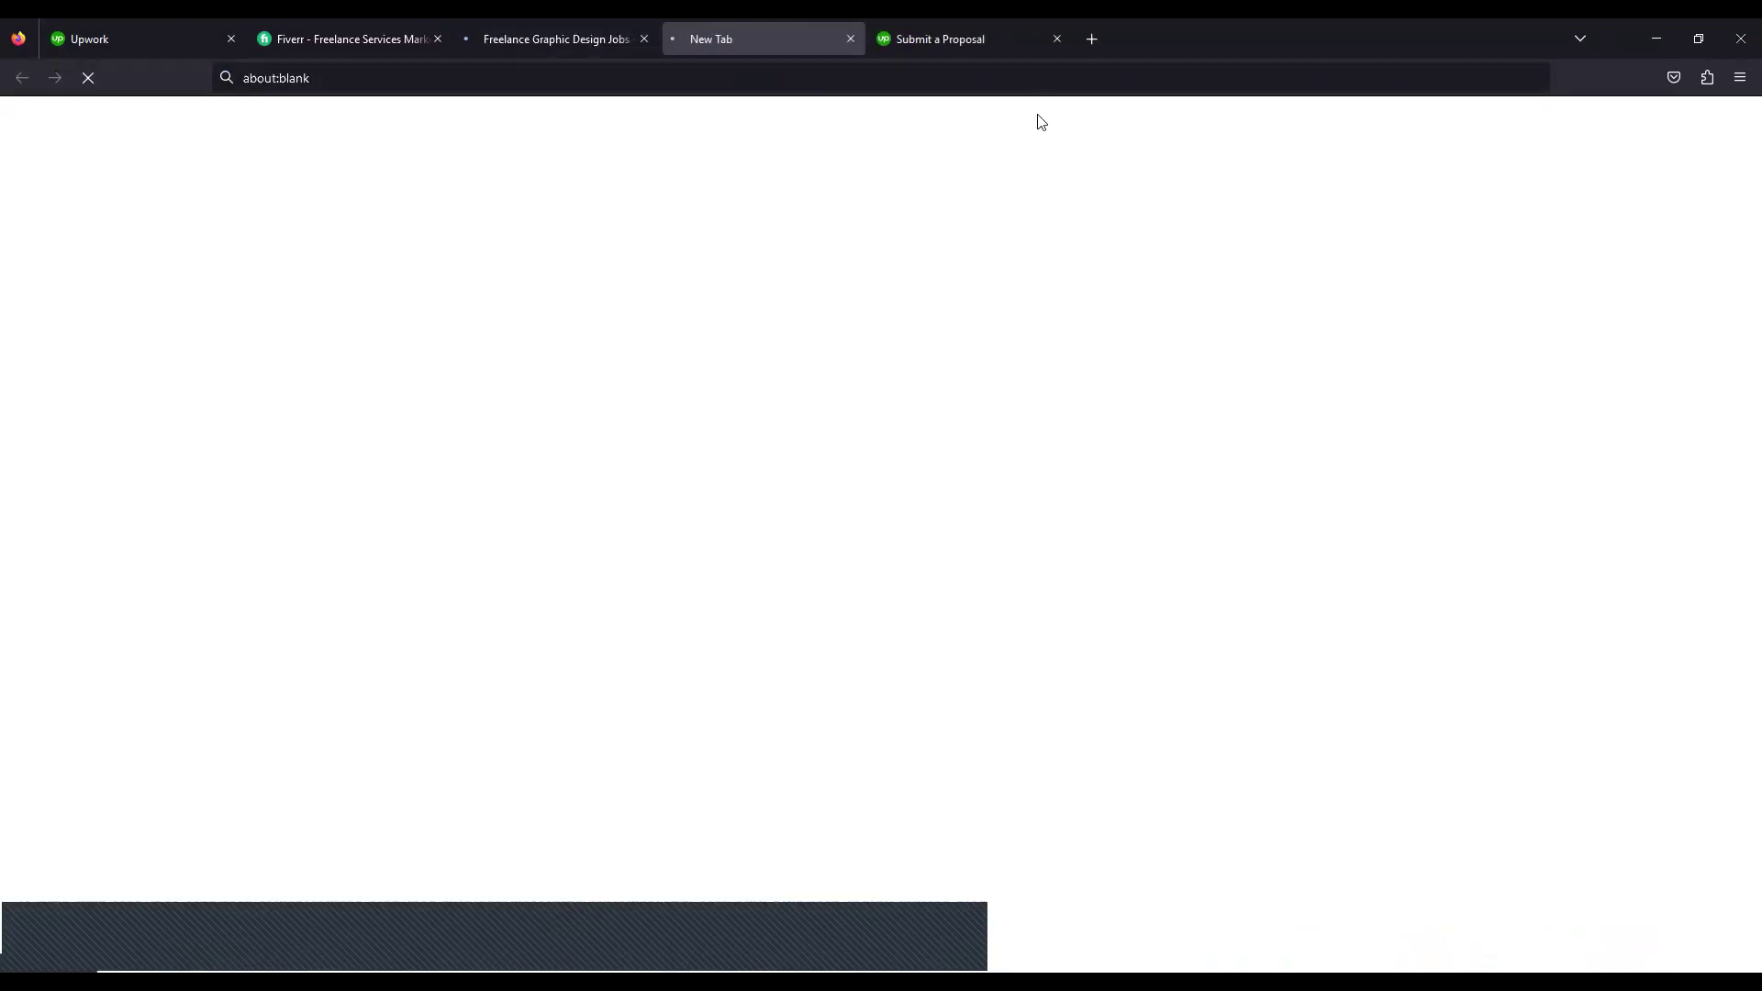
click(1057, 38)
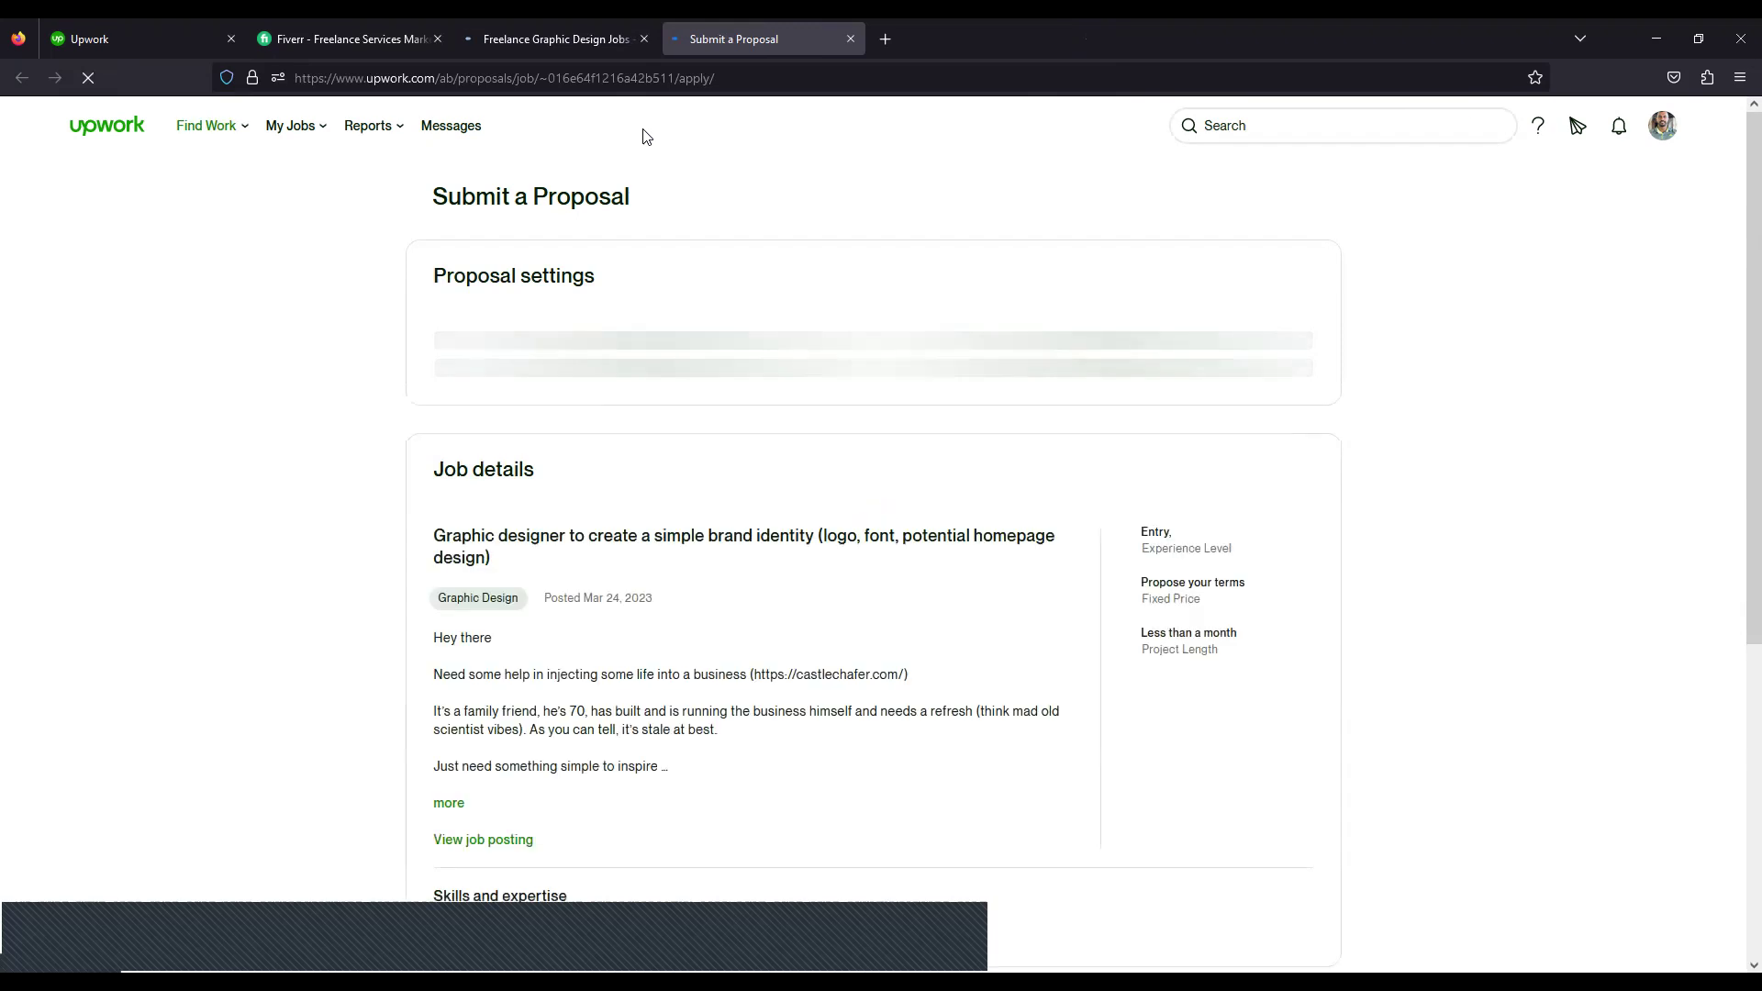
drag(432, 479, 846, 471)
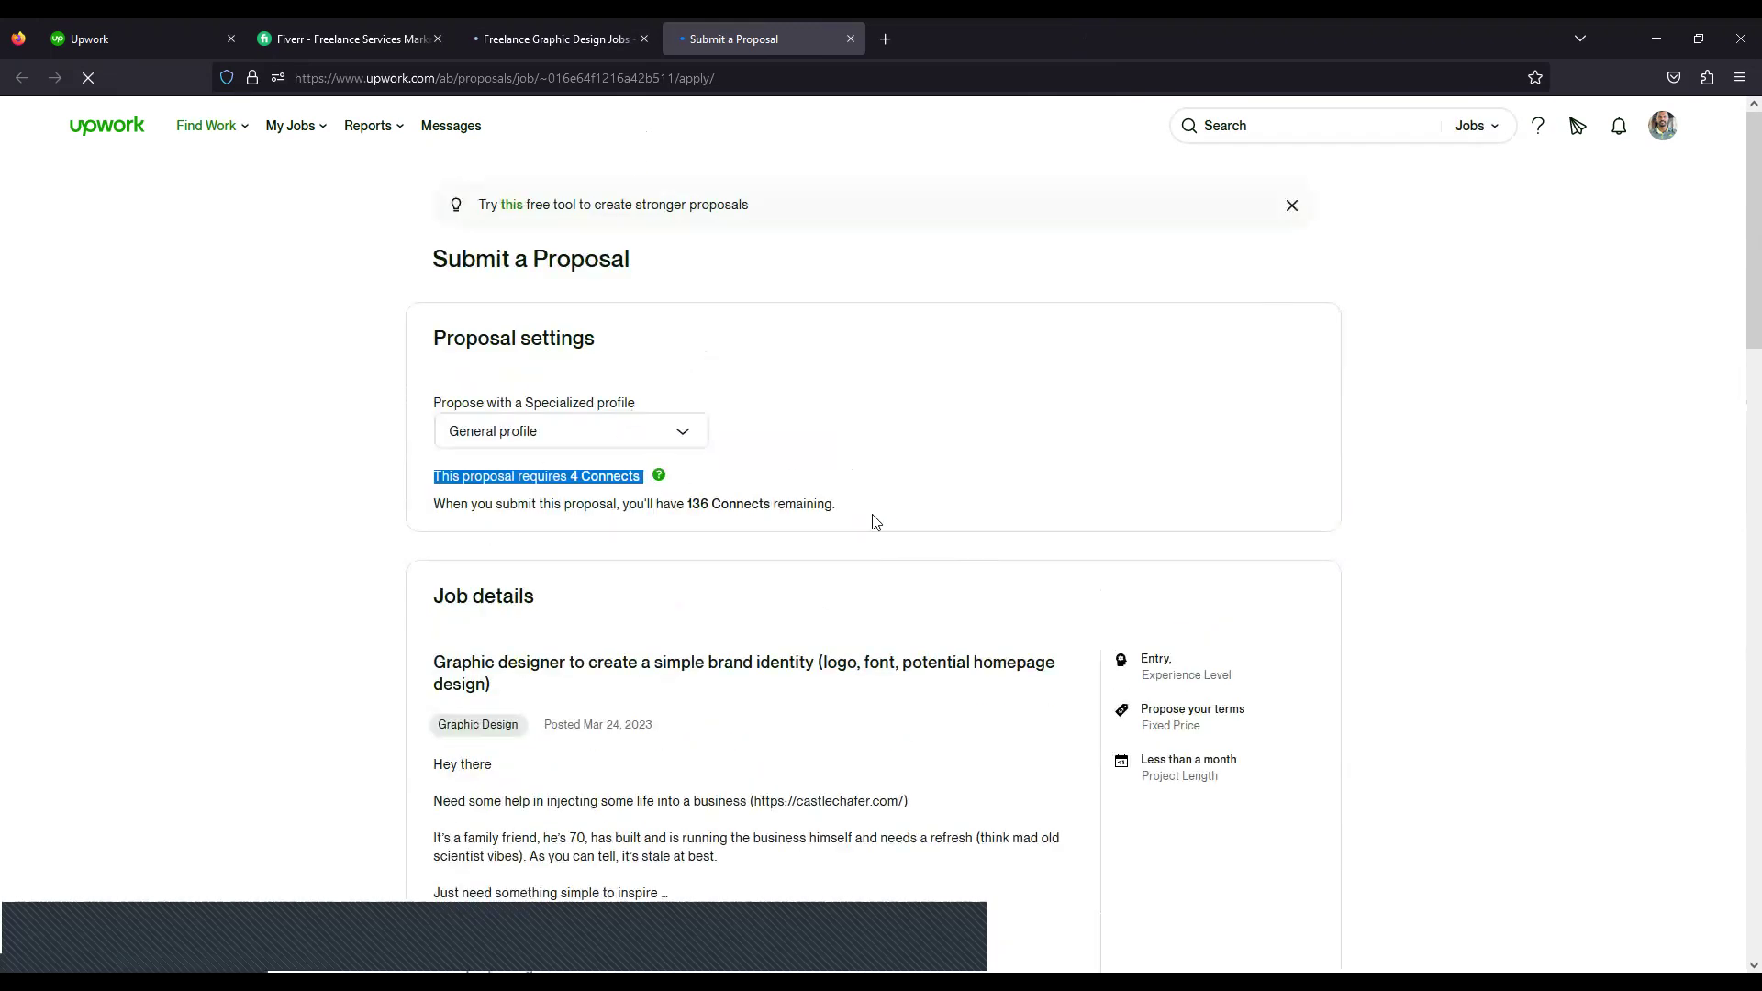
- Close the proposal and the job details, and return to the filtered list of graphic design jobs
click(850, 39)
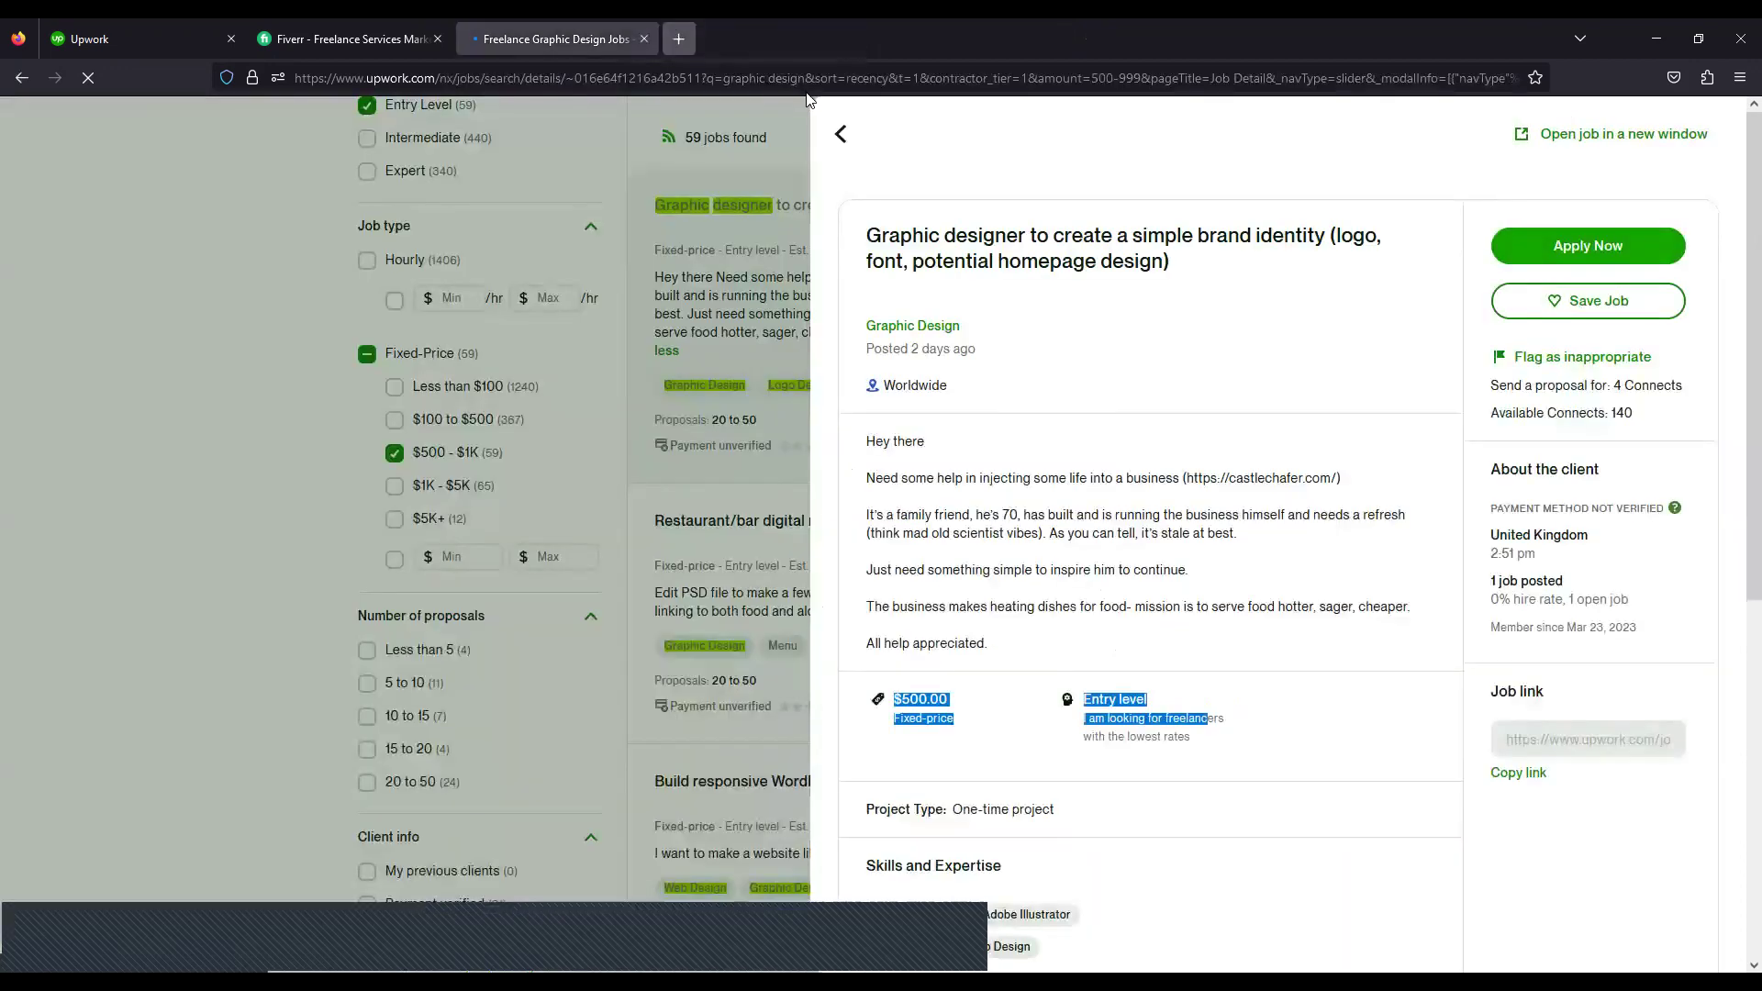
click(439, 336)
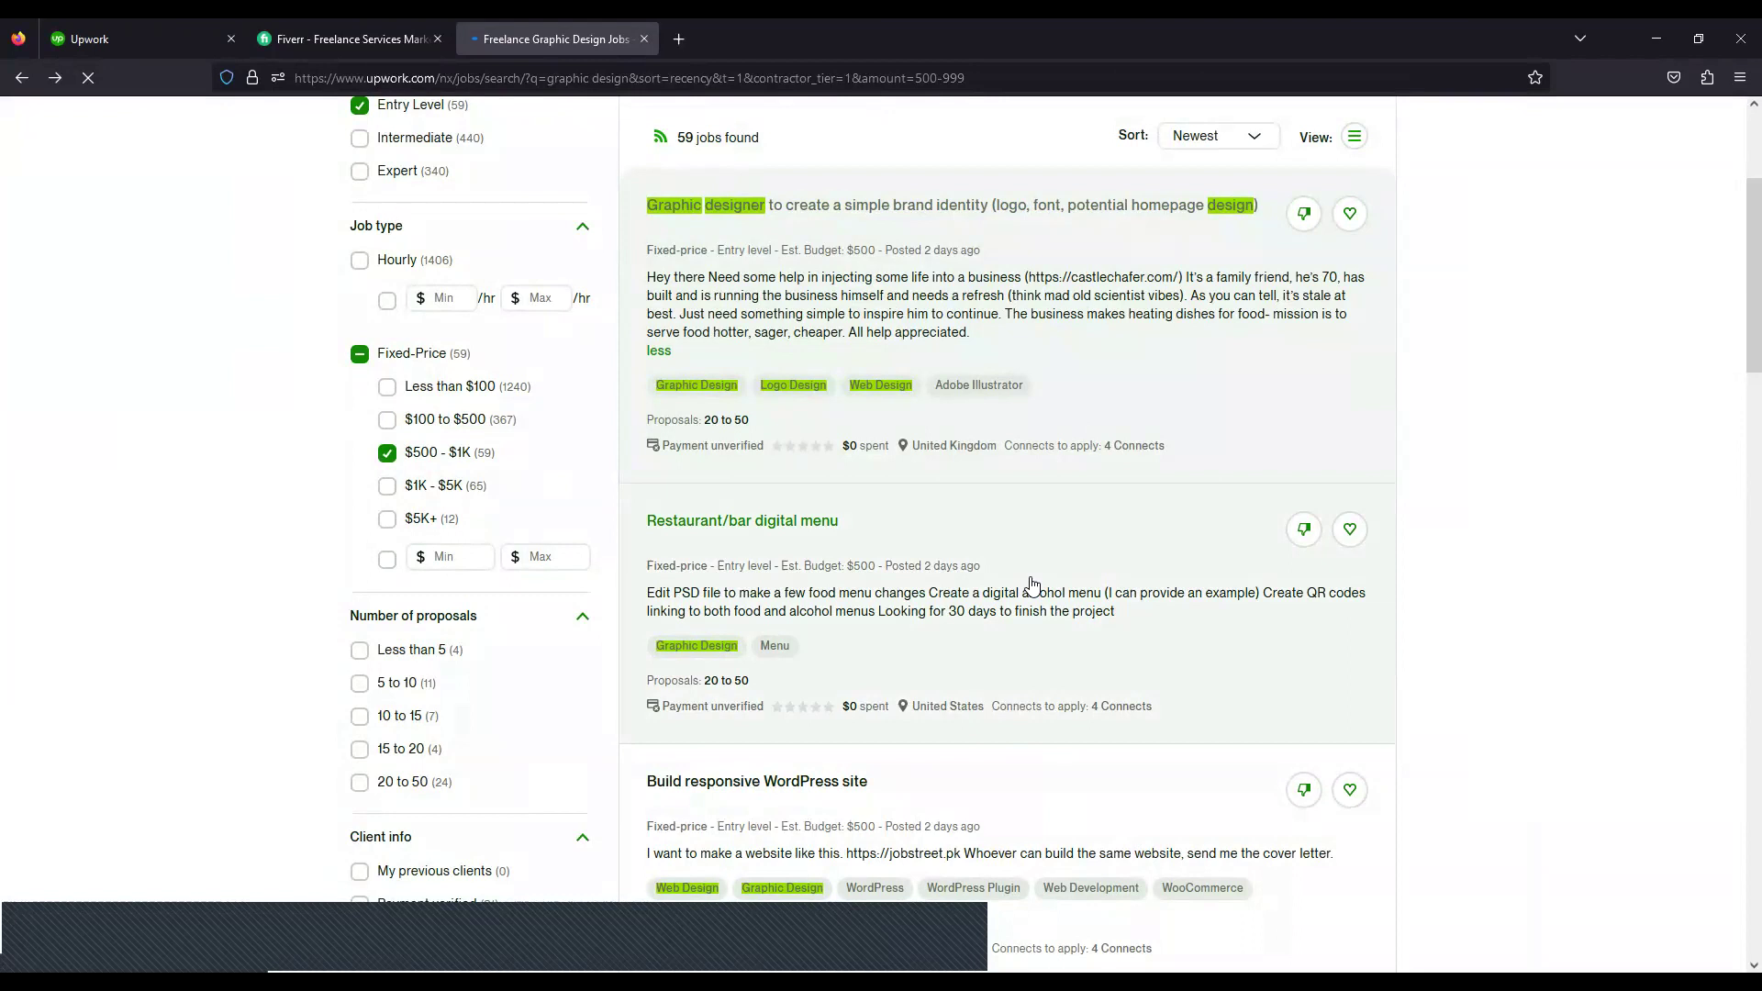
scroll(1031, 584, up, 2)
scroll(1031, 585, down, 1)
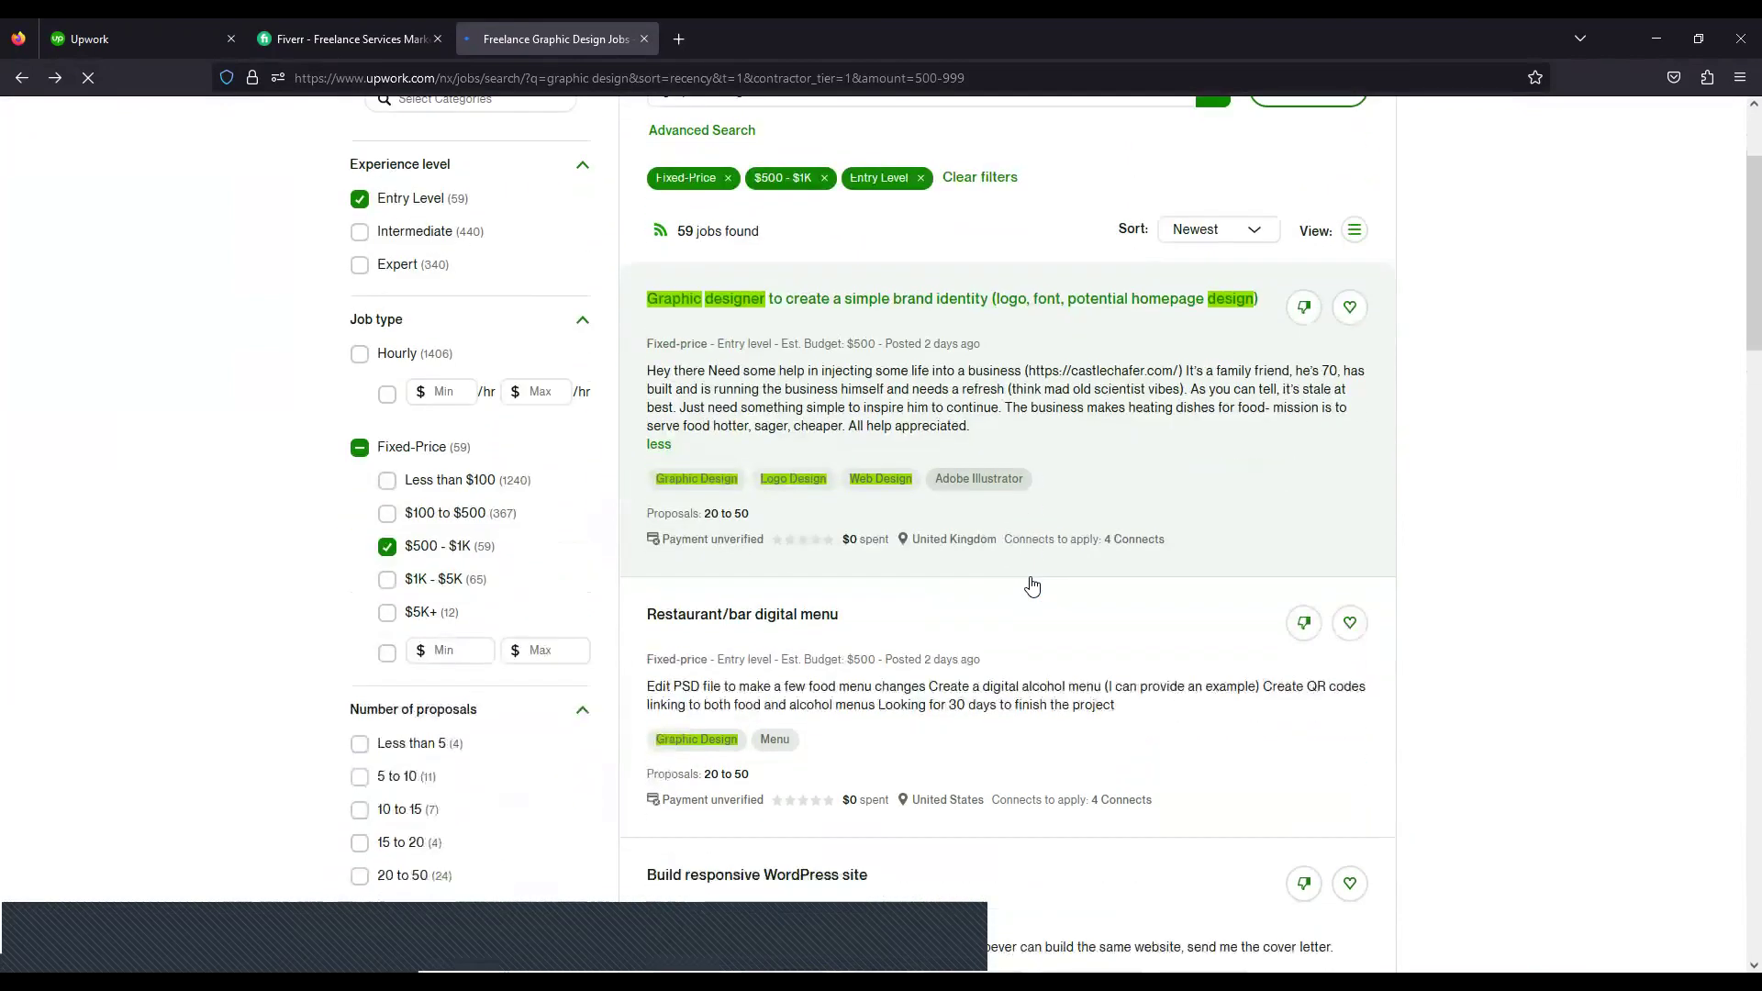
scroll(1031, 584, down, 1)
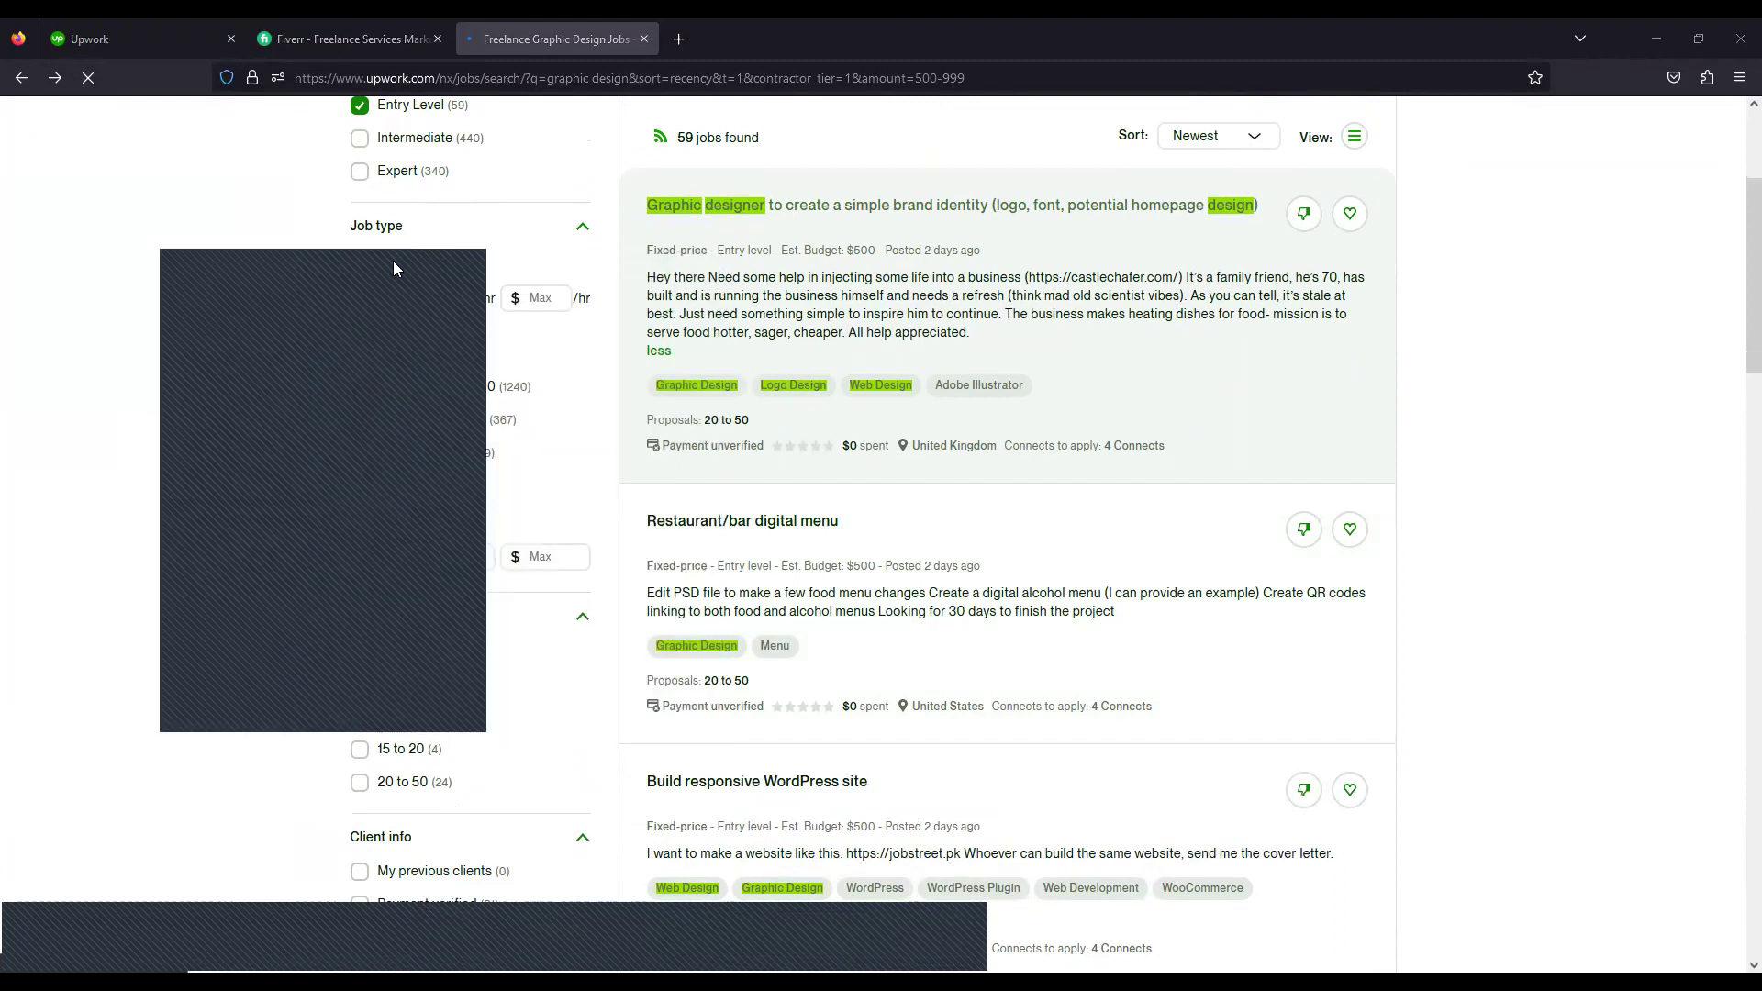
scroll(851, 198, up, 2)
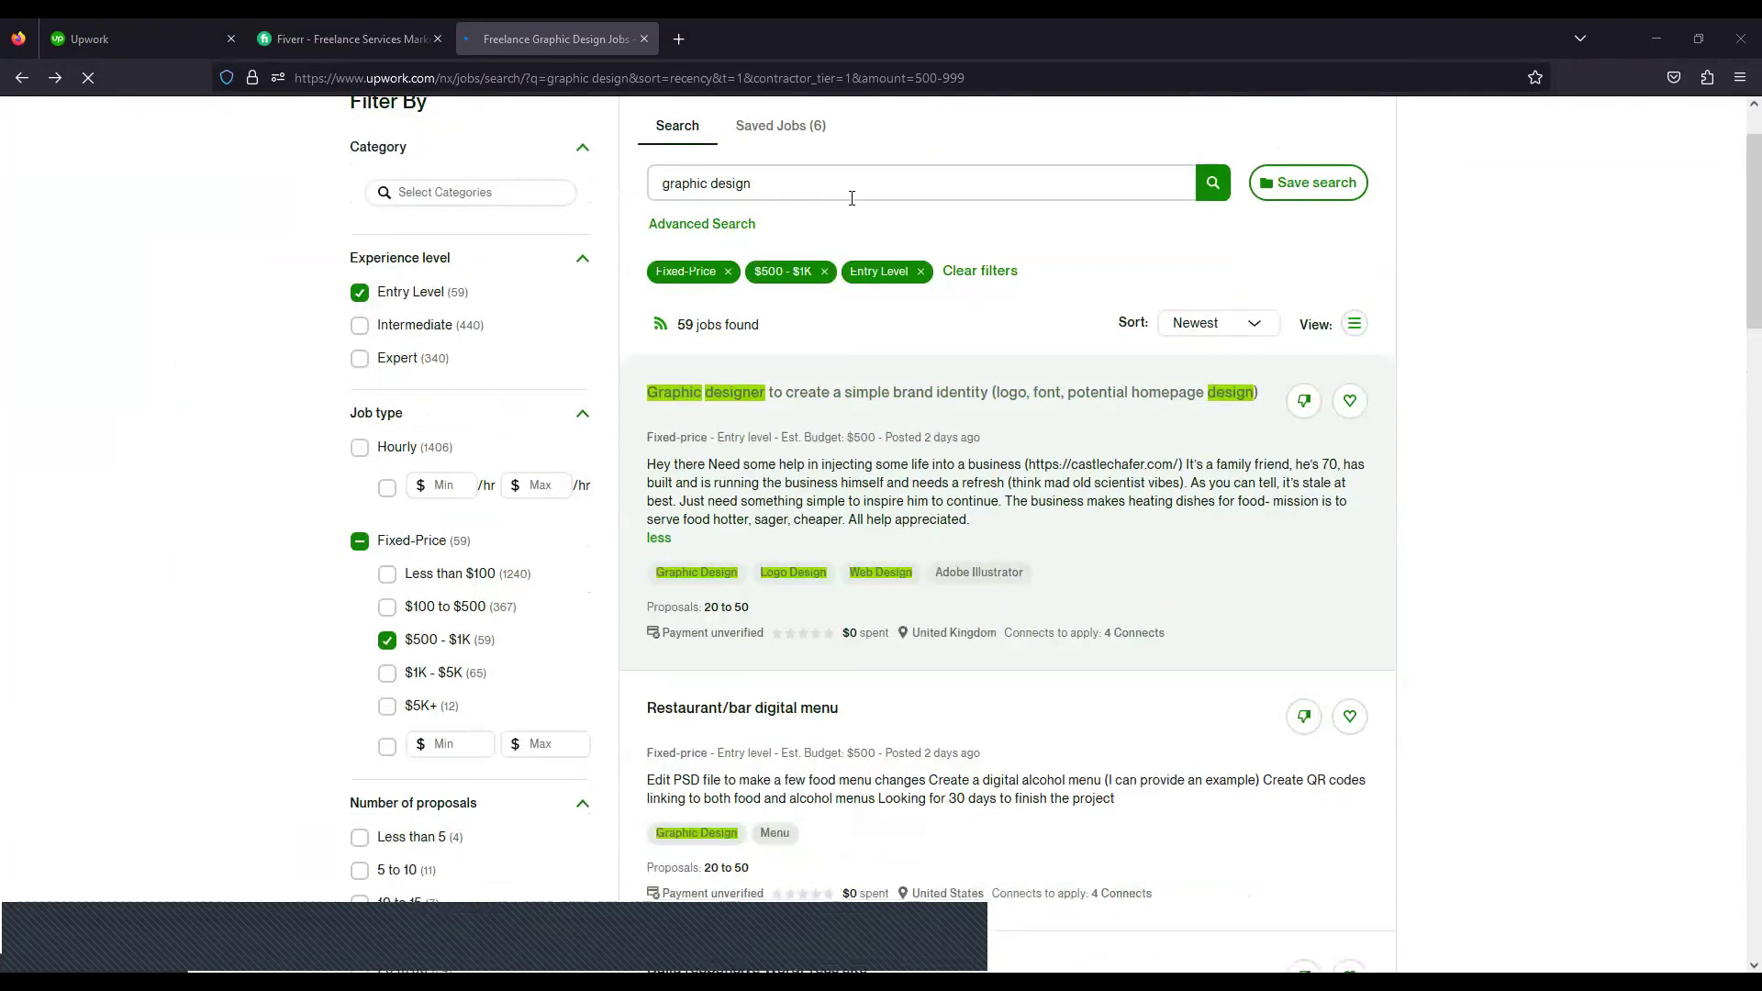
- Replace the graphic design query with the suggested term "accounting" and run the job search
click(852, 198)
key(ctrl+a)
key(BackSpace)
text(account)
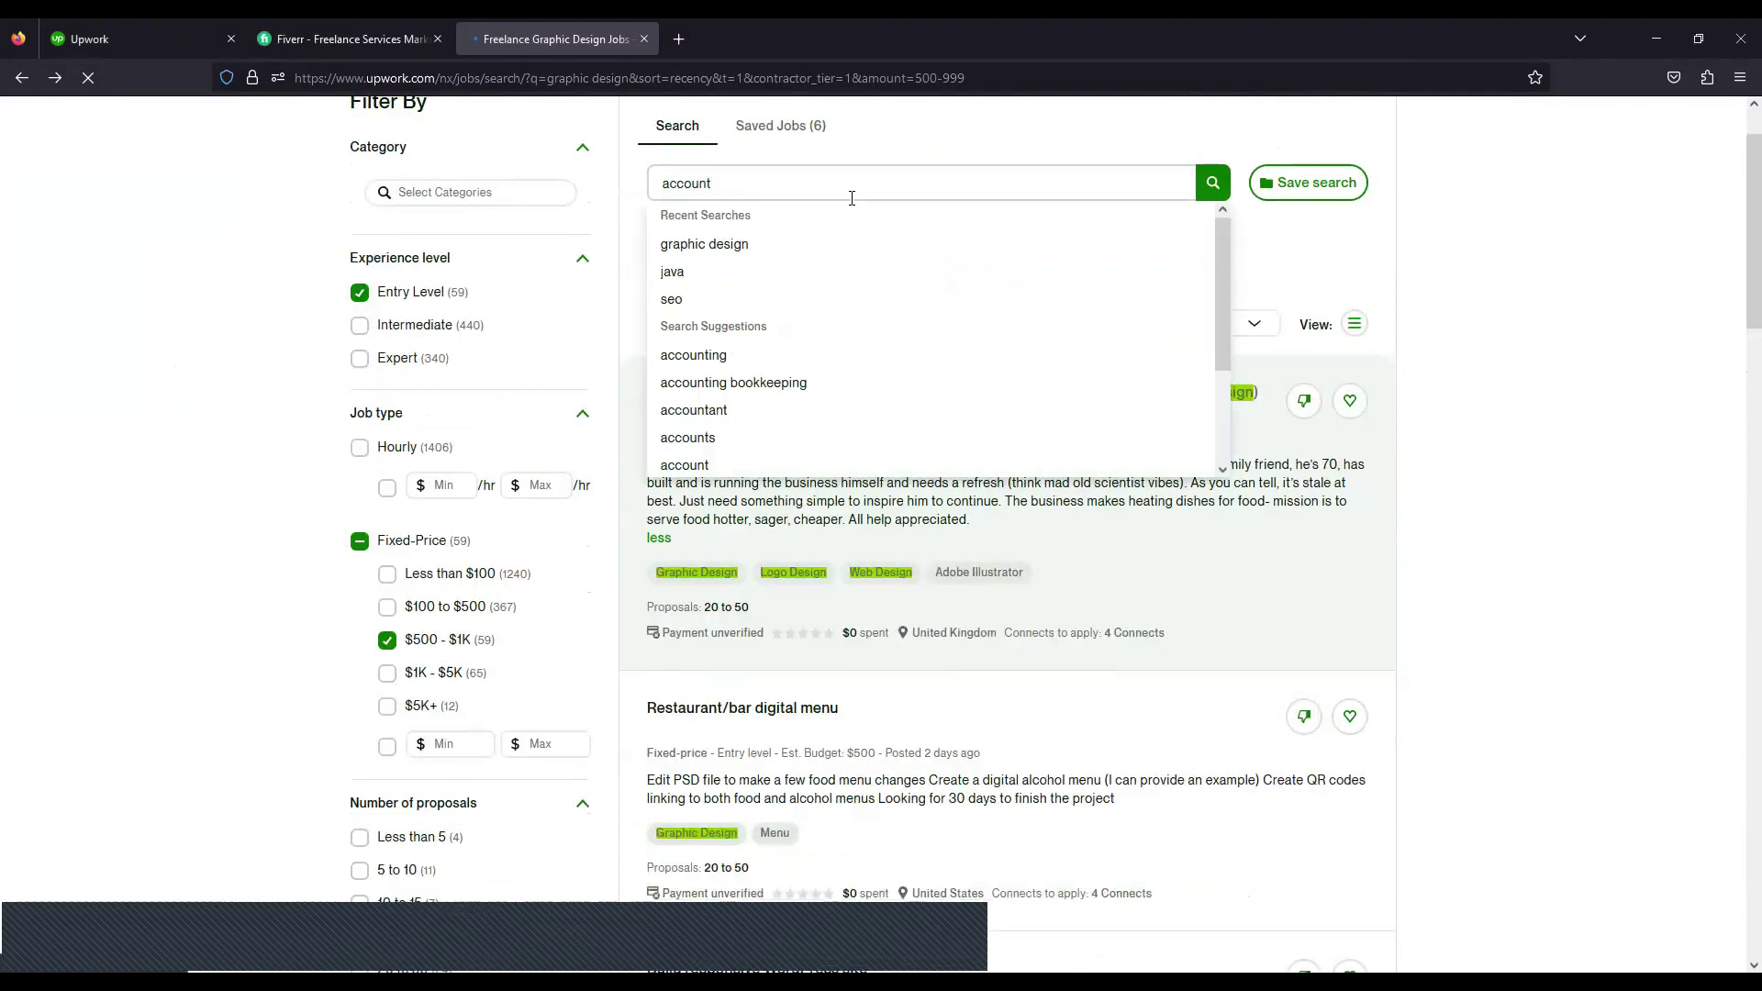
key(Down)
key(Down)
key(Down)
key(Down)
key(Down)
key(Up)
key(Return)
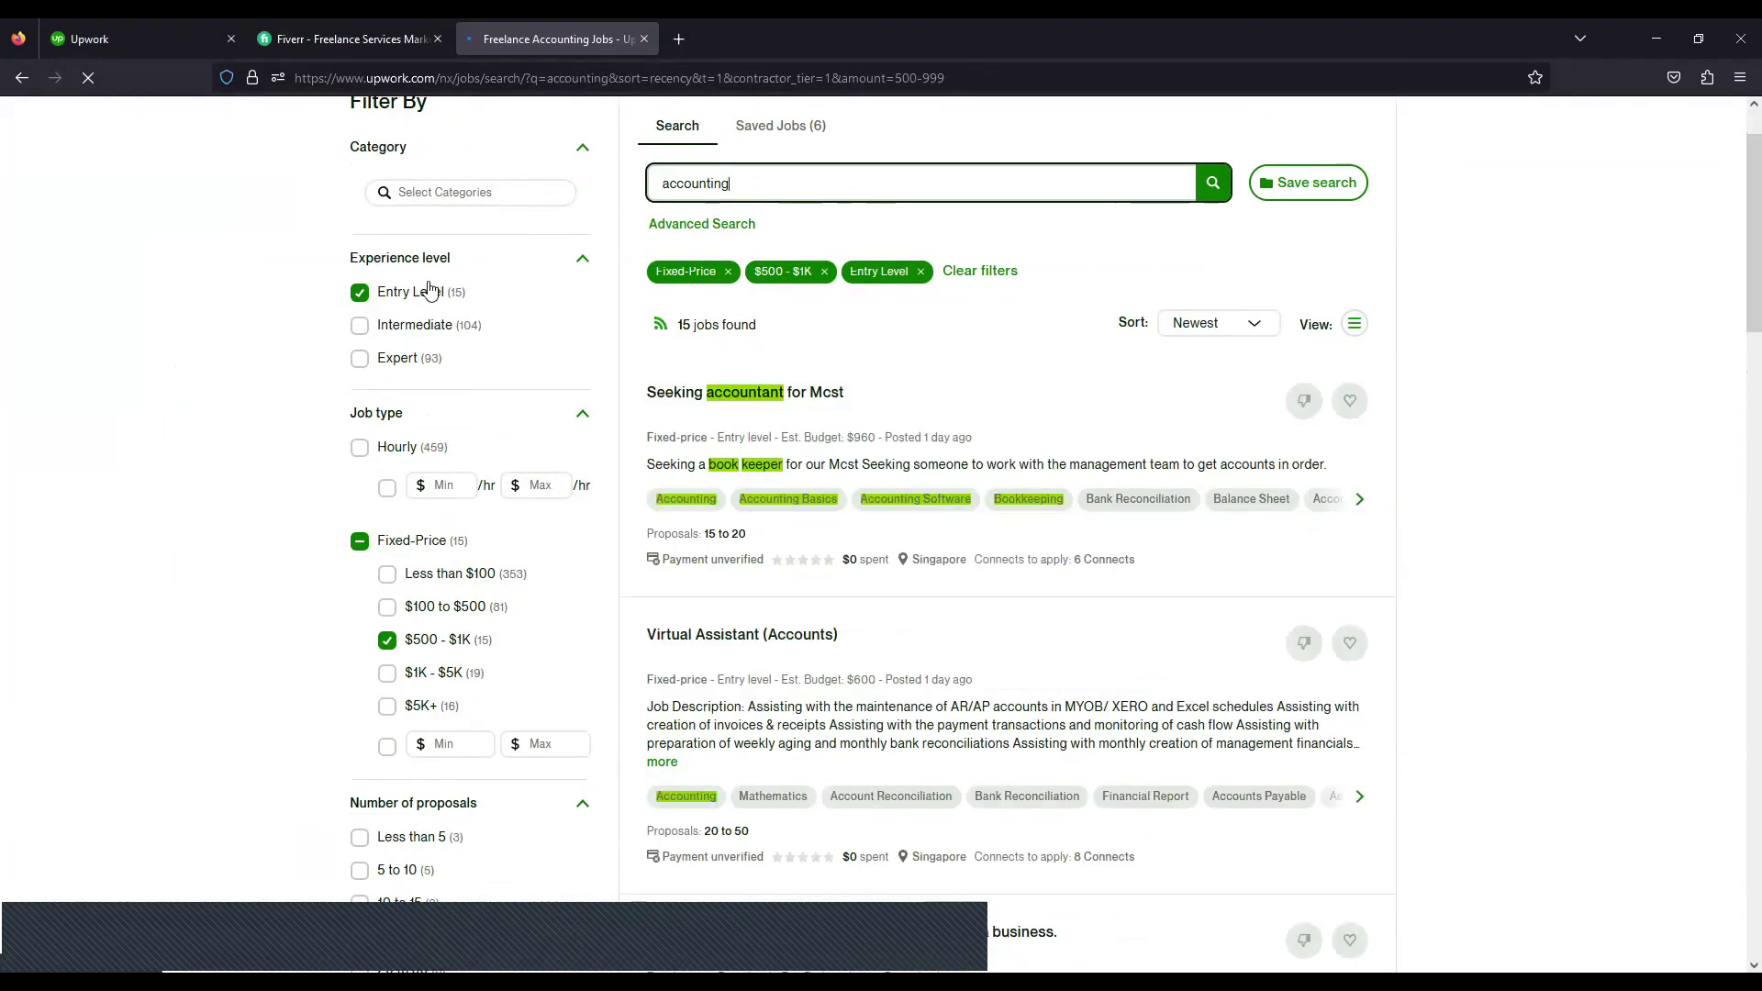
- Look over the filtered accounting jobs and remove the $500 - $1K budget filter
scroll(1016, 346, down, 1)
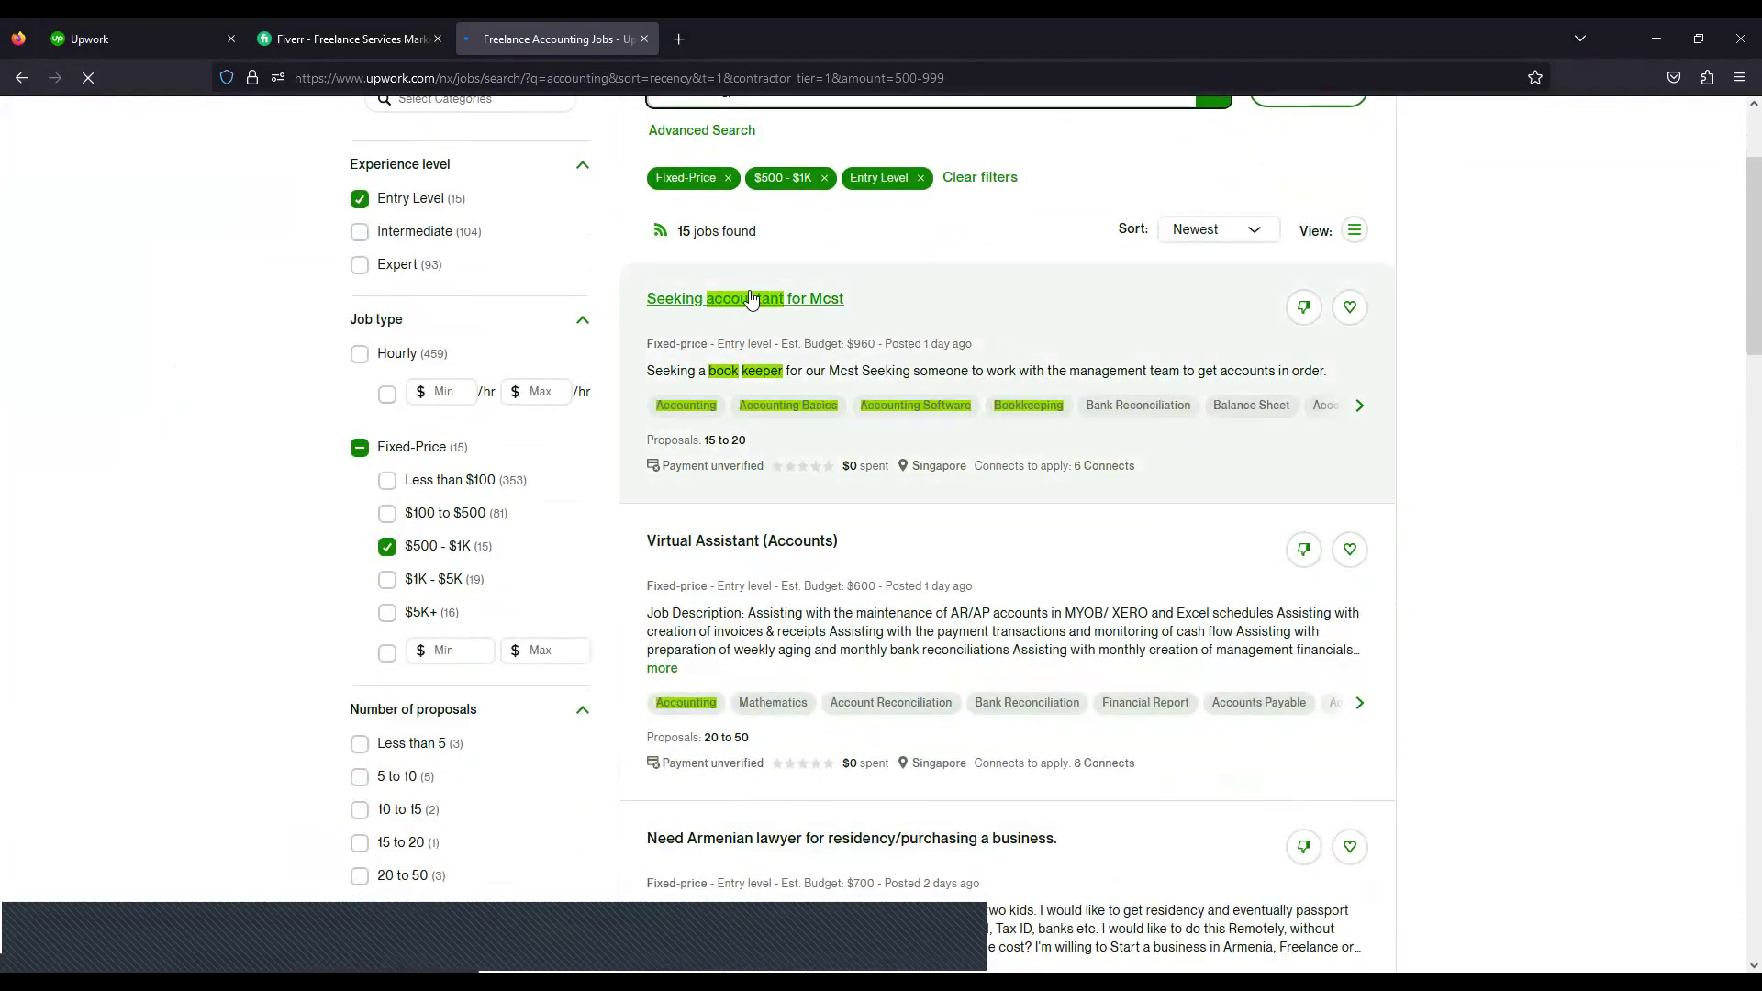
scroll(1243, 429, down, 4)
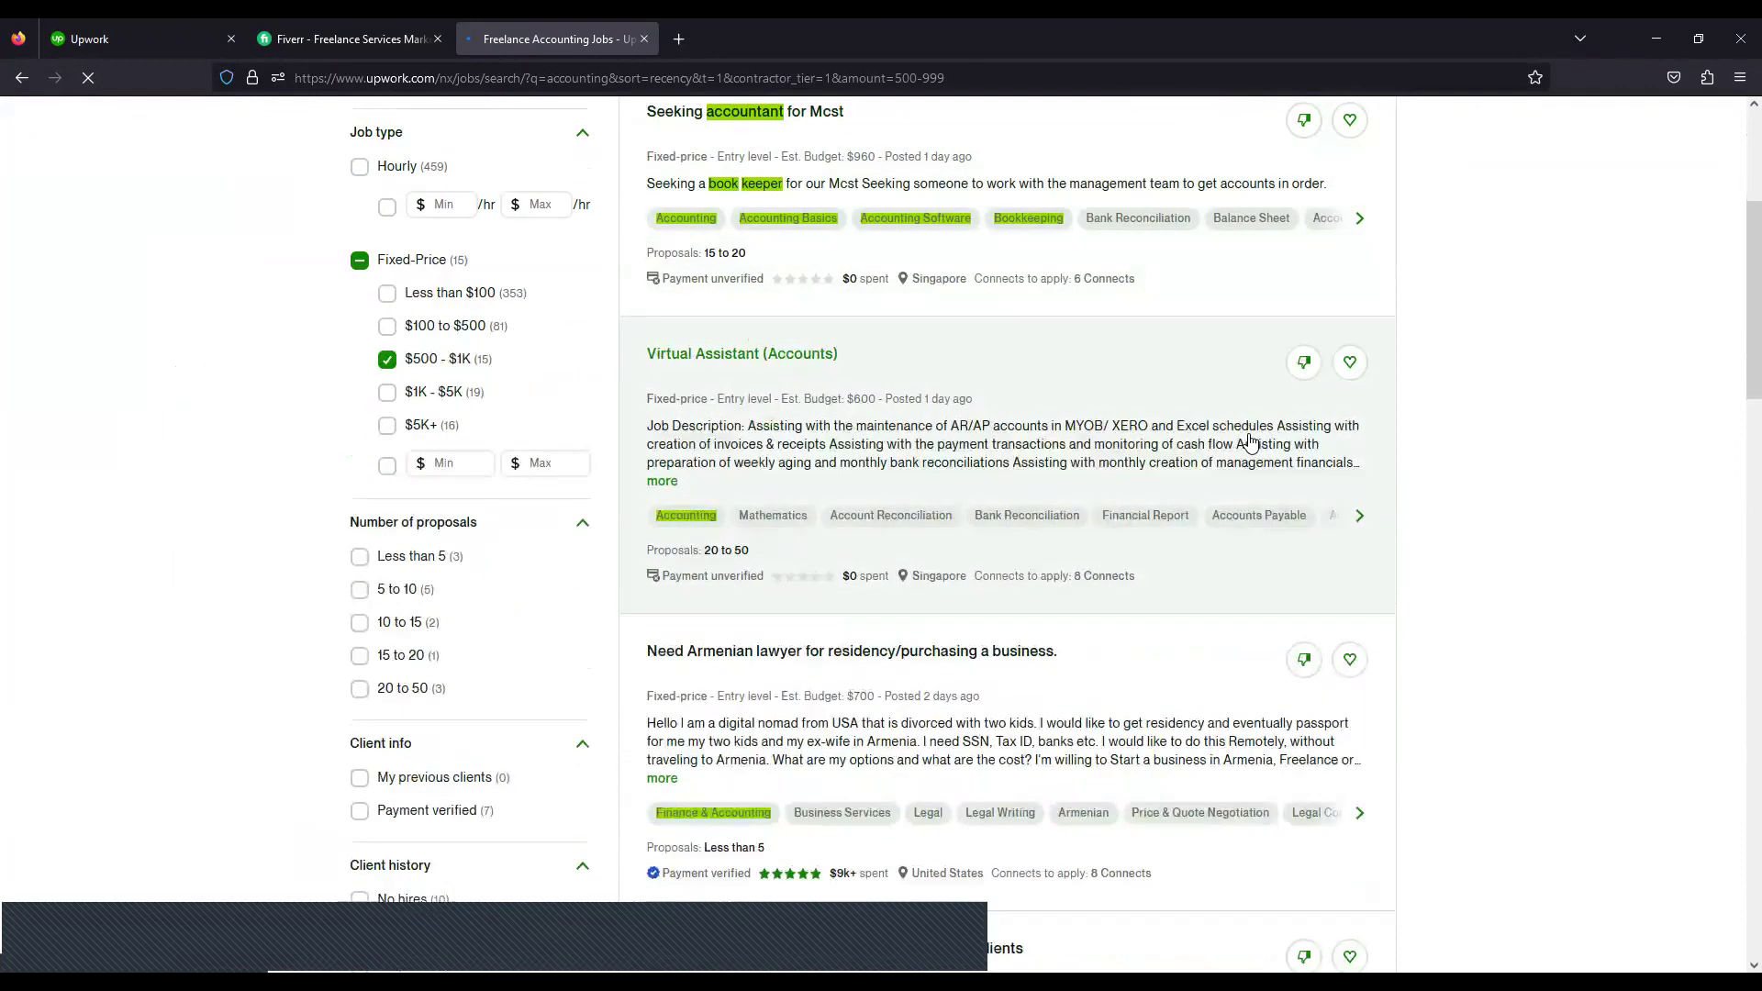
scroll(1242, 429, up, 3)
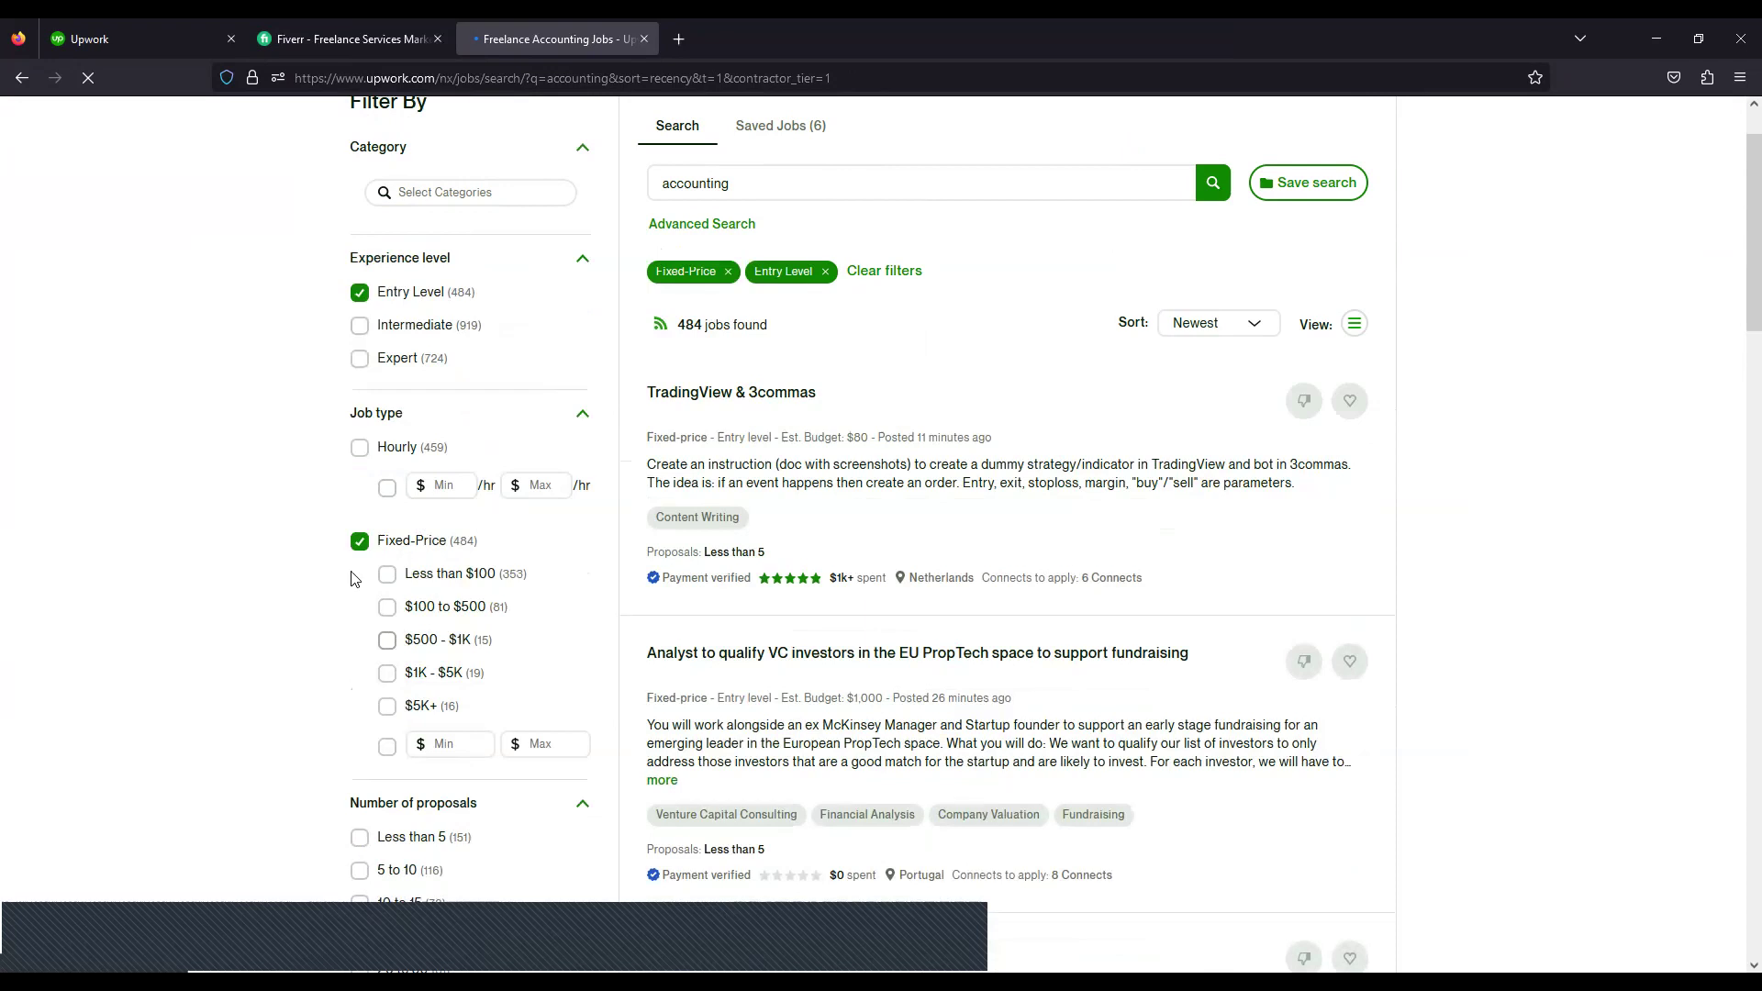
- Browse the entry-level fixed-price accounting listings, checking each job's budget, proposals, client payment status and required Connects
scroll(1589, 547, down, 1)
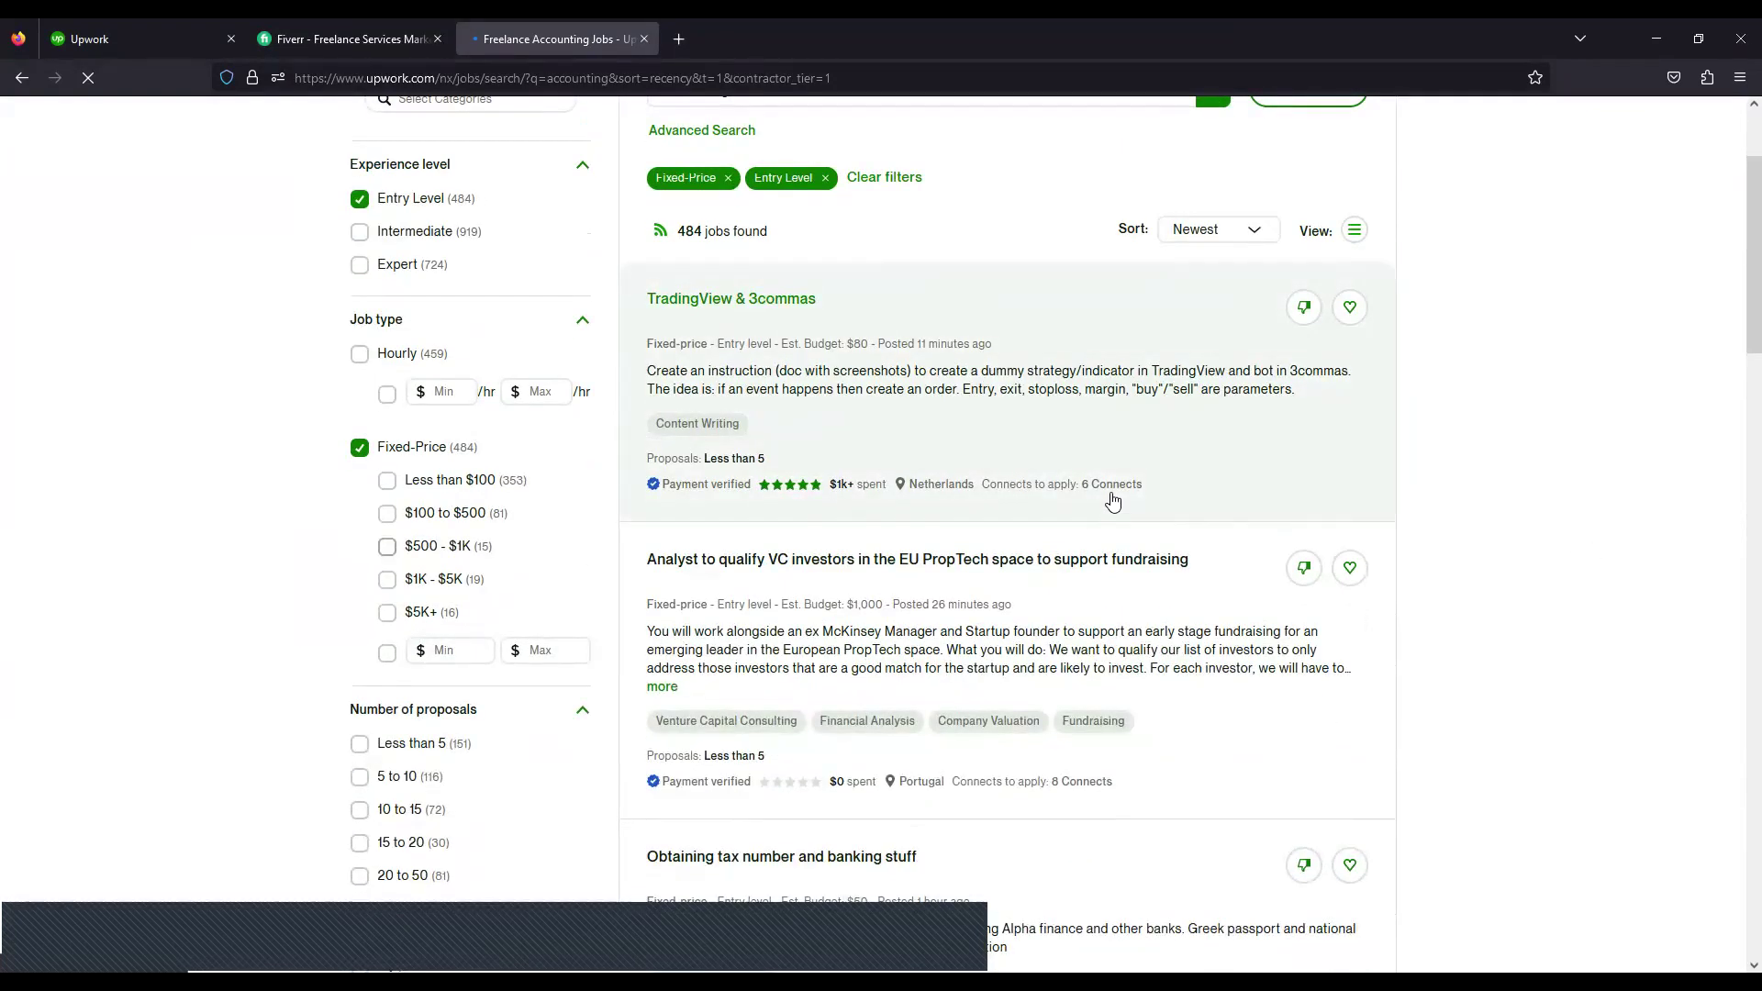
scroll(1113, 500, down, 2)
scroll(1113, 500, down, 2)
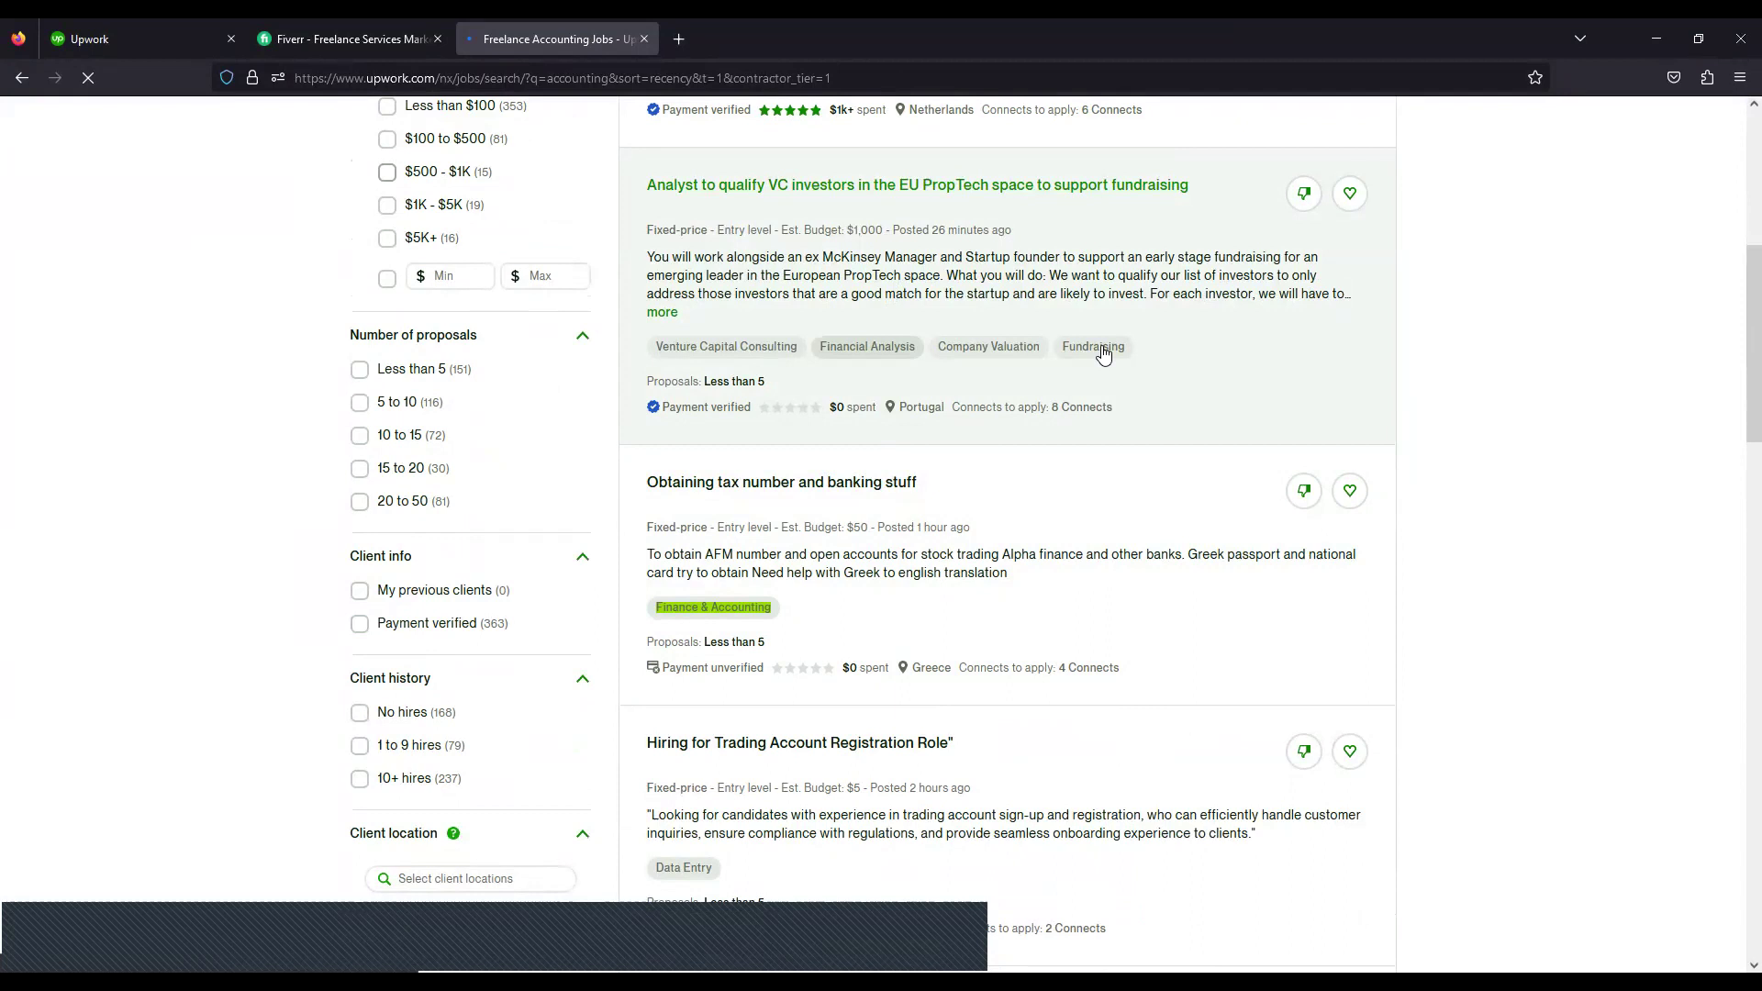
scroll(1101, 353, down, 1)
scroll(1137, 404, down, 1)
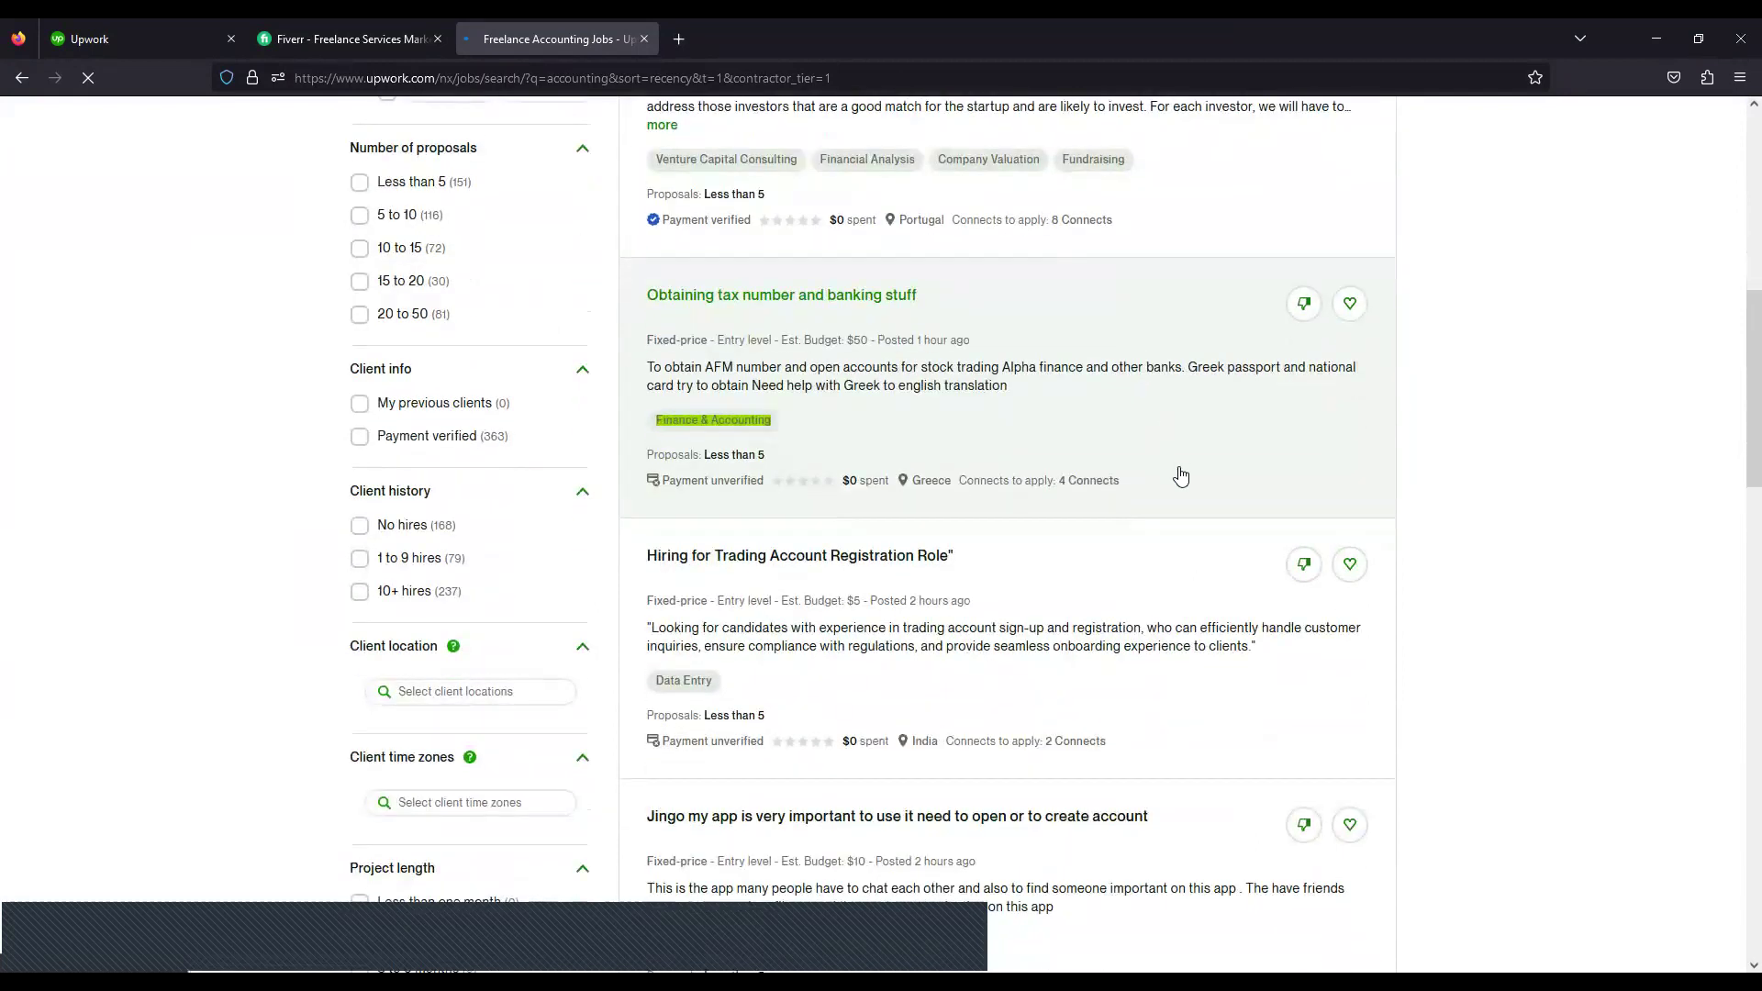
scroll(1181, 475, down, 2)
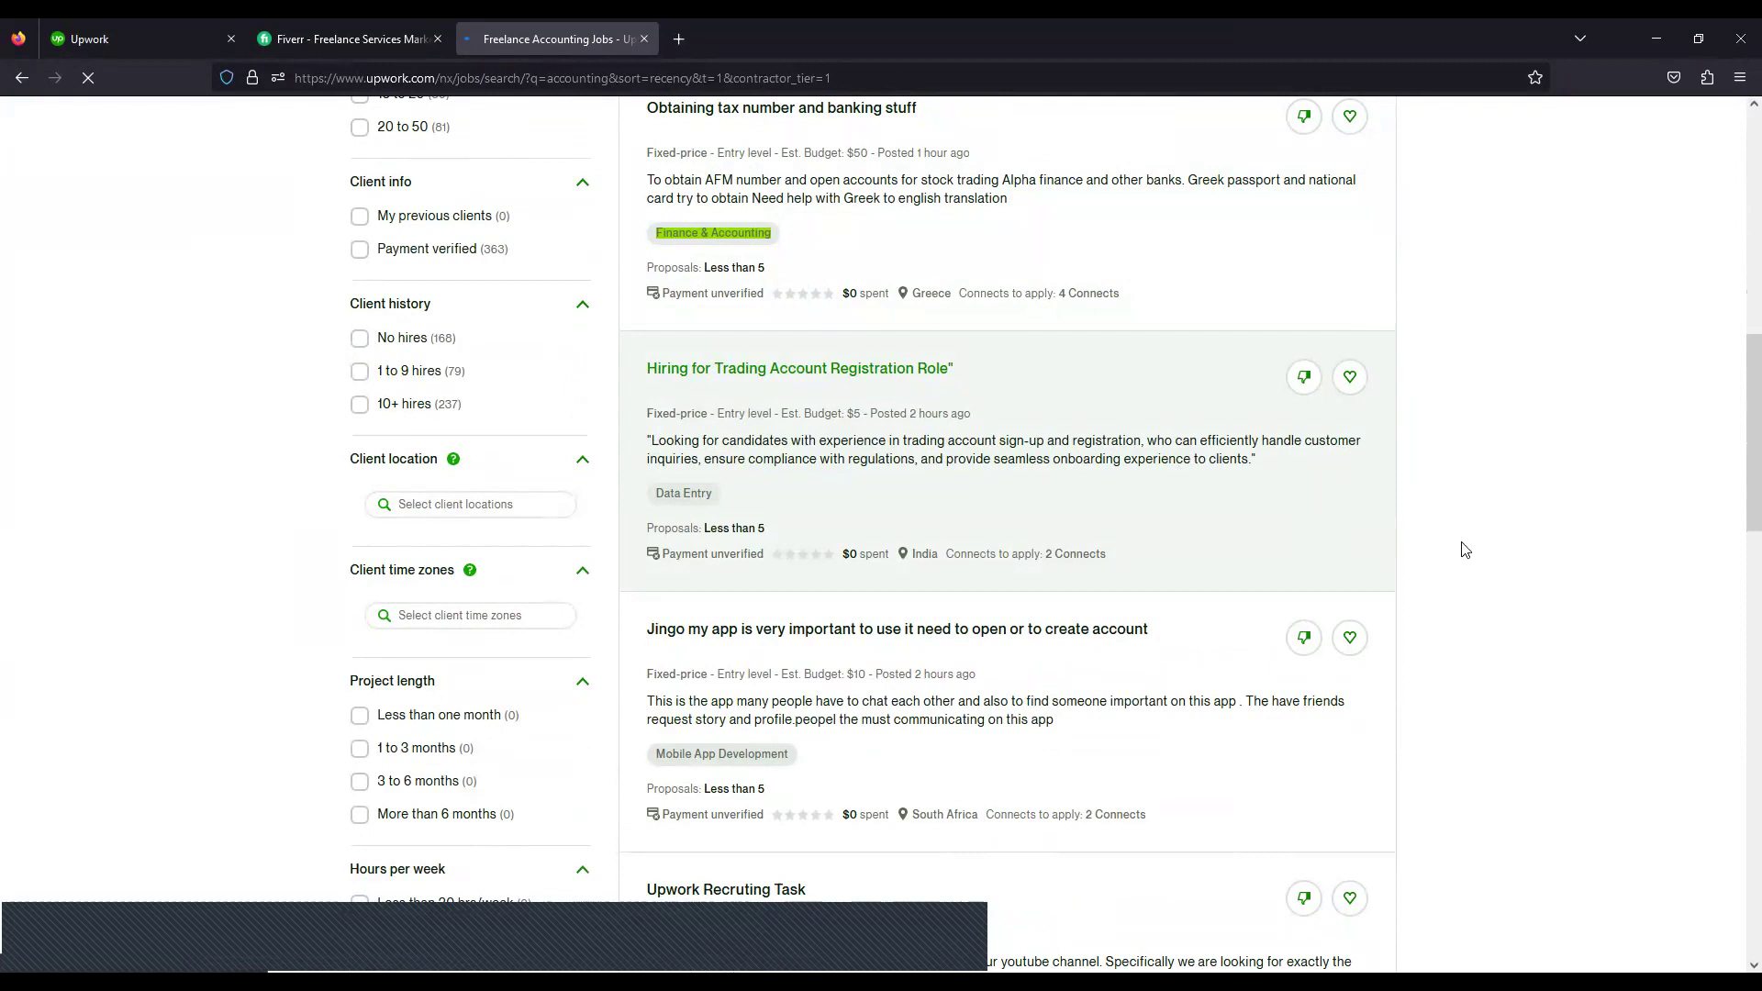
scroll(1470, 560, down, 2)
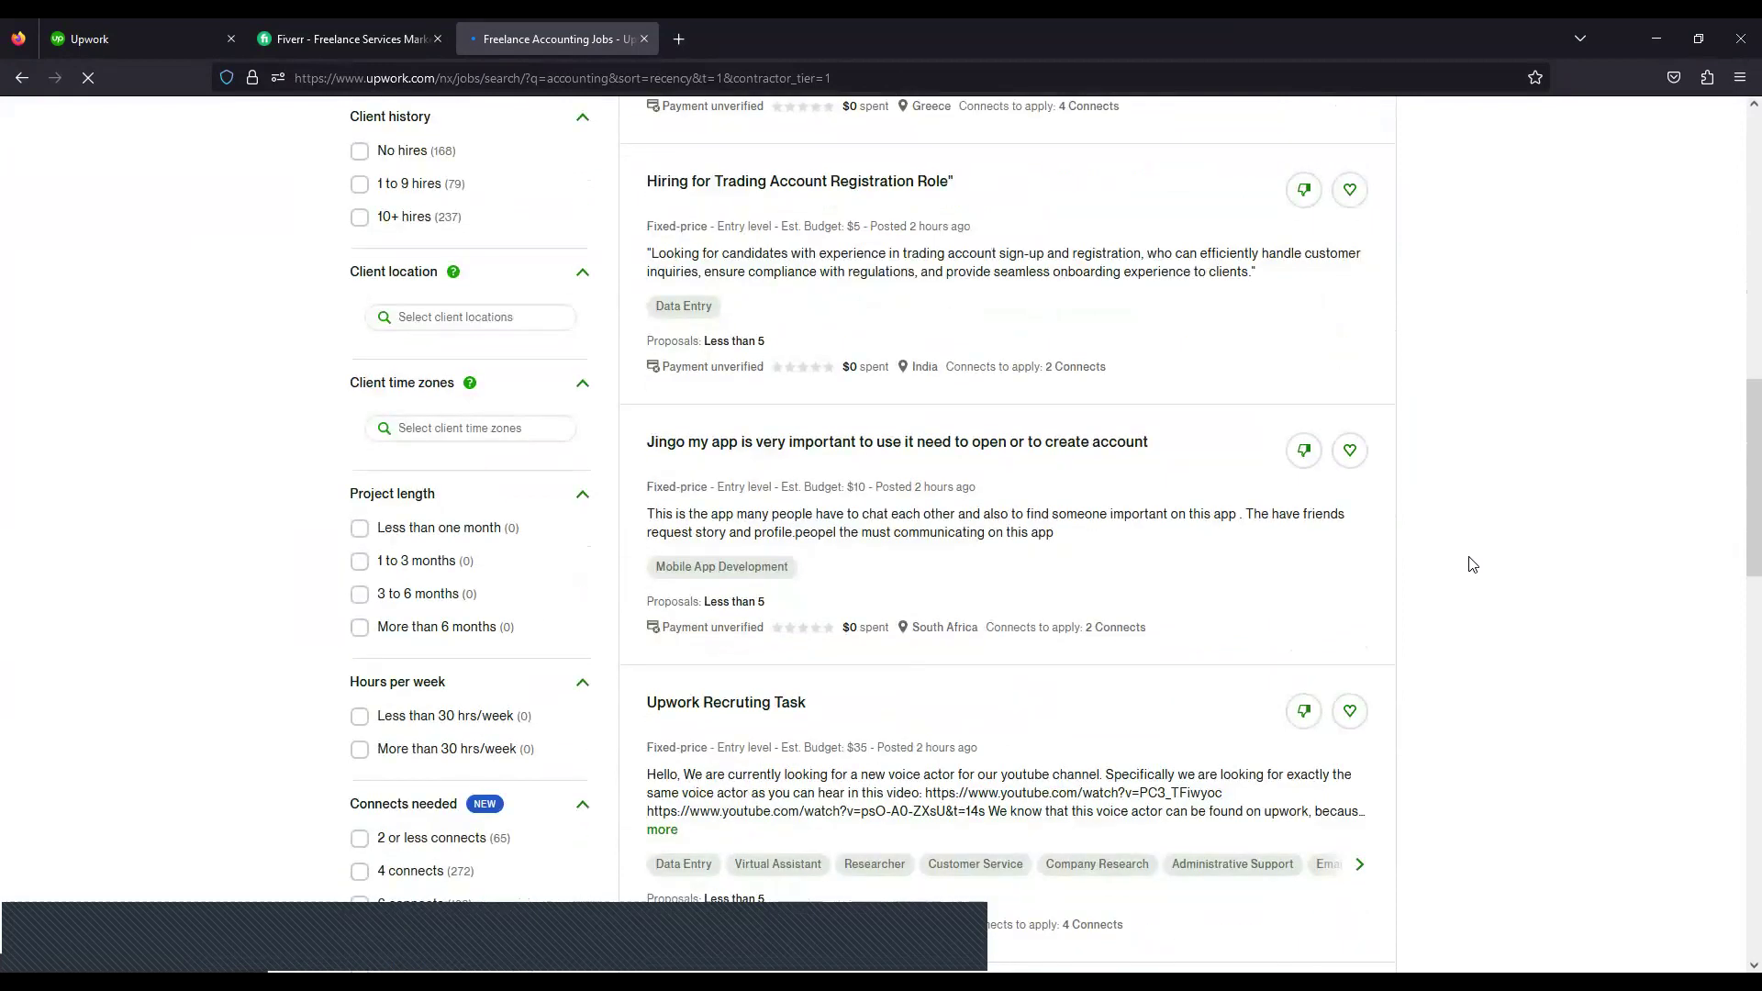
scroll(1472, 564, down, 1)
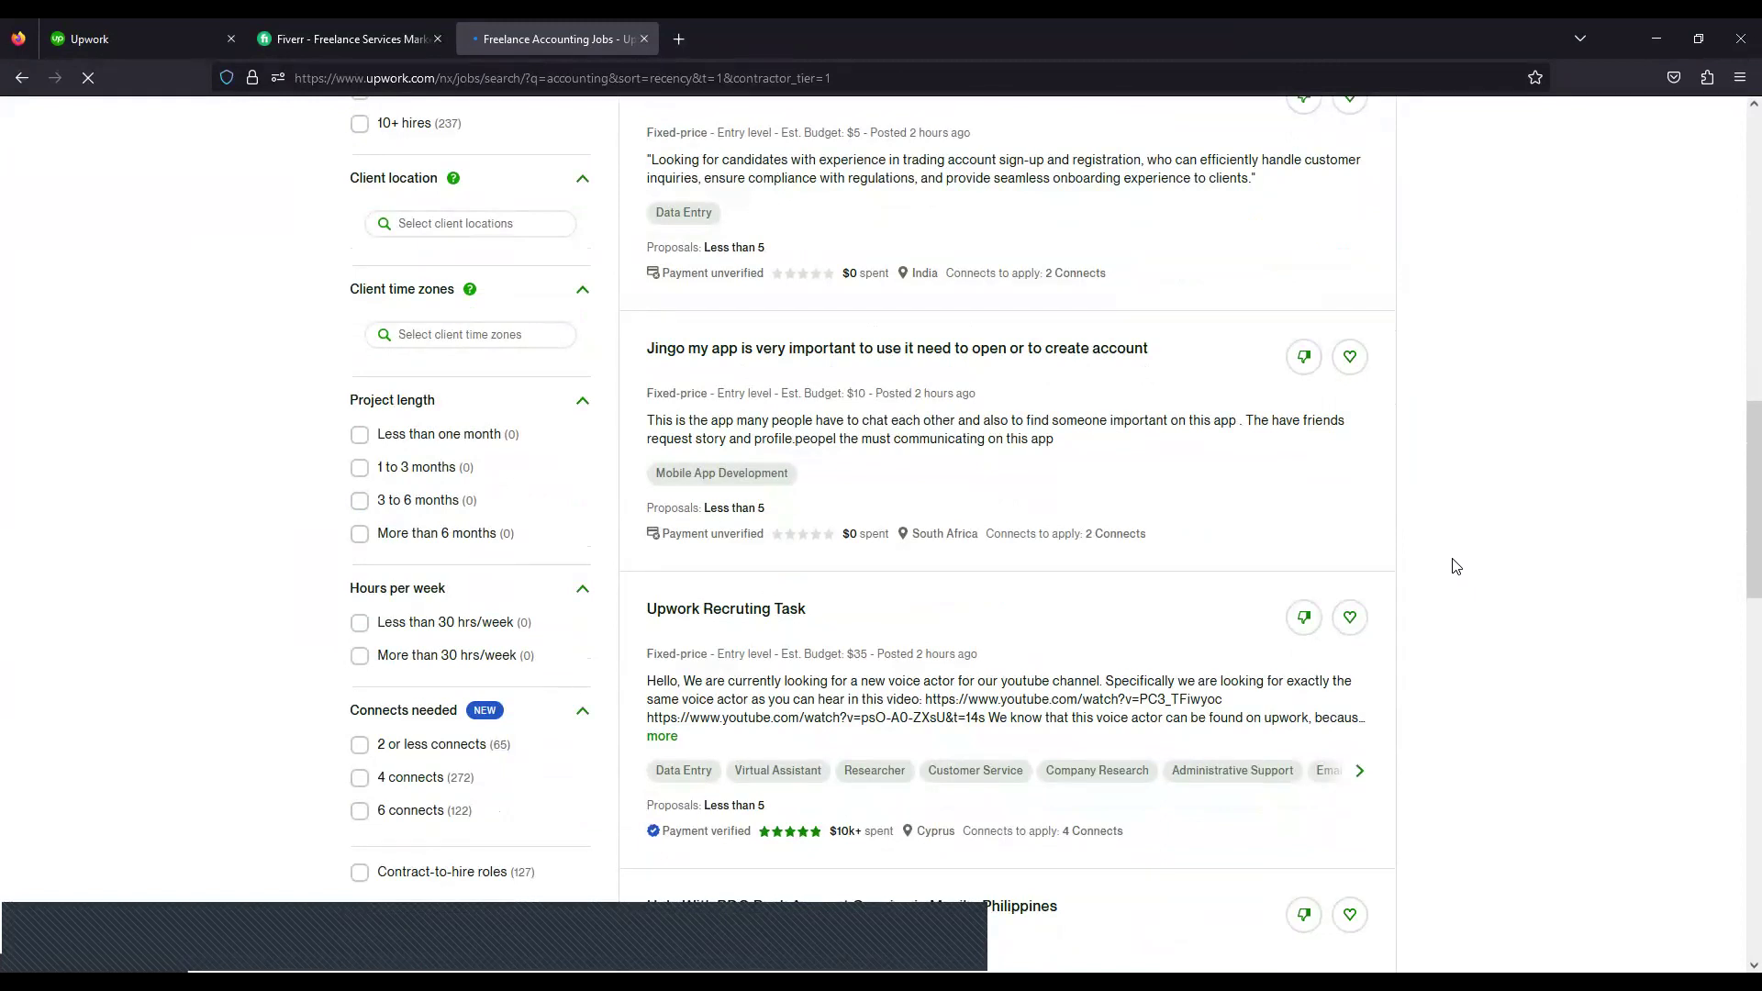
- Expand the description of the "Upwork Recruting Task" job and read its requirements and client details
click(1190, 754)
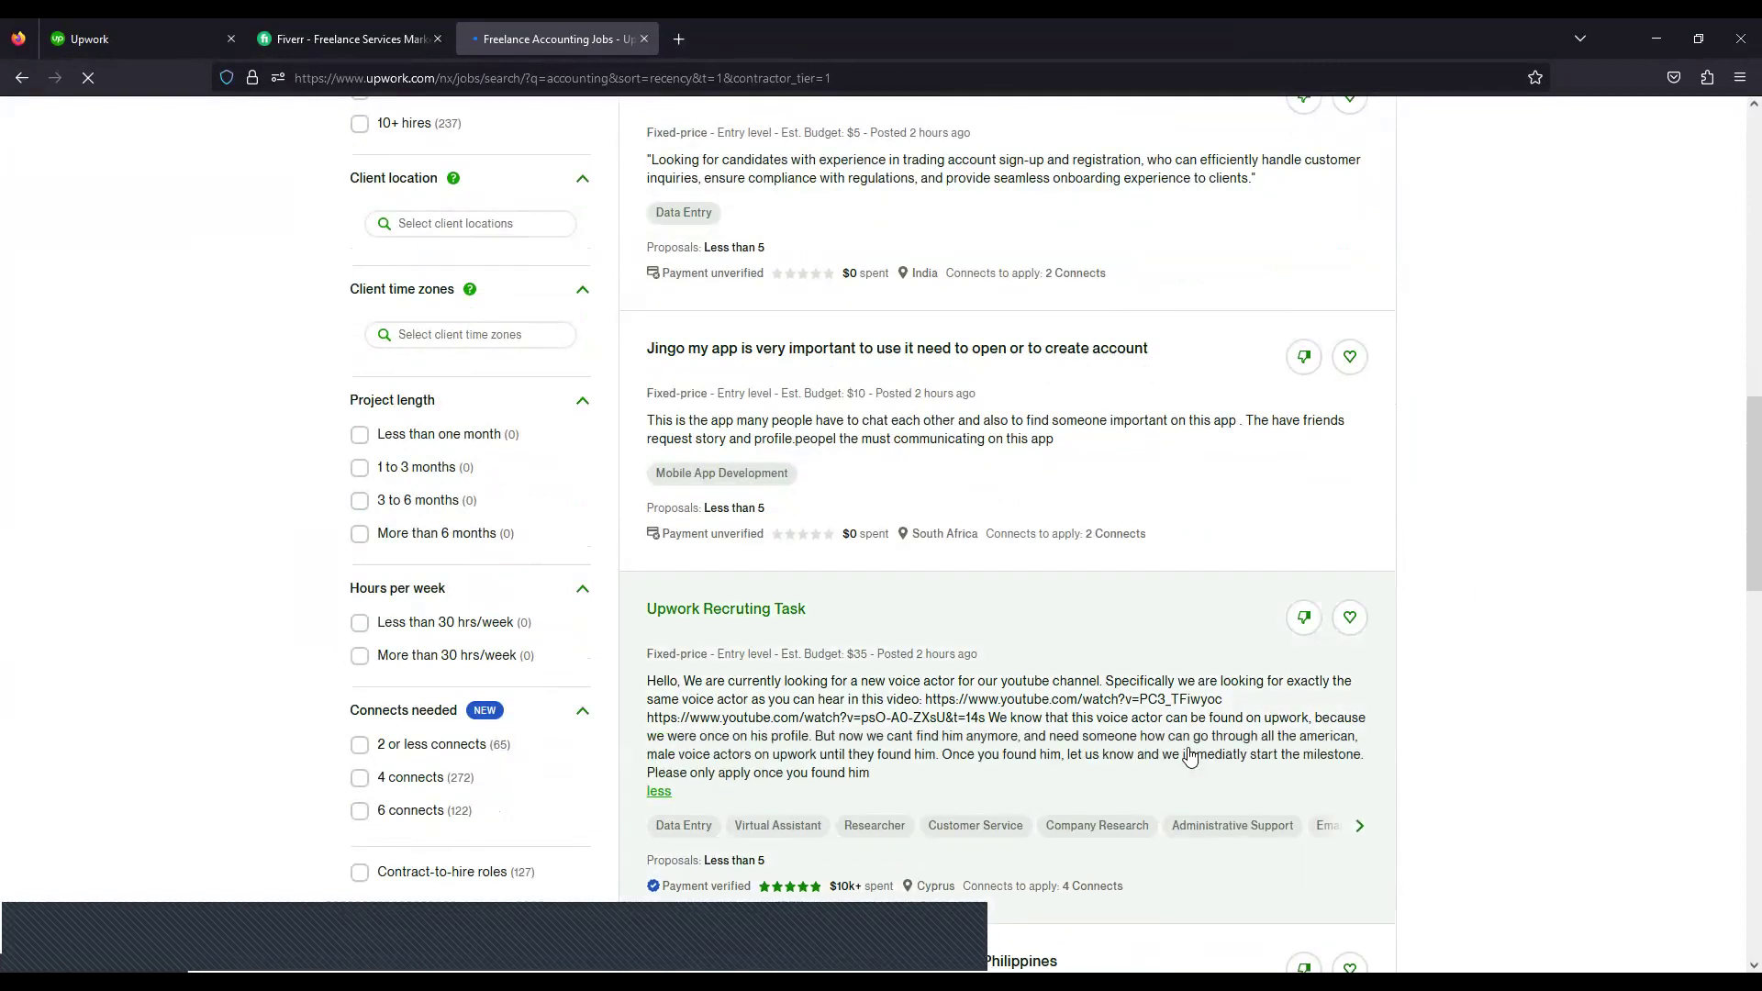
scroll(1190, 755, down, 1)
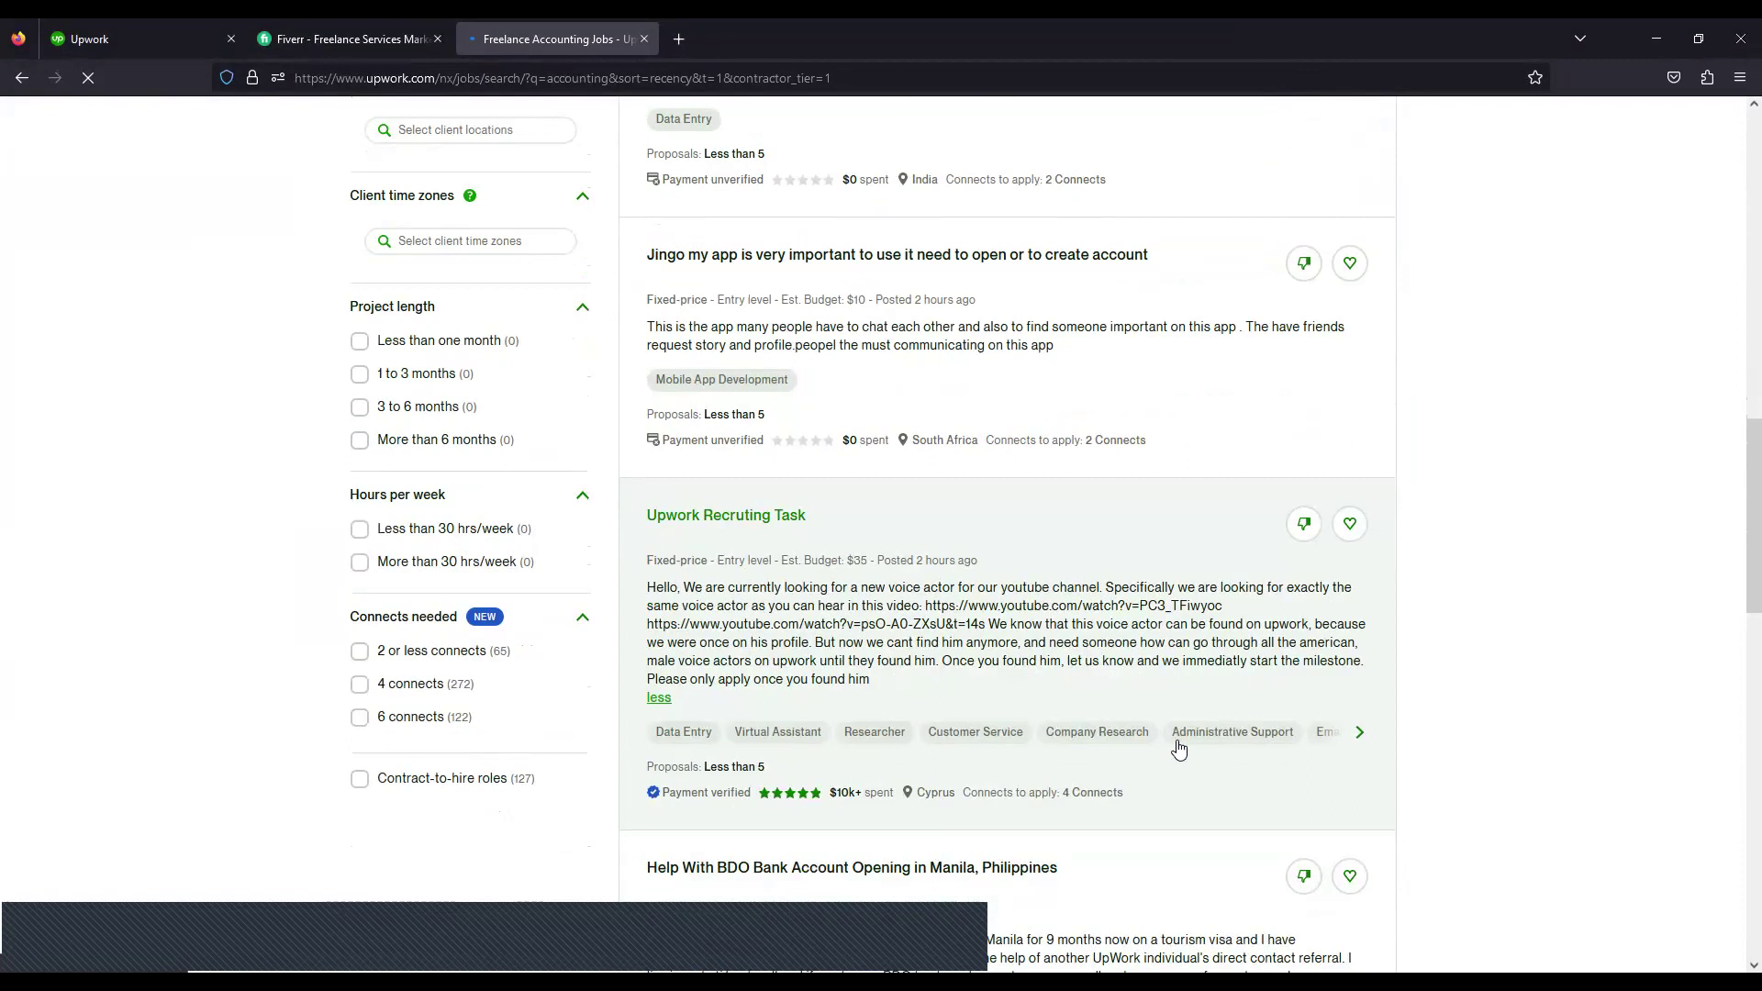
scroll(1183, 752, down, 1)
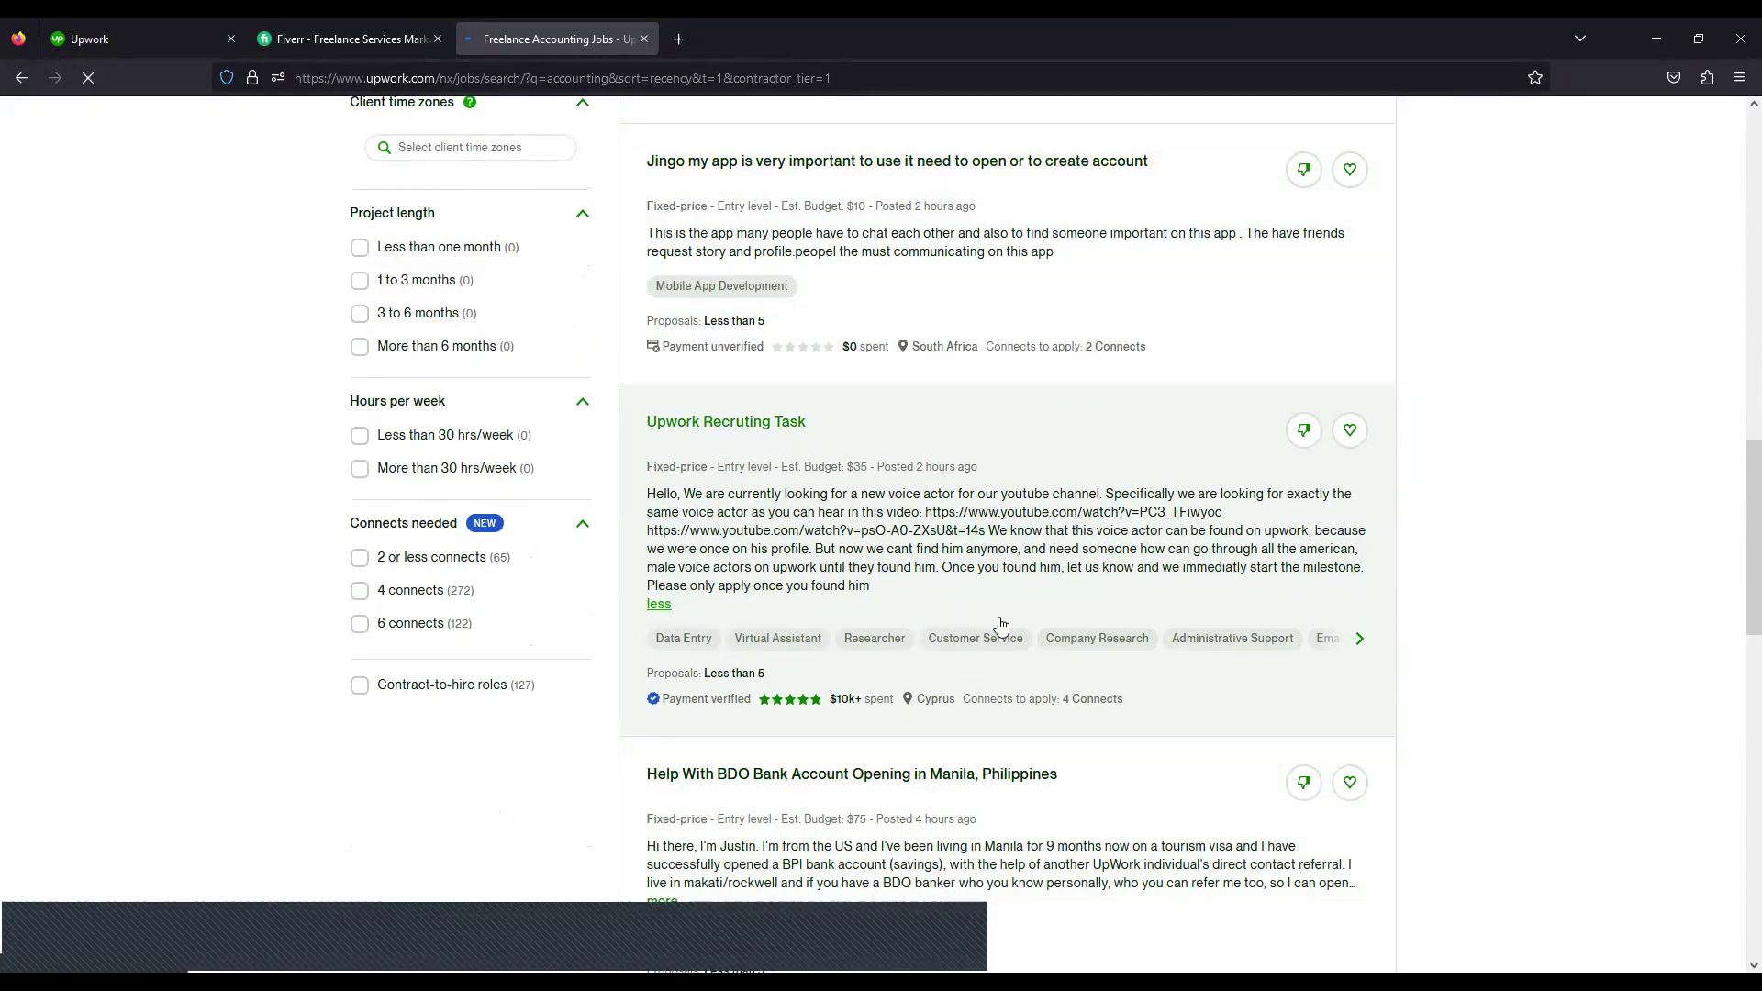
scroll(1000, 624, up, 1)
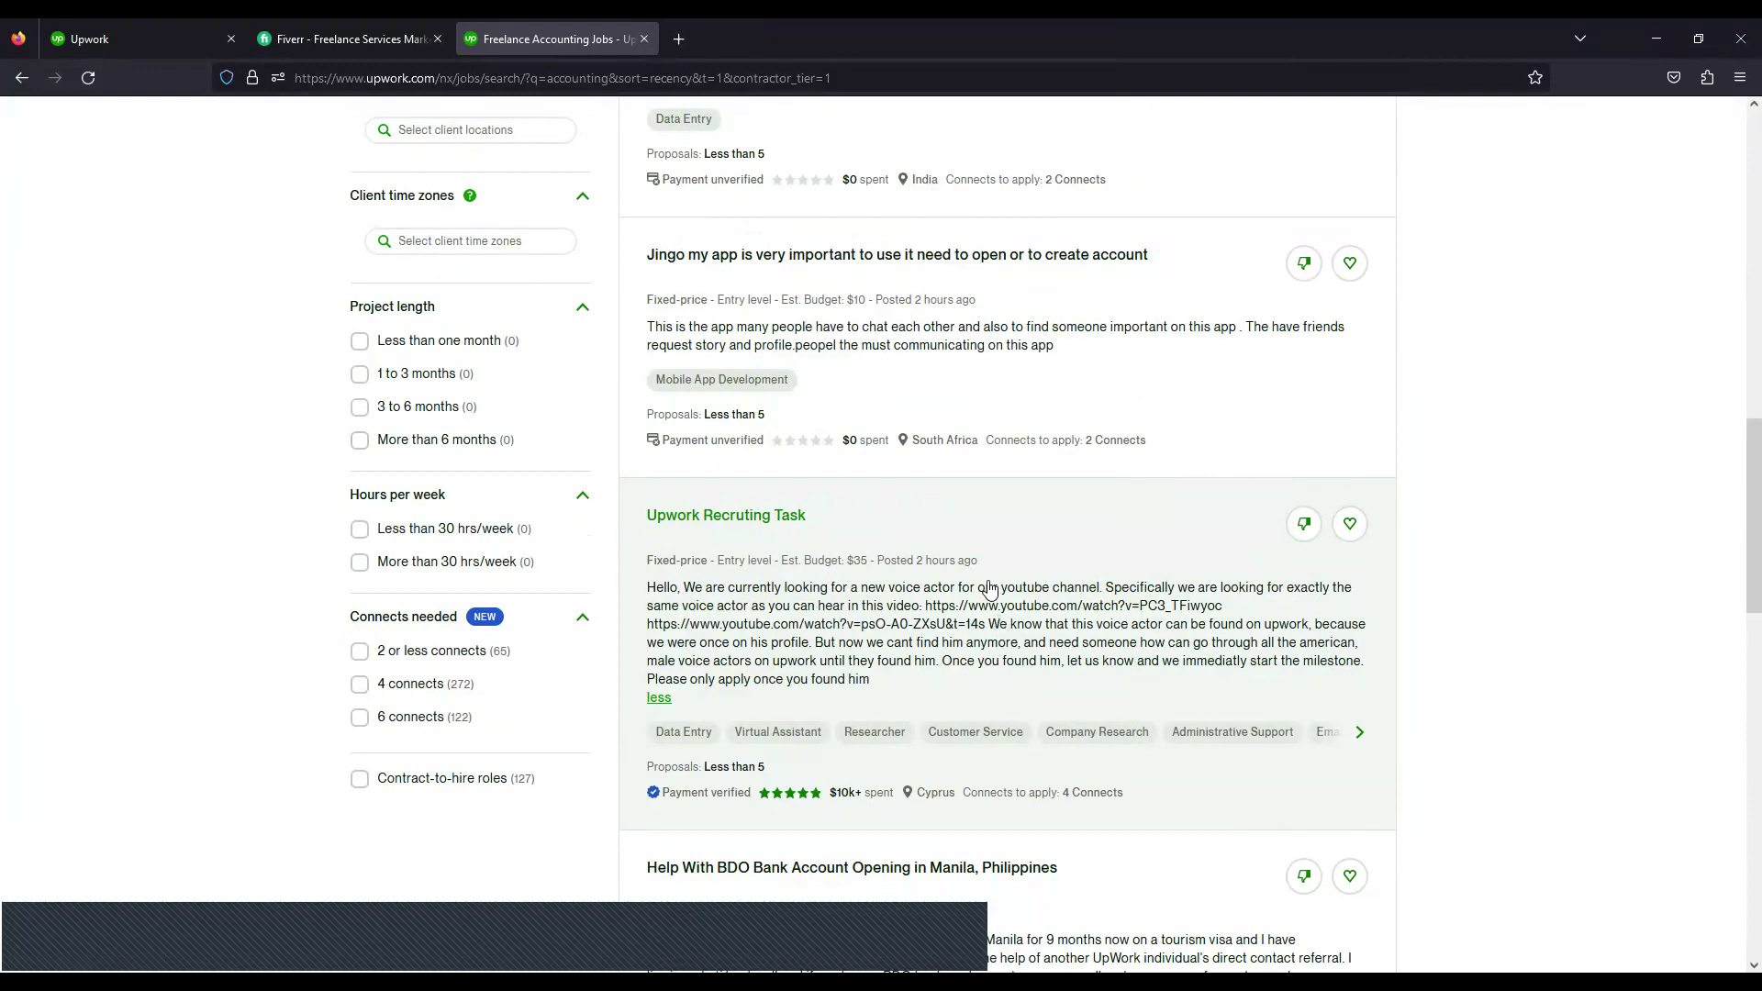
- Recheck the listings around the "Upwork Recruting Task" job and switch to the "Freelancer final" presentation in PowerPoint
scroll(989, 588, down, 2)
scroll(989, 588, up, 6)
scroll(989, 588, down, 2)
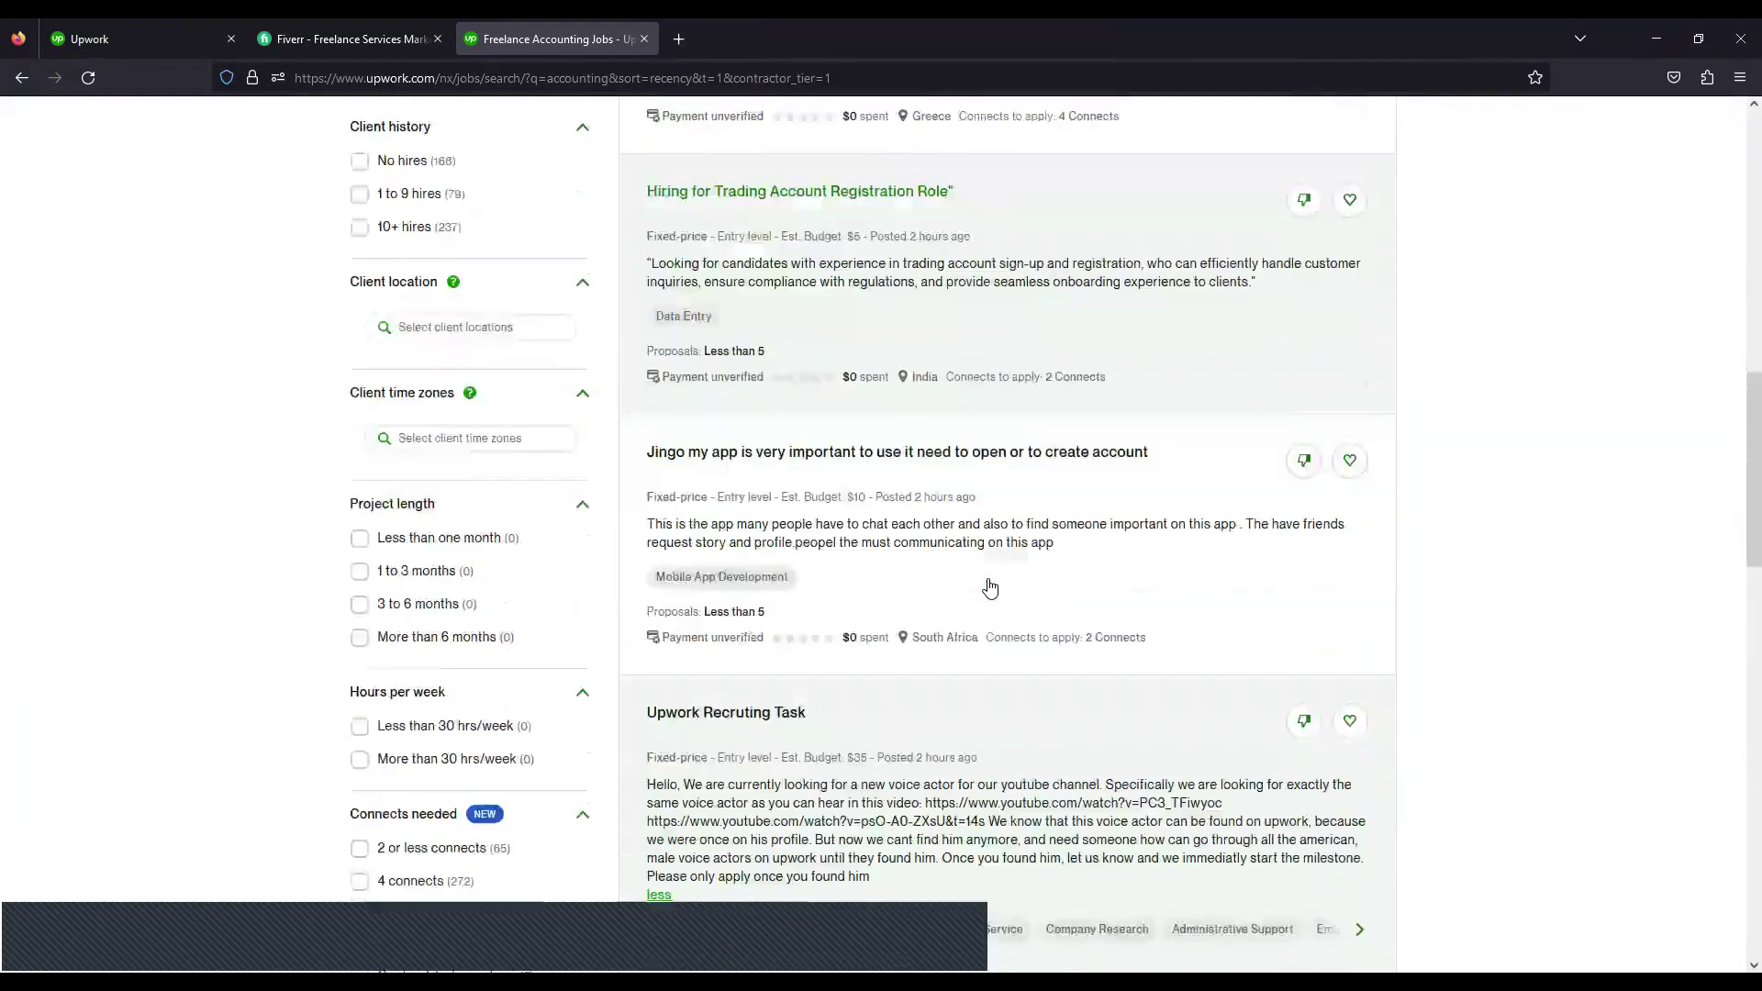
scroll(989, 587, down, 3)
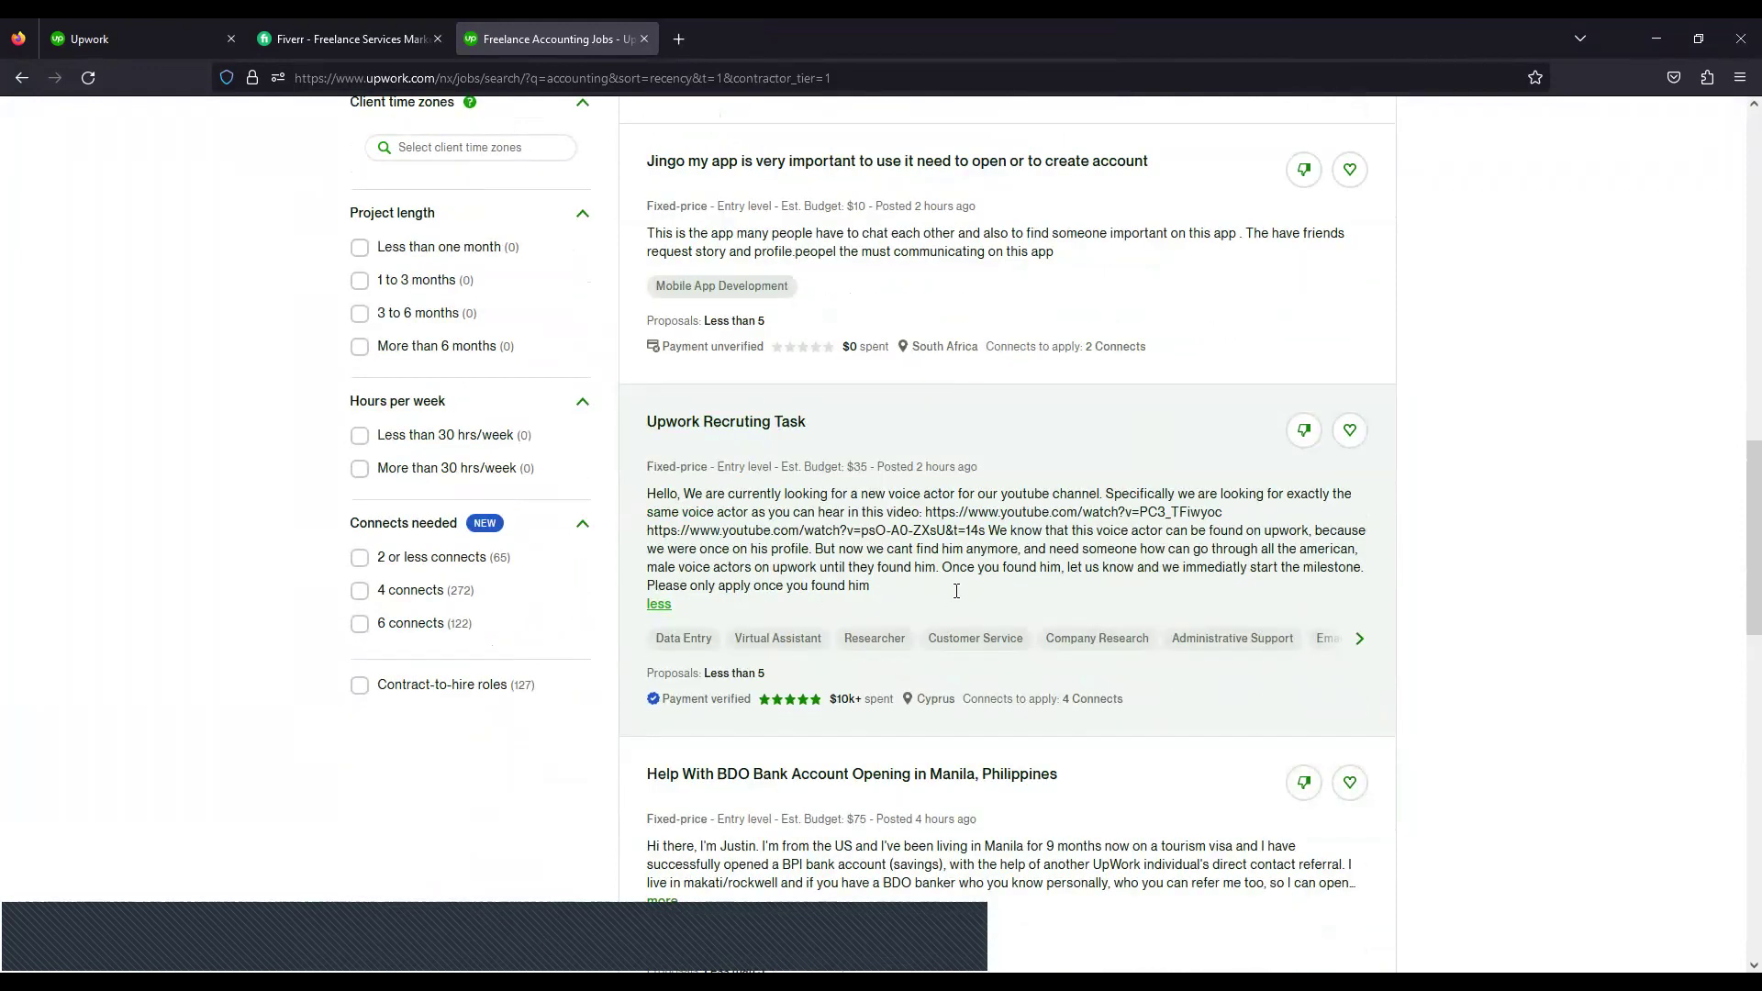
key(alt+Tab)
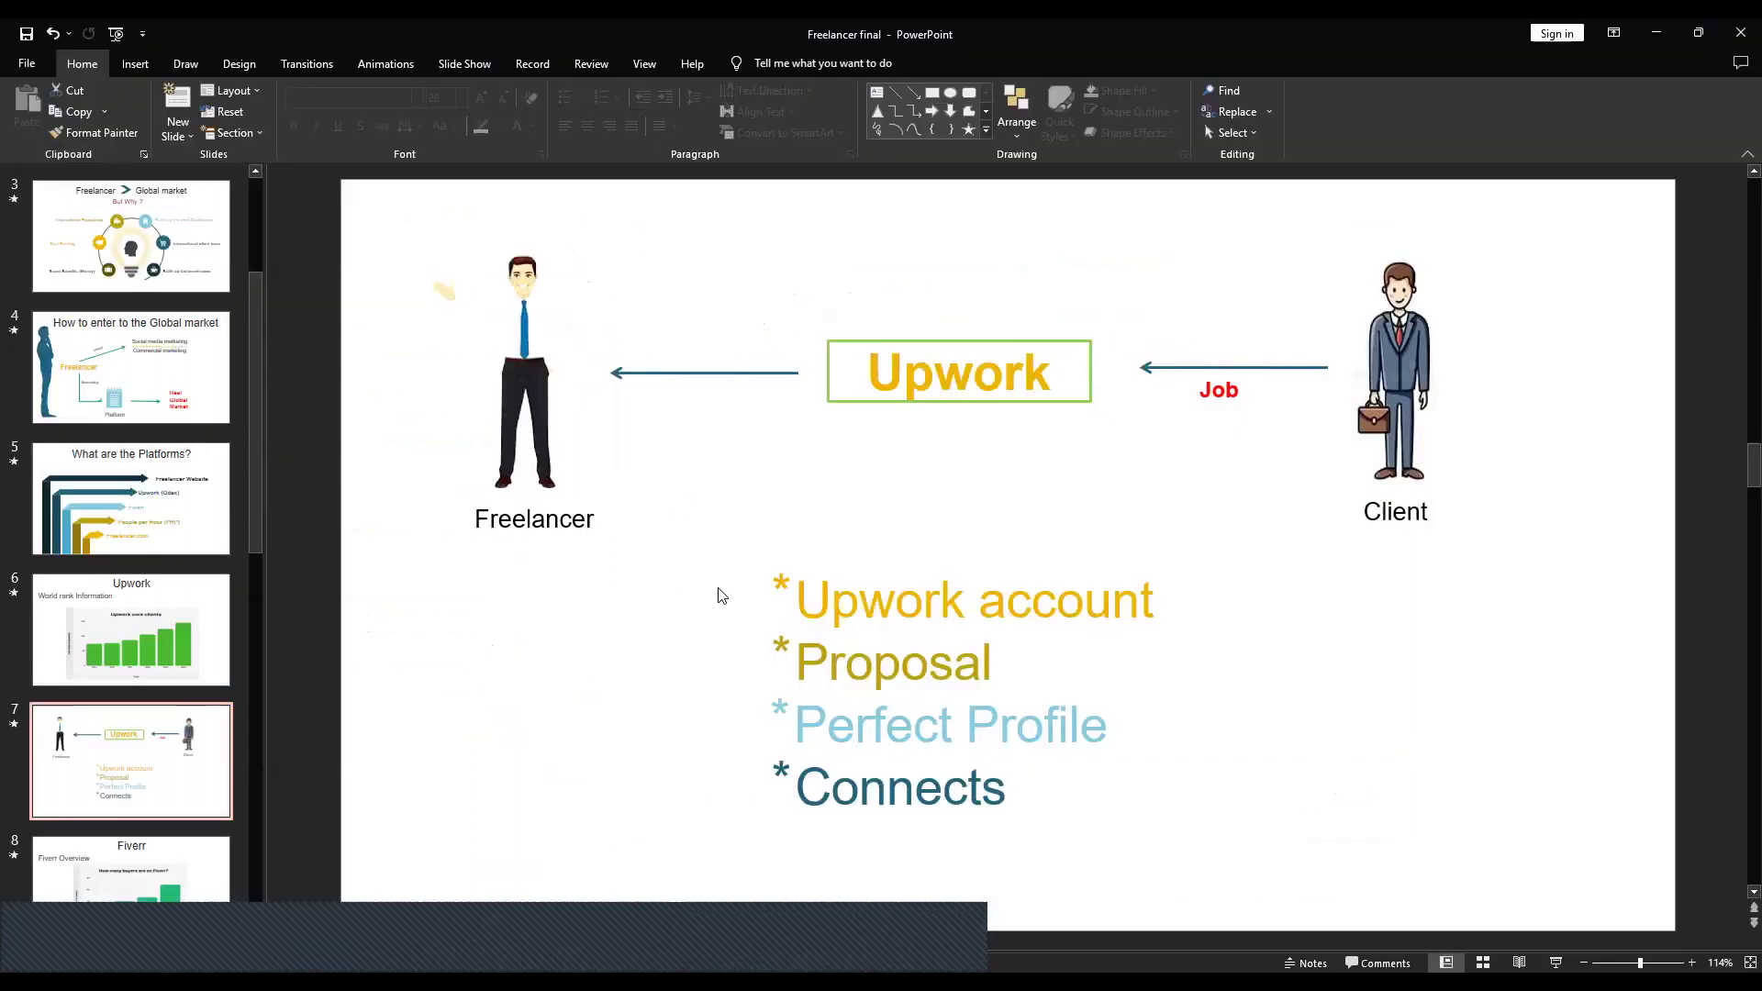